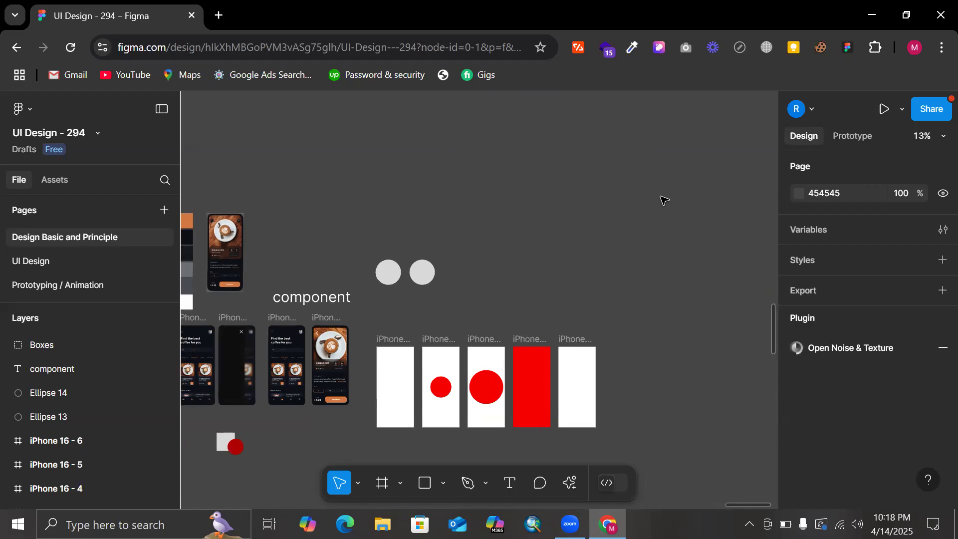
- Open the Iconify plugin, search for "call" and import the solid ion:call phone icon onto an empty canvas area
scroll(552, 180, left, 5)
scroll(552, 180, up, 5)
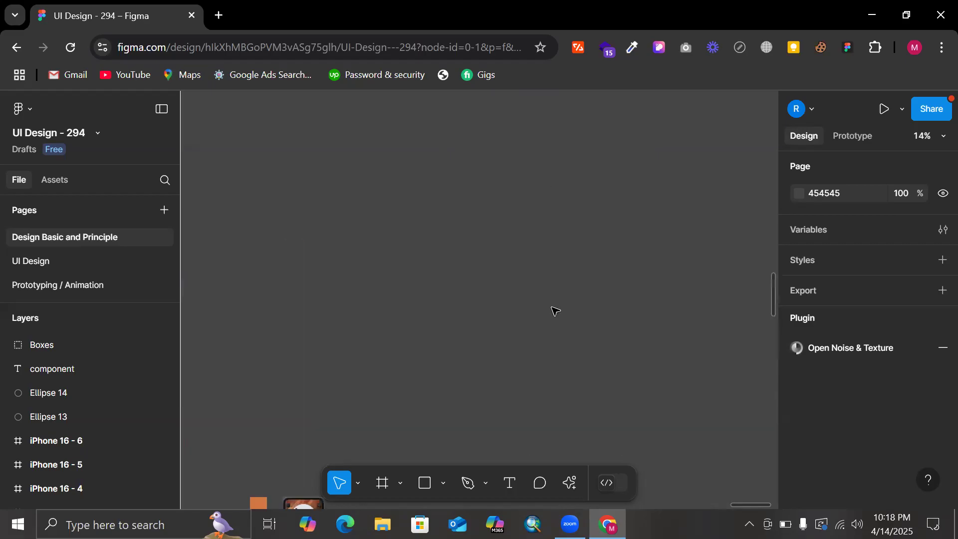
scroll(482, 363, up, 2)
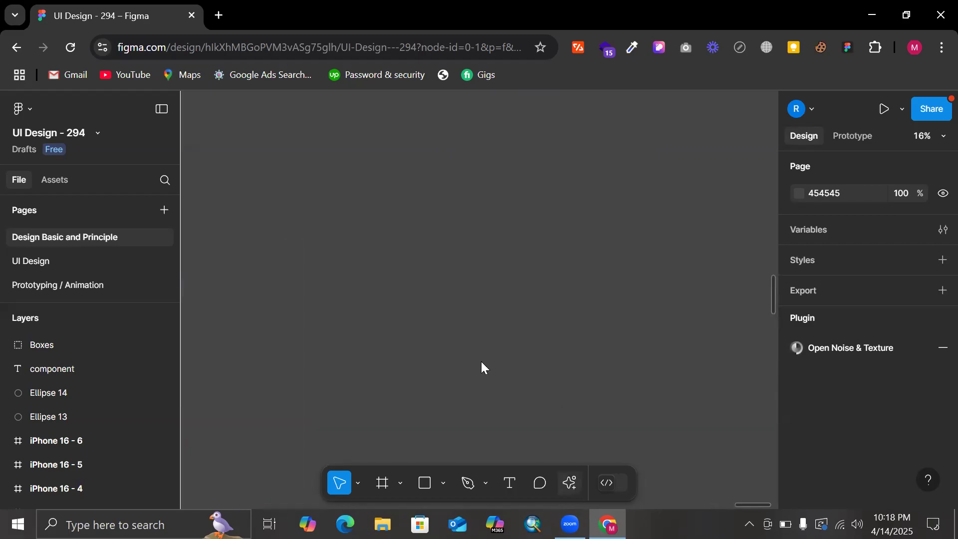
key(ctrl+k)
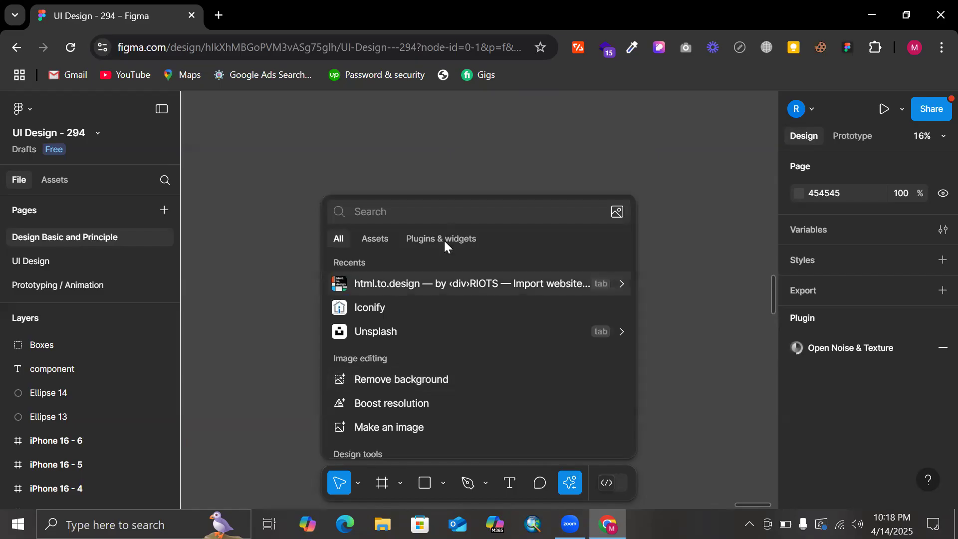
click(426, 240)
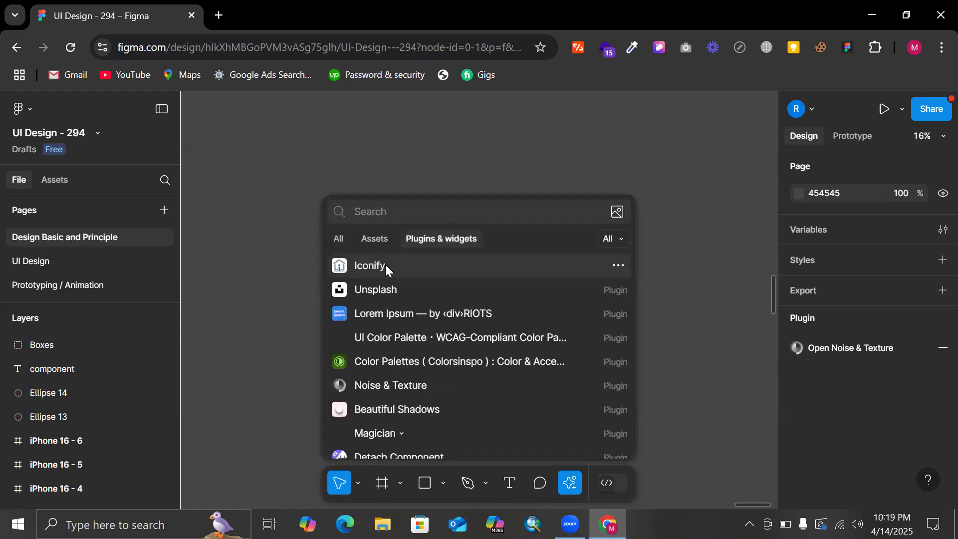
click(386, 265)
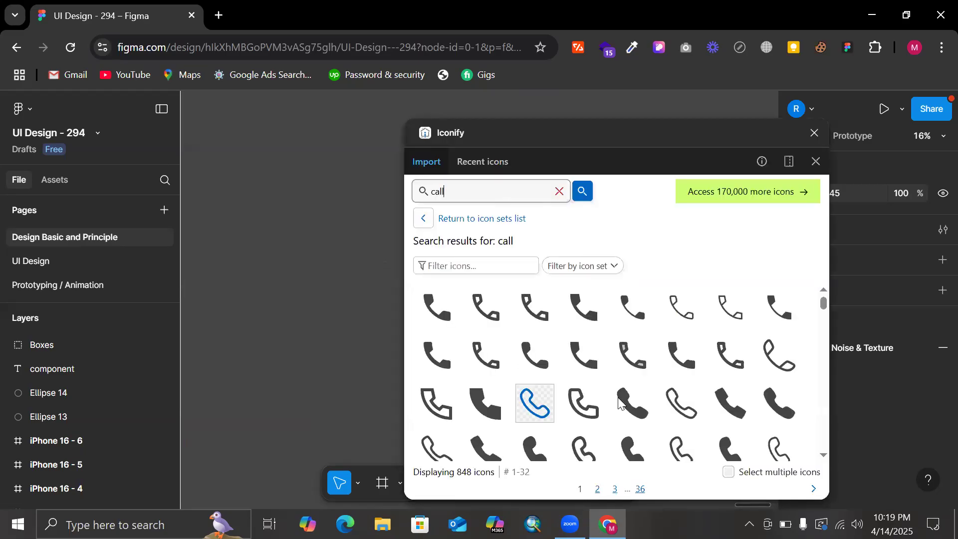
drag(633, 419, 296, 314)
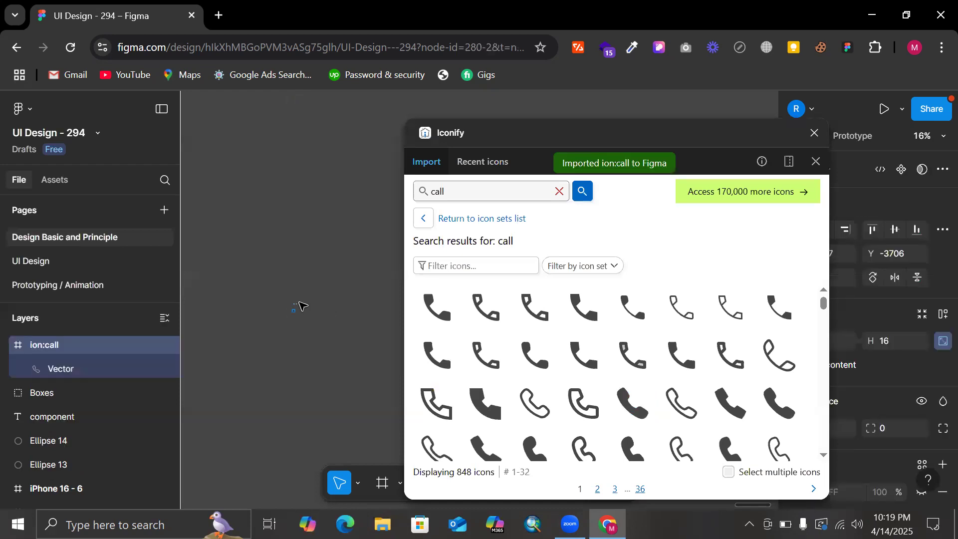
- Search Iconify for "arrow" and import the akar-icons:arrow-up icon beside the phone icon
scroll(257, 323, up, 3)
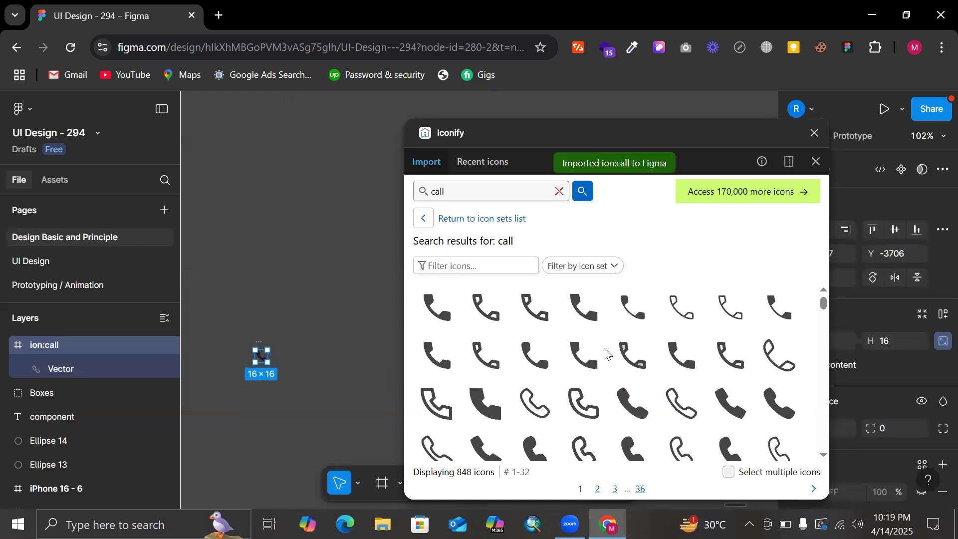
click(482, 194)
key(ctrl+a)
text(arrow)
key(Return)
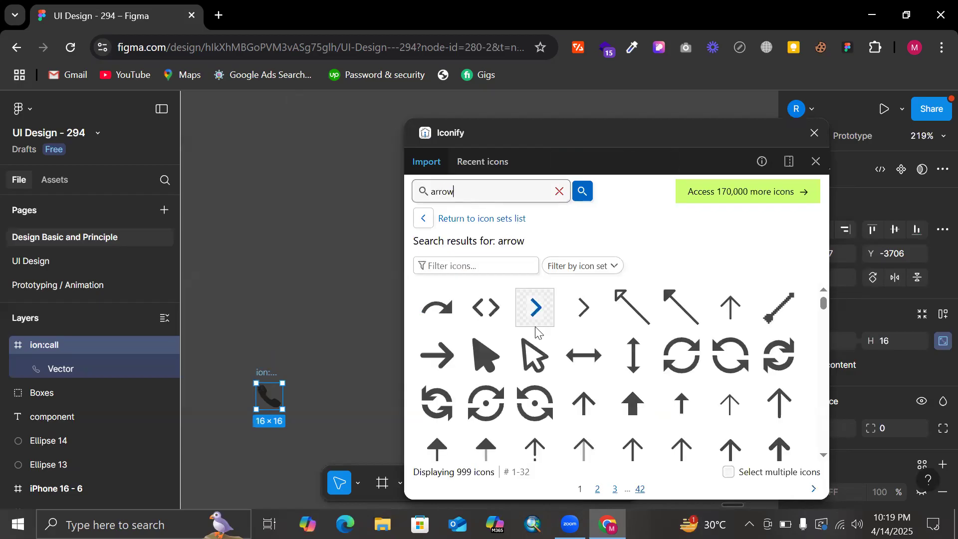
scroll(535, 332, down, 3)
scroll(659, 399, down, 1)
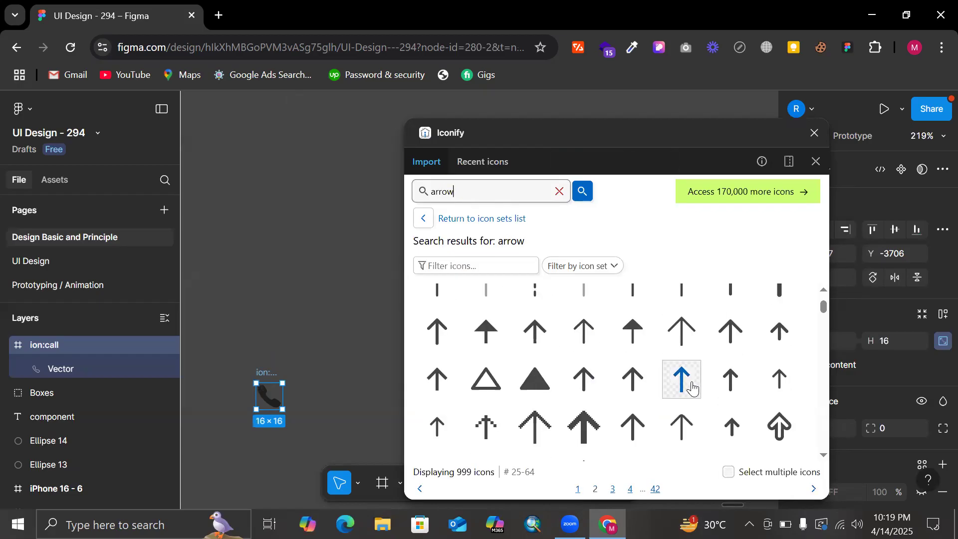
scroll(649, 411, down, 1)
drag(636, 413, 336, 383)
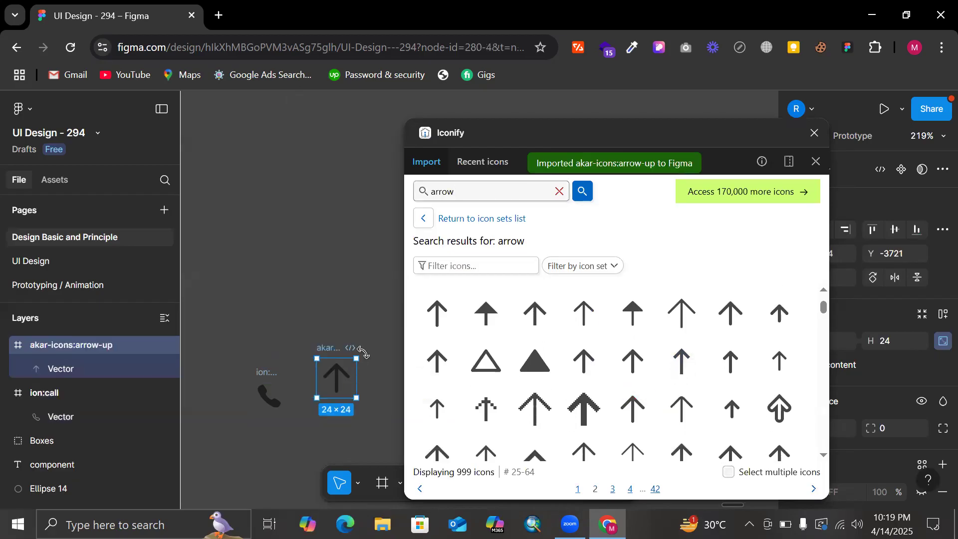
- Rotate the arrow icon to -90° so it points right, and shift it in line with the phone icon
drag(362, 352, 368, 420)
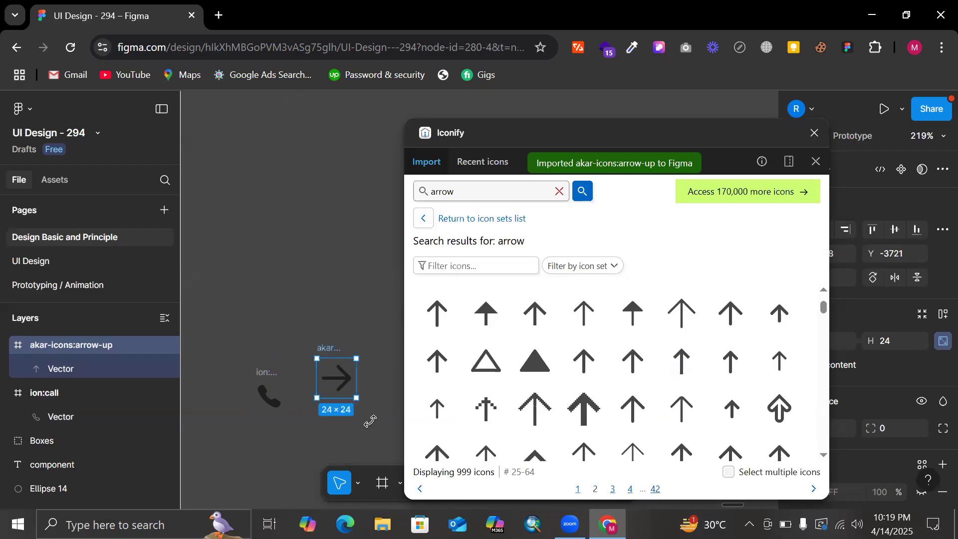
drag(342, 383, 339, 395)
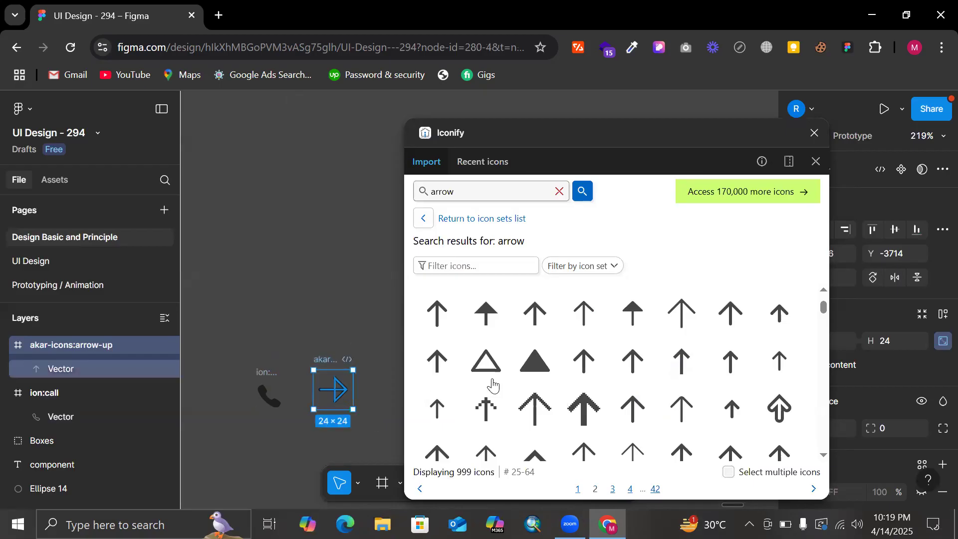
scroll(494, 386, down, 2)
scroll(487, 385, up, 2)
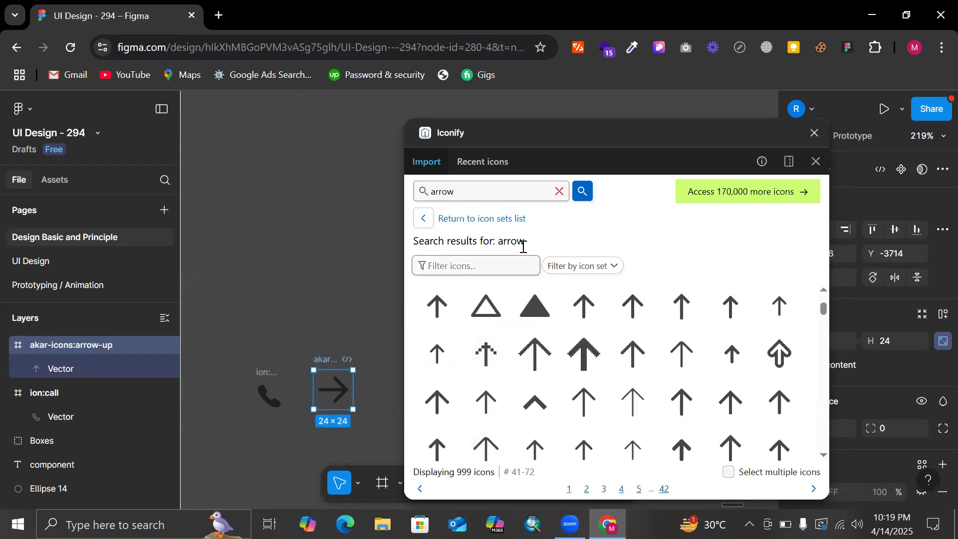
- Search Iconify for "location" and import the solid gridicons:location pin onto the canvas near the arrow
double_click(507, 191)
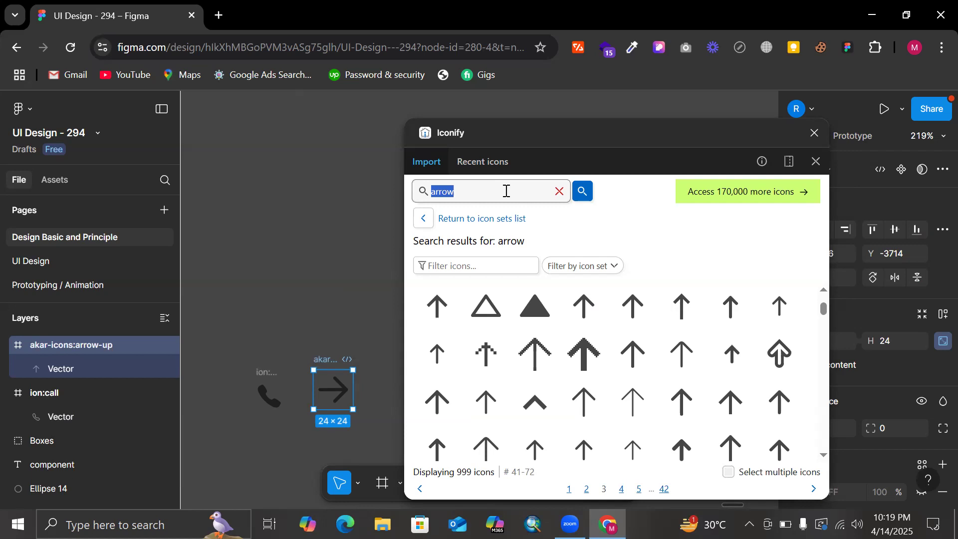
key(BackSpace)
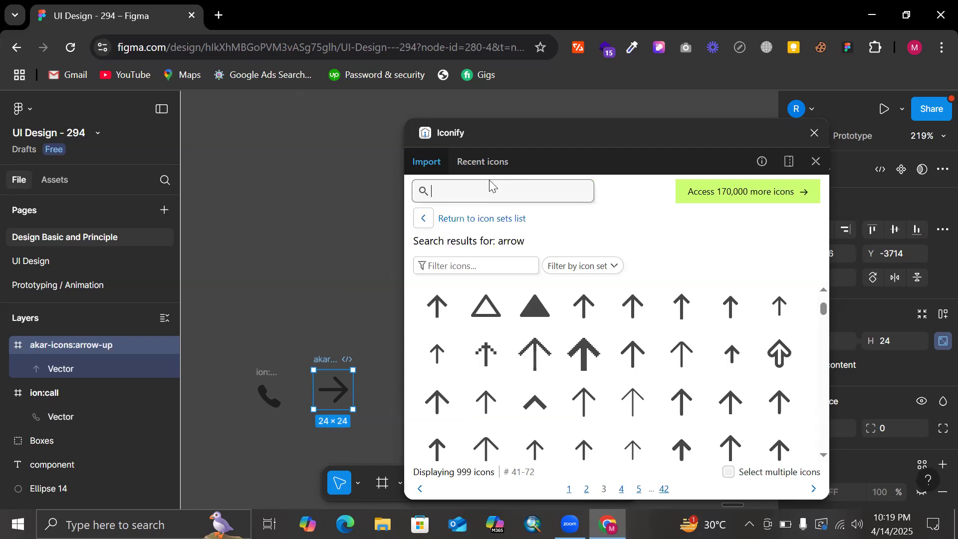
text(location)
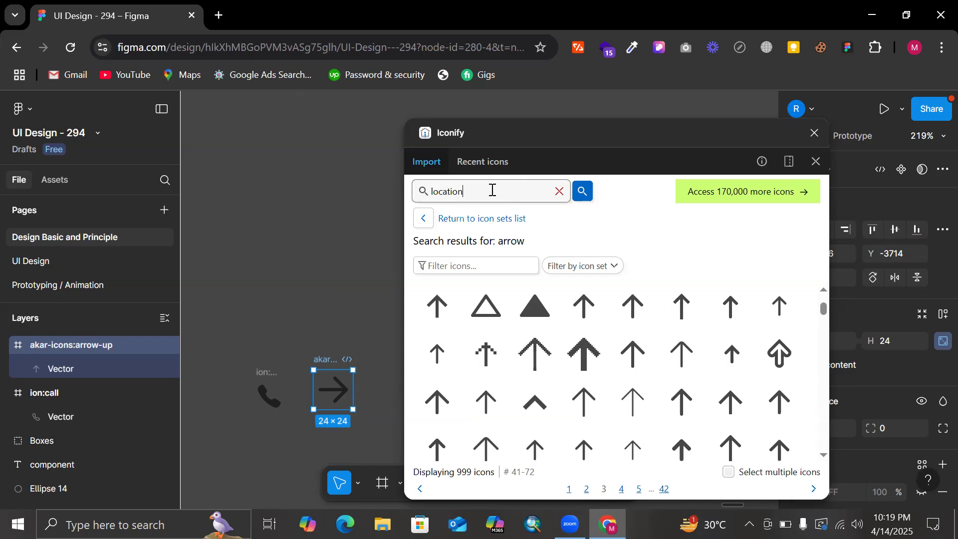
key(Return)
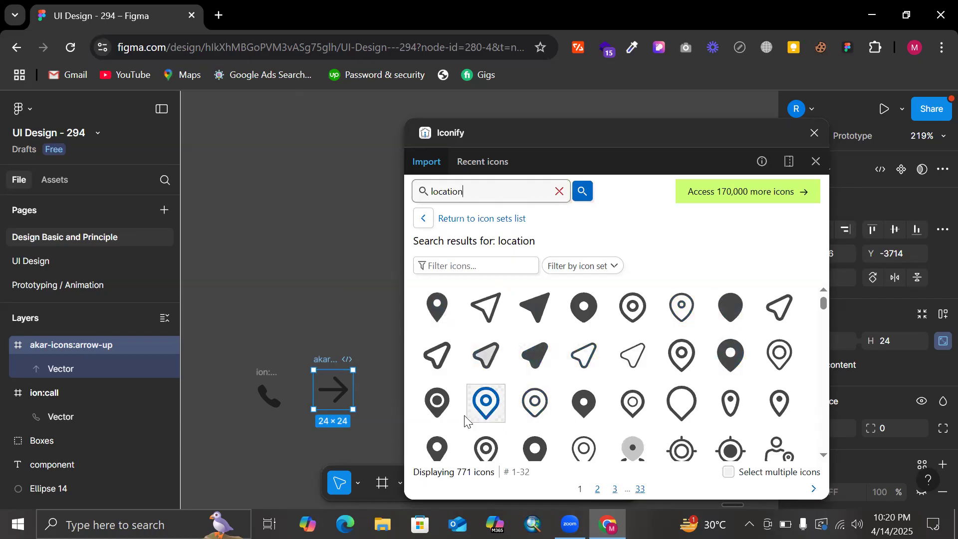
scroll(436, 445, down, 1)
drag(436, 411, 352, 337)
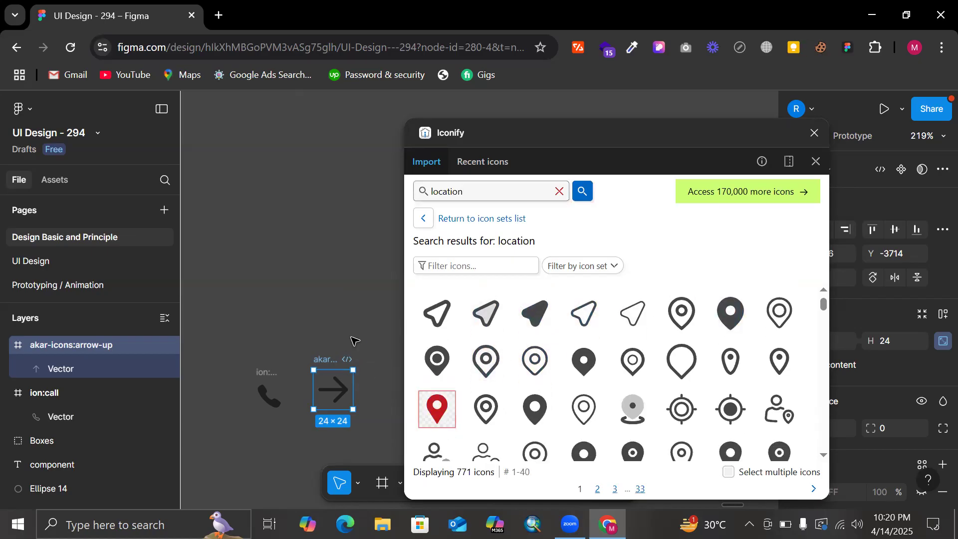
- Move the location pin into the row just after the arrow icon and close the Iconify plugin
scroll(355, 291, down, 3)
scroll(354, 292, right, 1)
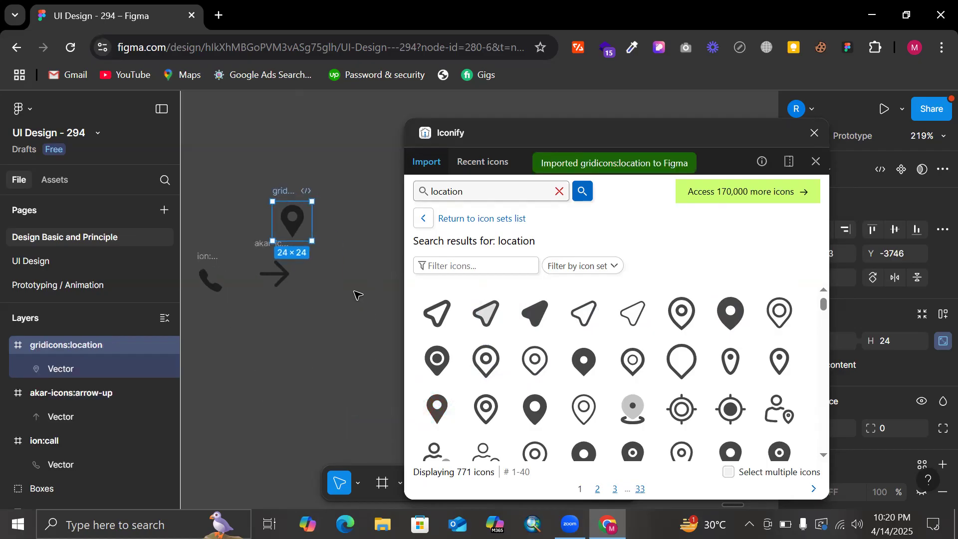
drag(294, 227, 347, 279)
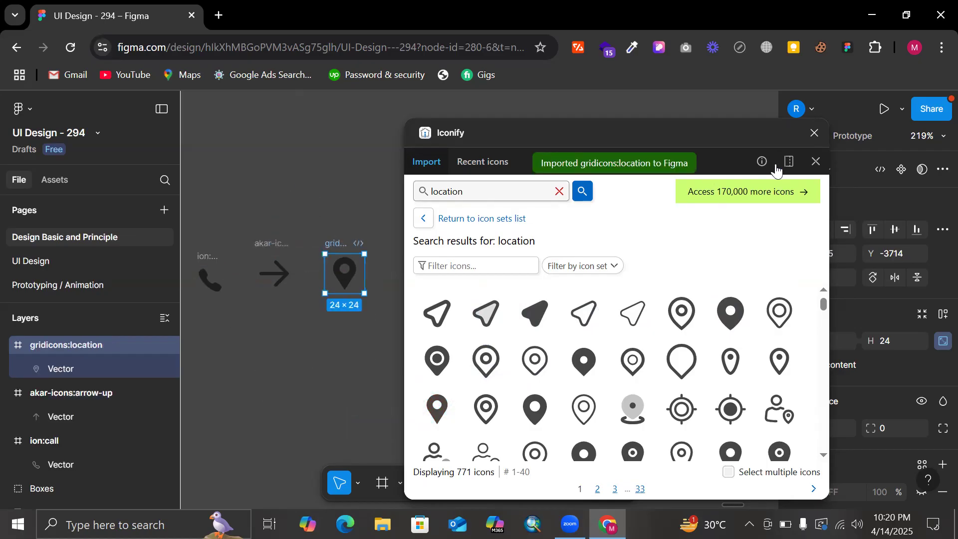
drag(807, 137, 810, 137)
click(809, 137)
scroll(501, 192, left, 4)
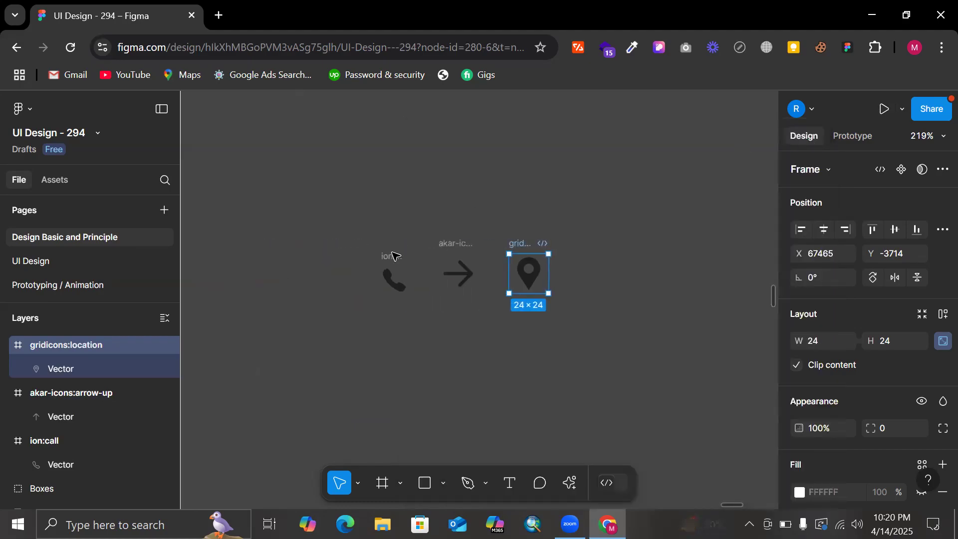
- Resize the phone icon's frame to 24 × 24 and move it in line with the arrow and location icons
click(394, 279)
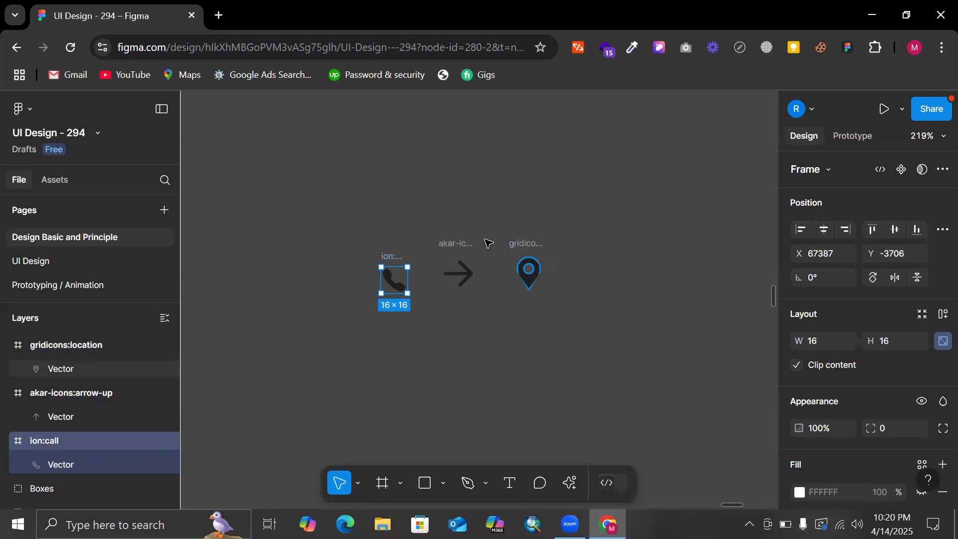
click(466, 242)
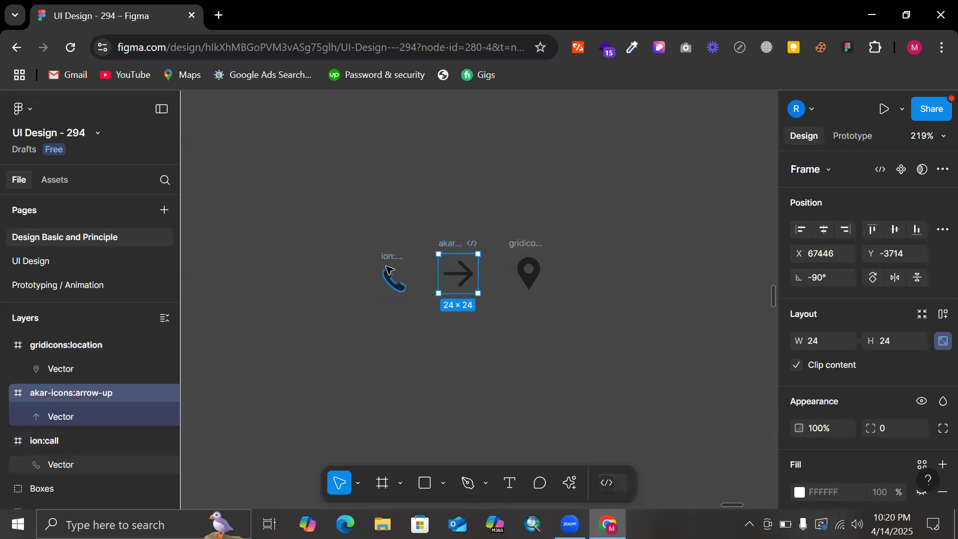
key(Tab)
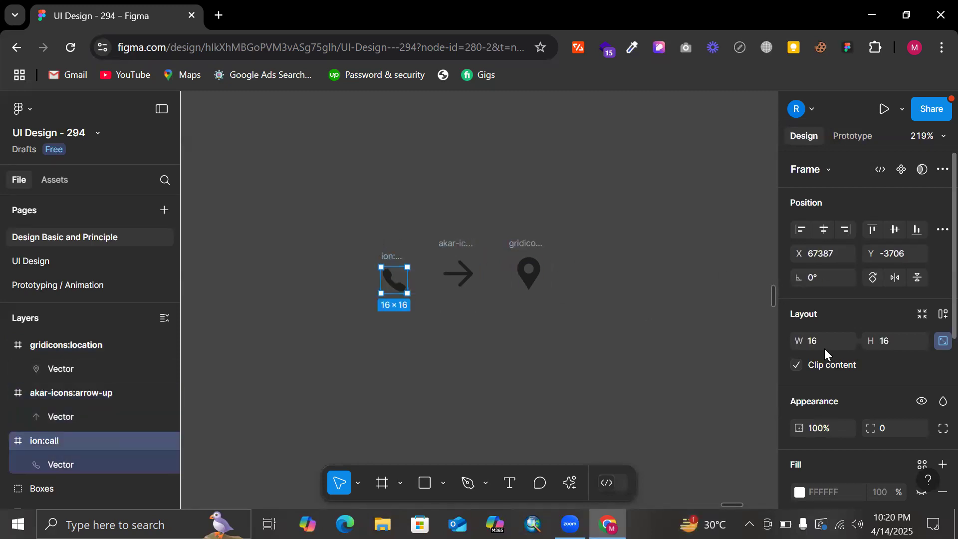
click(881, 346)
text(24)
key(Return)
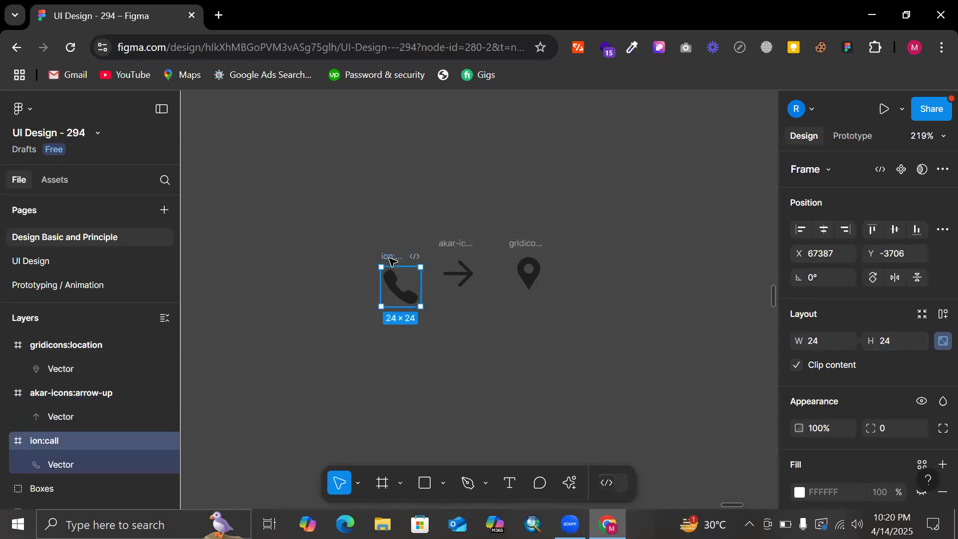
drag(388, 256, 386, 246)
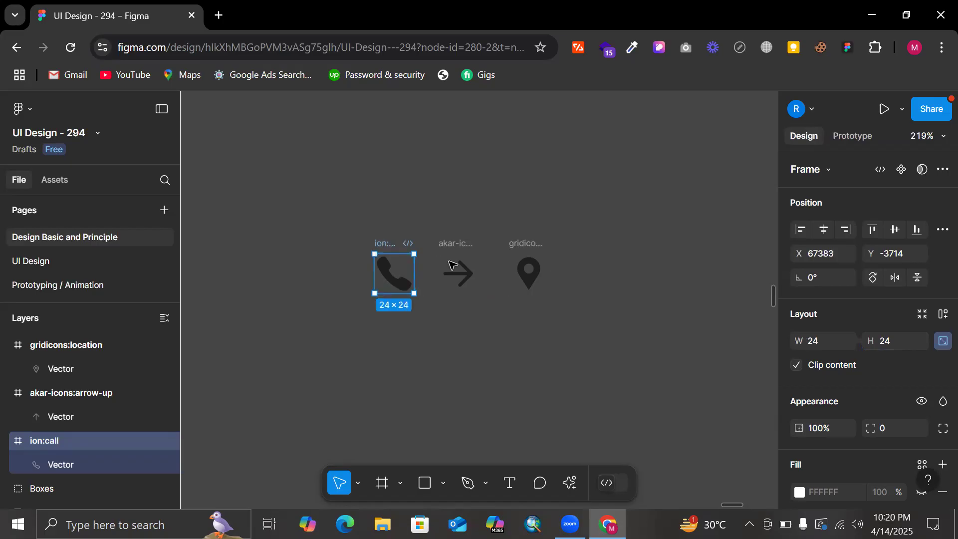
- Scale the phone vector down to about 17.5 × 17.5 and center it horizontally and vertically within its frame
scroll(449, 264, up, 5)
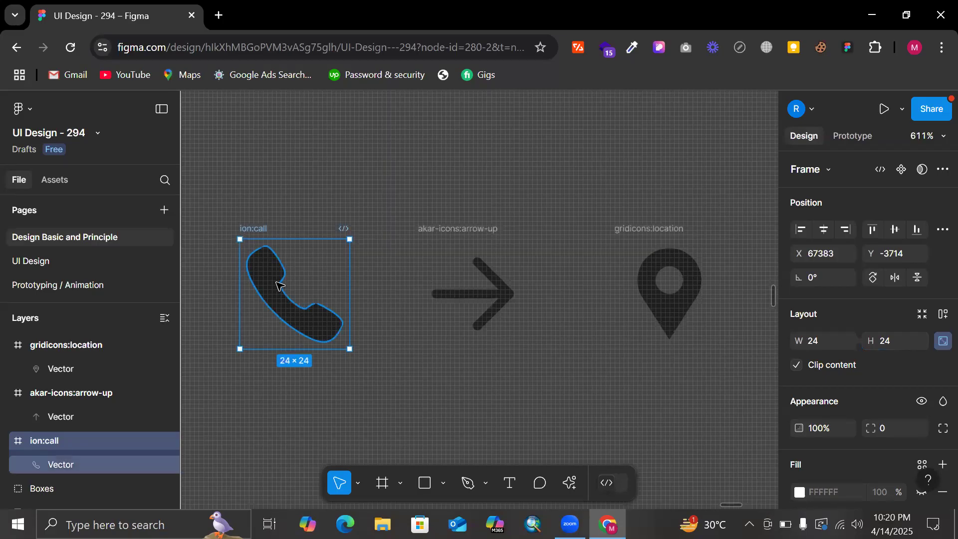
click(280, 285)
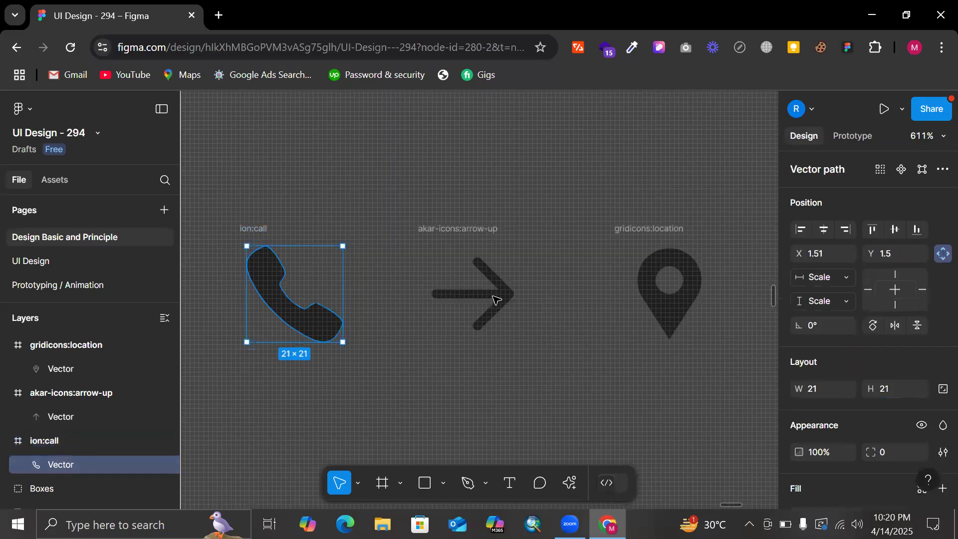
click(689, 278)
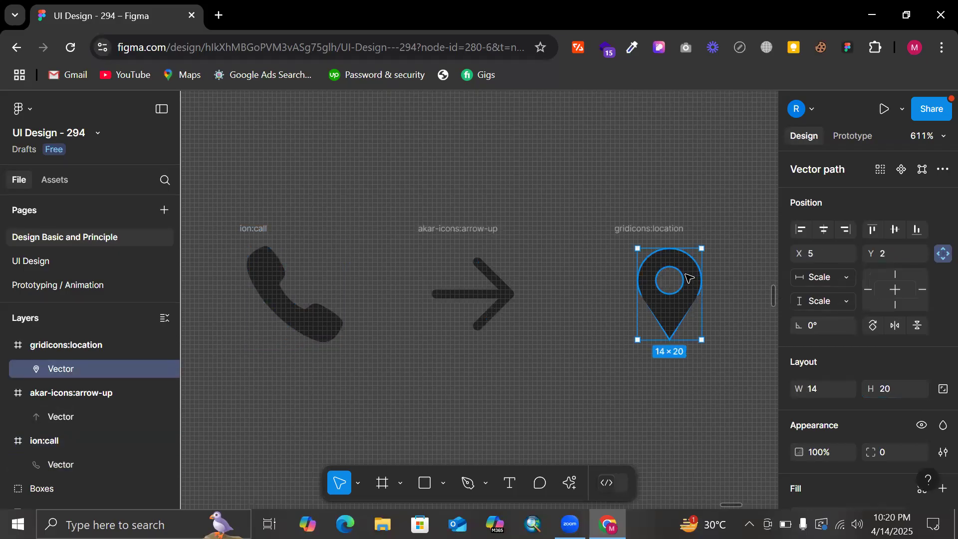
click(513, 299)
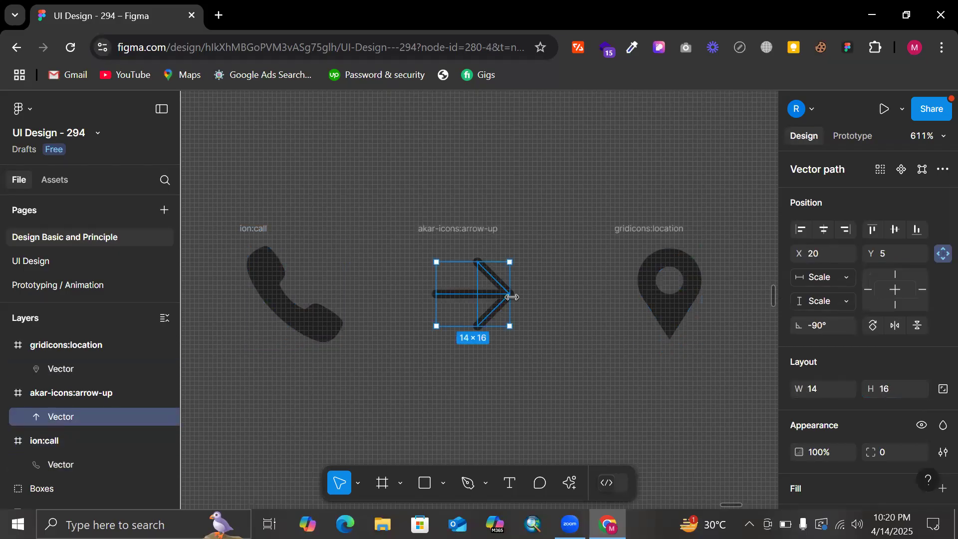
click(294, 325)
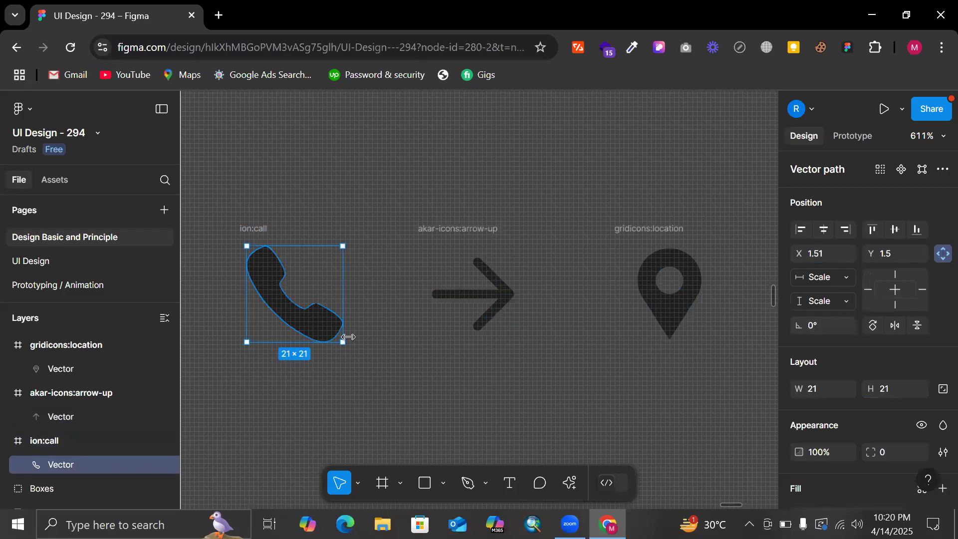
key(k)
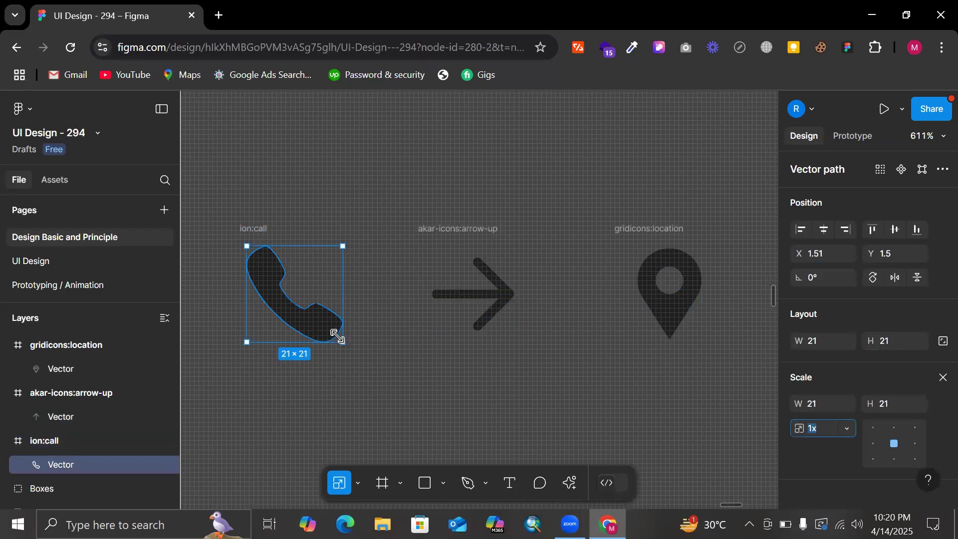
drag(339, 341, 324, 326)
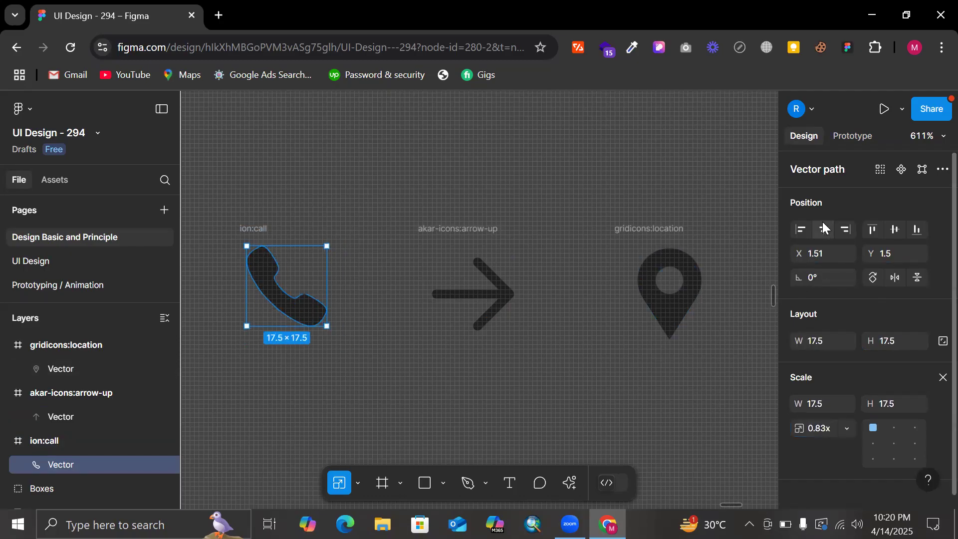
click(823, 223)
click(895, 229)
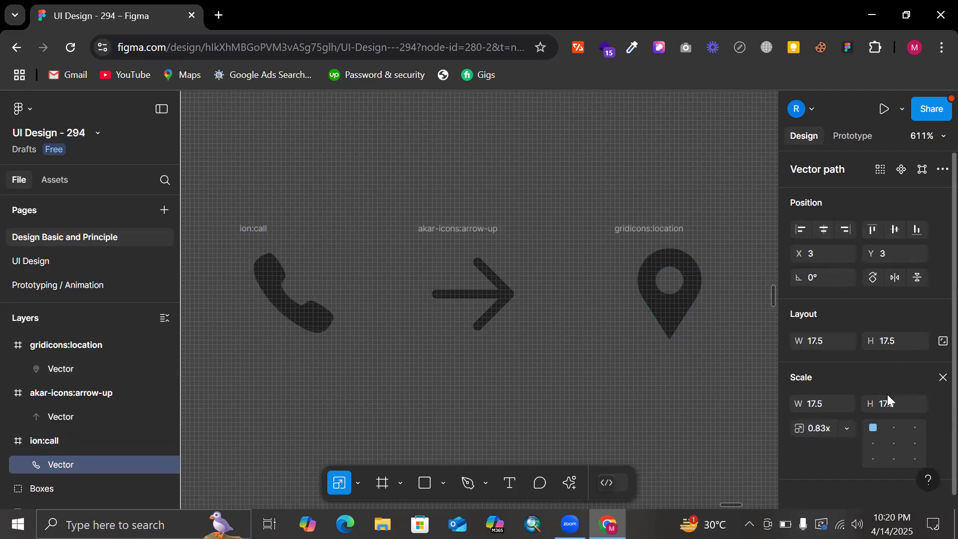
- Set the phone vector's scaled height to 18
click(892, 403)
text(18)
key(Return)
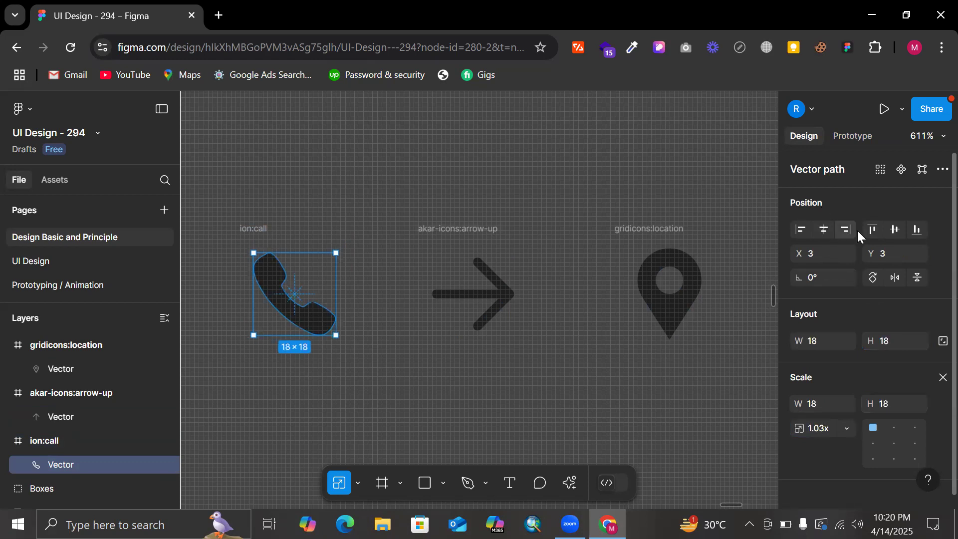
- Examine the frame names and the sizing of the phone, arrow and location icons
click(423, 164)
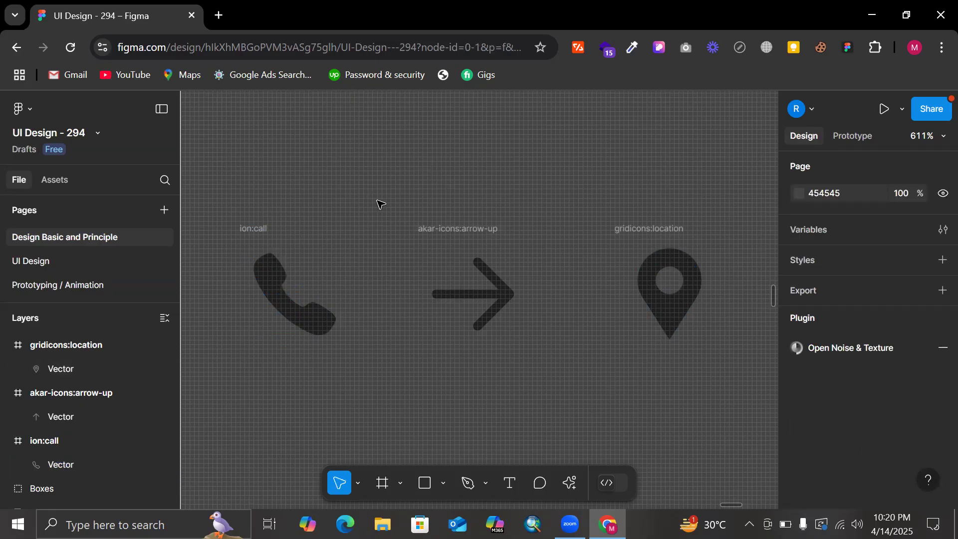
scroll(264, 224, up, 3)
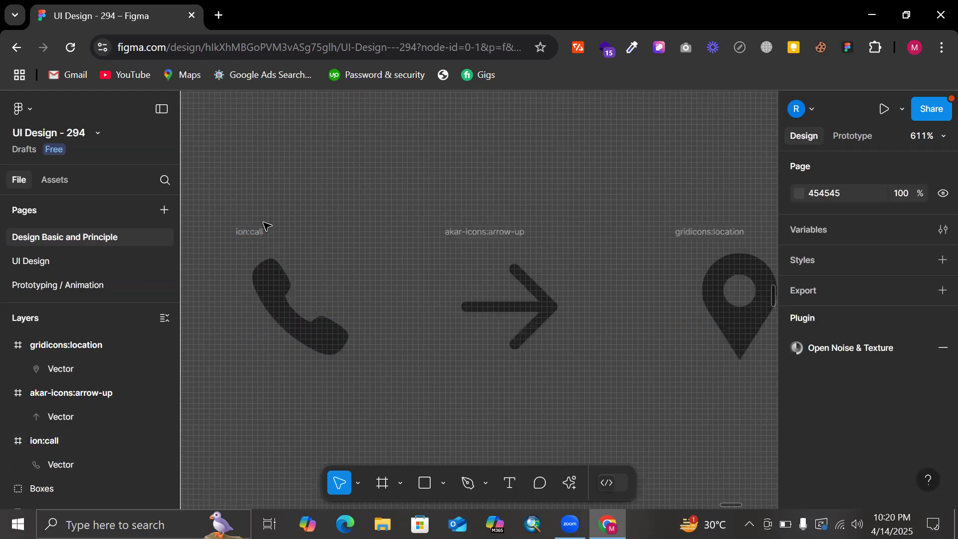
scroll(246, 239, up, 2)
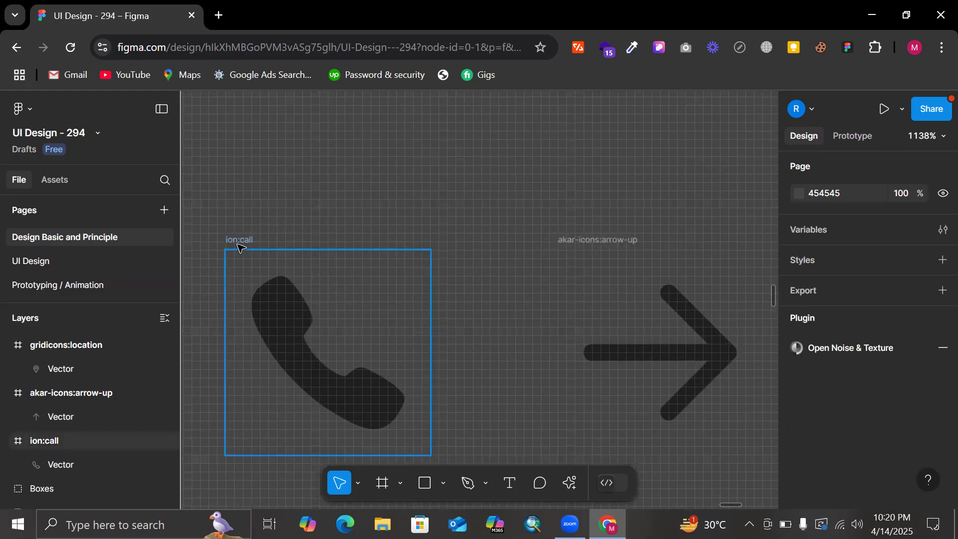
scroll(246, 248, right, 3)
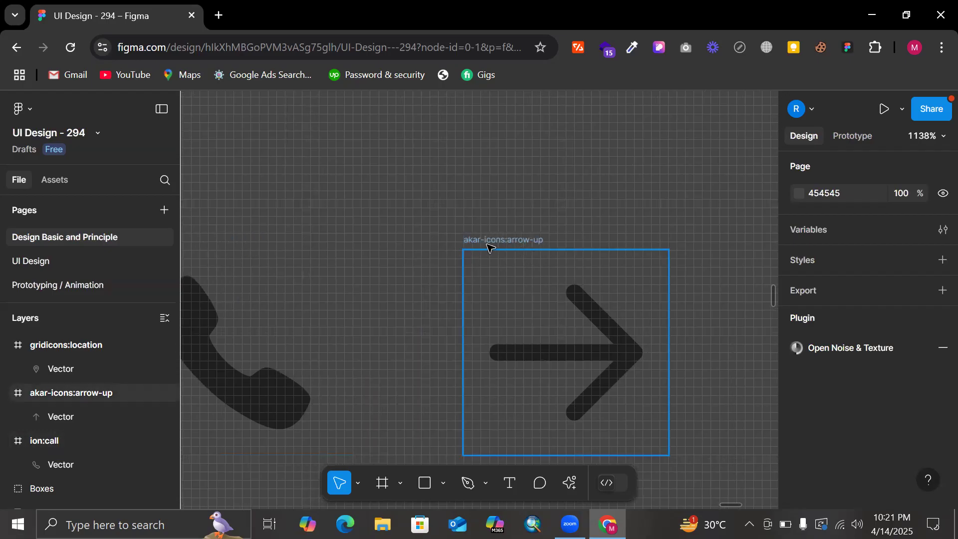
scroll(516, 248, right, 6)
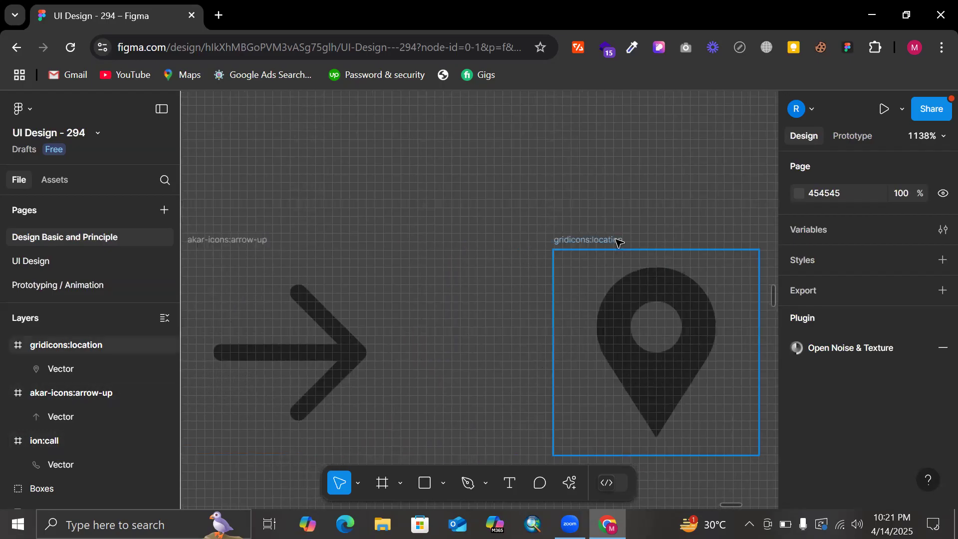
click(617, 229)
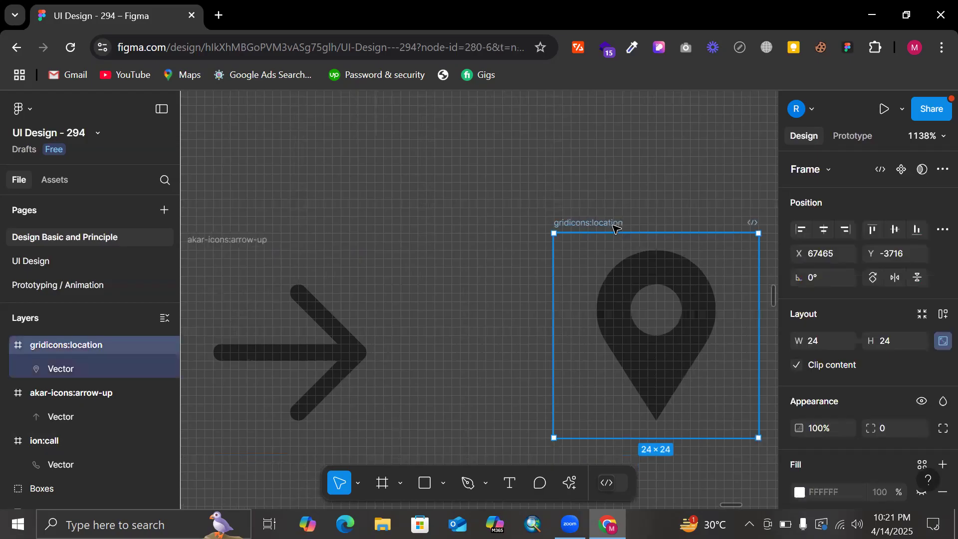
scroll(616, 229, left, 4)
click(617, 229)
scroll(616, 229, left, 3)
scroll(616, 229, down, 3)
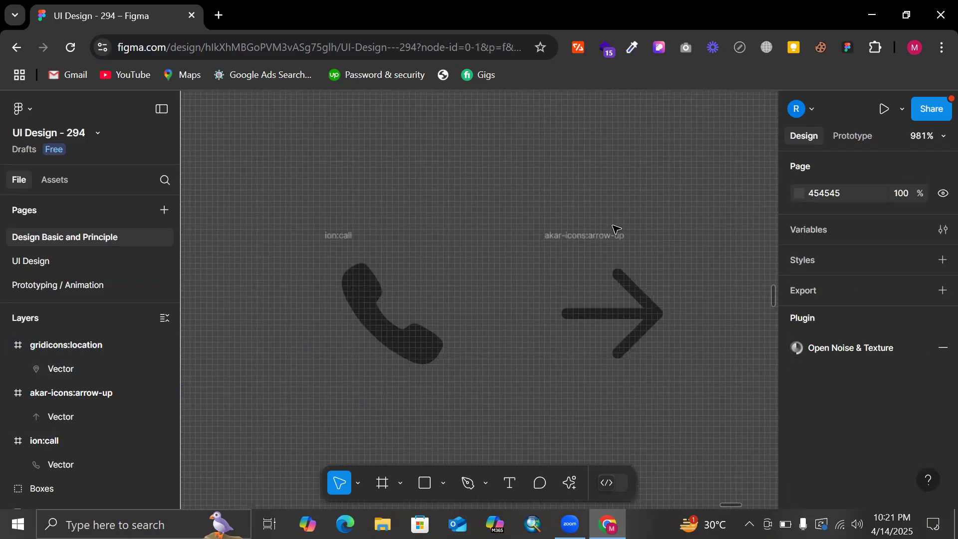
- Duplicate the phone icon's frame and place the copy to the left of the original in the same row
scroll(617, 229, right, 4)
scroll(617, 229, down, 3)
click(379, 228)
drag(384, 230, 254, 228)
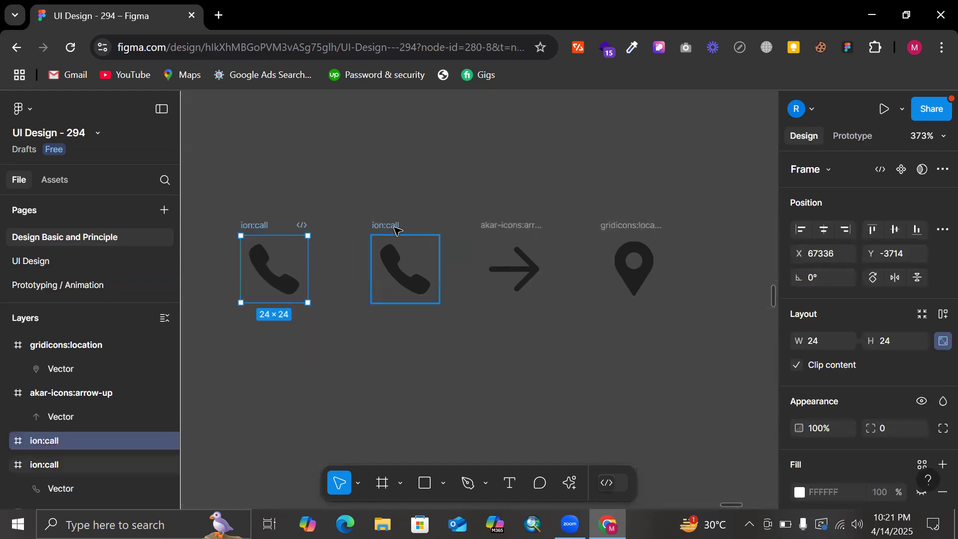
scroll(398, 230, up, 3)
- Rename the original phone icon's frame, next to the arrow icon, as Icon/Call
click(381, 233)
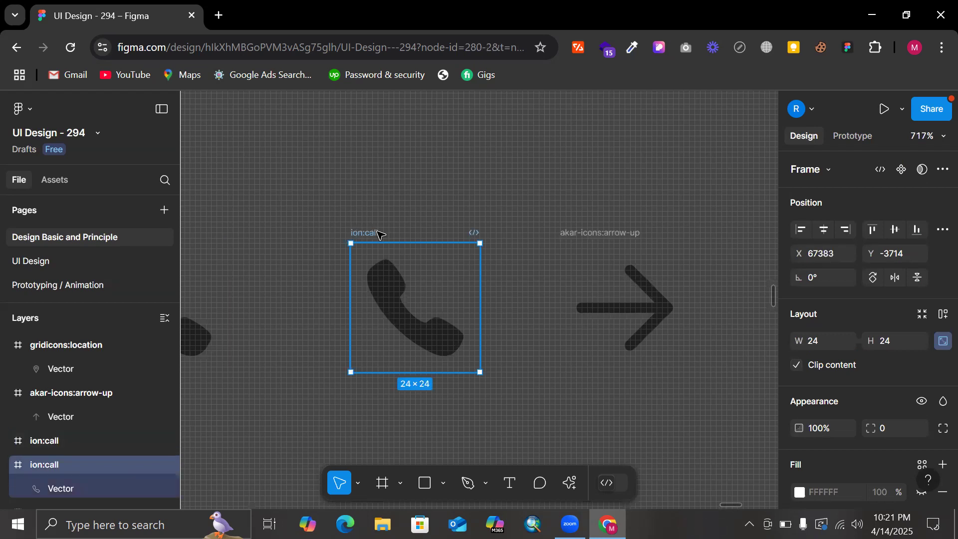
double_click(379, 233)
key(BackSpace)
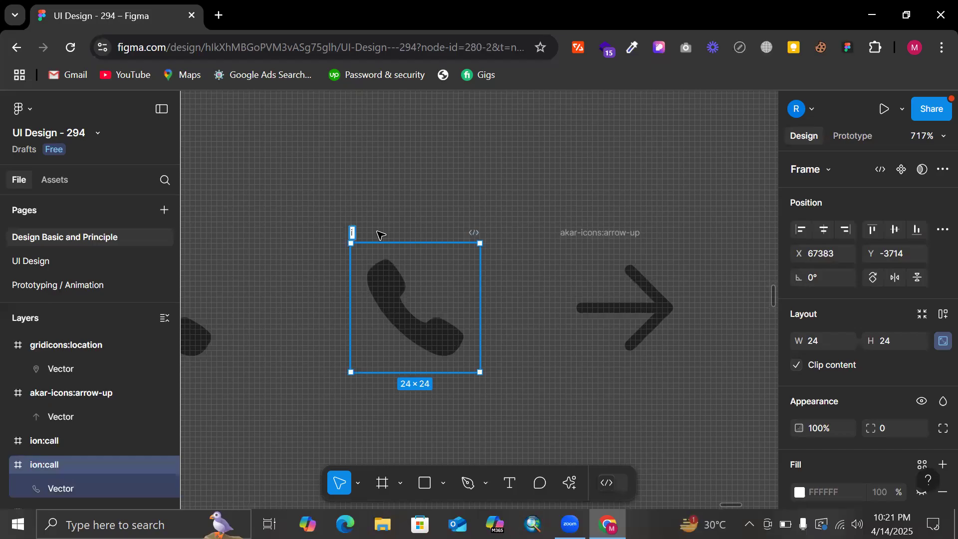
text(u)
key(BackSpace)
text(Icon/)
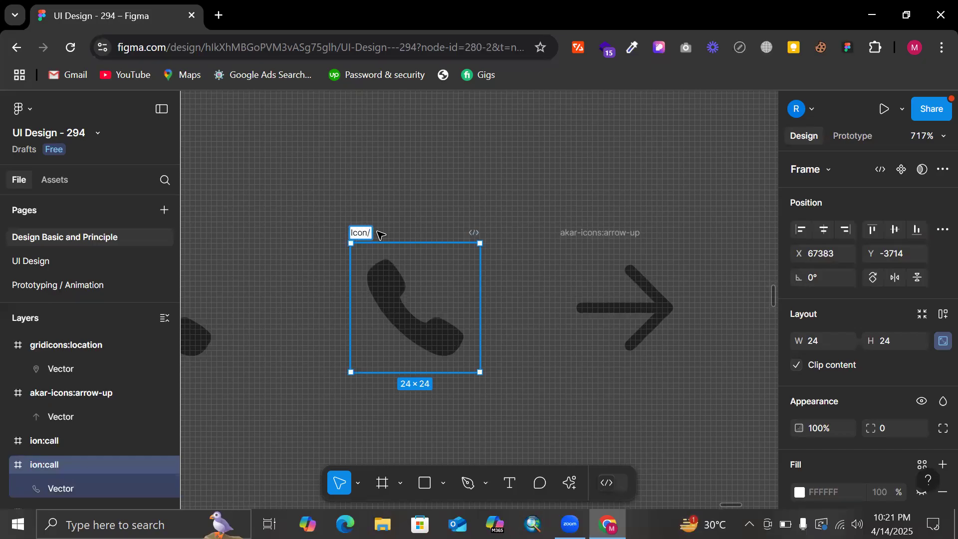
text(Call)
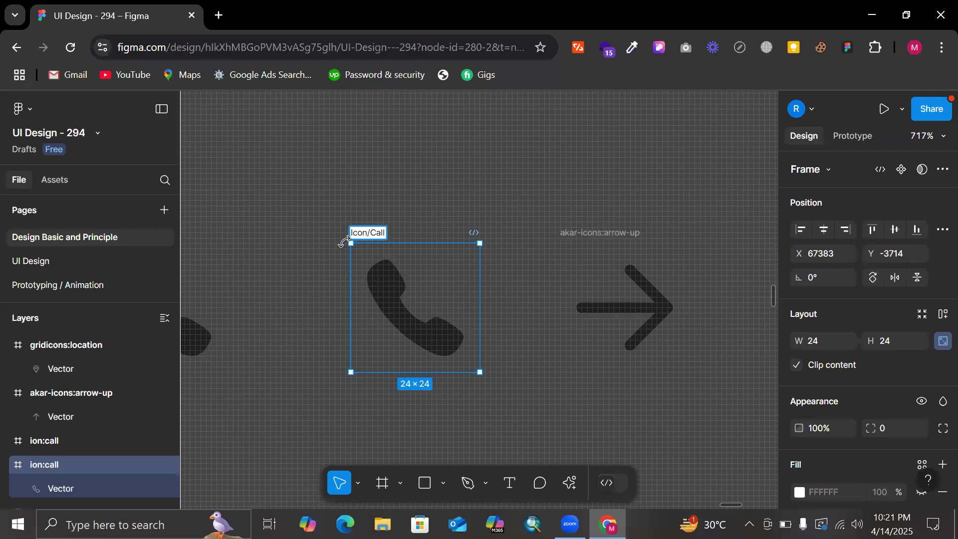
scroll(344, 243, up, 3)
scroll(378, 237, up, 10)
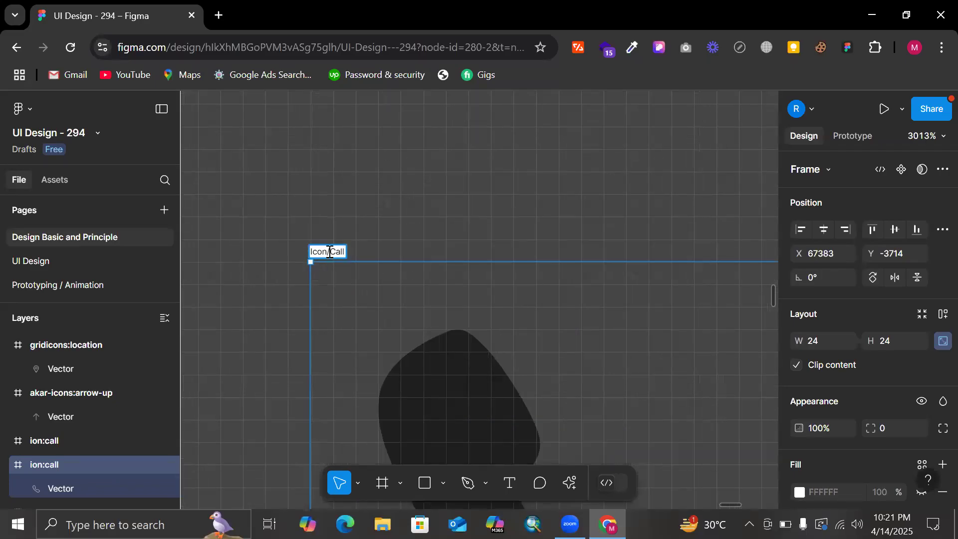
triple_click(313, 253)
click(397, 192)
- Add a text layer reading "iCon" above the Icon/Call frame
scroll(397, 192, up, 2)
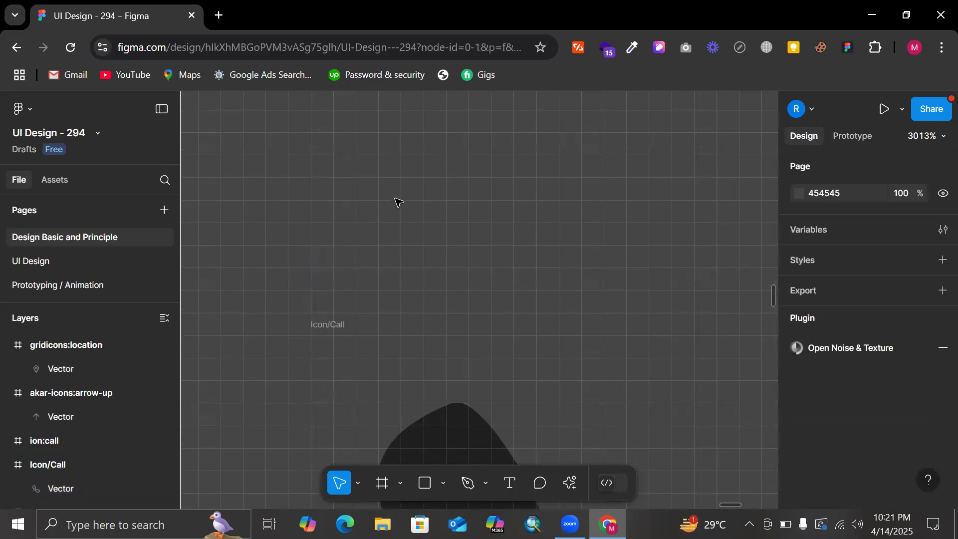
key(t)
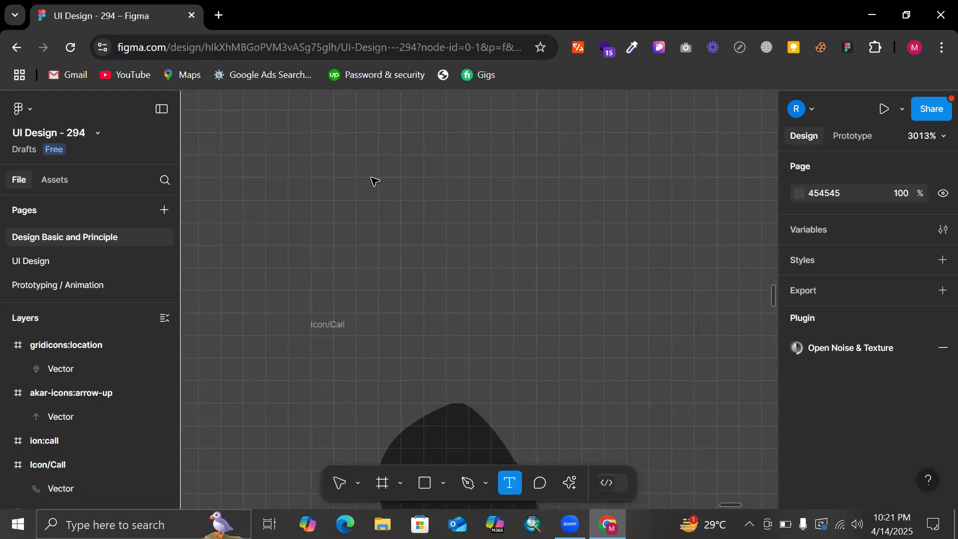
click(371, 178)
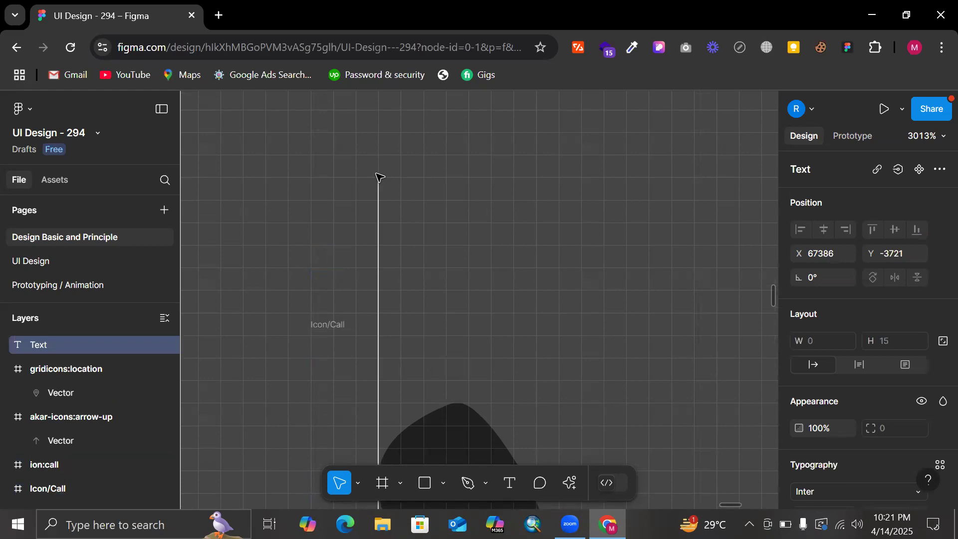
text(Ic)
key(BackSpace)
key(BackSpace)
text(ico)
key(BackSpace)
key(BackSpace)
text(CO)
key(BackSpace)
text(on)
key(Escape)
- Move the "iCon" text upward and place a duplicate directly below it with a gap of 4
scroll(417, 154, down, 5)
drag(475, 196, 427, 128)
drag(391, 162, 391, 269)
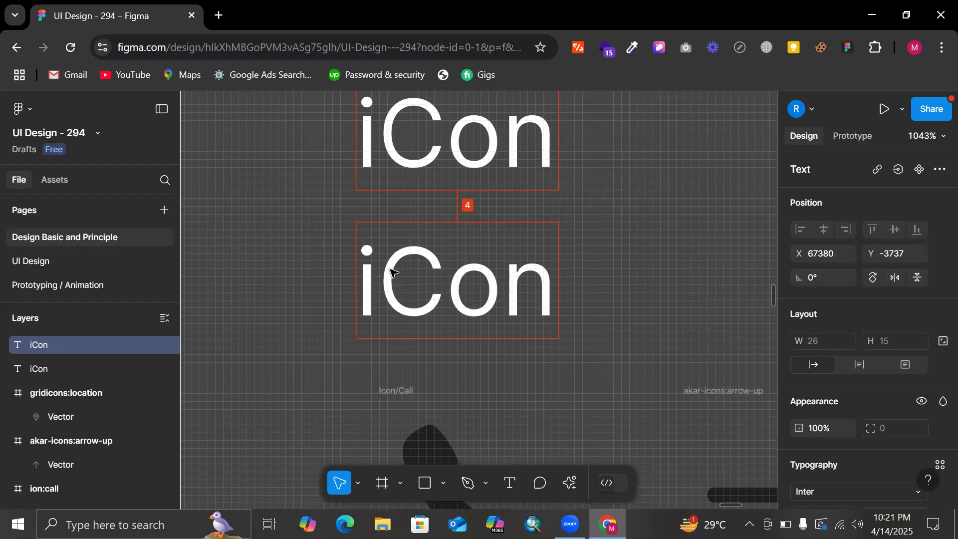
- Change the lower duplicate's text to all-lowercase "icon"
key(Return)
text(Icon)
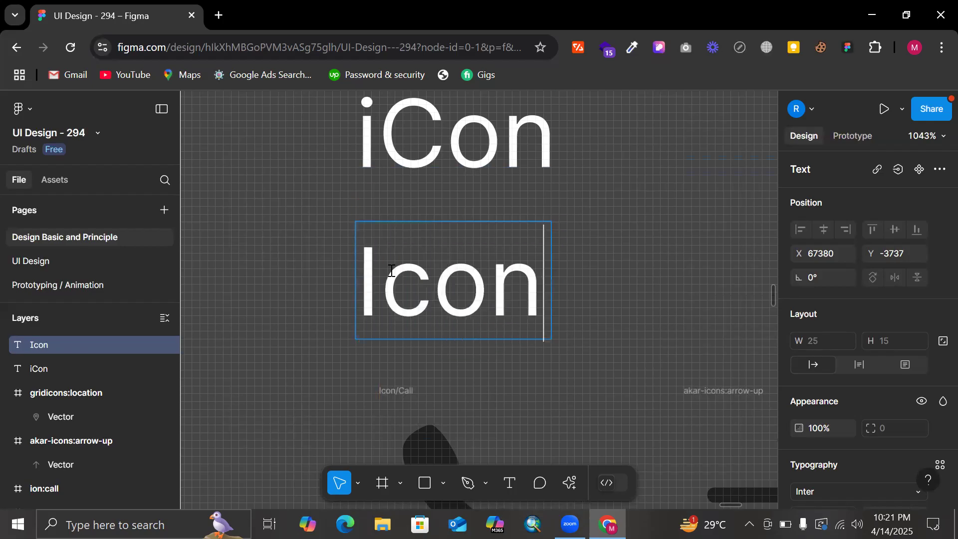
key(BackSpace)
key(BackSpace)
key(BackSpace)
key(BackSpace)
text(icon)
key(Escape)
- Compare the capitalization of the text samples with the Icon/Call frame name and review the other icons' names
scroll(449, 321, up, 5)
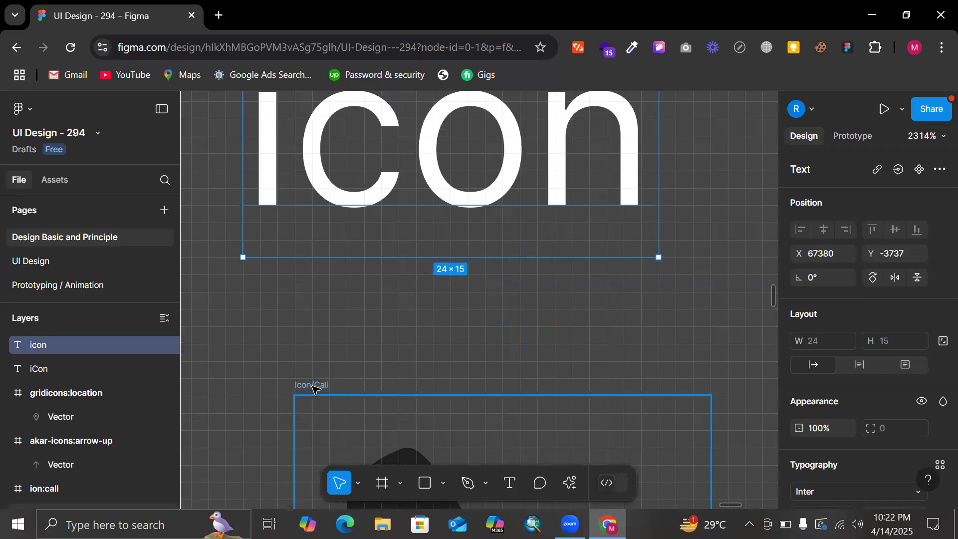
scroll(315, 383, up, 3)
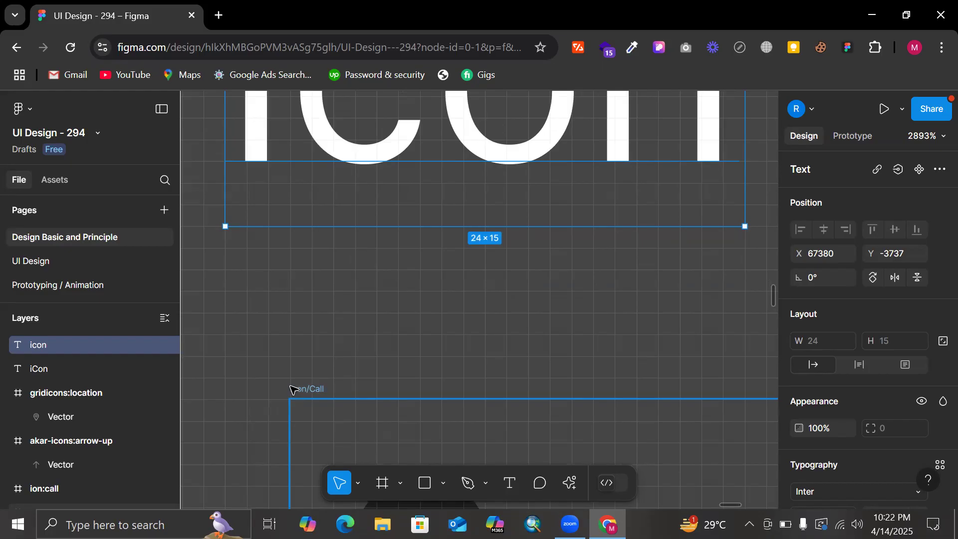
scroll(293, 389, down, 5)
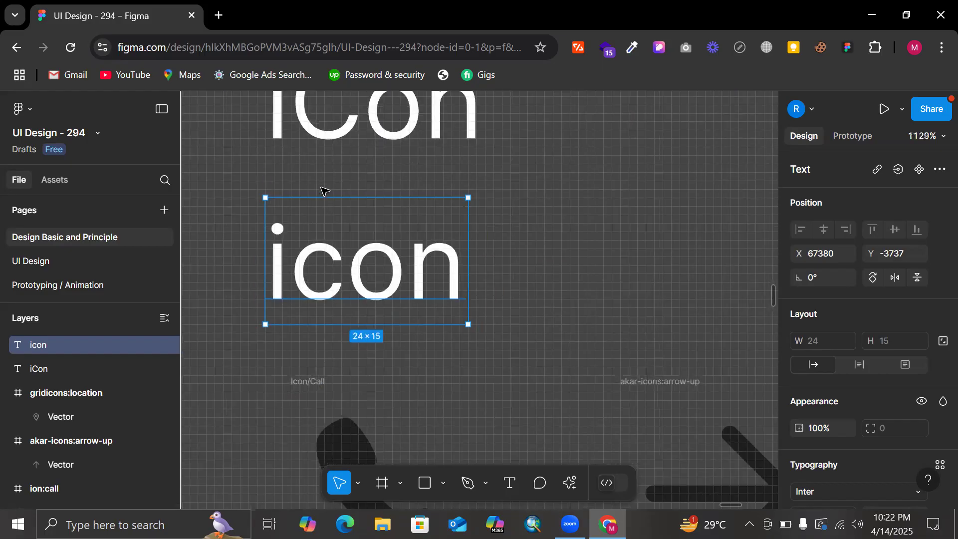
scroll(318, 198, up, 2)
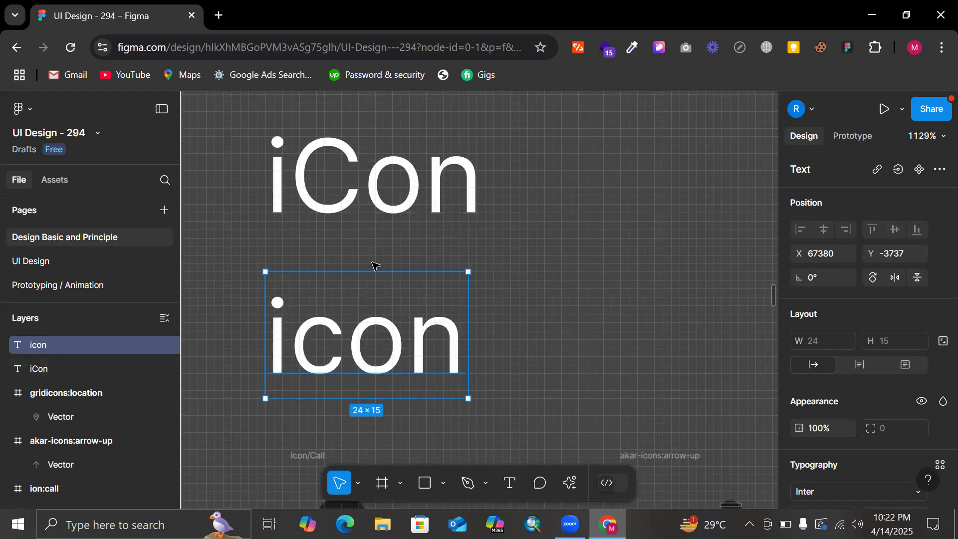
scroll(306, 425, up, 3)
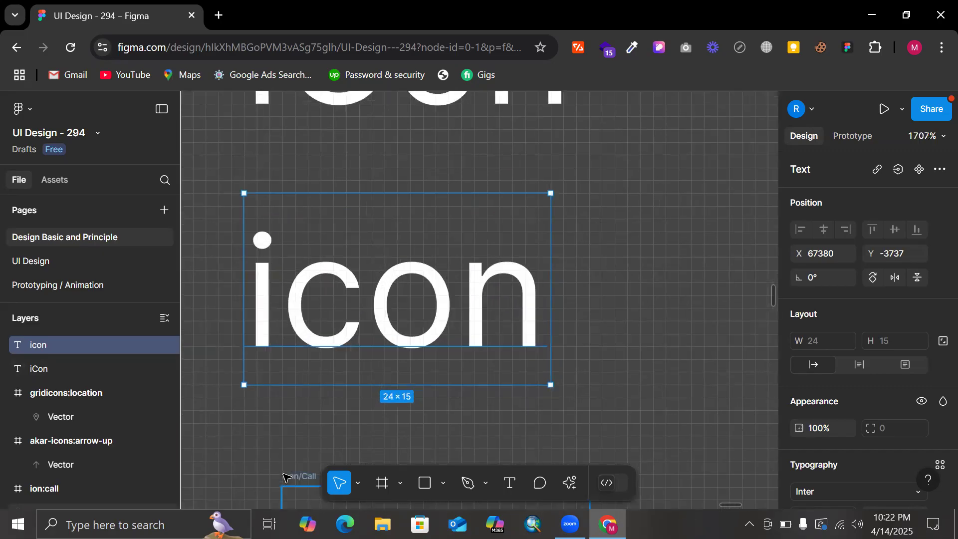
scroll(294, 368, down, 3)
double_click(328, 316)
key(Escape)
scroll(559, 432, right, 2)
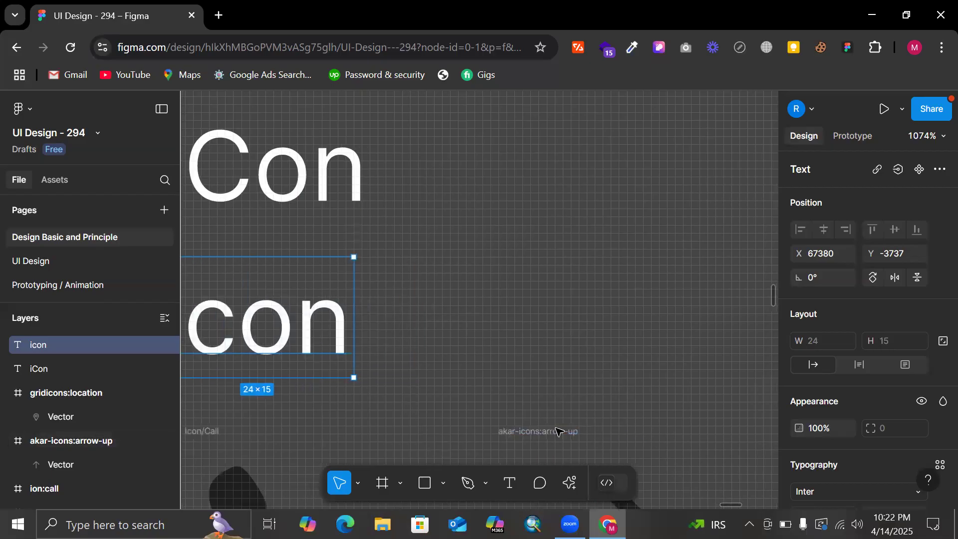
scroll(559, 432, right, 5)
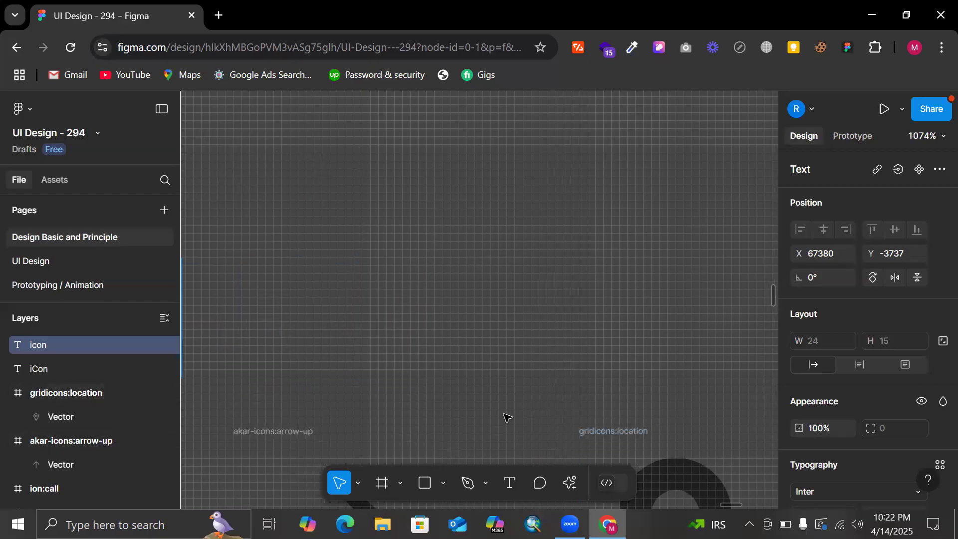
- Duplicate the lowercase "icon" text to its right and change the copy to "Icon" with a capital first letter
scroll(507, 418, left, 7)
drag(423, 320, 658, 338)
double_click(657, 338)
click(573, 325)
key(BackSpace)
text(Icon)
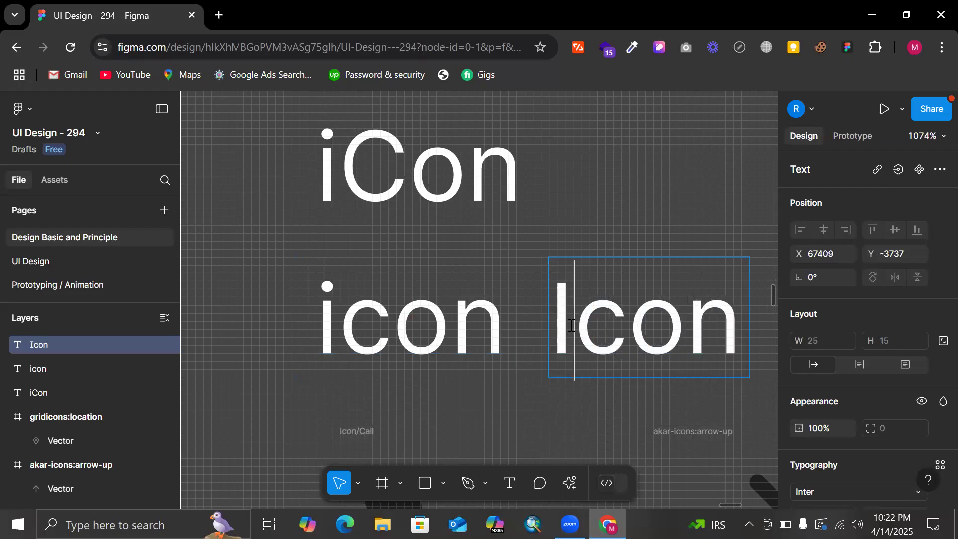
click(637, 265)
click(664, 187)
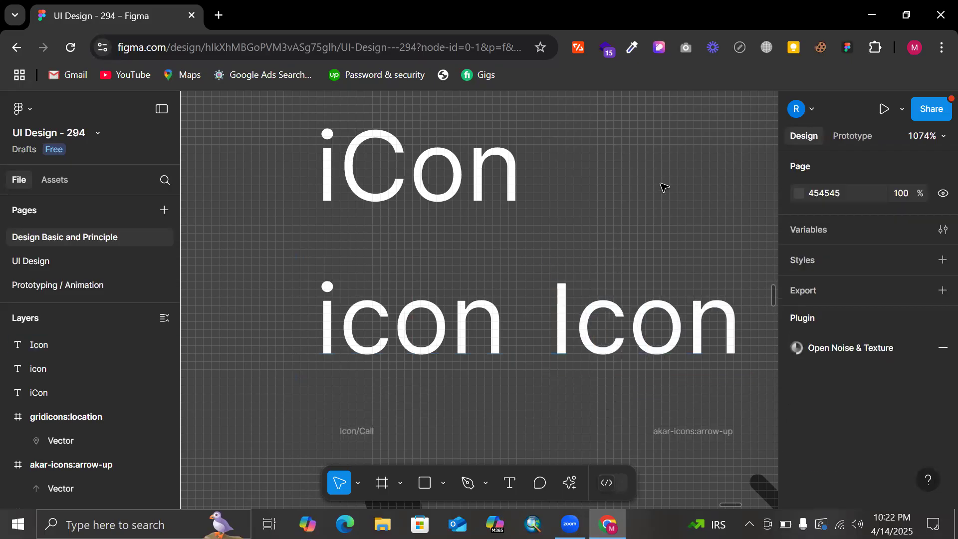
- Move the three text samples together upward, farther from the row of icons
scroll(664, 187, down, 5)
drag(528, 163, 612, 191)
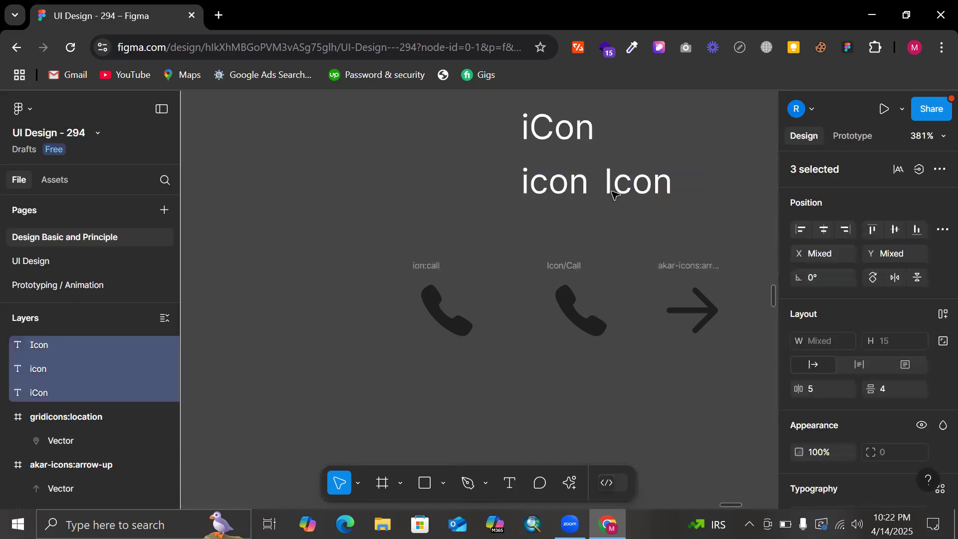
click(598, 226)
- Copy the name of the Icon/Call frame and paste it as the arrow icon's frame name
scroll(598, 227, up, 4)
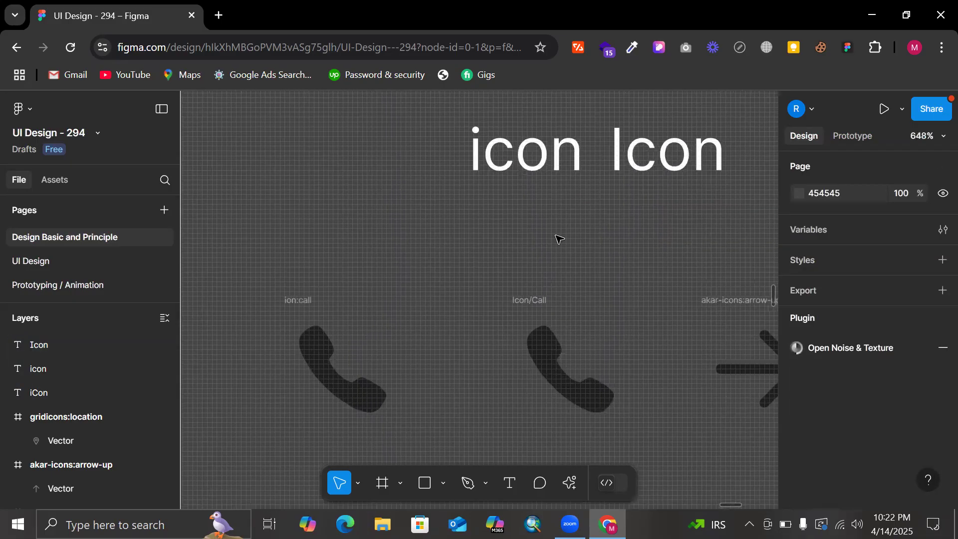
scroll(559, 239, right, 3)
click(402, 303)
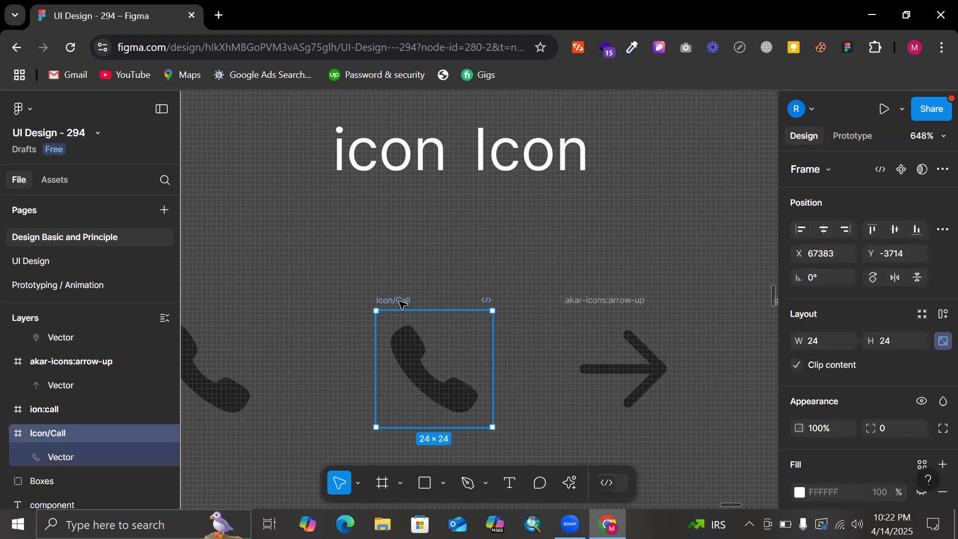
double_click(402, 301)
key(ctrl+c)
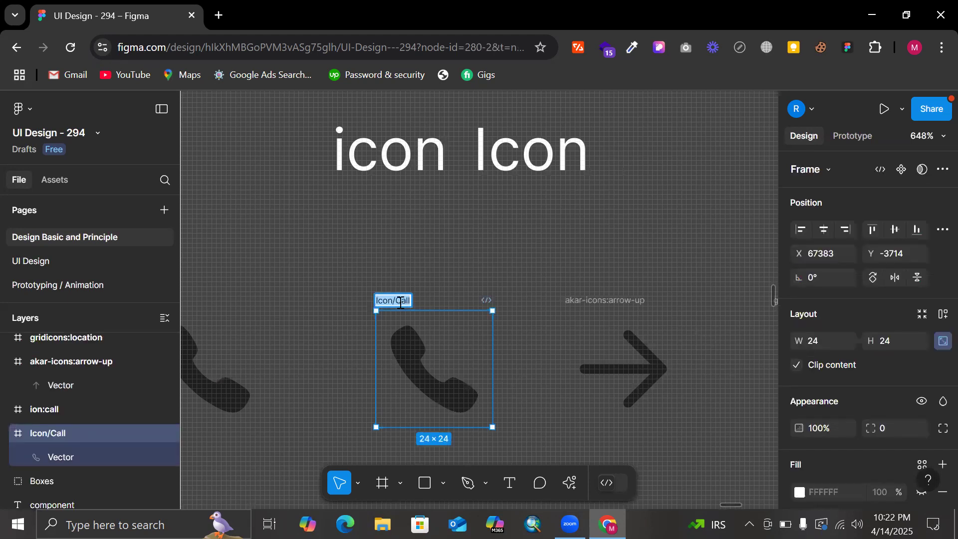
double_click(631, 306)
key(ctrl+v)
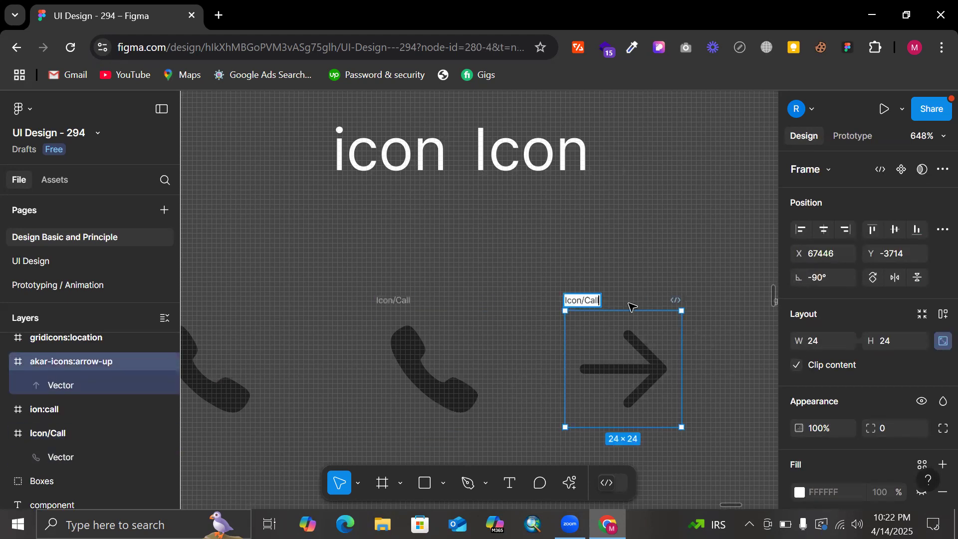
- Replace "Call" with "Arrow" in the arrow frame's name so it reads Icon/Arrow
key(BackSpace)
key(BackSpace)
key(BackSpace)
key(BackSpace)
text(Arrow)
scroll(579, 299, up, 5)
scroll(616, 313, down, 3)
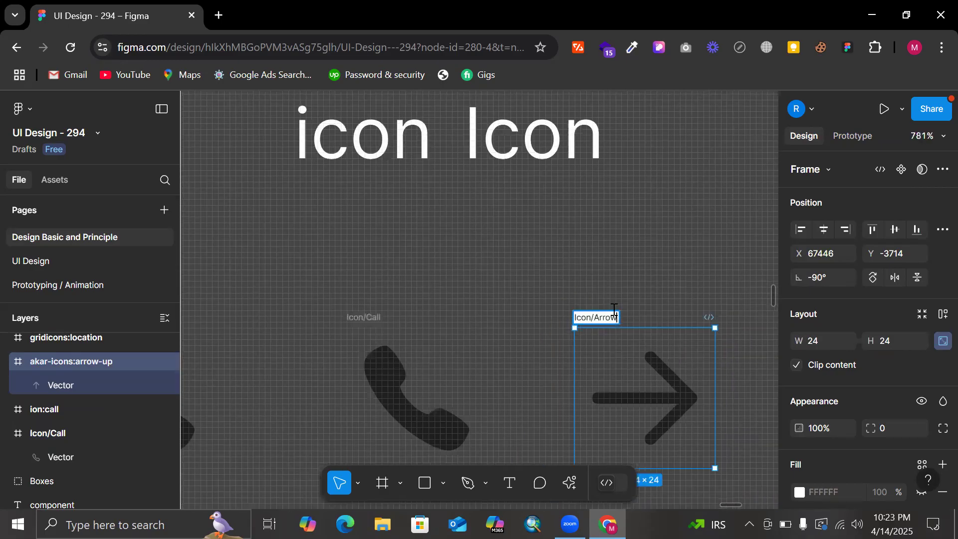
click(669, 265)
- Paste the copied Icon/Call name as the name of the gridicons:location frame
scroll(668, 265, right, 5)
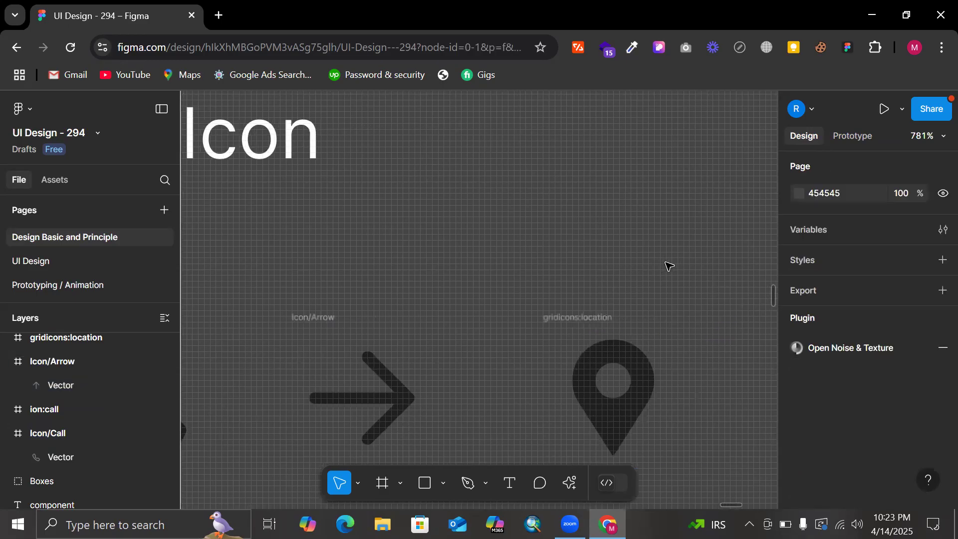
click(542, 319)
key(Escape)
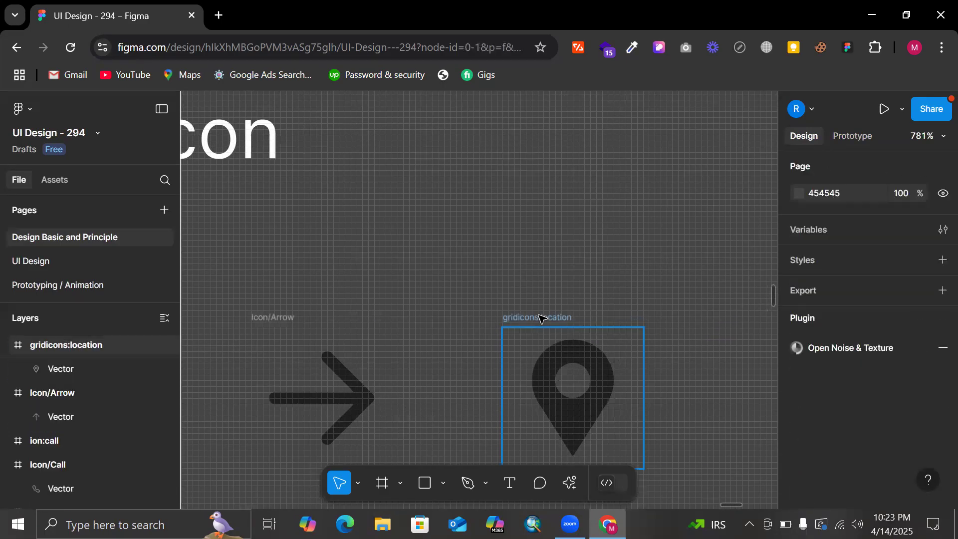
double_click(541, 318)
key(ctrl+v)
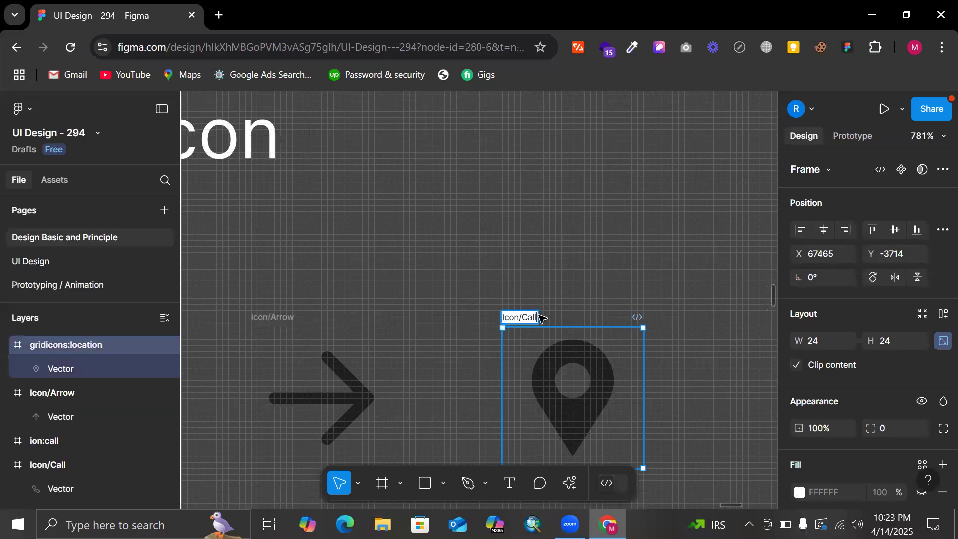
- Replace "Call" with "Location" in the location frame's name so it reads Icon/Location
key(BackSpace)
key(BackSpace)
key(BackSpace)
key(BackSpace)
text(Lov)
key(BackSpace)
text(cation)
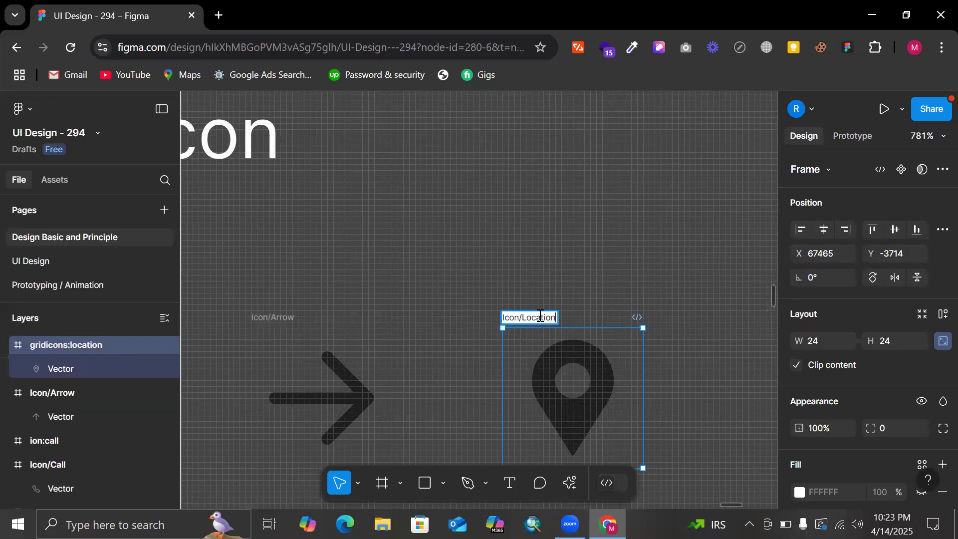
key(Return)
click(594, 274)
- Rename the ion:call frame as icon/Call with a lowercase first letter, based on the copied name
scroll(594, 273, right, 10)
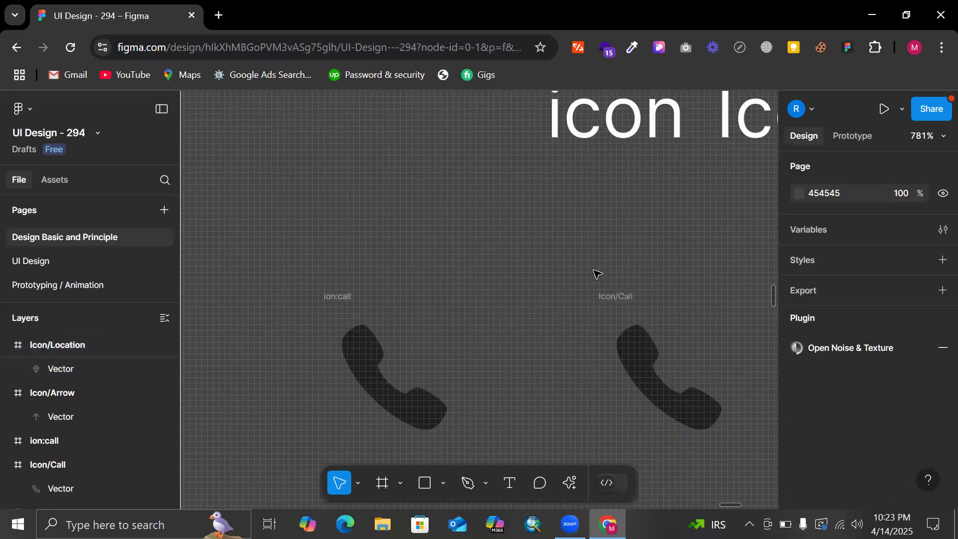
double_click(448, 295)
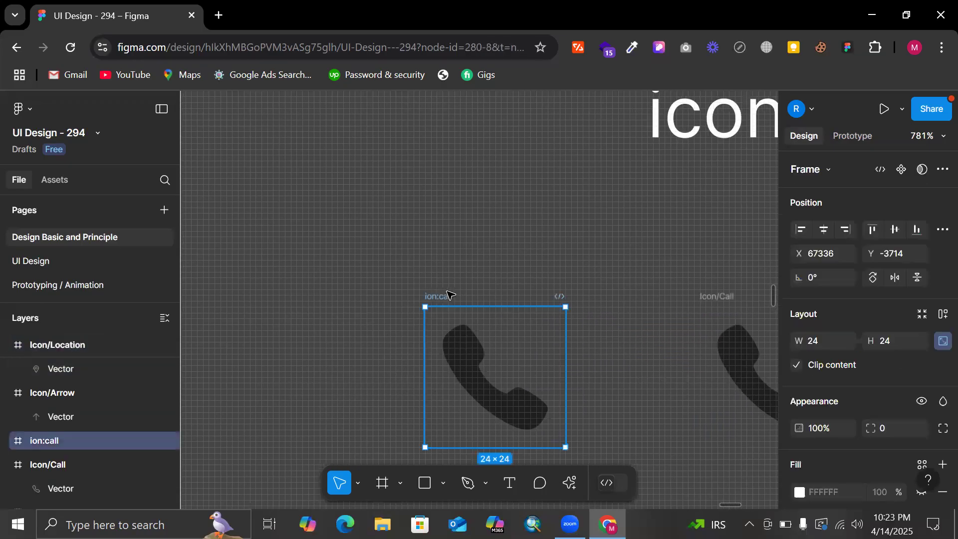
key(ctrl+v)
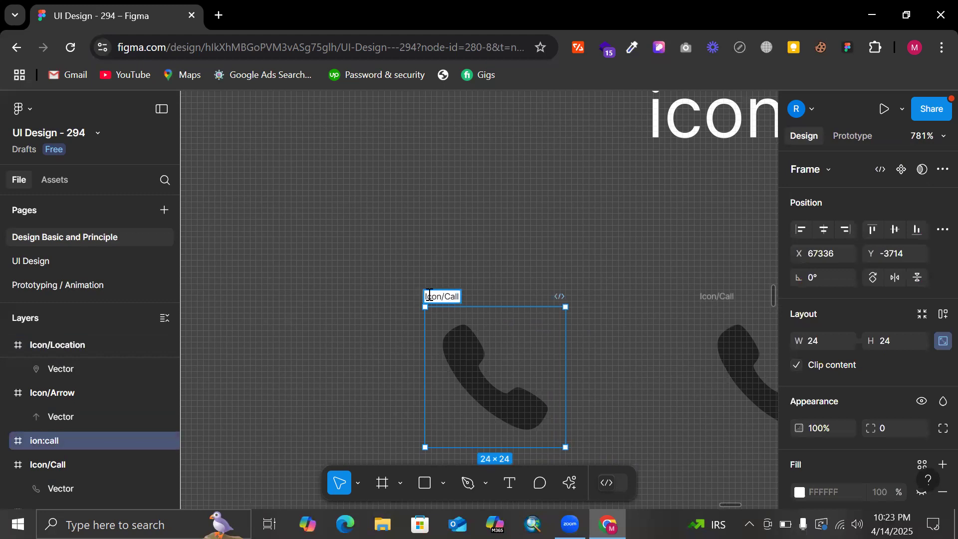
click(429, 295)
key(BackSpace)
text(i)
click(561, 208)
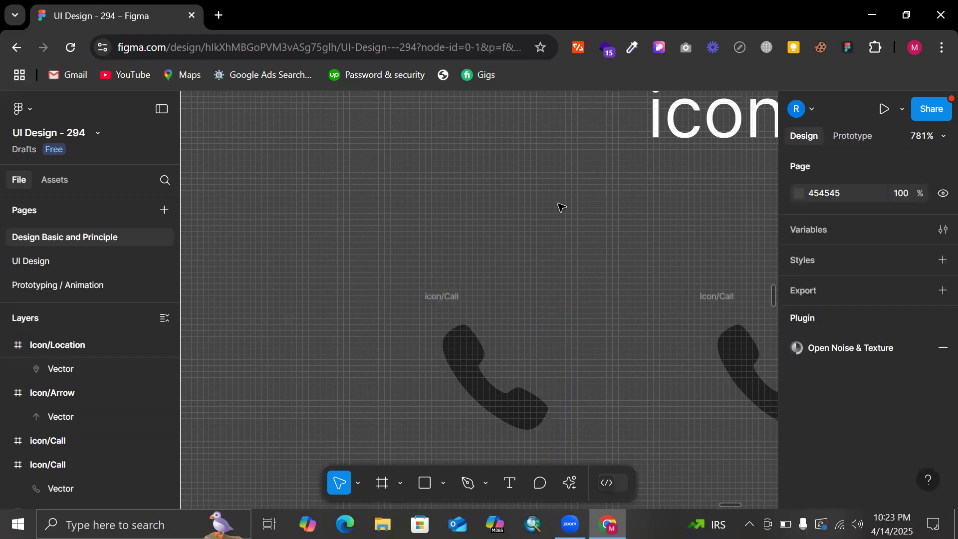
- Convert the Icon/Call frame with the capital first letter into a component
scroll(426, 248, down, 5)
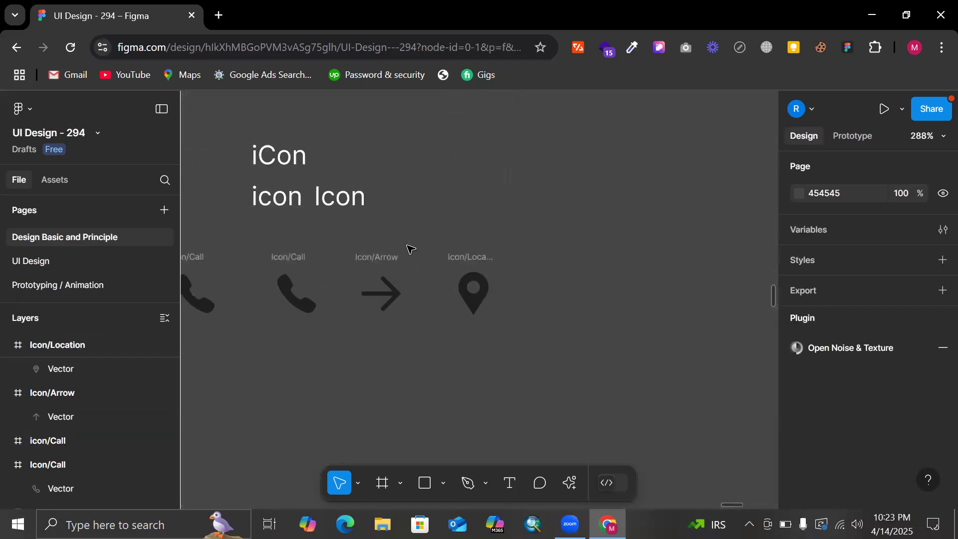
scroll(410, 248, left, 3)
click(417, 257)
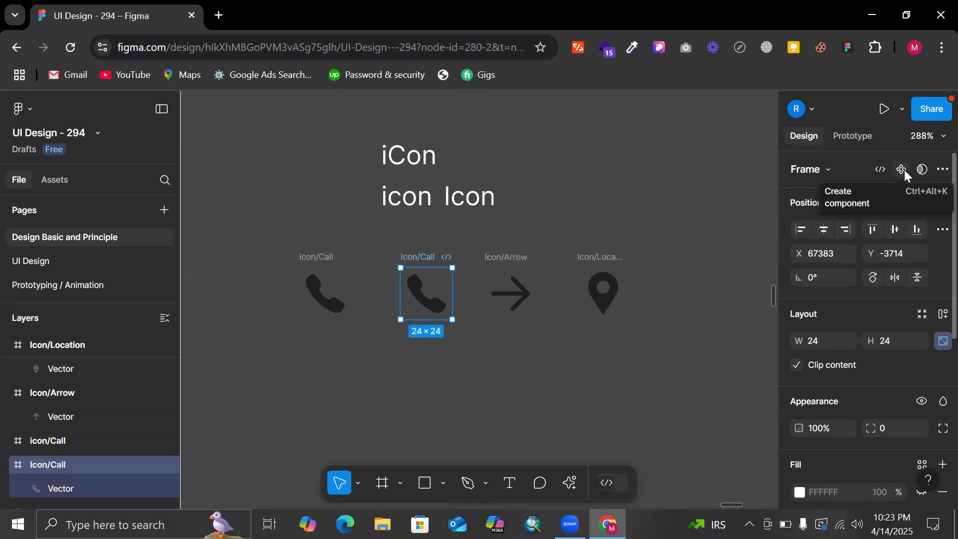
right_click(418, 261)
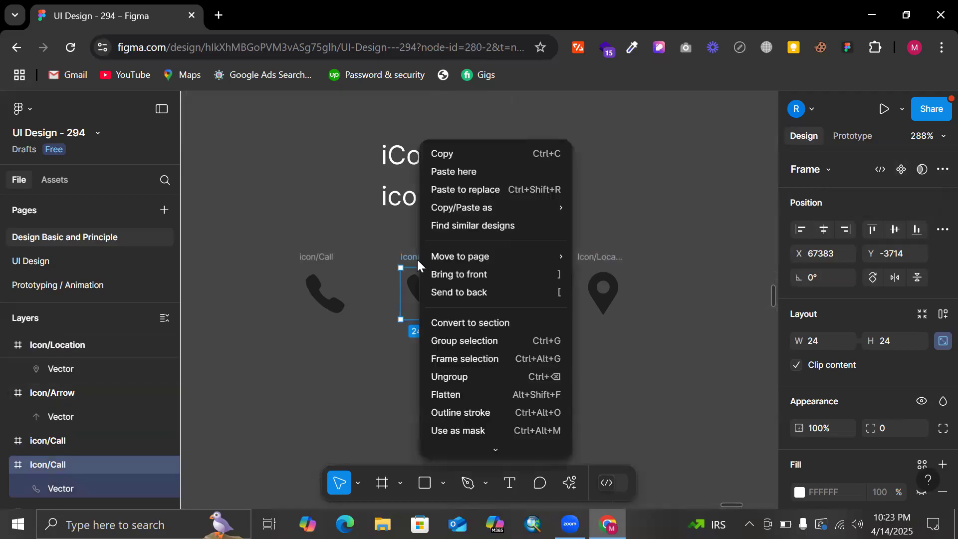
scroll(461, 386, down, 3)
mouse_move(476, 384)
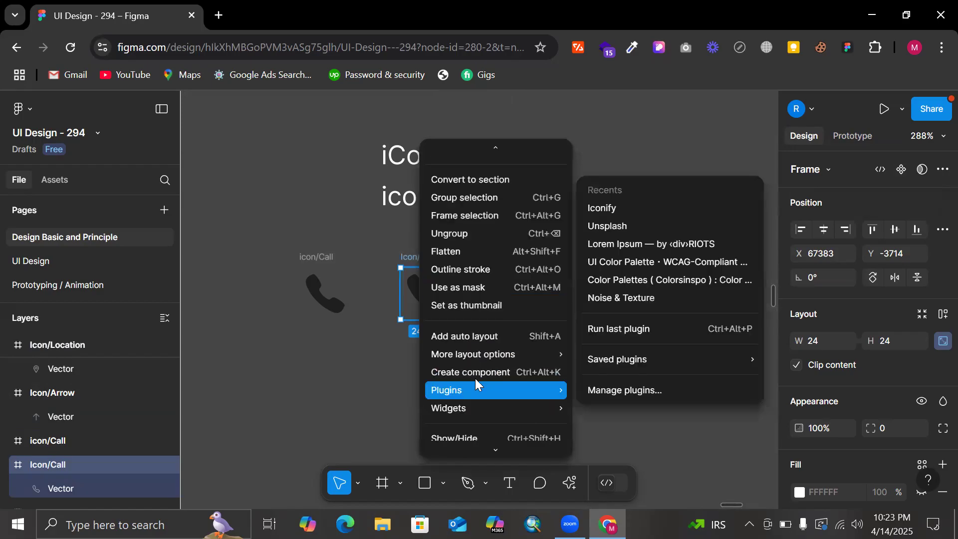
click(372, 391)
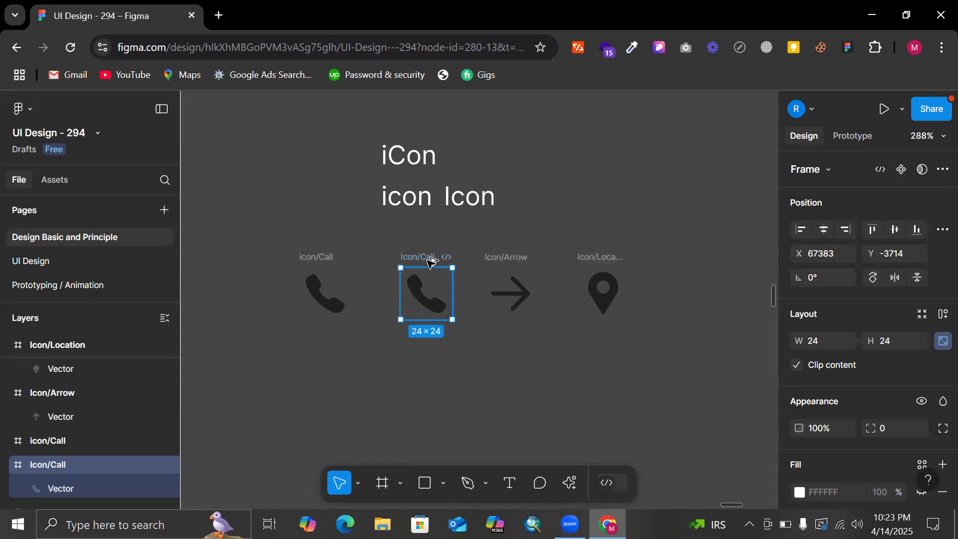
key(ctrl+alt+k)
- Convert the Icon/Arrow and Icon/Location frames into separate components
click(502, 257)
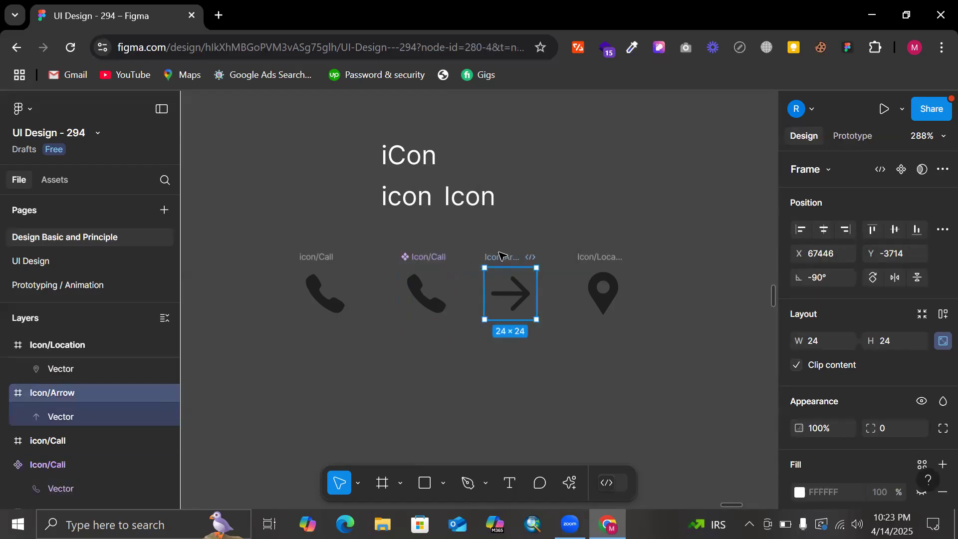
key(ctrl+alt+k)
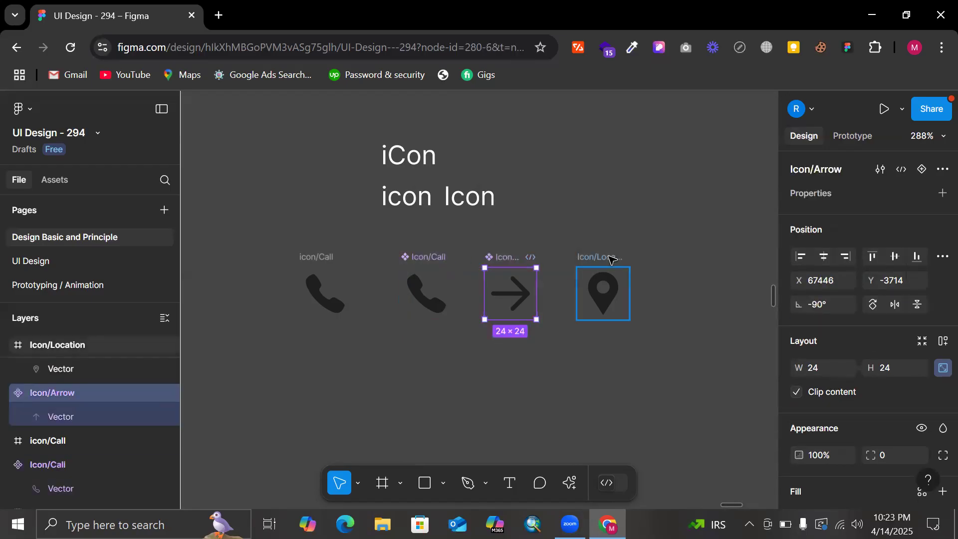
key(Escape)
click(589, 256)
key(ctrl+alt+k)
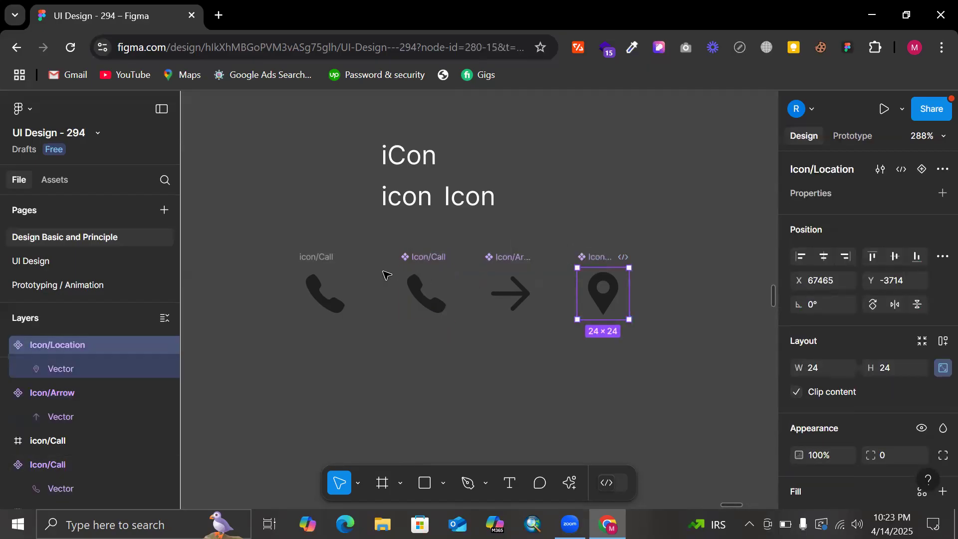
- Examine the call, arrow and location components and their name labels up close
scroll(464, 265, up, 3)
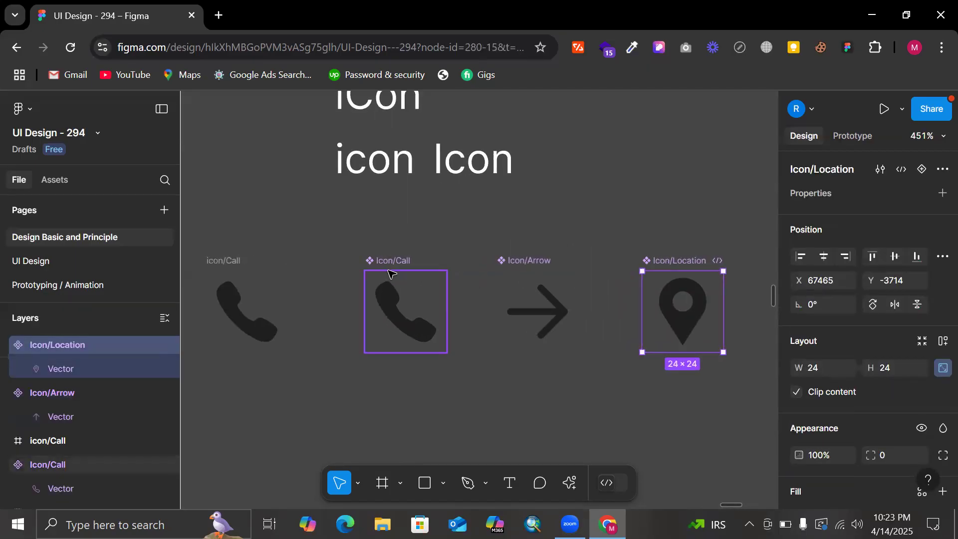
click(391, 274)
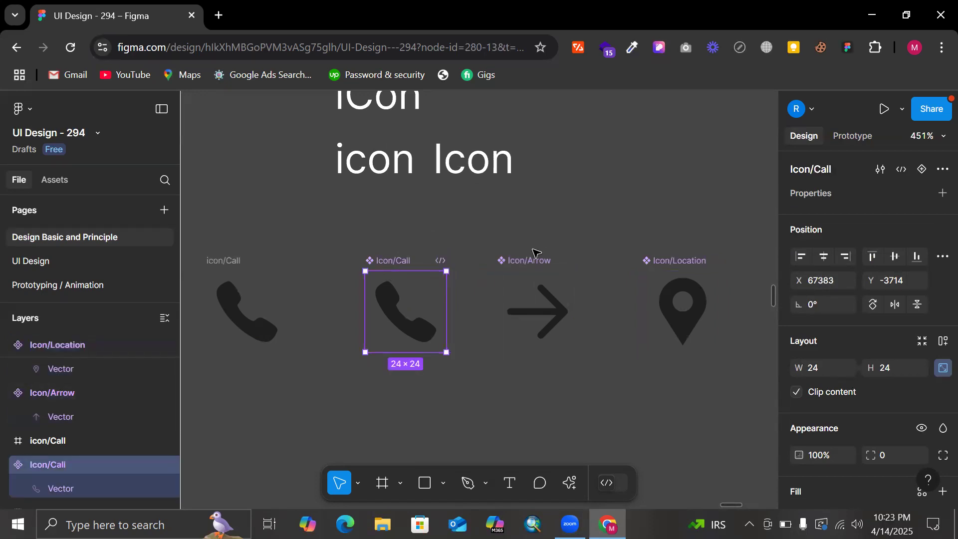
key(Tab)
key(Tab)
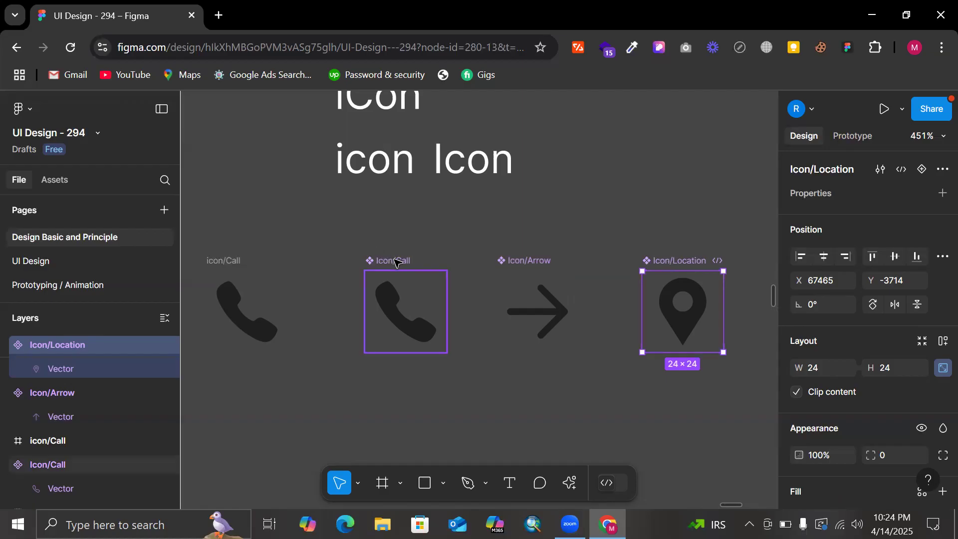
click(396, 263)
scroll(365, 262, up, 3)
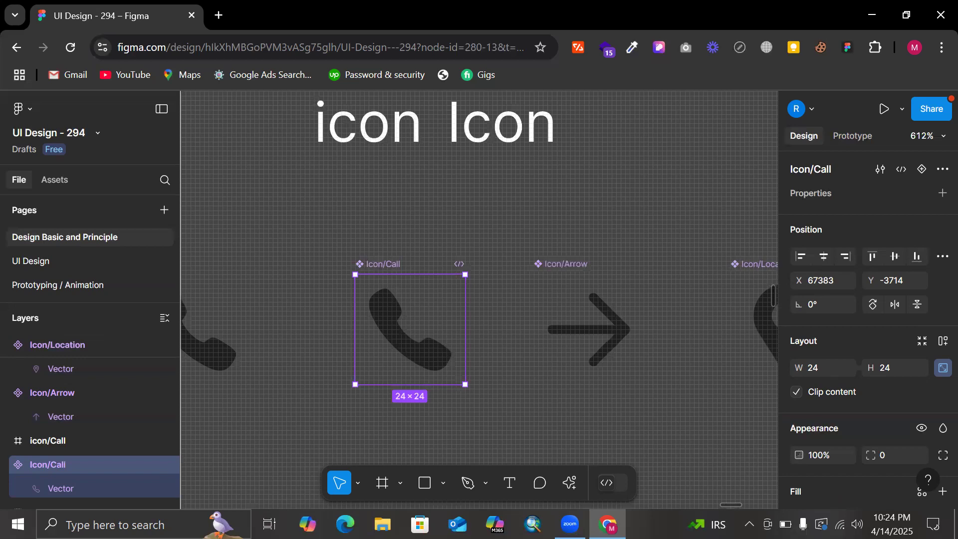
click(419, 234)
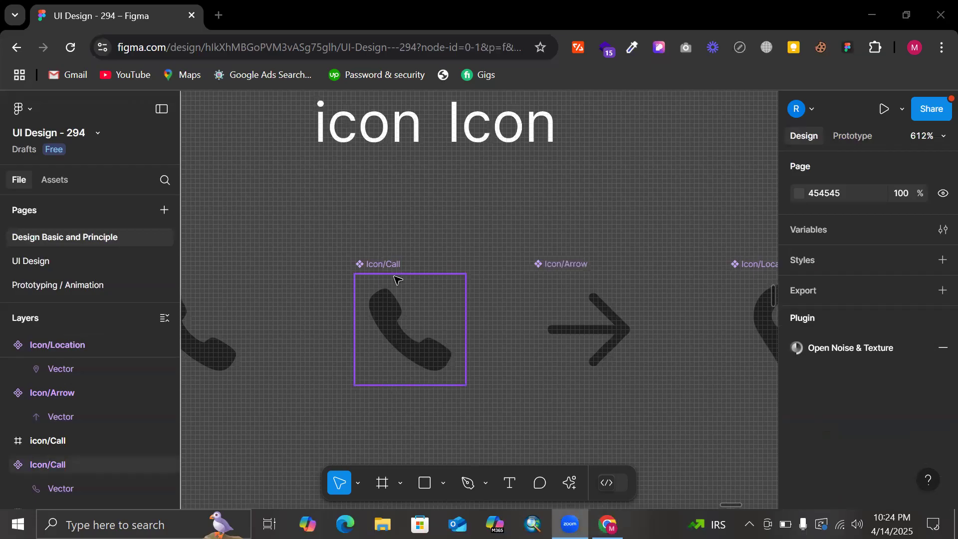
scroll(396, 278, down, 5)
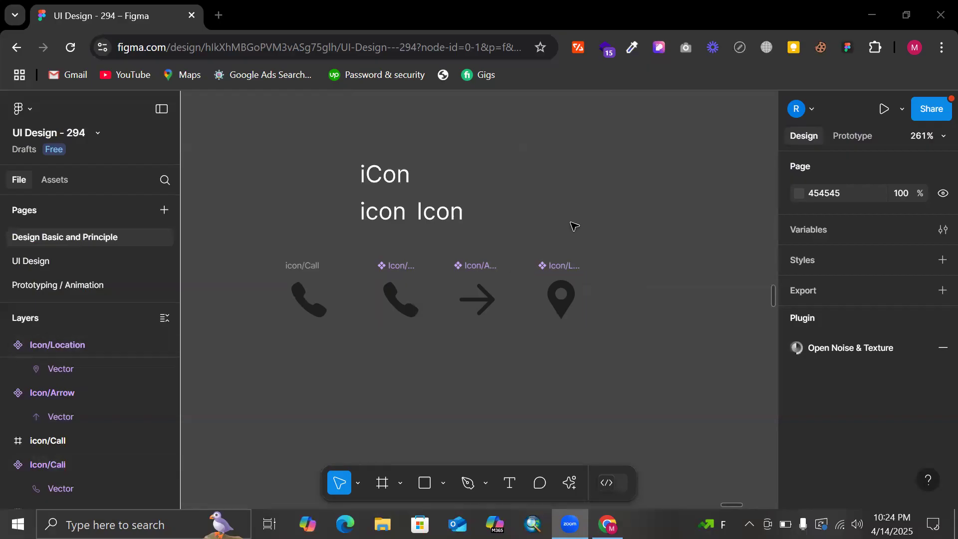
- Place an instance of the Icon/Call component directly below it and detach that instance into a plain frame
click(405, 265)
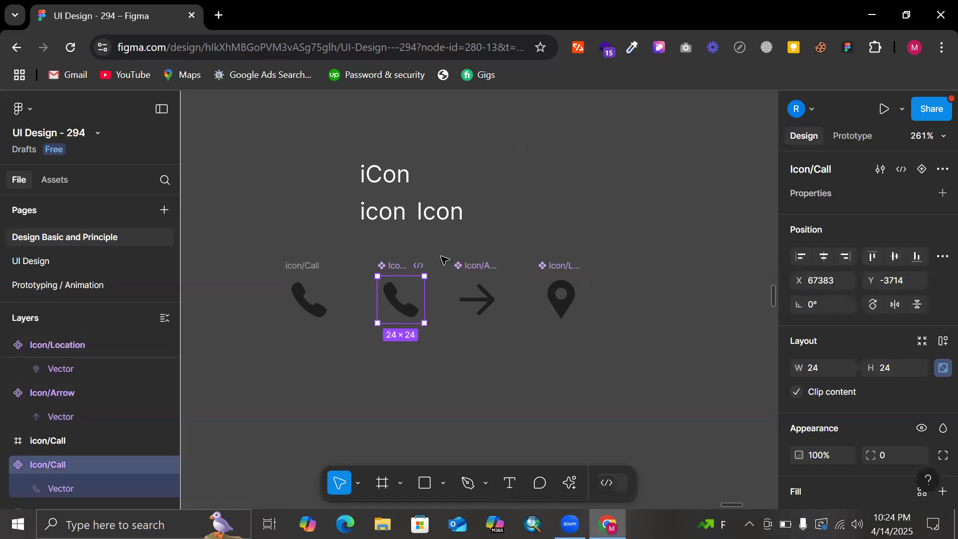
scroll(406, 266, up, 3)
scroll(376, 273, down, 3)
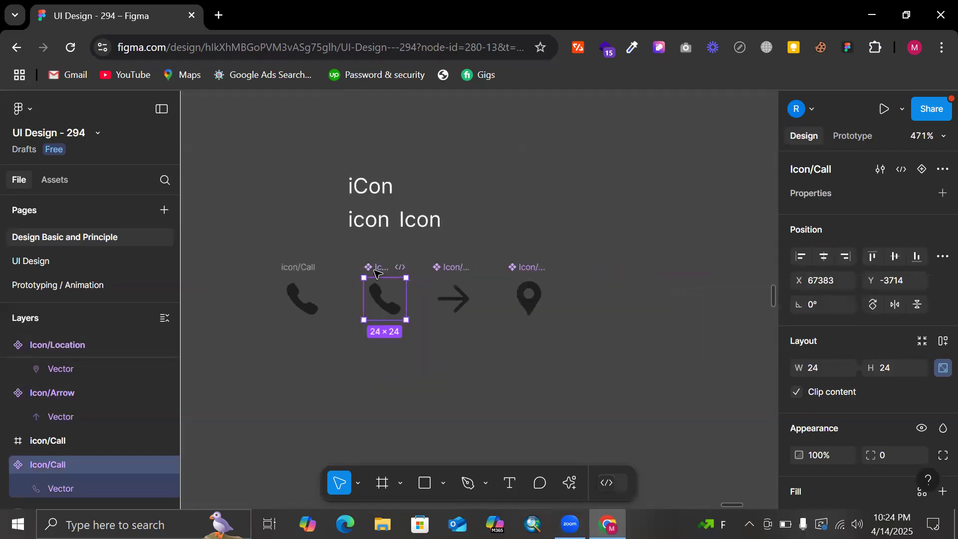
drag(378, 299, 370, 394)
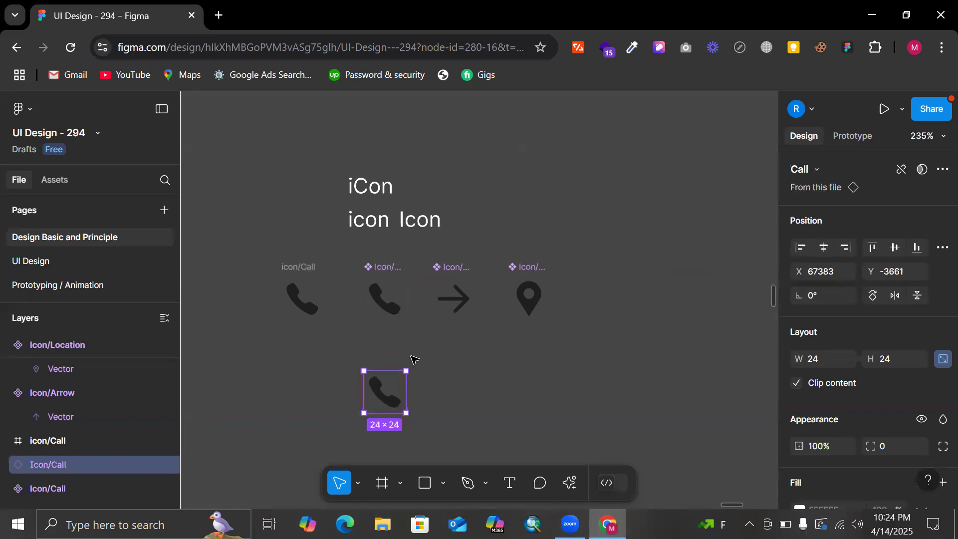
scroll(412, 357, up, 2)
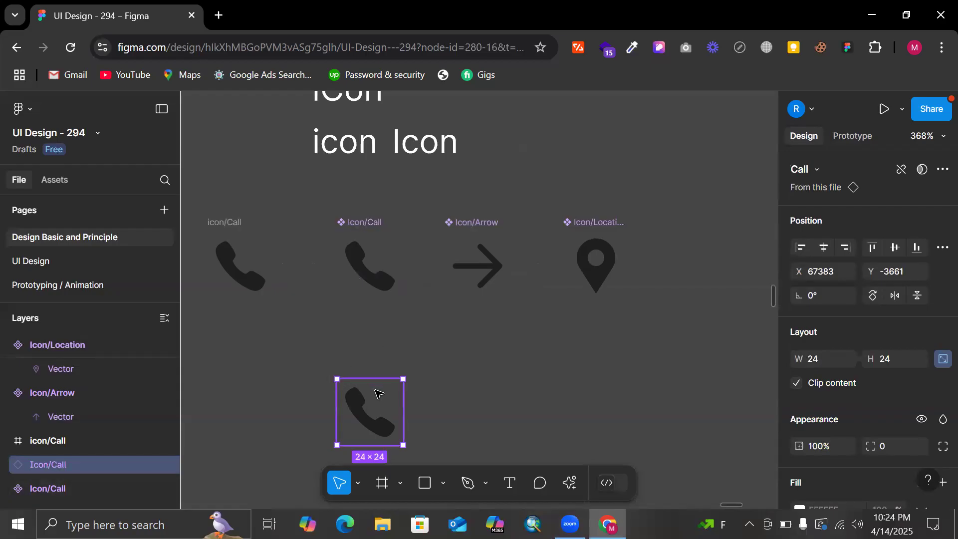
click(902, 172)
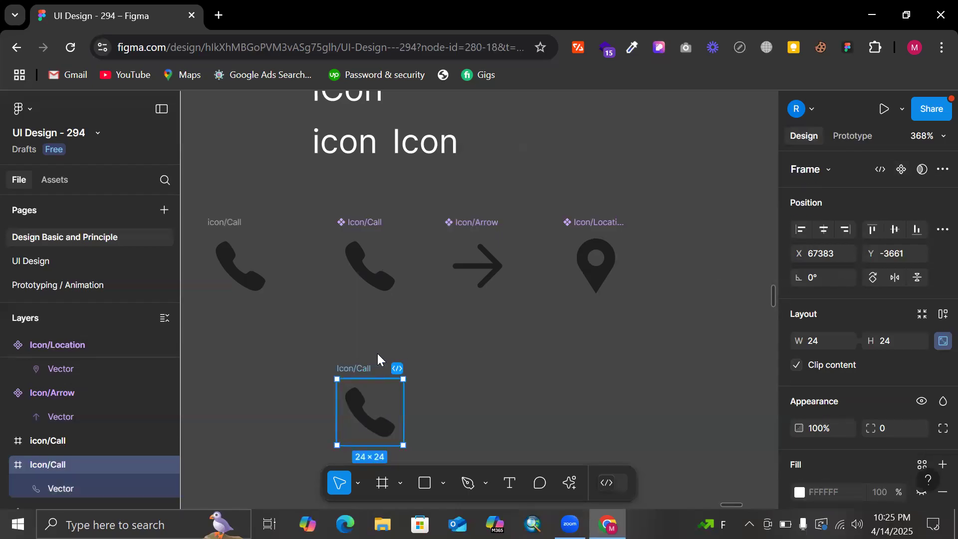
- Open the component configuration of the main Icon/Call component
click(355, 228)
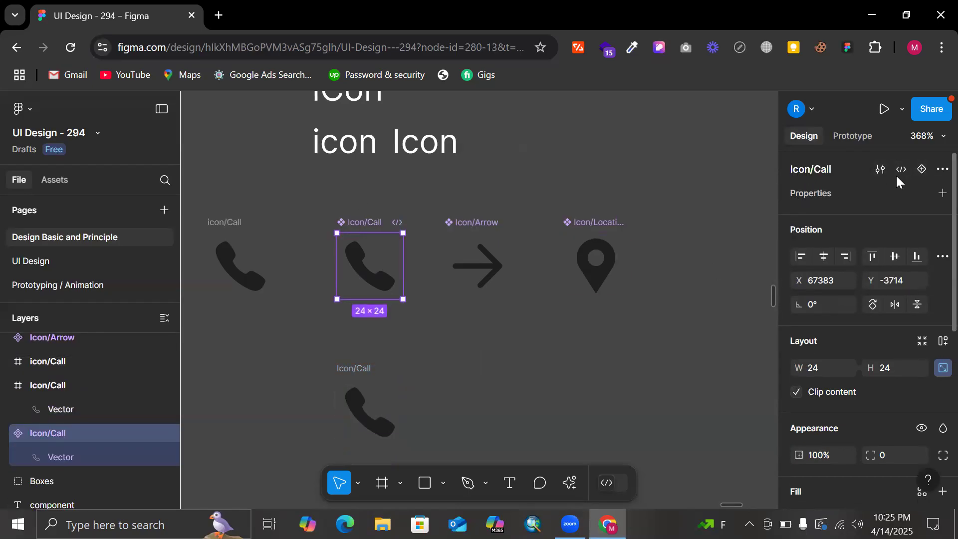
click(880, 170)
click(878, 171)
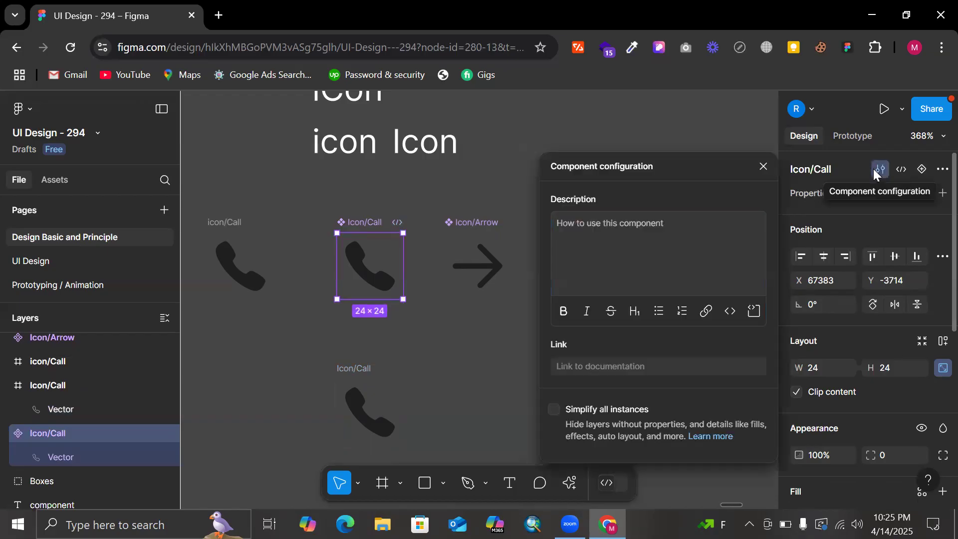
- Try adding a variant to the Icon/Call component, undo it, and view the component's further options
click(928, 170)
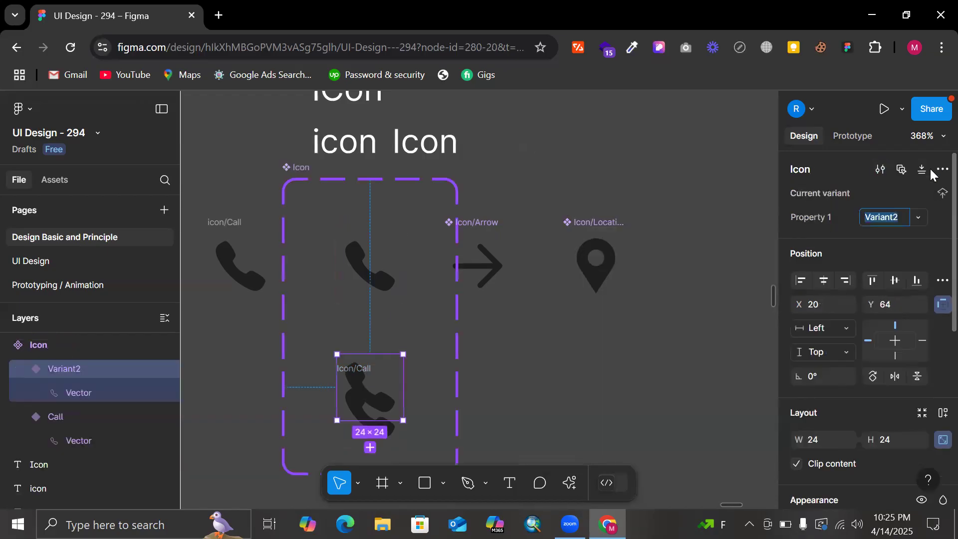
key(ctrl+z)
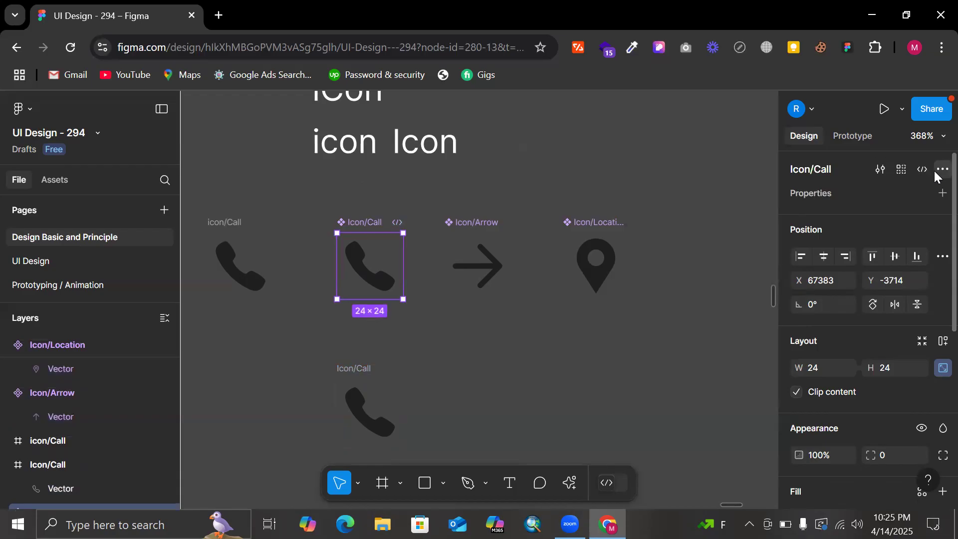
click(941, 170)
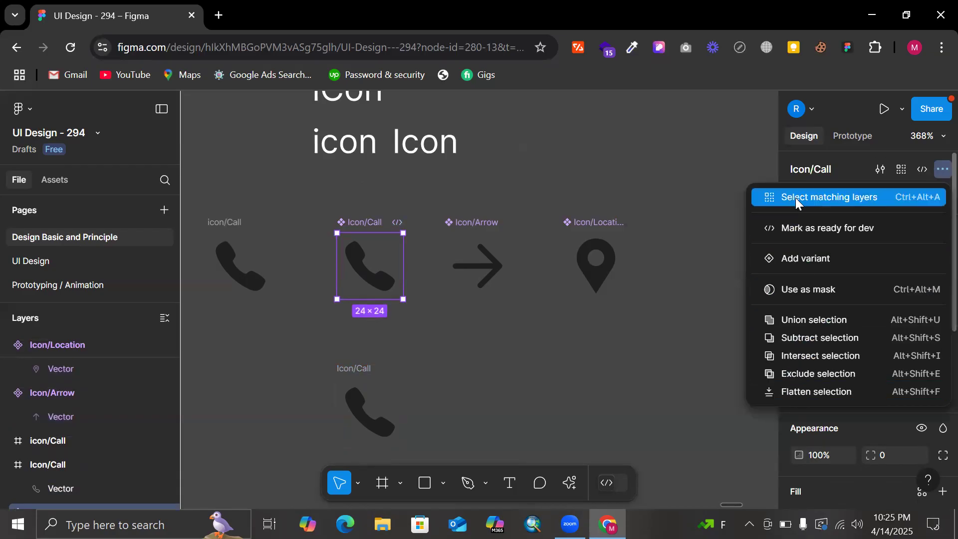
click(667, 340)
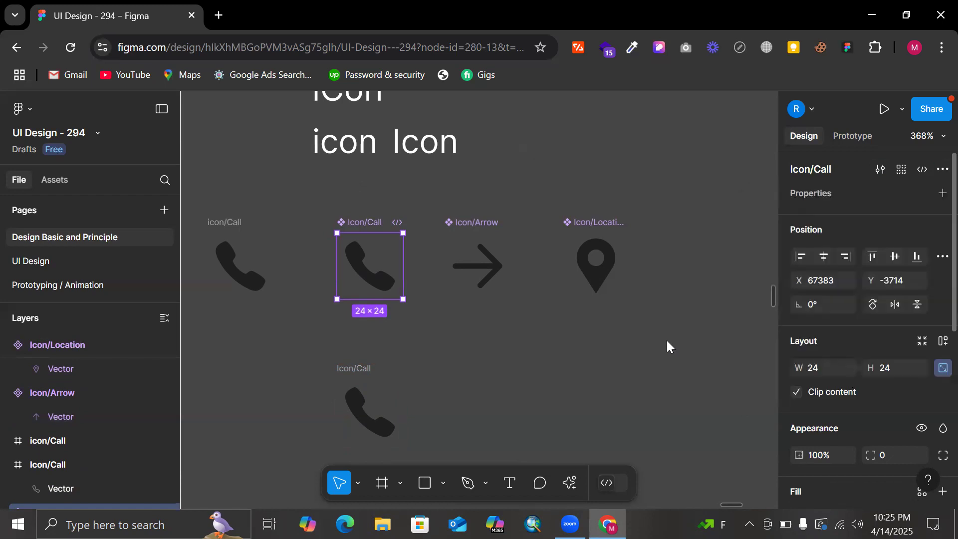
- Delete the detached Icon/Call frame below the row of icons
click(357, 375)
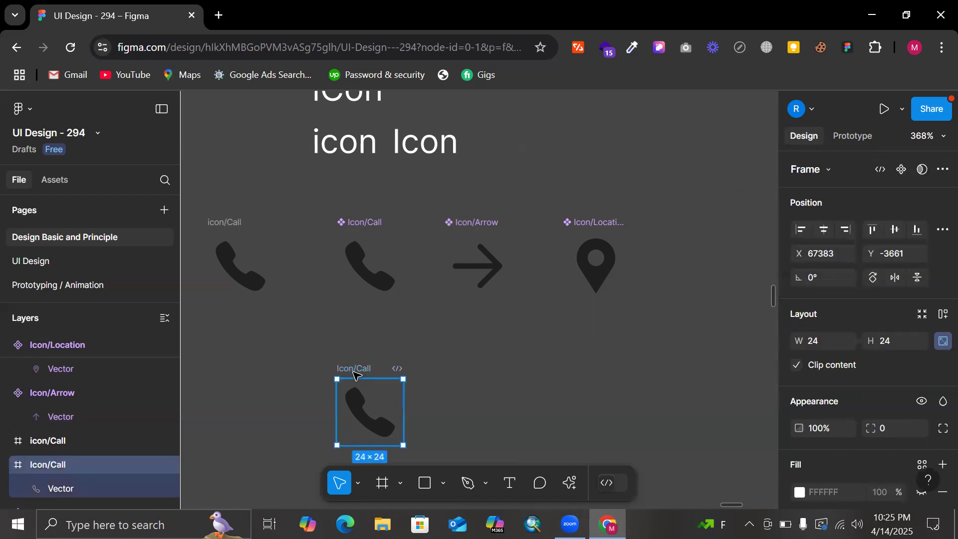
key(Delete)
click(250, 236)
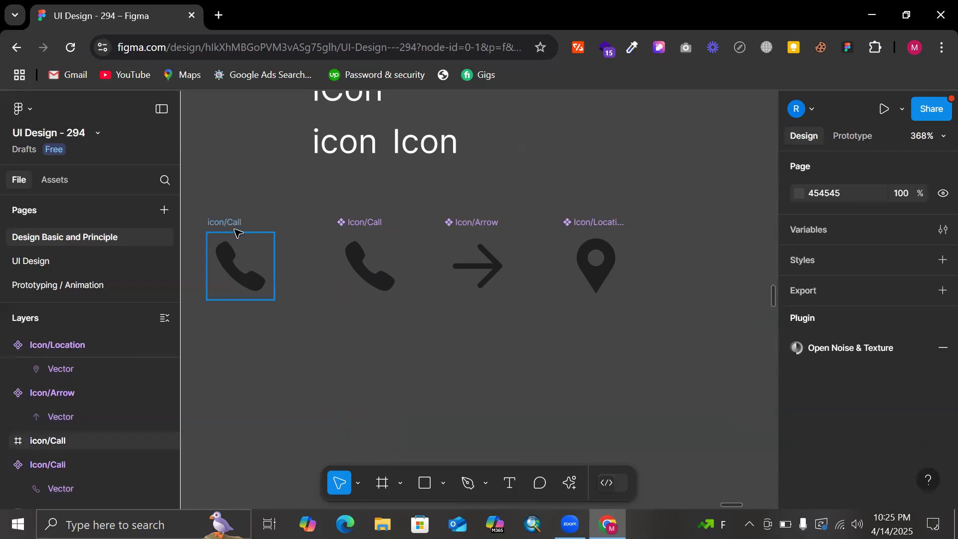
- Turn the lowercase-named icon/Call frame at the start of the icon row into a component
key(ctrl+alt+k)
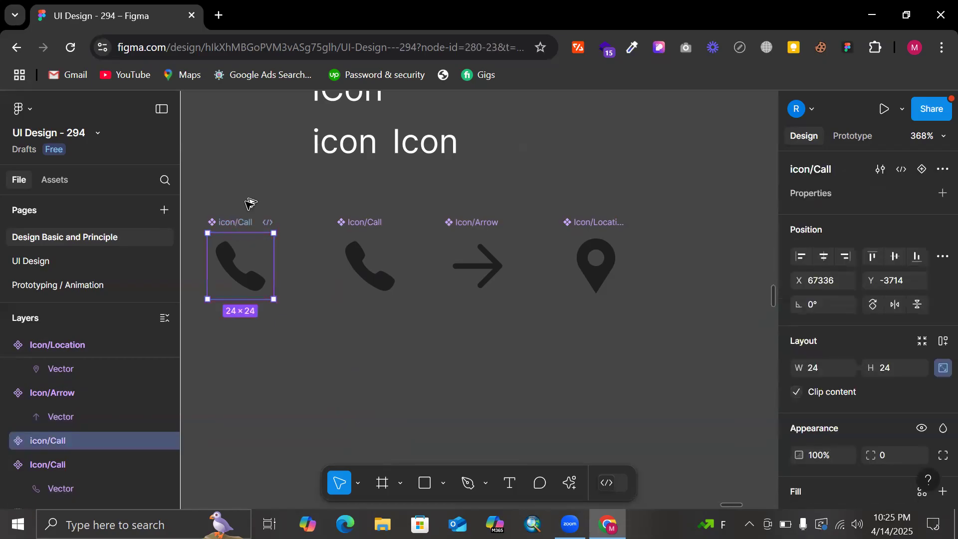
click(246, 199)
scroll(246, 200, left, 1)
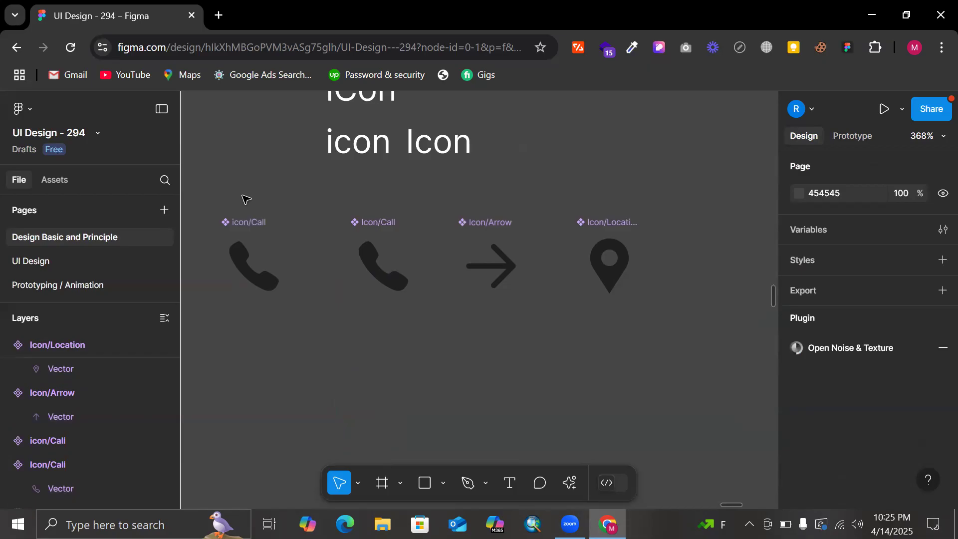
scroll(336, 209, left, 3)
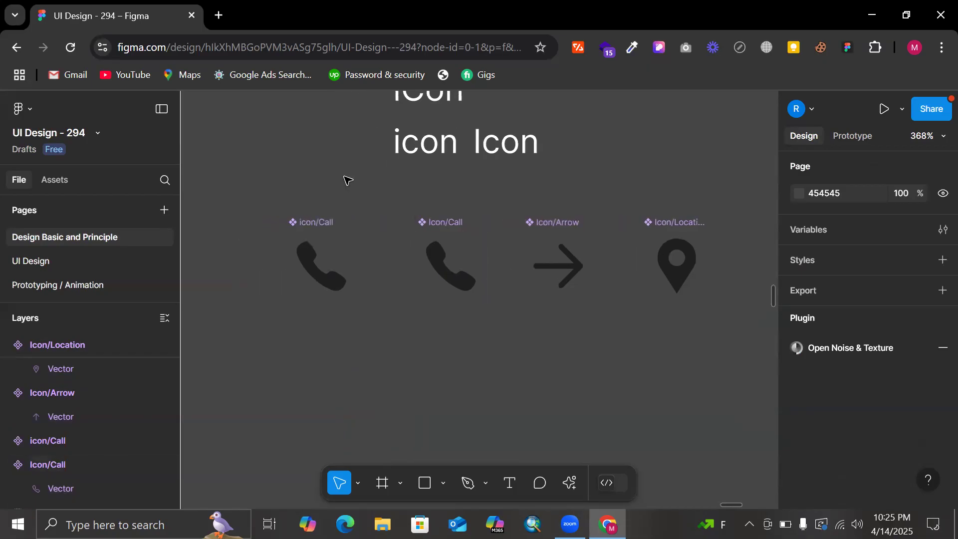
scroll(428, 193, down, 1)
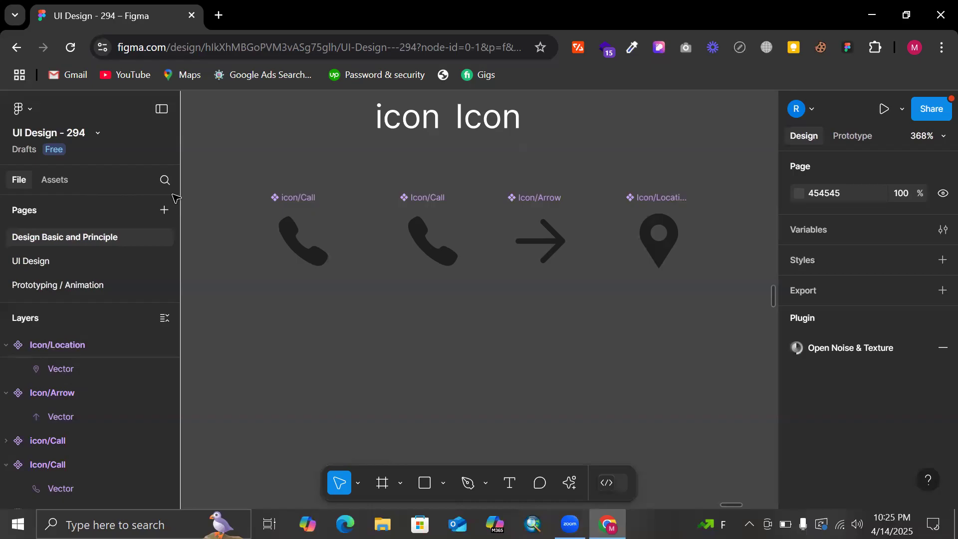
- Browse the components created in this file in the asset library
click(54, 180)
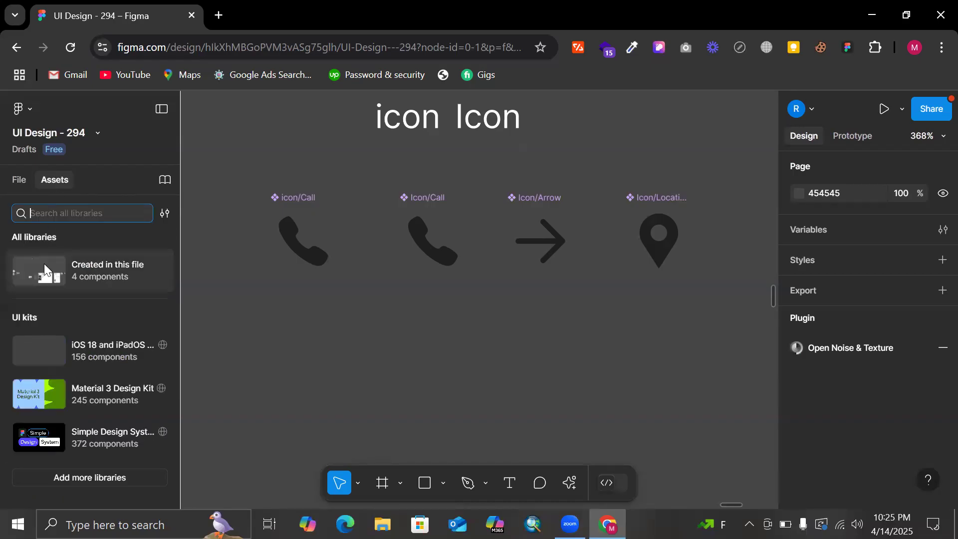
click(144, 265)
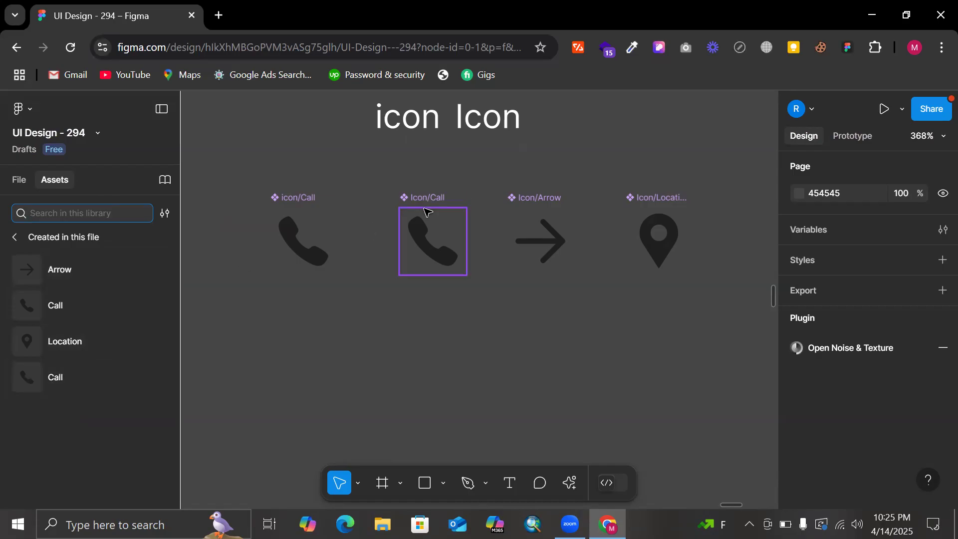
scroll(427, 212, up, 3)
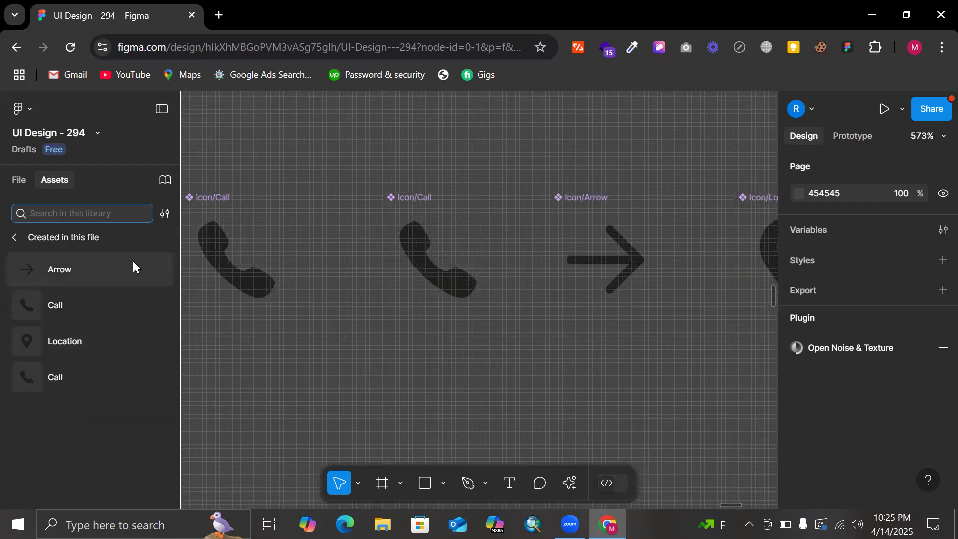
click(170, 213)
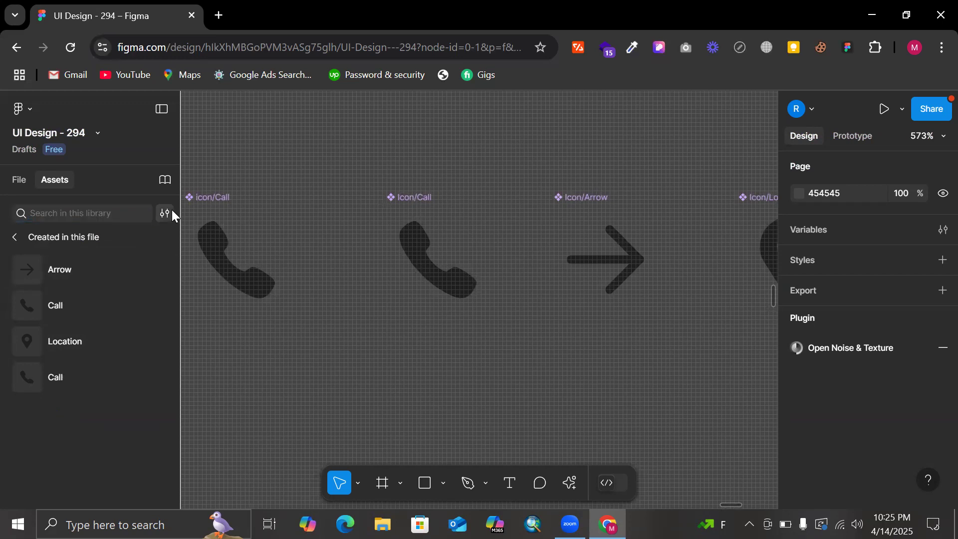
click(170, 212)
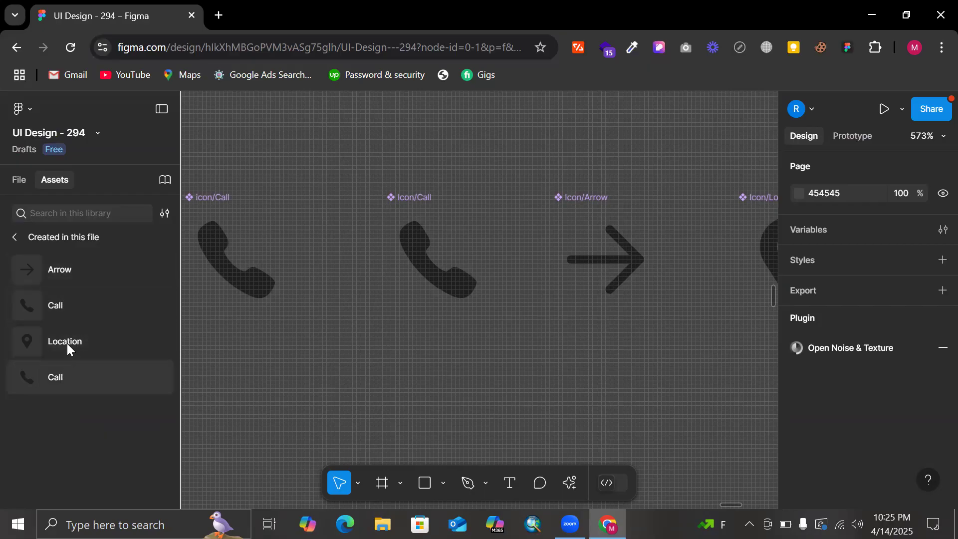
- Place a Call instance from the file's assets in the empty area below the row of icon components
drag(68, 300, 338, 388)
scroll(339, 388, down, 4)
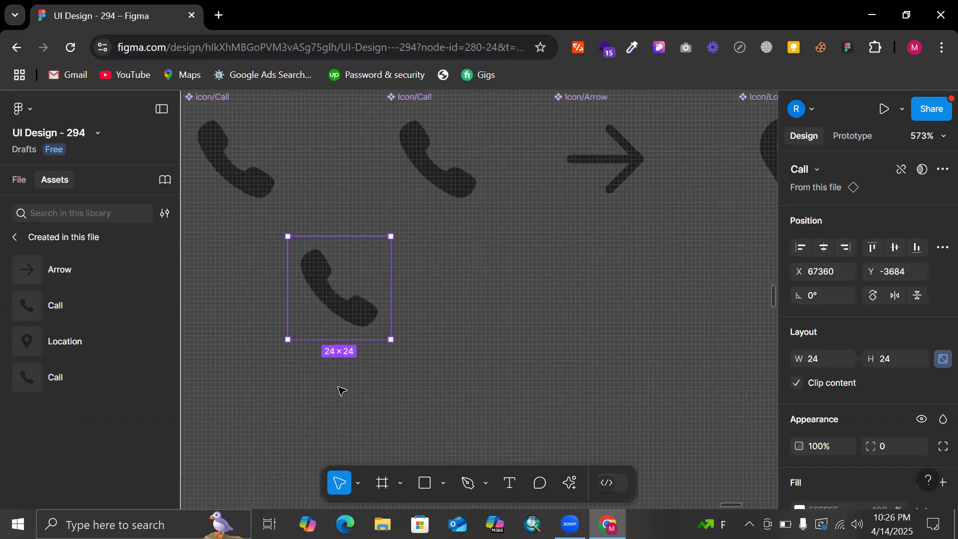
drag(354, 327, 344, 377)
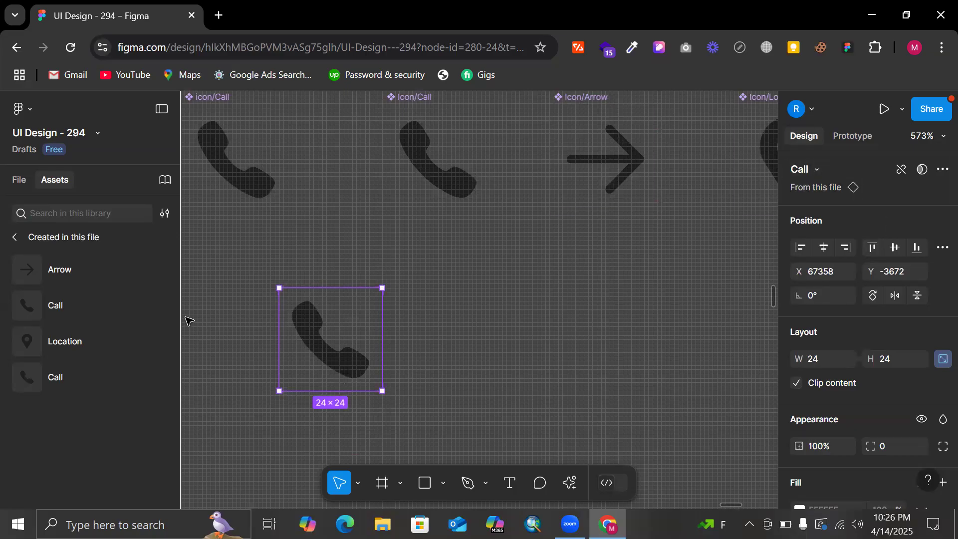
- Place an instance of the capitalised Icon/Call component directly below it and delete the earlier Call instance
click(463, 174)
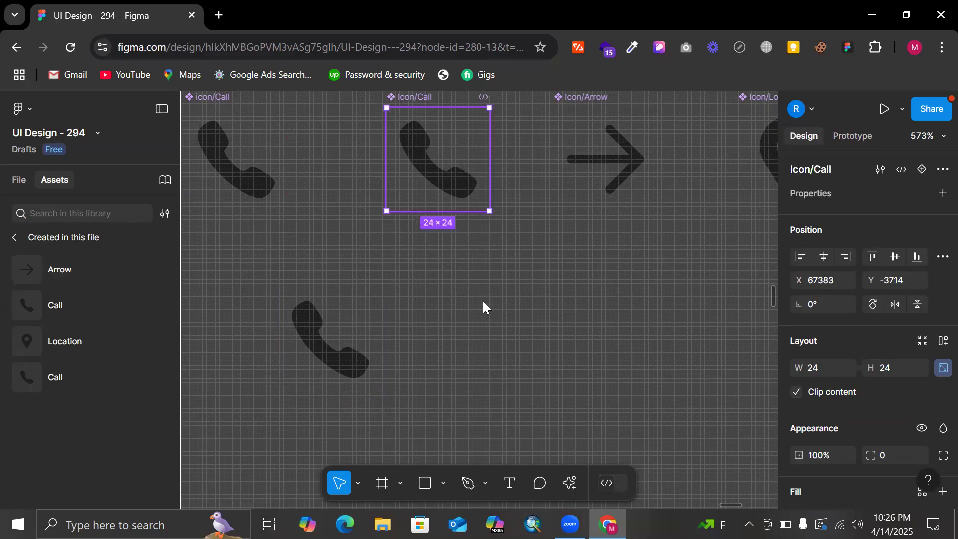
key(ctrl+d)
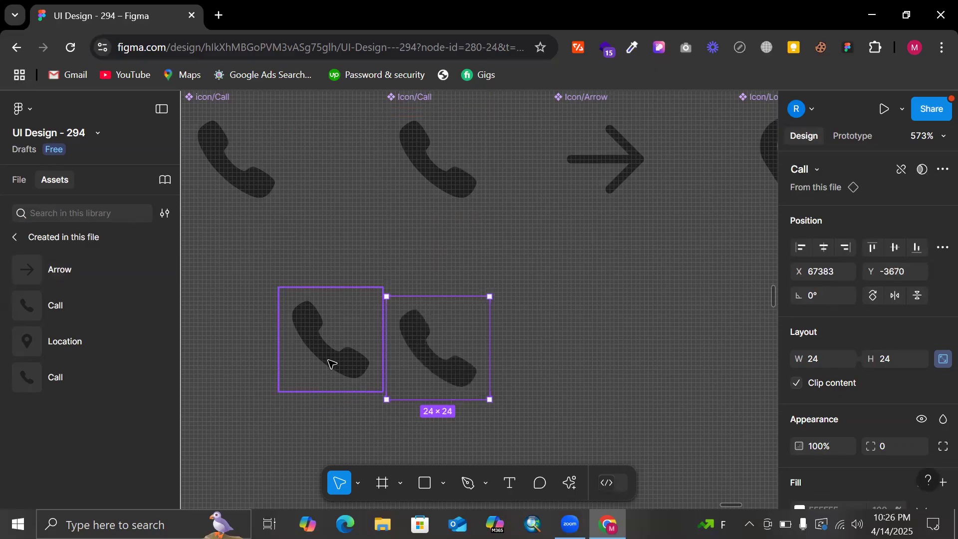
click(332, 364)
key(Delete)
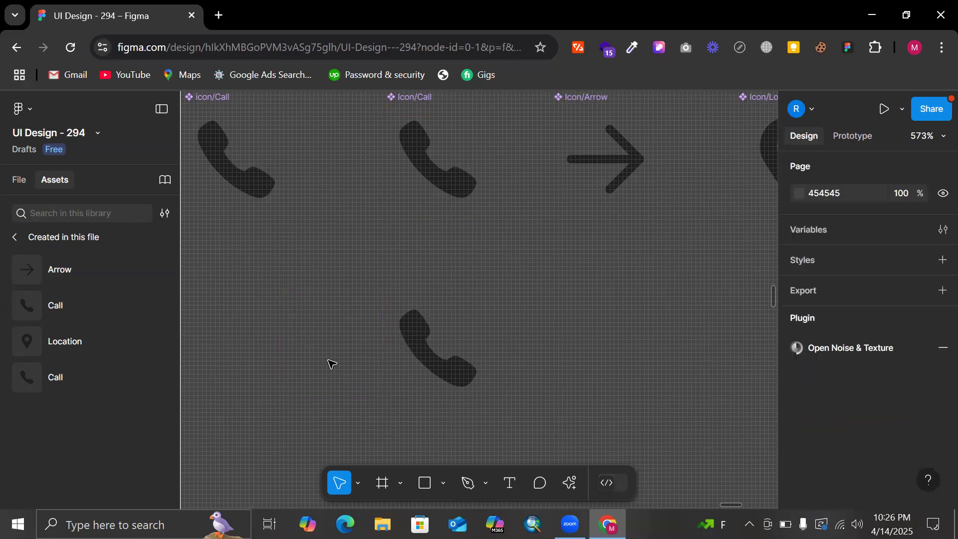
- Swap the Call instance below the row for the Location icon from the Icon group
click(433, 366)
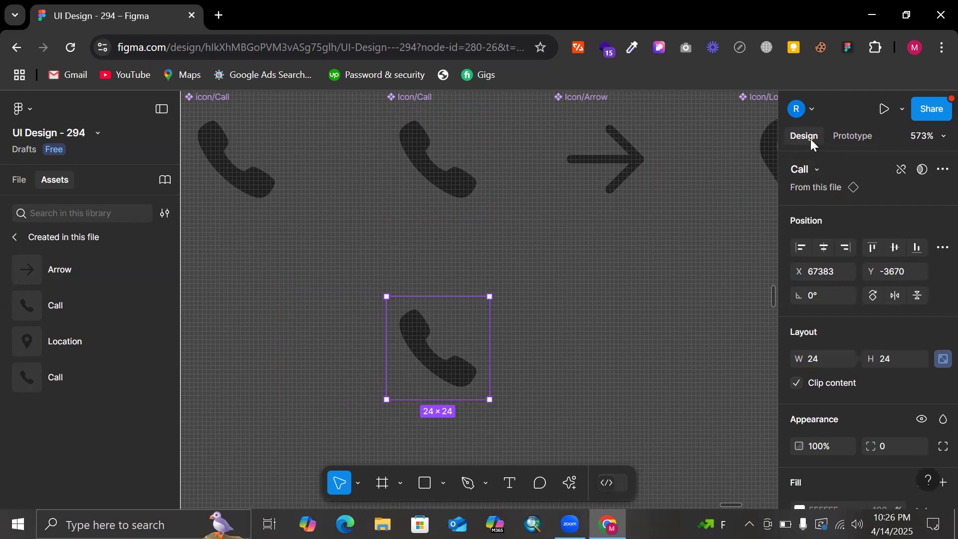
click(811, 172)
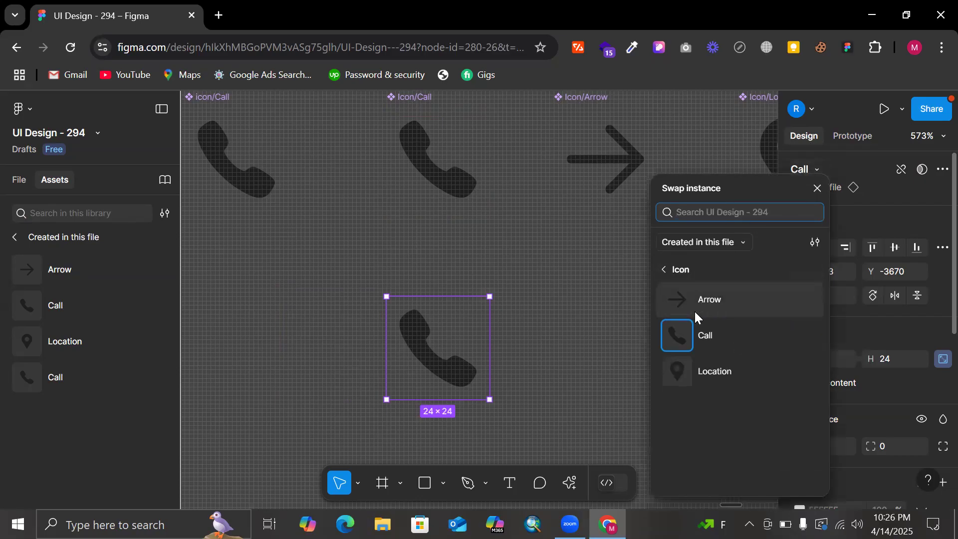
scroll(312, 136, right, 2)
scroll(312, 135, up, 1)
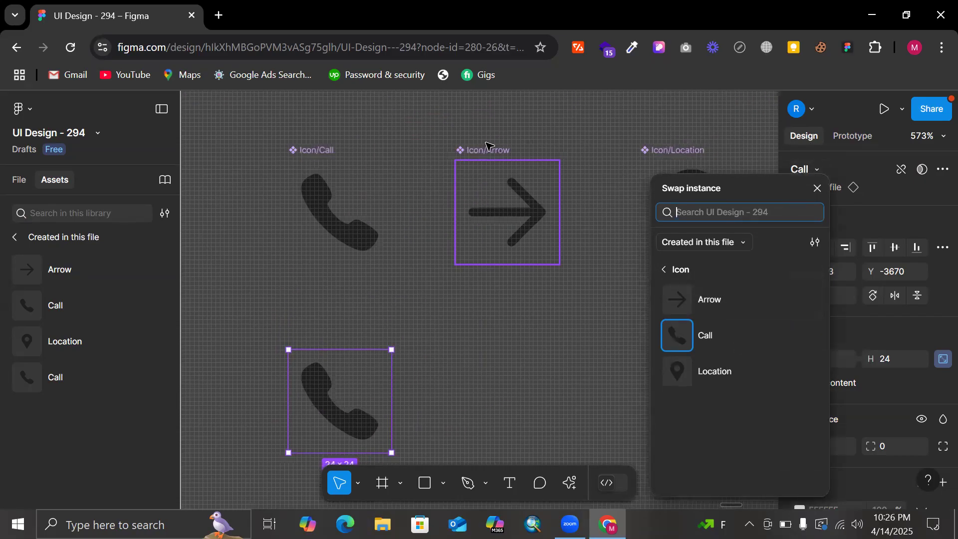
scroll(461, 151, right, 2)
scroll(441, 198, left, 4)
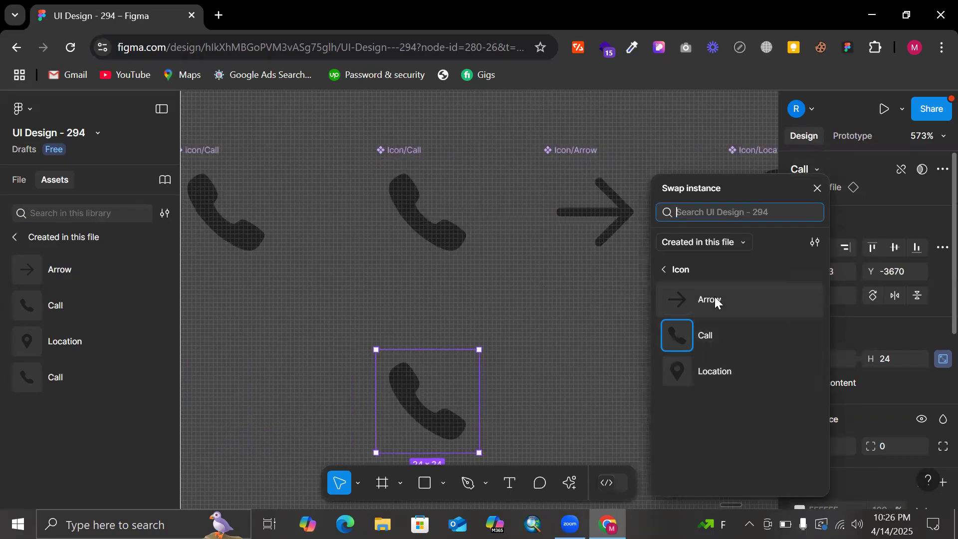
click(703, 373)
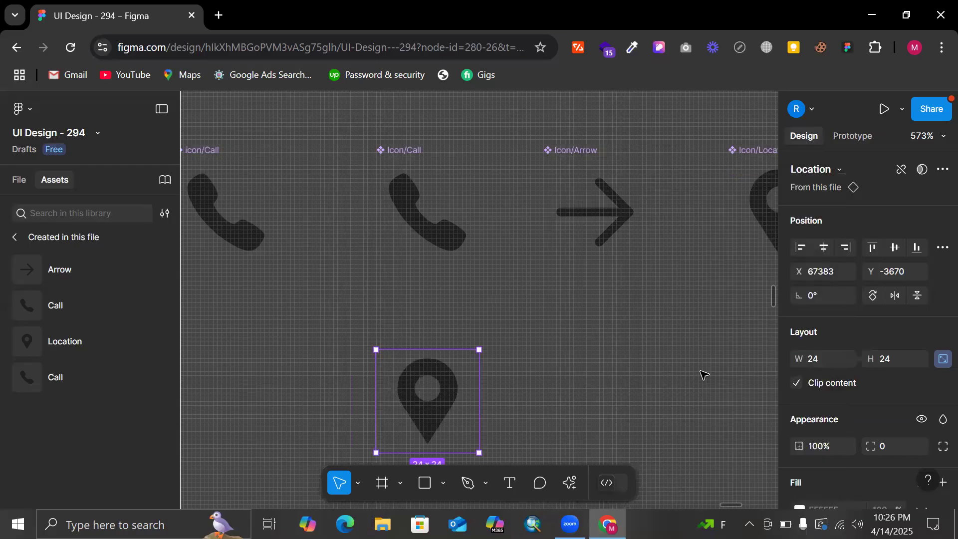
- Swap the same instance to Arrow, back to Call, and finally to Location
click(838, 173)
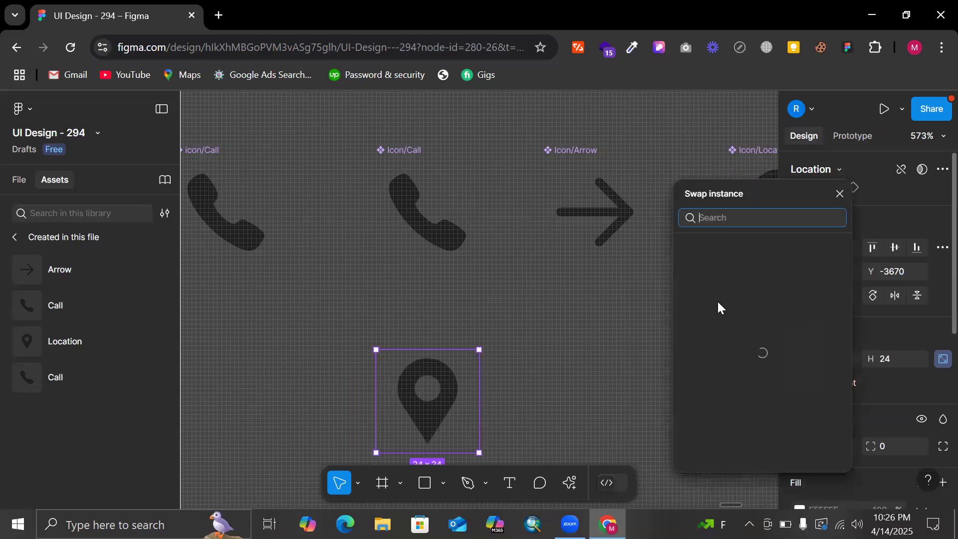
click(716, 305)
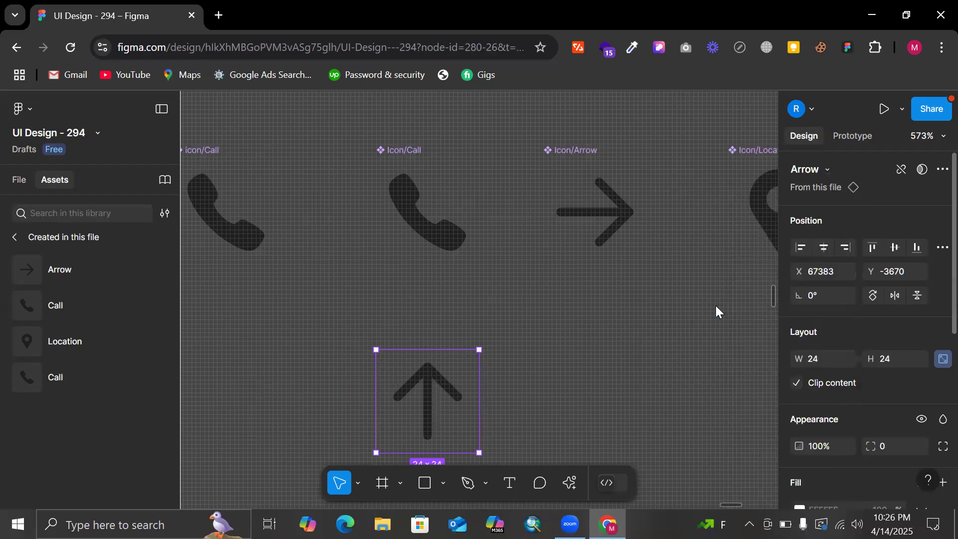
click(818, 167)
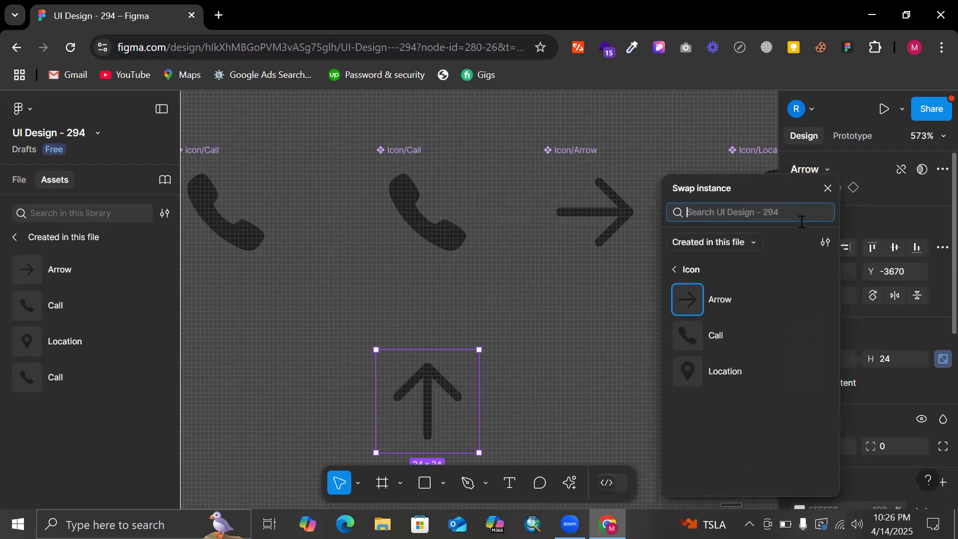
click(744, 325)
click(808, 173)
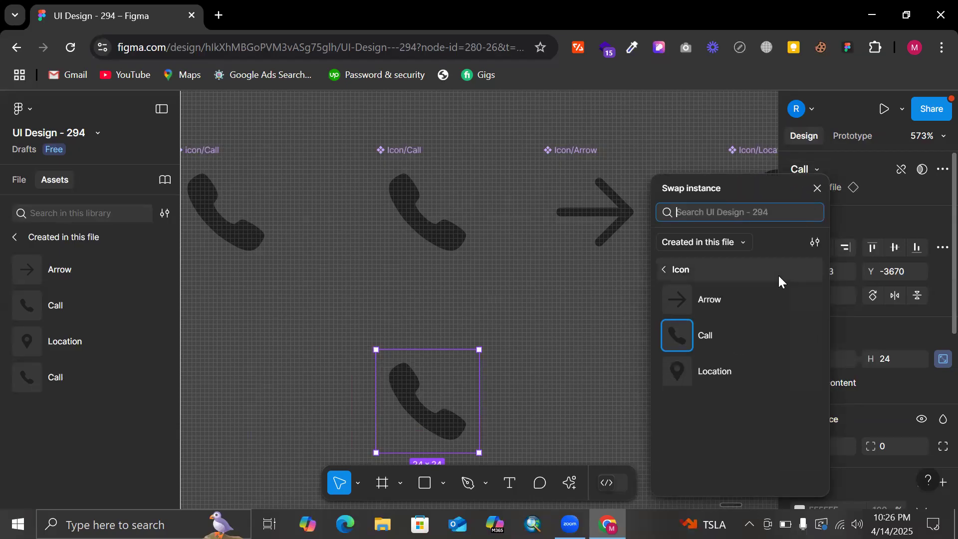
click(730, 366)
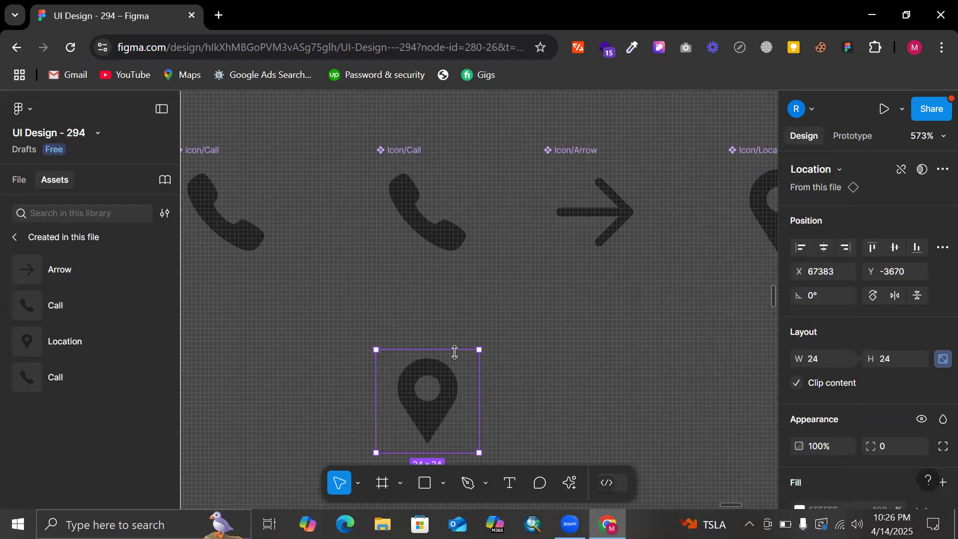
- Place an instance of the lowercase icon/Call component directly below it and view its available swap options
scroll(453, 351, left, 3)
click(295, 209)
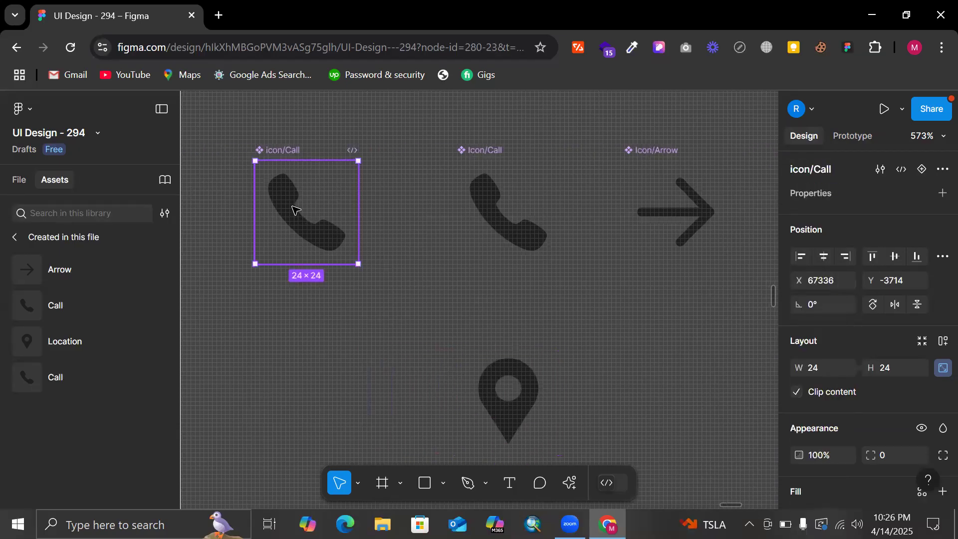
drag(295, 210, 298, 427)
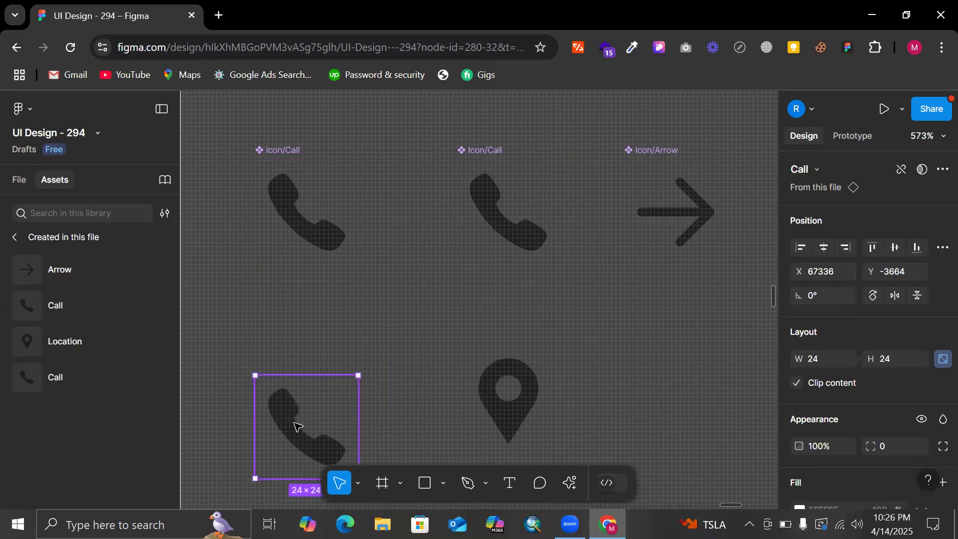
click(816, 166)
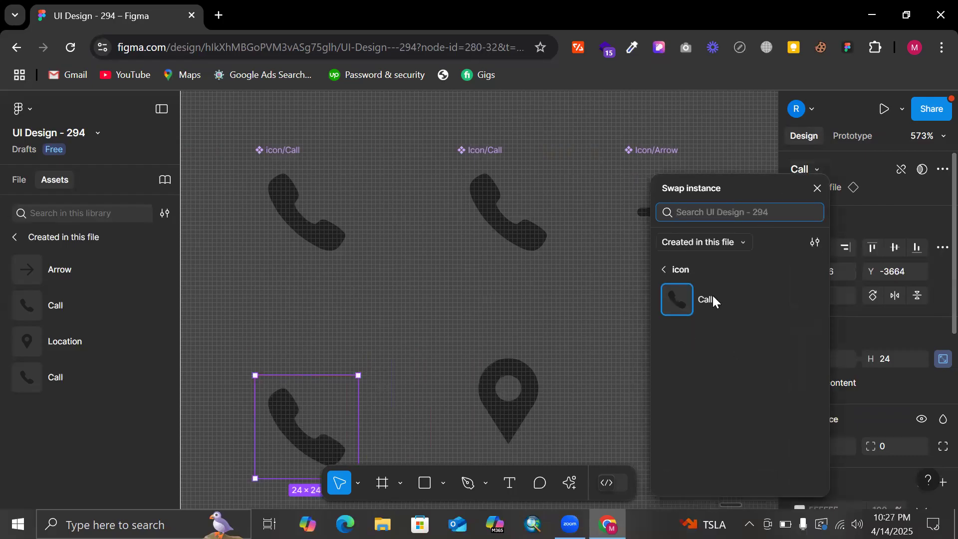
click(427, 290)
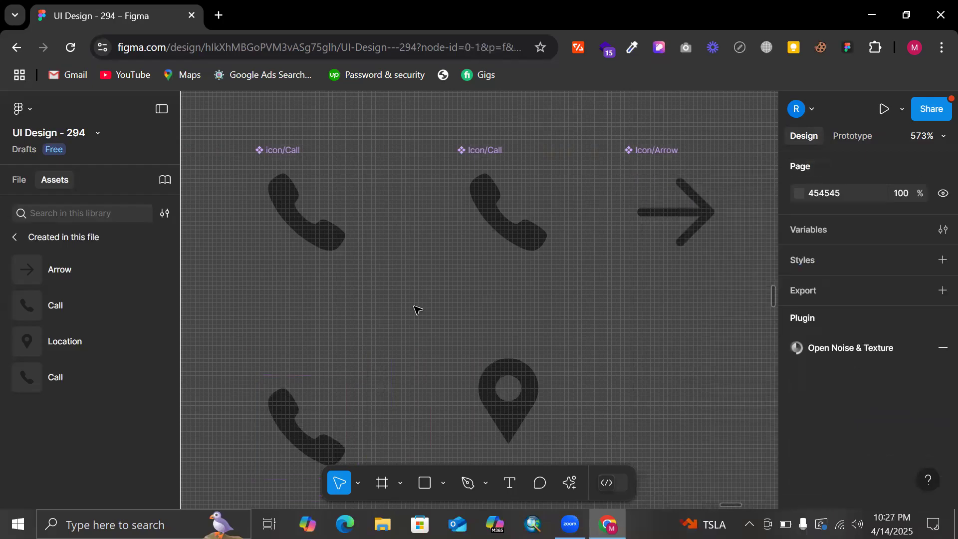
- Delete the Call and Location instances below the row of icon components
key(shift+1)
scroll(418, 310, left, 3)
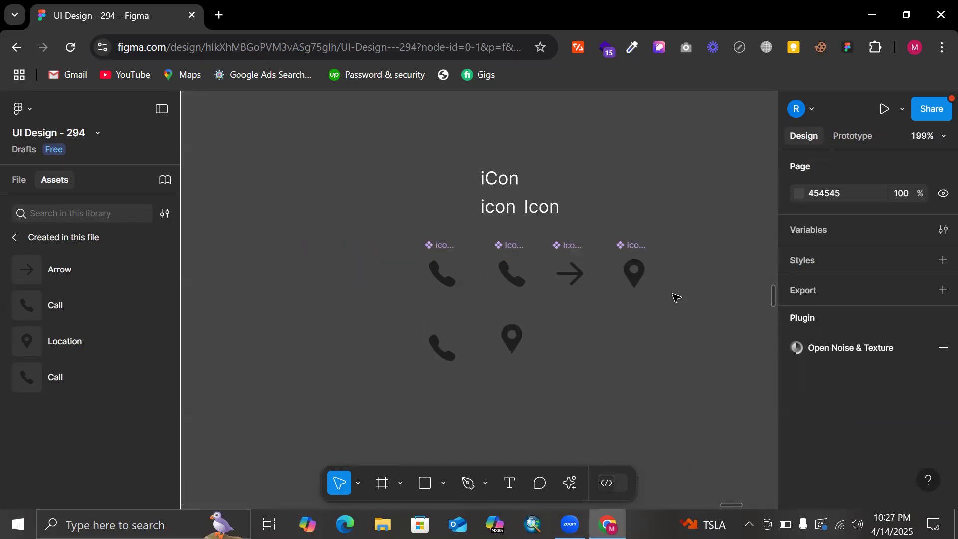
drag(402, 318, 559, 371)
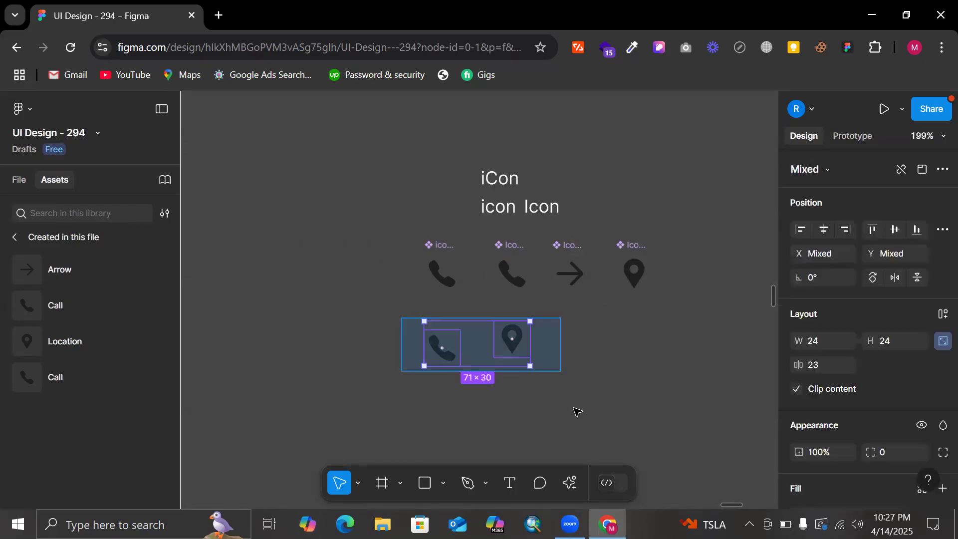
key(Delete)
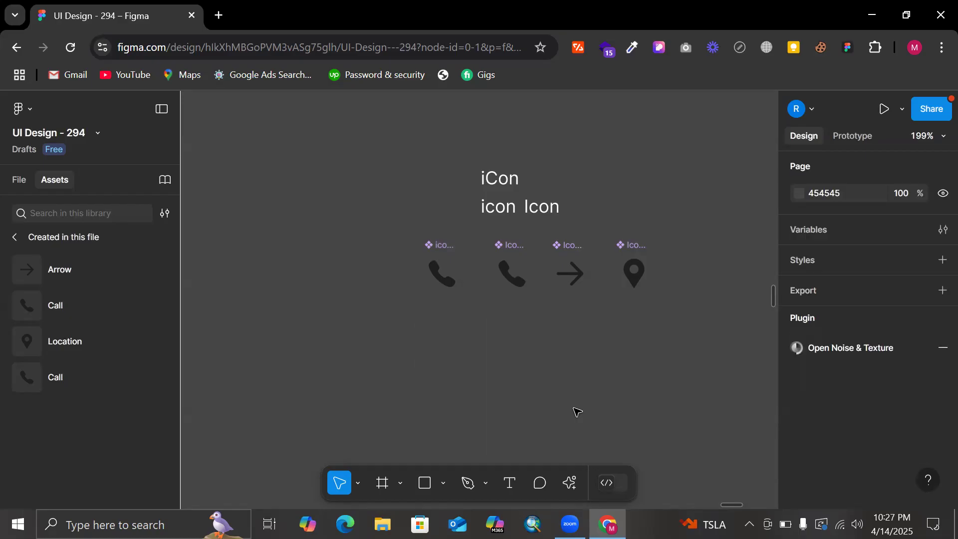
- Add a text layer reading "Button" in the empty area below the row of icons
scroll(578, 412, right, 2)
key(t)
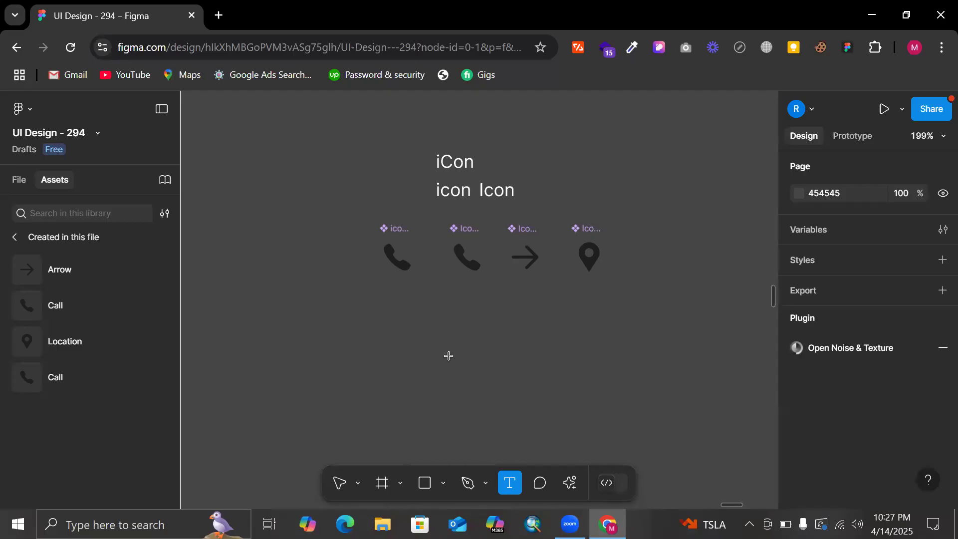
click(448, 355)
scroll(449, 356, up, 5)
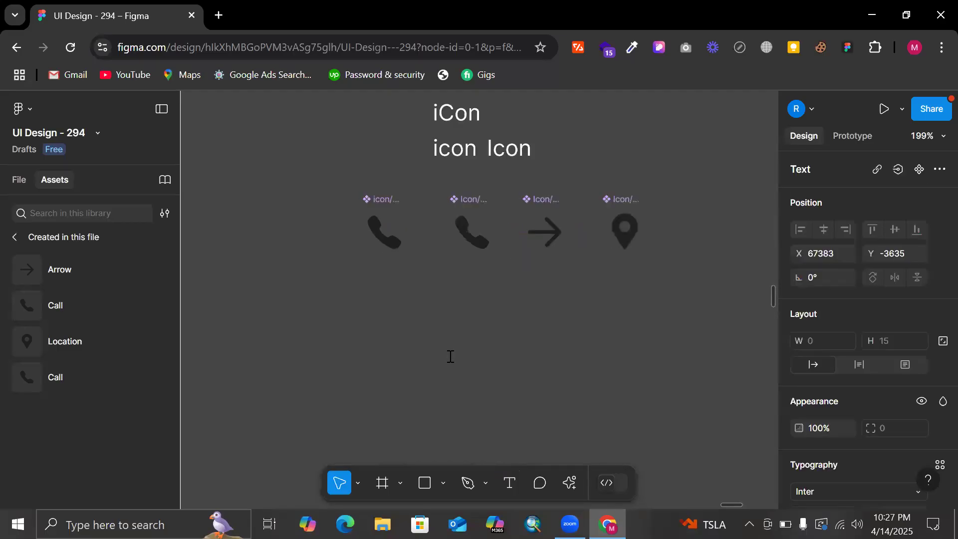
text(Buttopm)
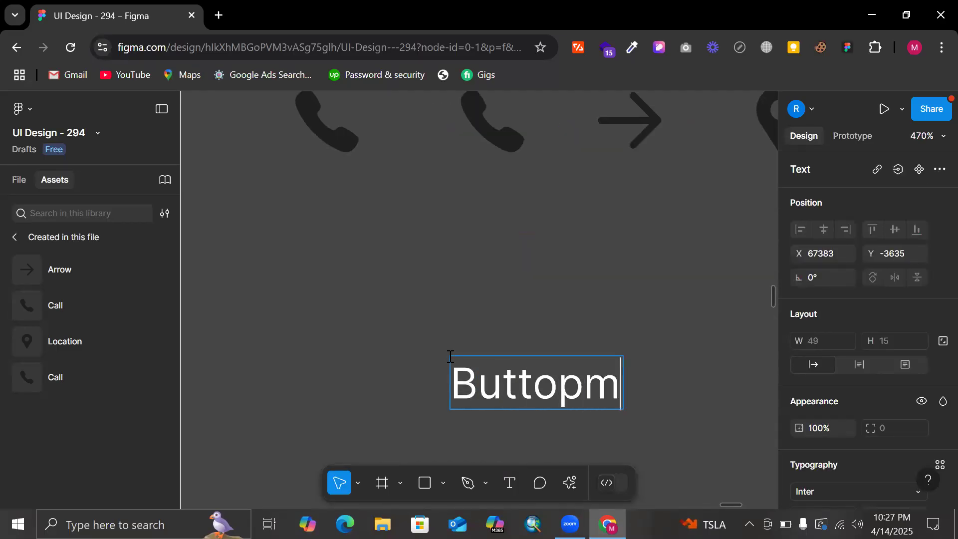
key(BackSpace)
key(BackSpace)
text(n)
key(Escape)
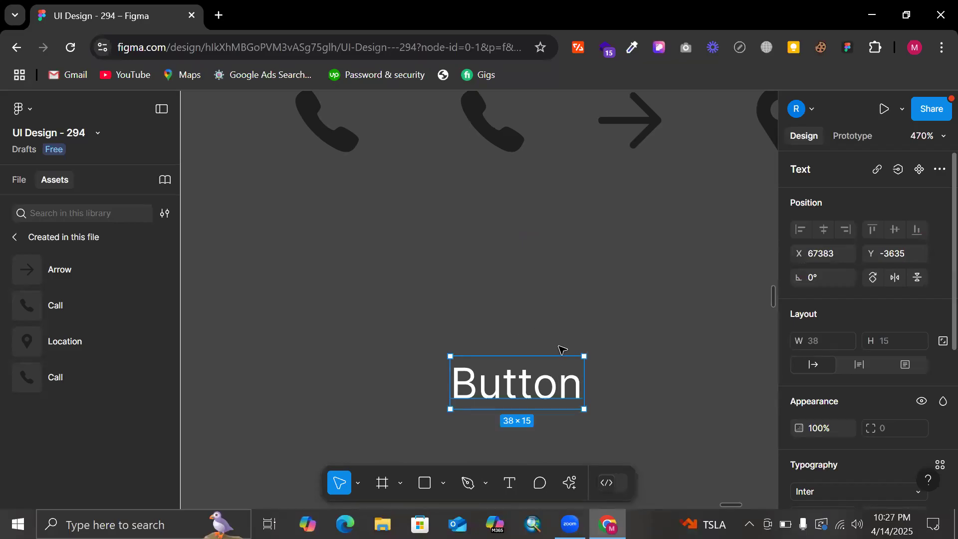
scroll(919, 421, down, 3)
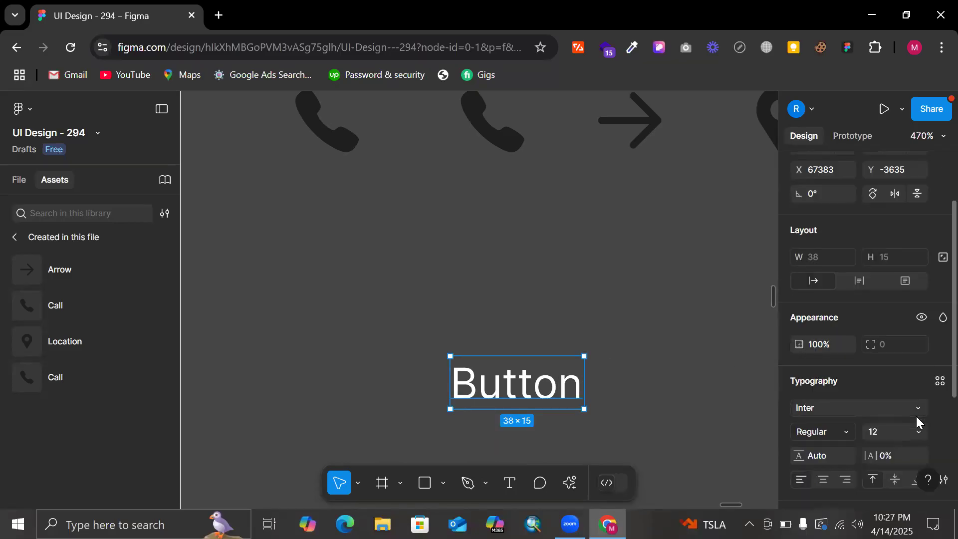
right_click(536, 364)
scroll(608, 316, down, 1)
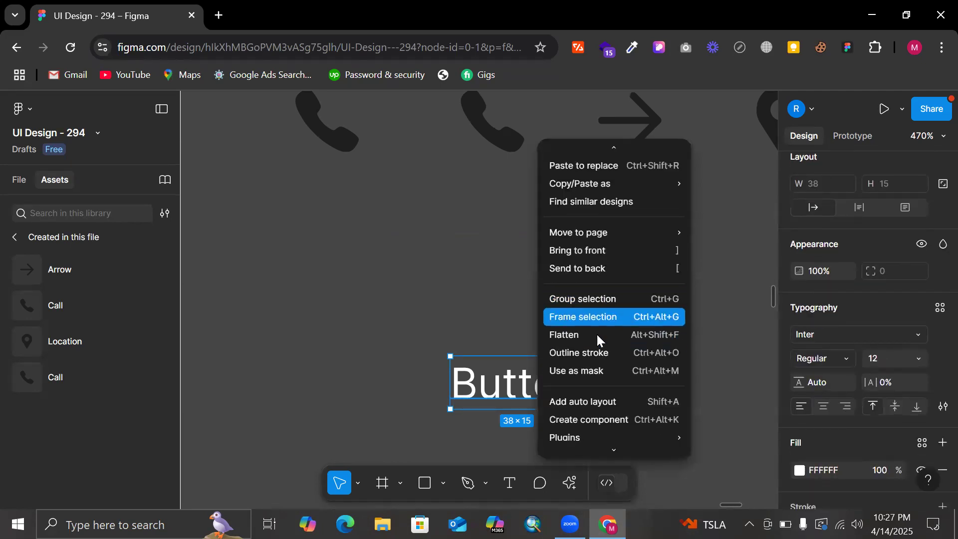
click(452, 324)
click(454, 326)
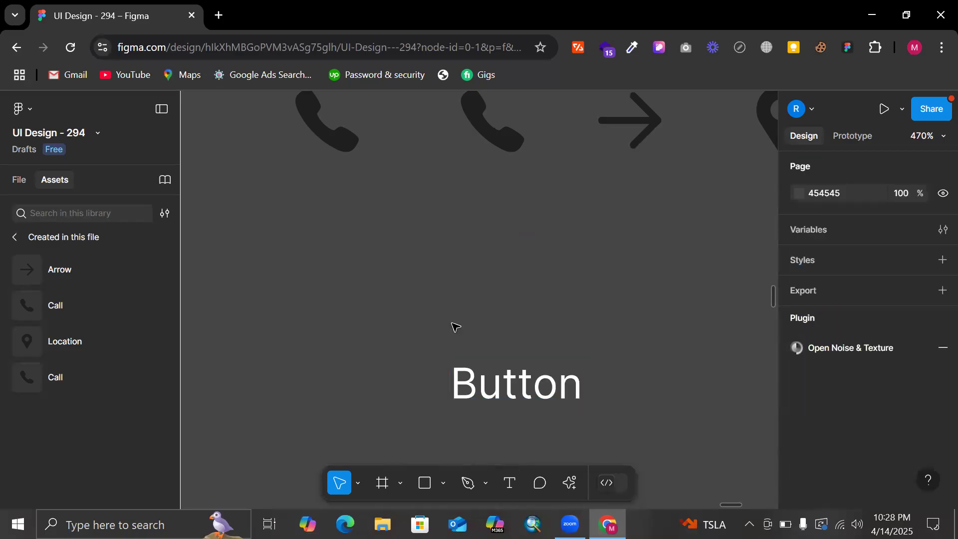
- Wrap the "Button" text layer in an auto layout frame
click(484, 369)
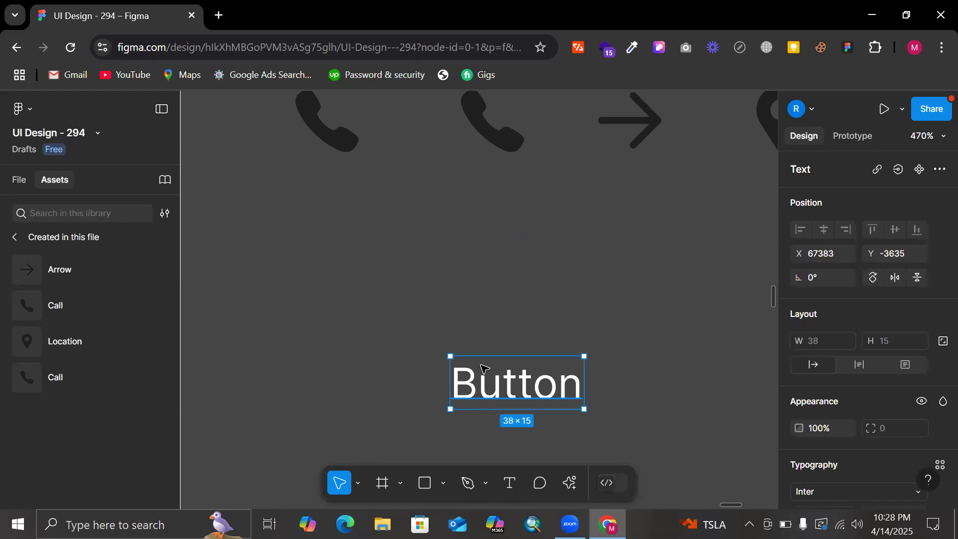
right_click(484, 369)
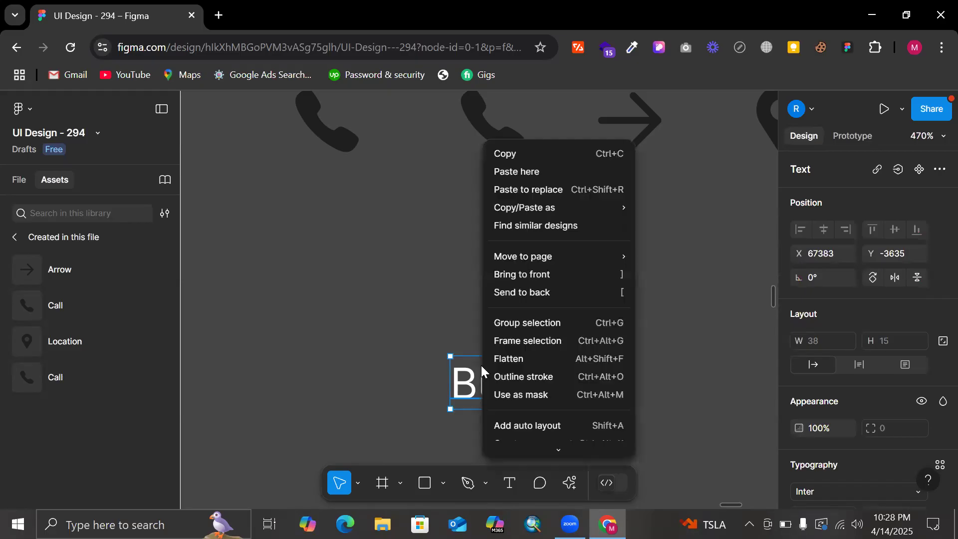
scroll(530, 394, down, 3)
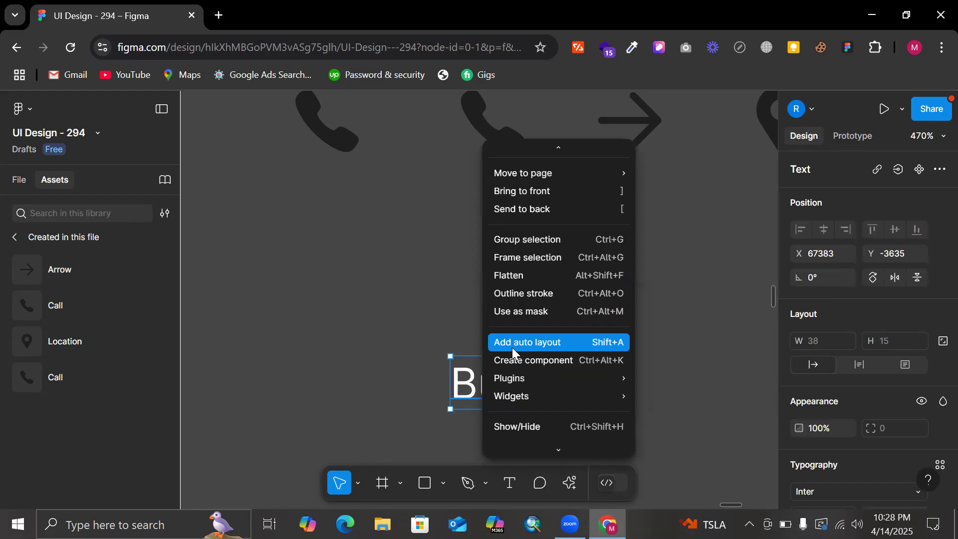
click(549, 348)
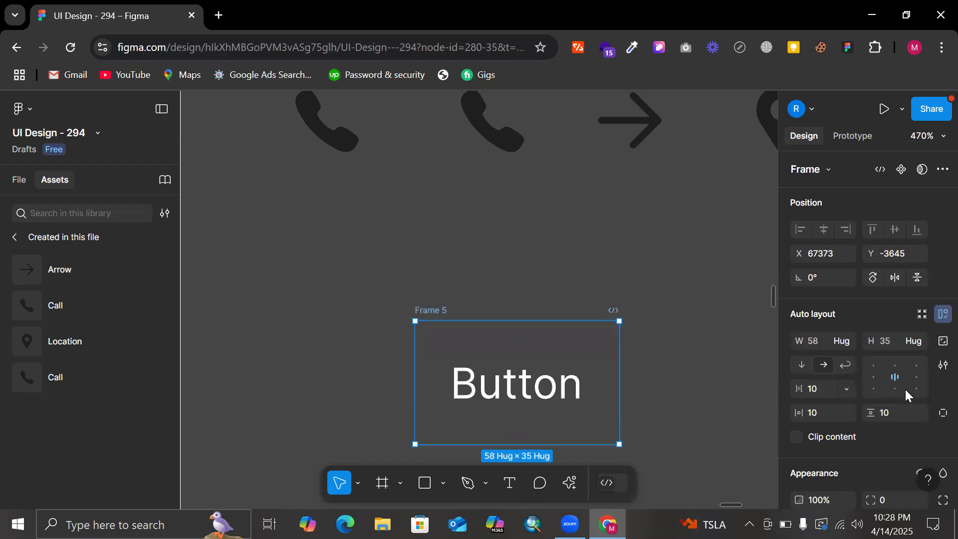
- Add a fill to the frame around the "Button" text and set its color to purple-blue 4000E2
scroll(904, 394, down, 2)
scroll(904, 403, down, 1)
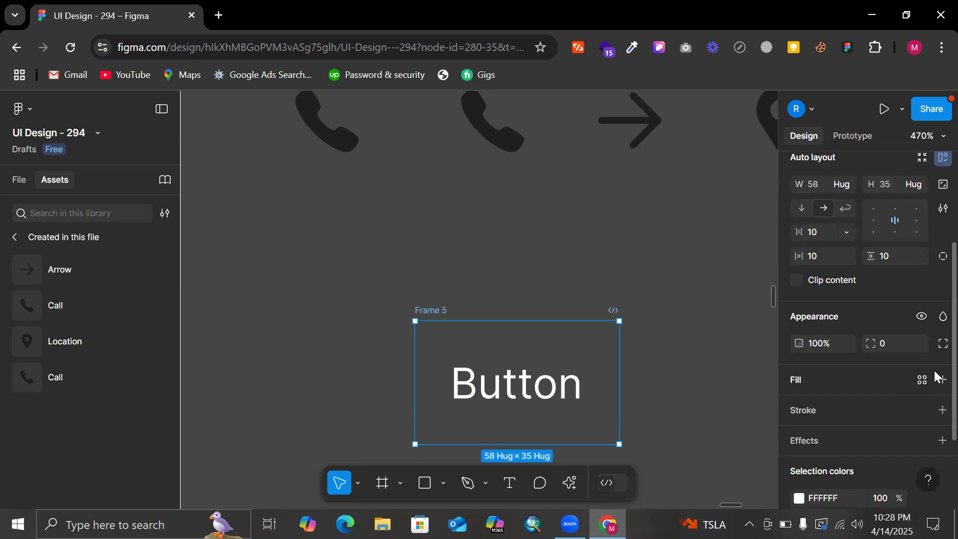
click(942, 379)
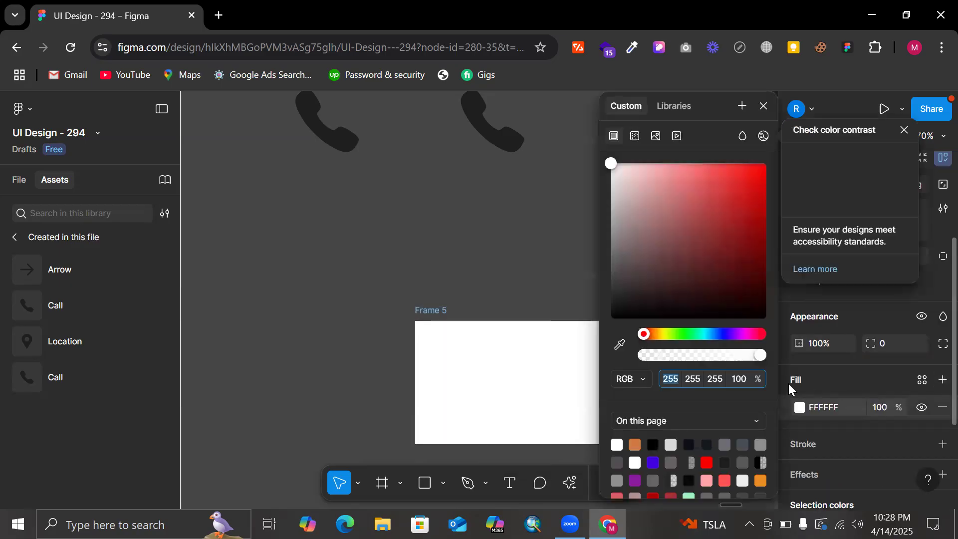
click(794, 378)
click(794, 377)
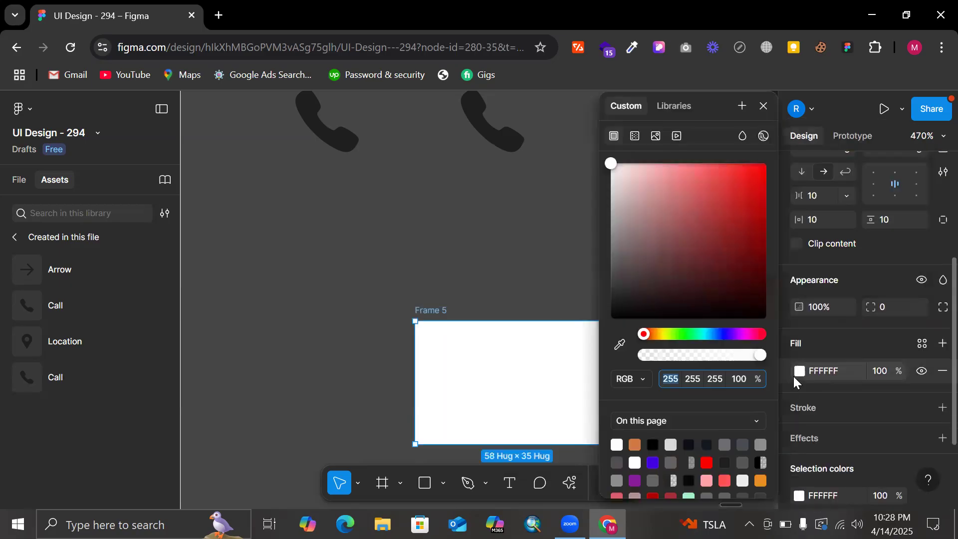
click(621, 294)
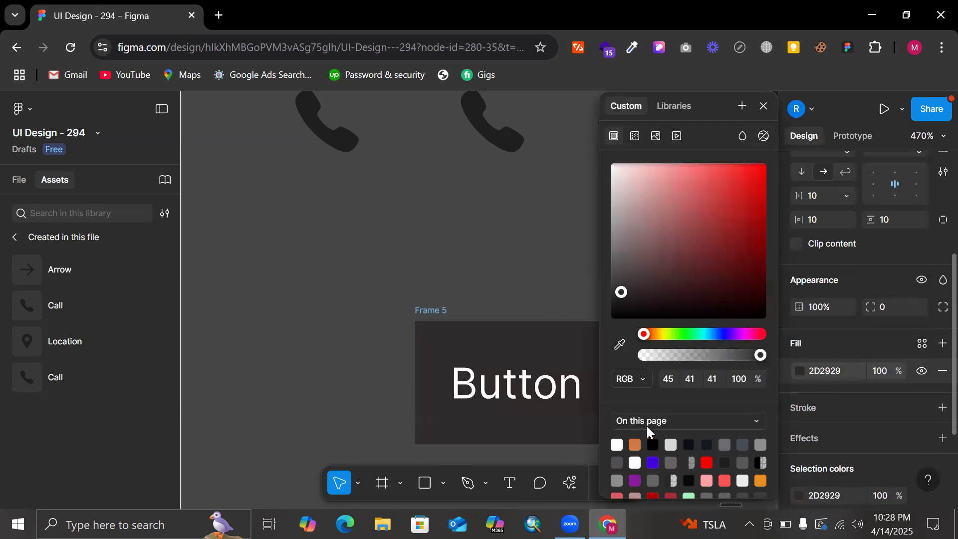
click(653, 461)
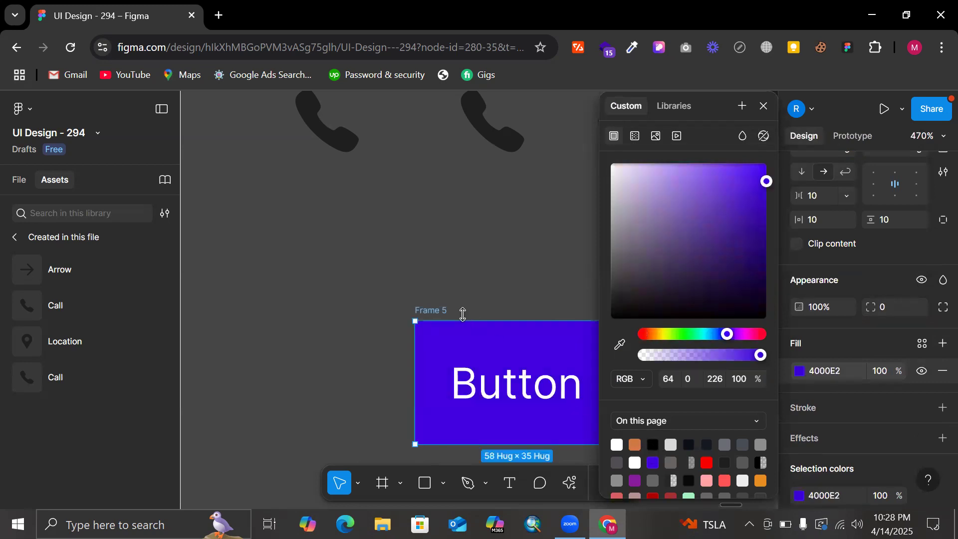
- Rename the purple-blue frame around the "Button" text as Btn
scroll(482, 286, down, 5)
scroll(482, 287, right, 3)
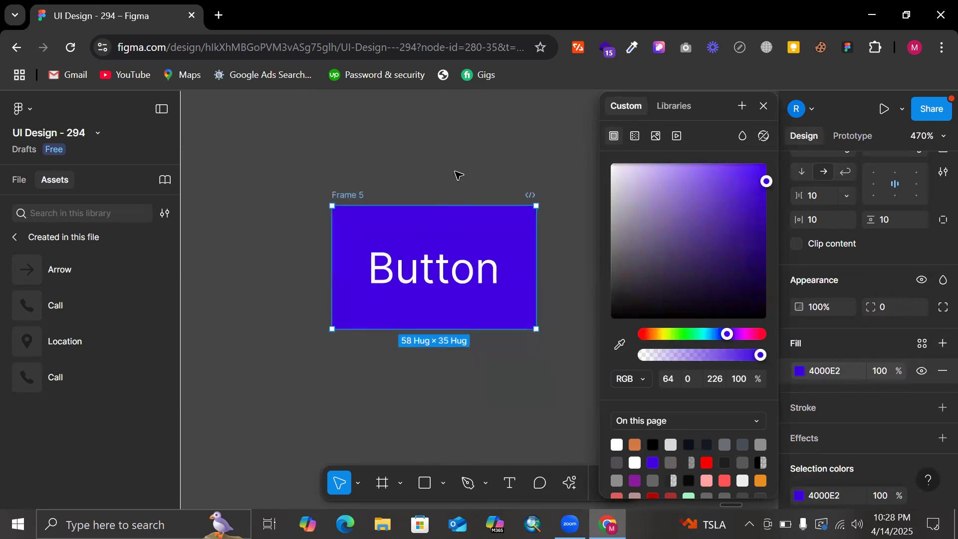
click(456, 175)
click(371, 194)
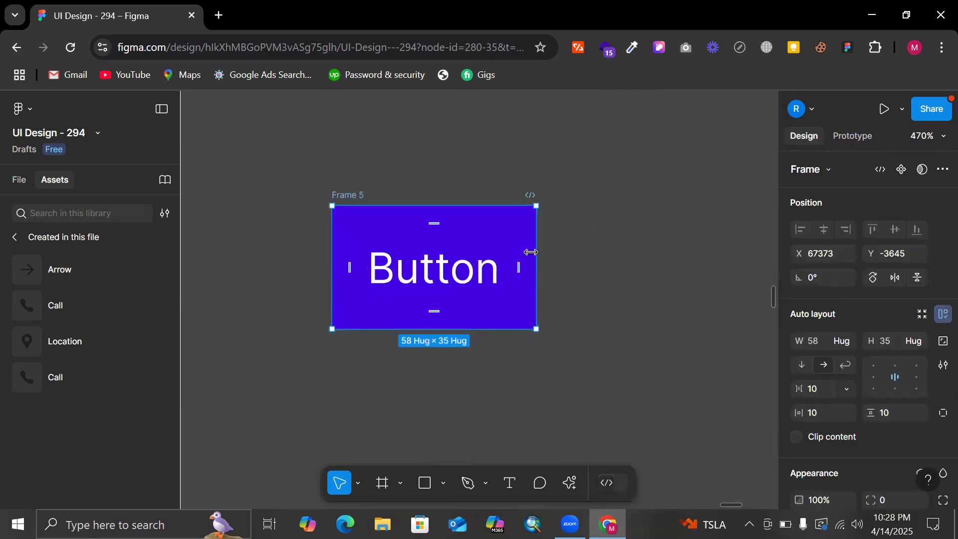
drag(530, 252, 515, 292)
drag(481, 329, 501, 347)
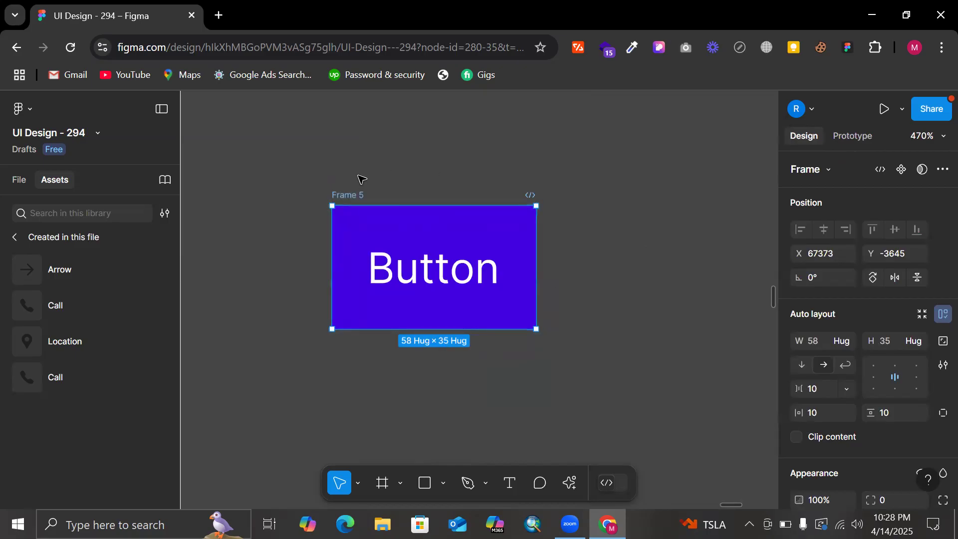
double_click(355, 193)
text(Btn)
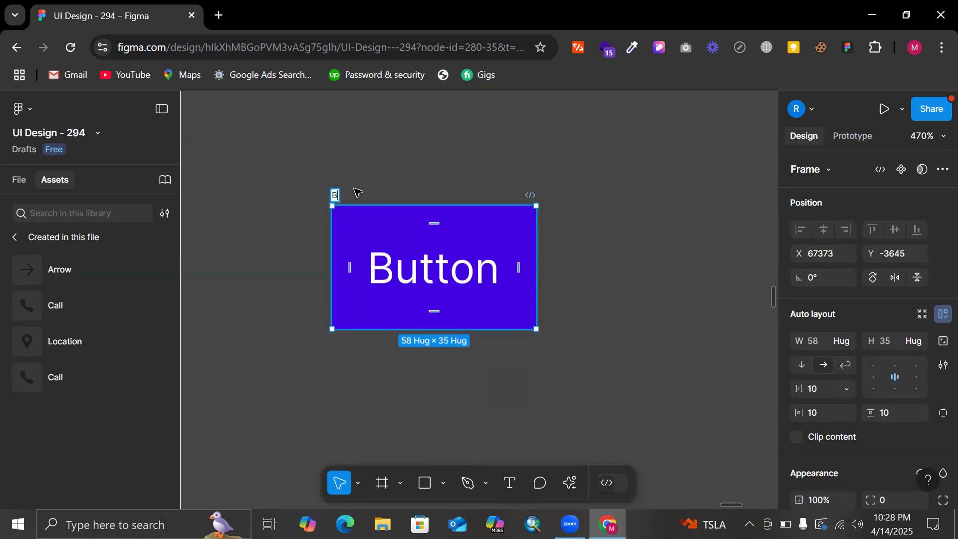
key(Return)
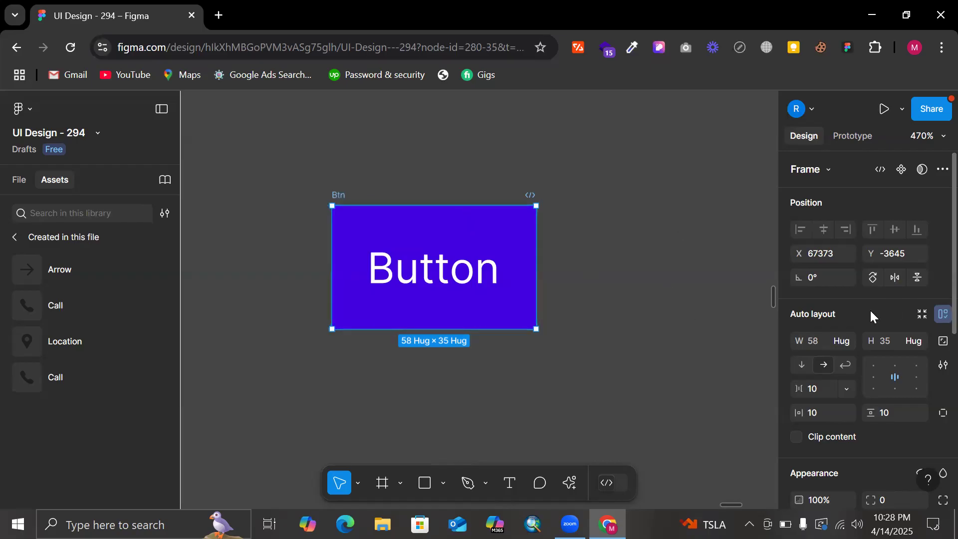
- Set the Btn frame's horizontal padding to 24
scroll(869, 309, down, 1)
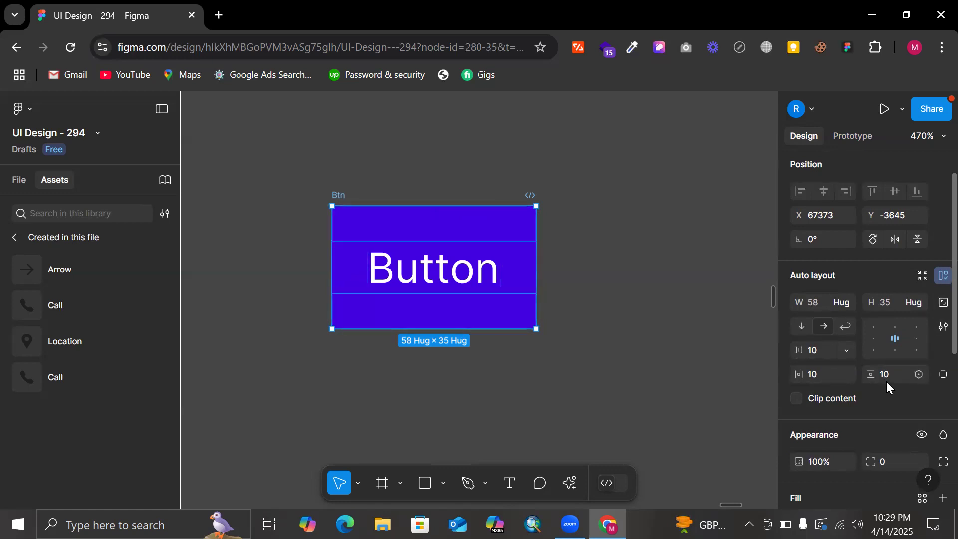
click(814, 374)
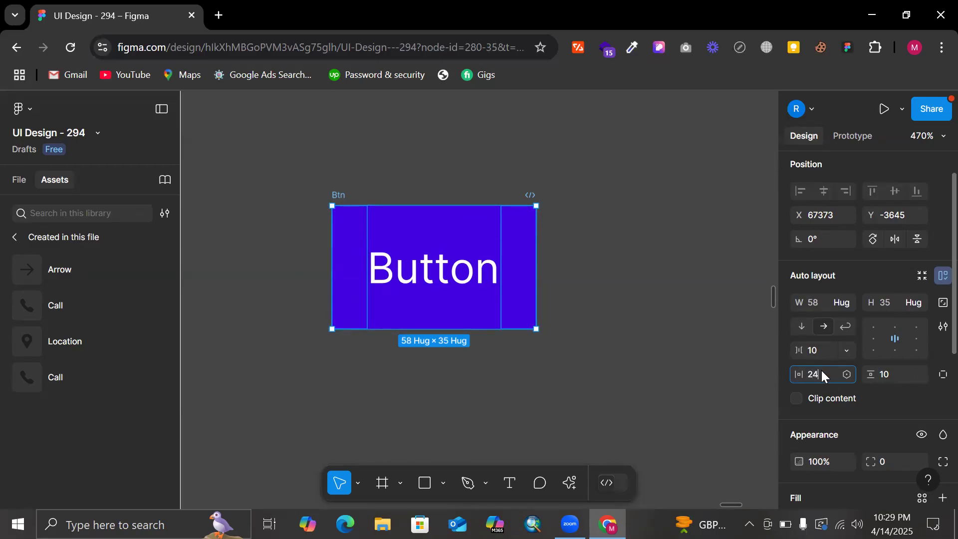
text(24)
key(Return)
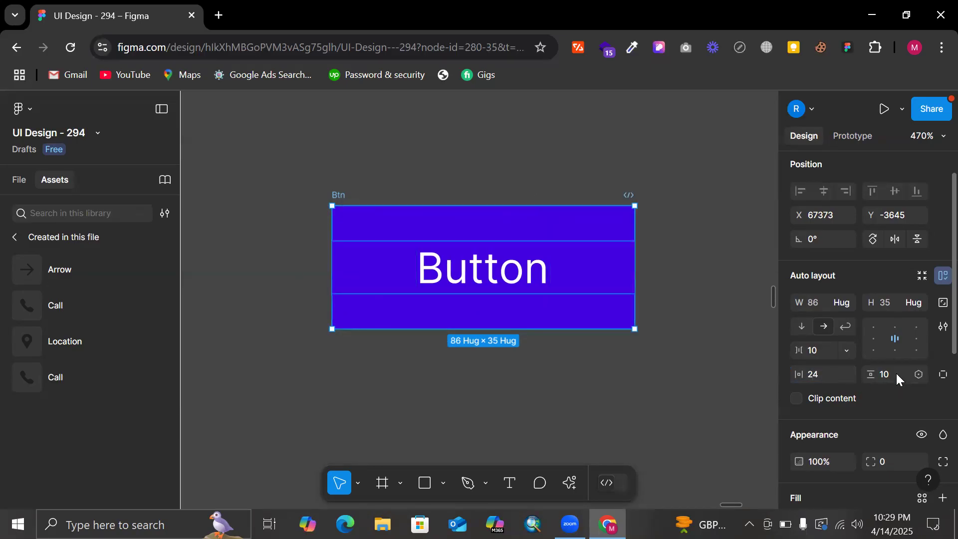
key(1)
key(6)
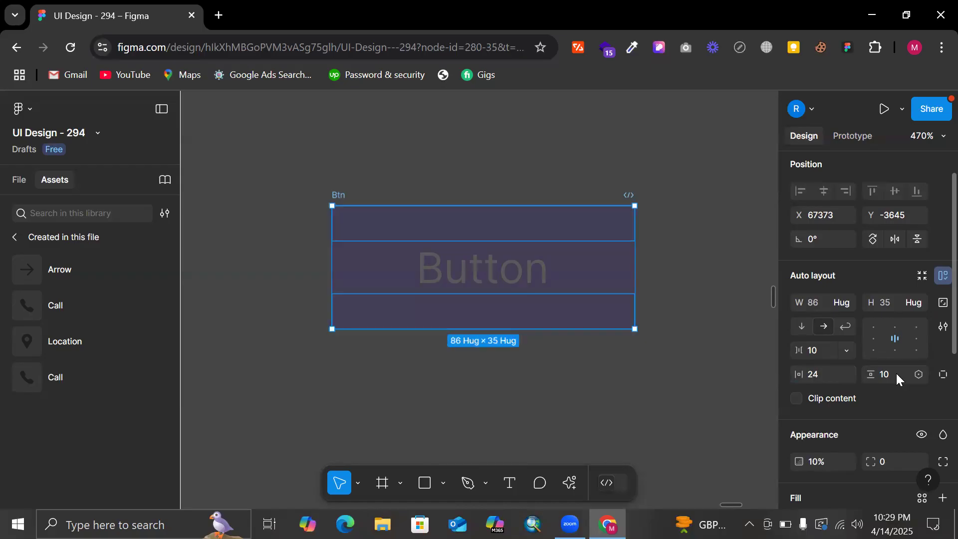
key(ctrl+z)
- Set the Btn frame's vertical padding to 16
click(896, 373)
text(1)
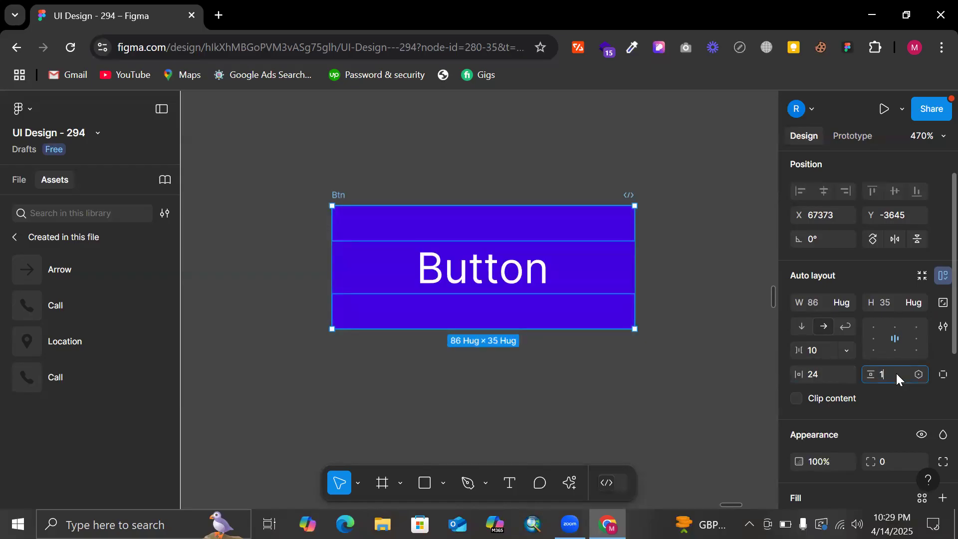
text(6)
key(Return)
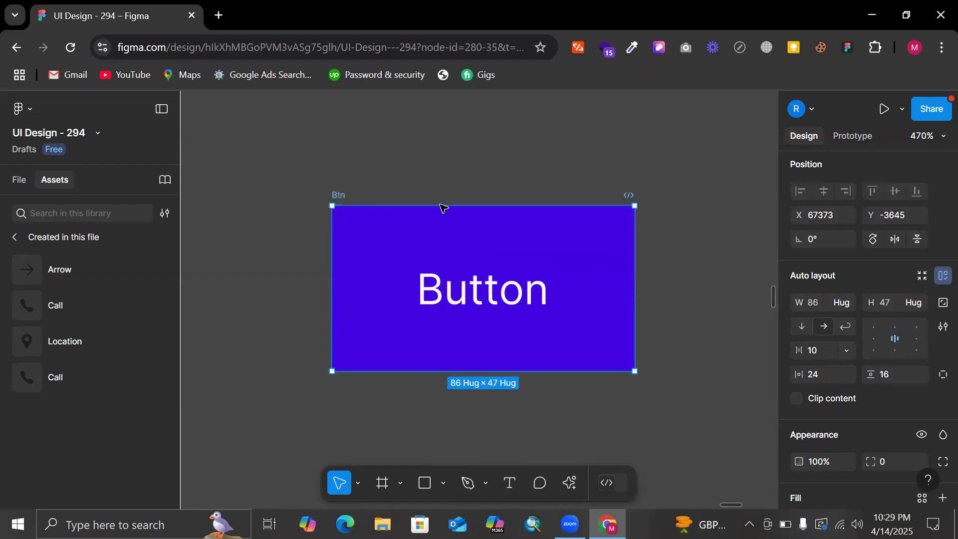
- Round the Btn frame's corners with a radius of 12
scroll(904, 409, down, 2)
click(905, 379)
text(12)
key(Return)
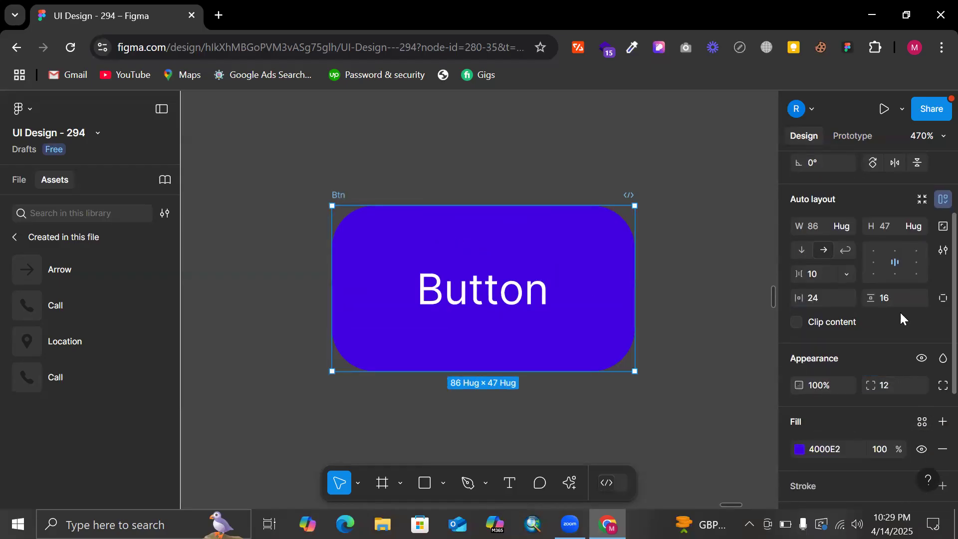
- Set the Btn frame's horizontal padding to 32
click(834, 297)
text(32)
key(Return)
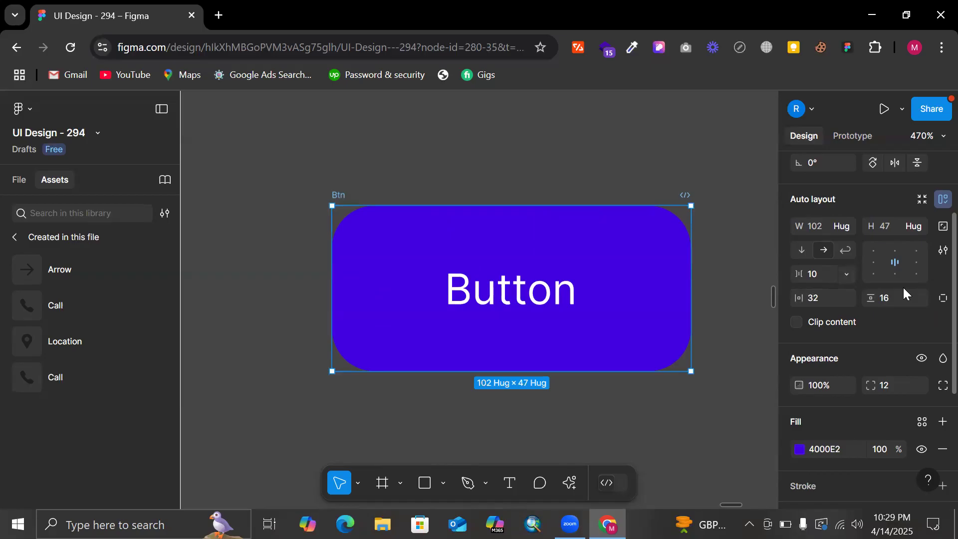
- Create a 1440 × 1024 desktop preset frame and move the Btn frame into its upper-right area
scroll(536, 182, down, 10)
click(549, 273)
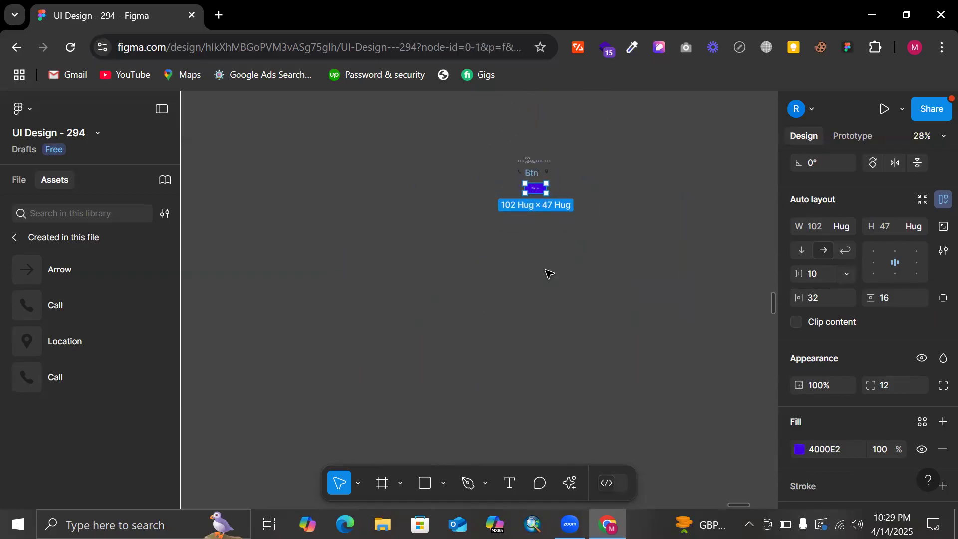
scroll(475, 298, down, 3)
key(f)
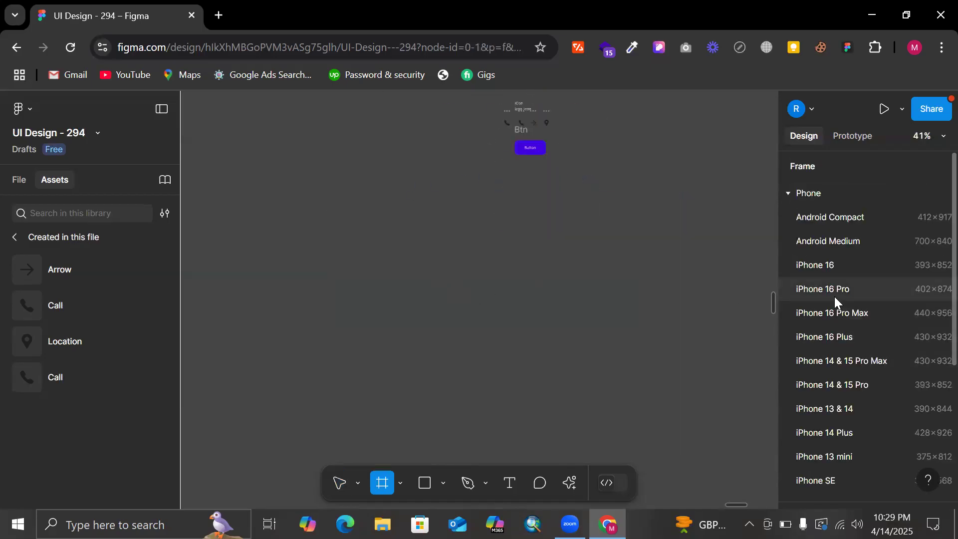
click(788, 194)
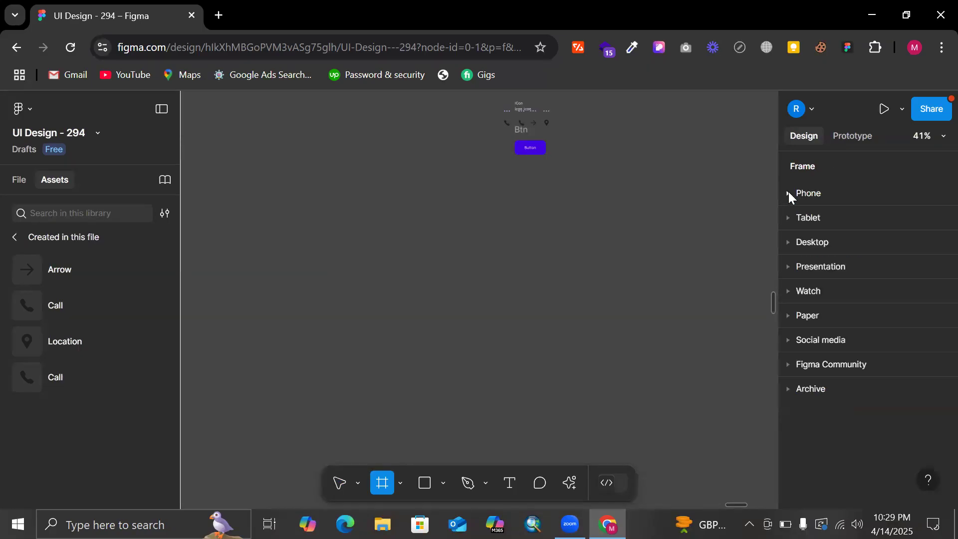
click(783, 241)
click(811, 338)
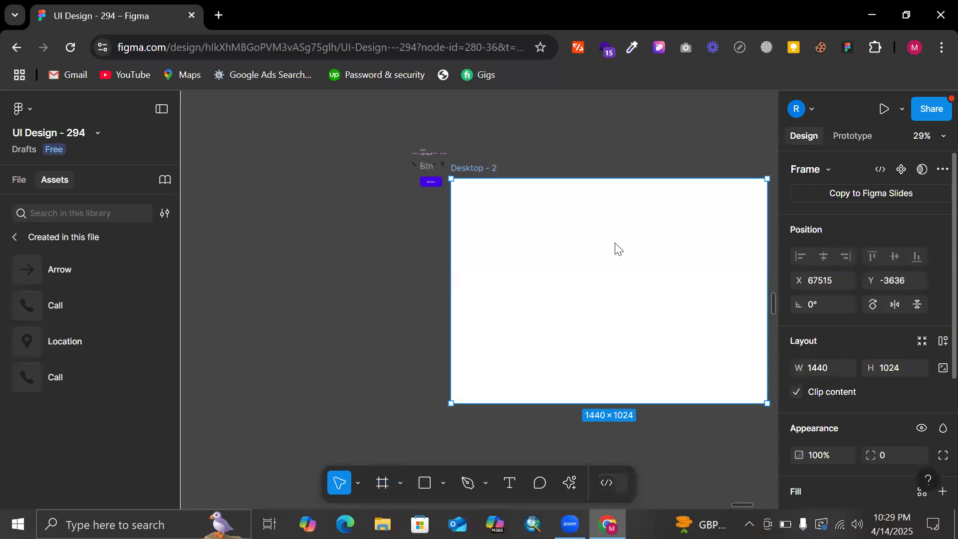
drag(424, 171, 709, 214)
key(shift+2)
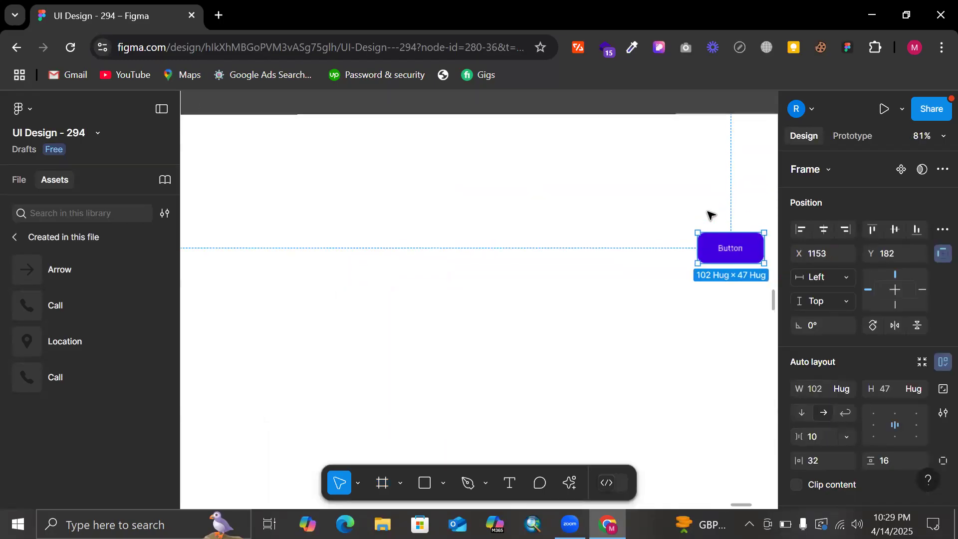
- Set the button's horizontal padding to 56 and reduce its vertical padding to 12
scroll(891, 372, down, 1)
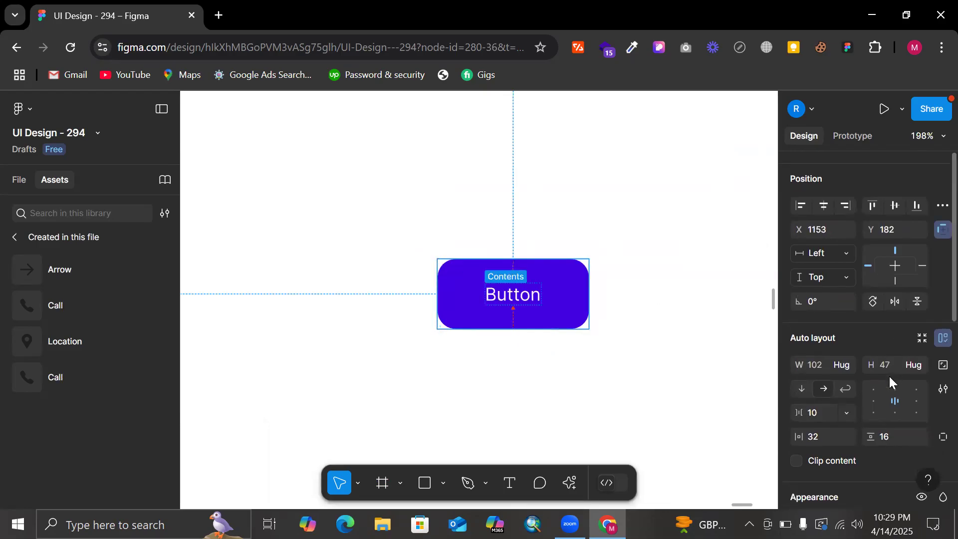
click(821, 436)
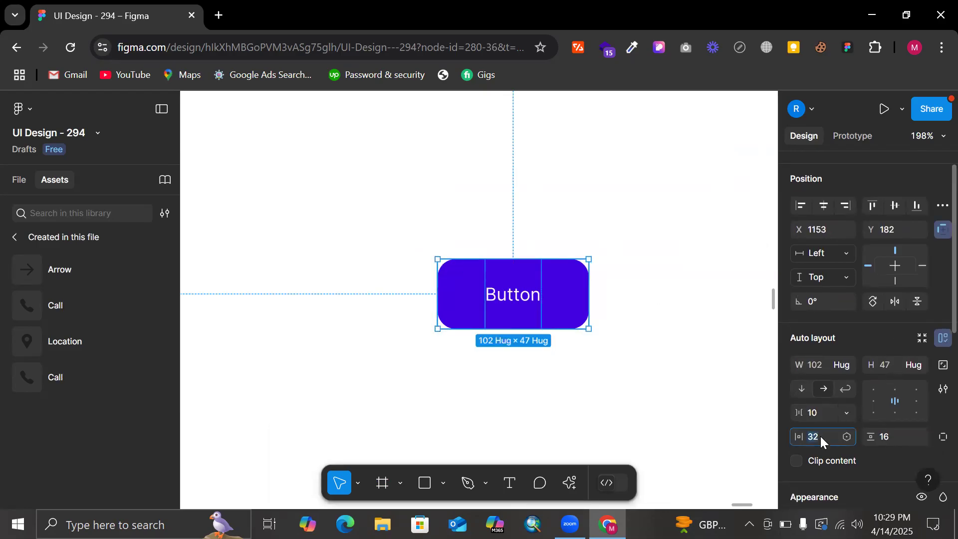
text(56)
key(Return)
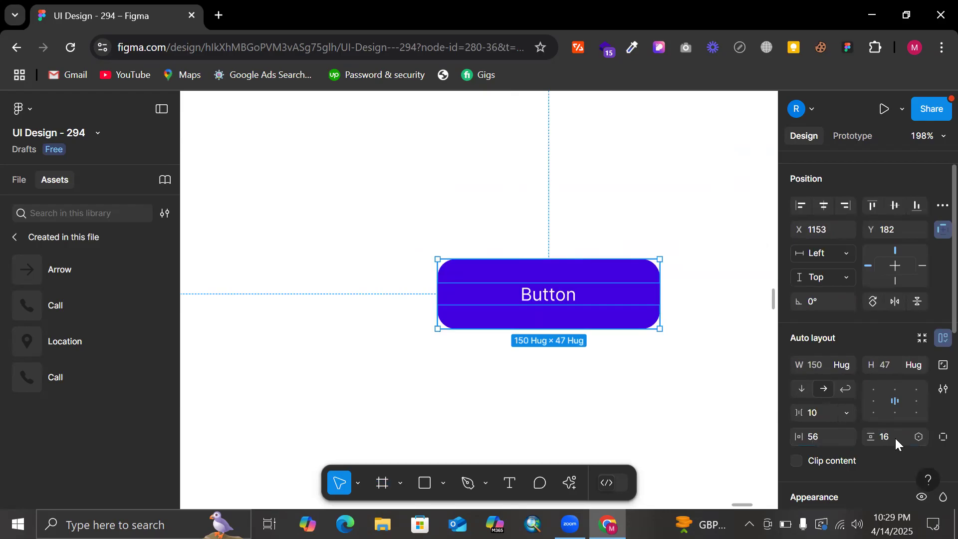
key(Down)
key(Down)
key(Down)
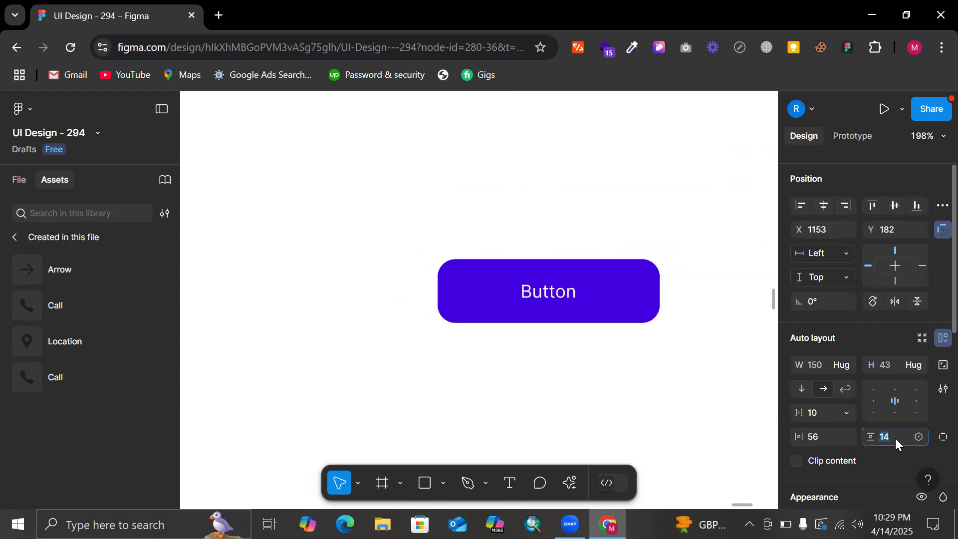
key(Down)
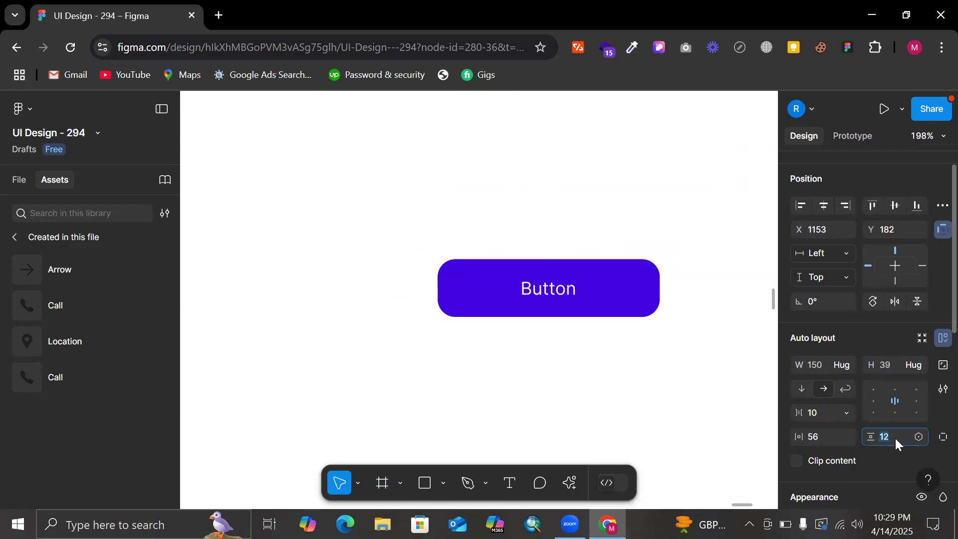
- Set the Btn frame's vertical padding to 16 and its horizontal padding to 48
key(Up)
key(Up)
key(Up)
key(Up)
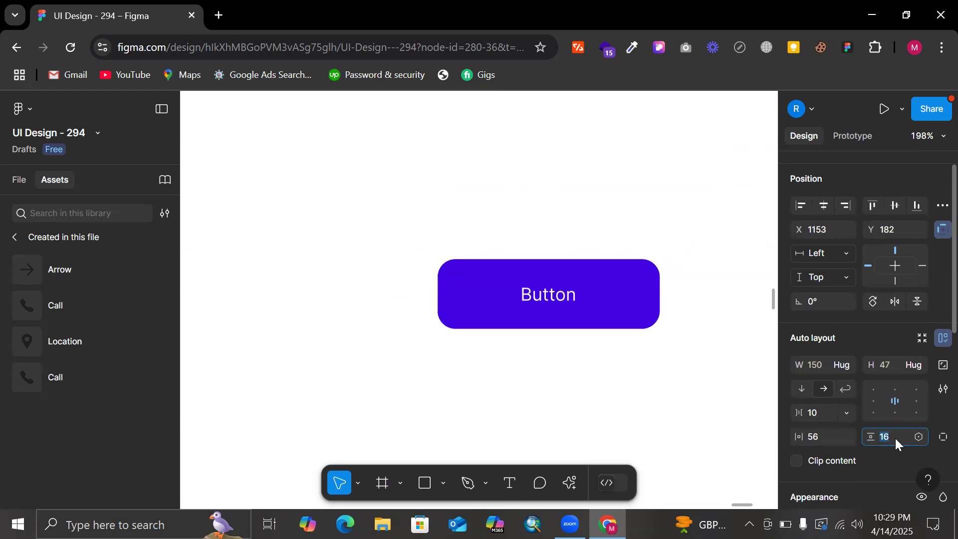
click(812, 438)
text(48)
key(Return)
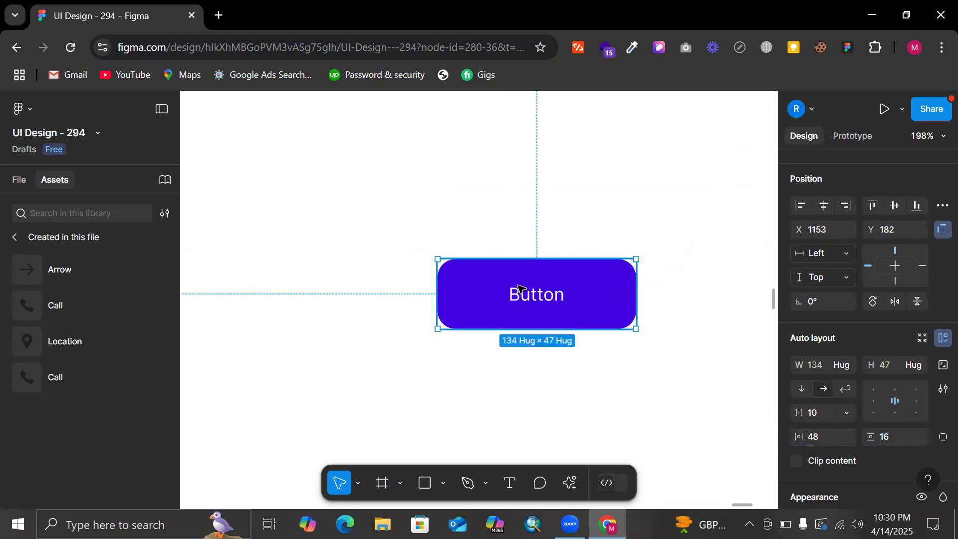
- Move the Btn frame out of the desktop frame onto the empty canvas and delete the desktop frame
scroll(522, 289, down, 5)
scroll(589, 282, down, 3)
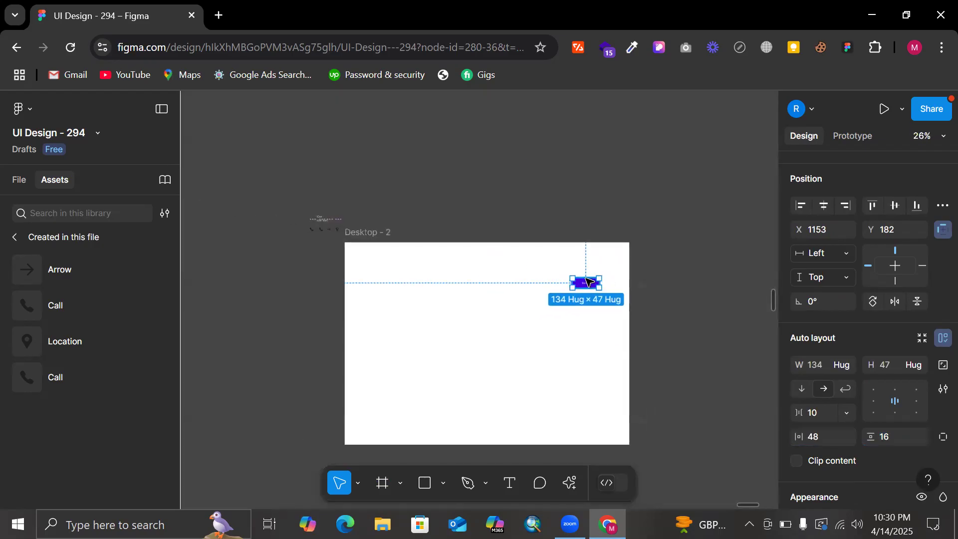
drag(589, 282, 299, 257)
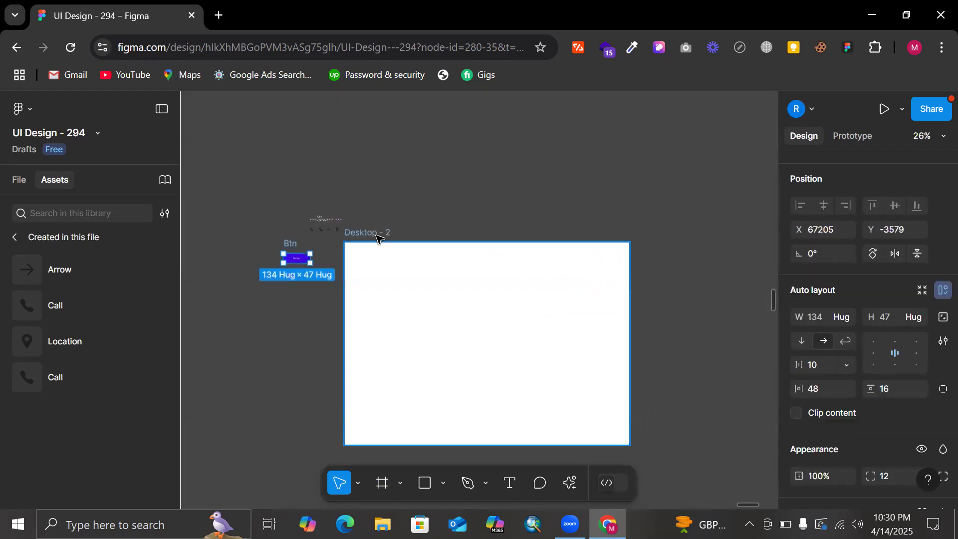
click(380, 233)
key(Delete)
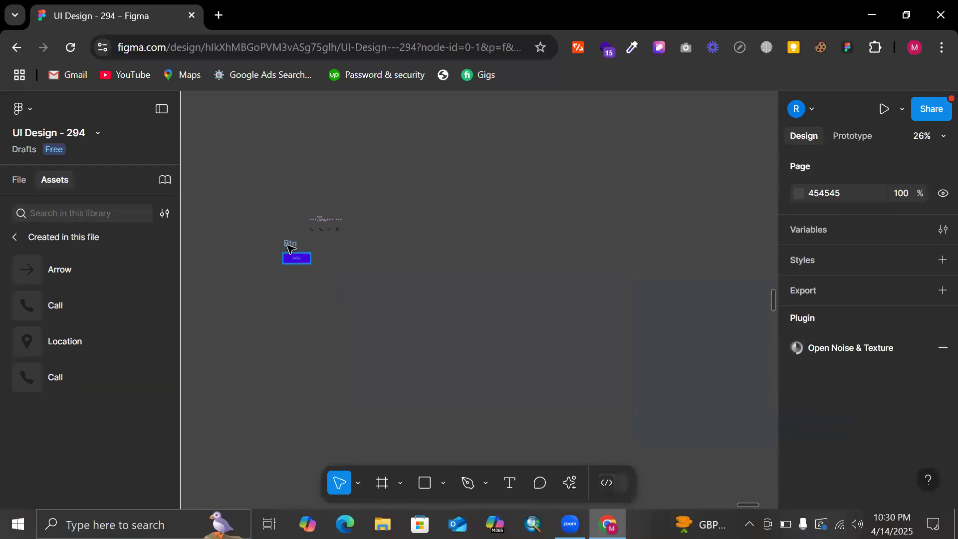
- Reposition the Btn frame on the canvas just below the row of icon components
scroll(289, 248, up, 5)
drag(278, 274, 421, 256)
scroll(422, 256, up, 3)
scroll(422, 253, down, 1)
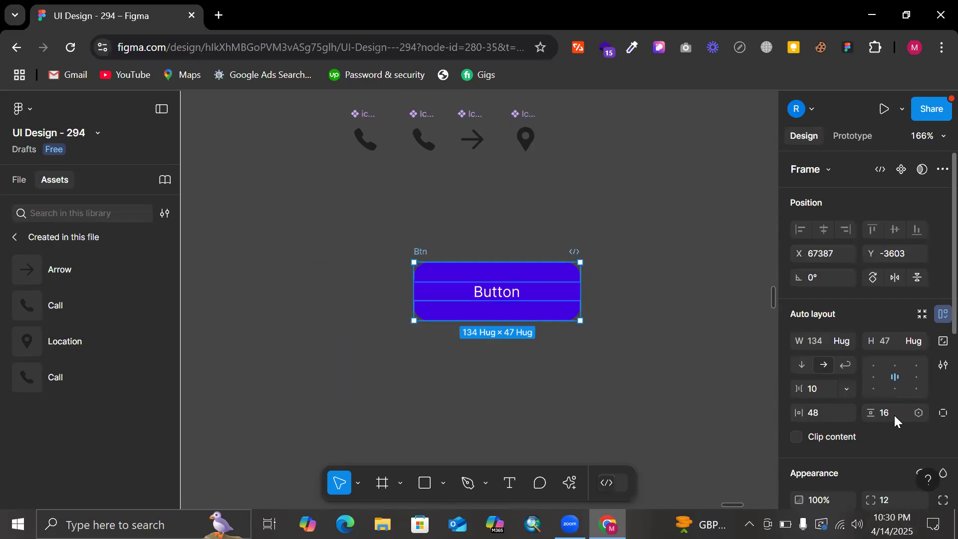
- Make the Btn frame's label text bold and set its font size to 18
double_click(492, 302)
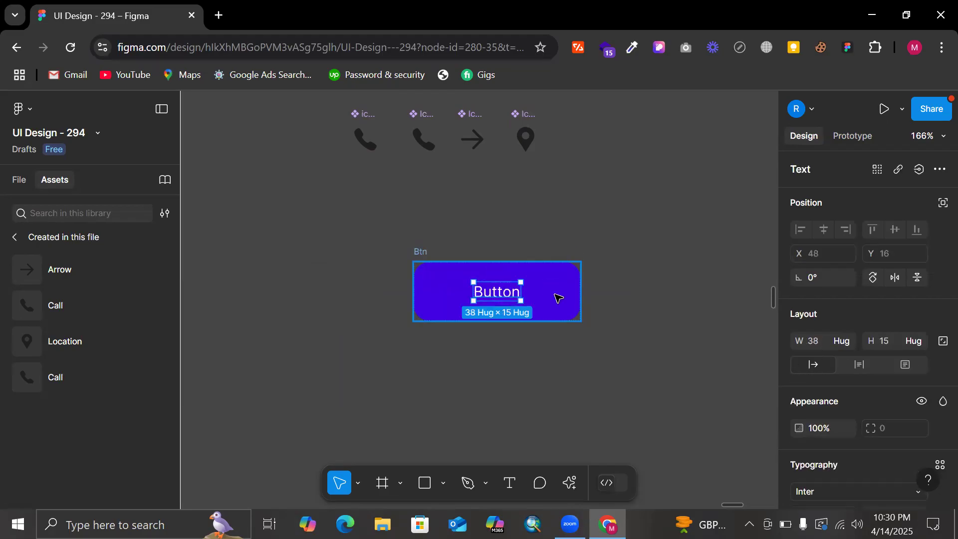
key(ctrl+b)
scroll(839, 400, down, 3)
click(880, 369)
text(18)
key(Return)
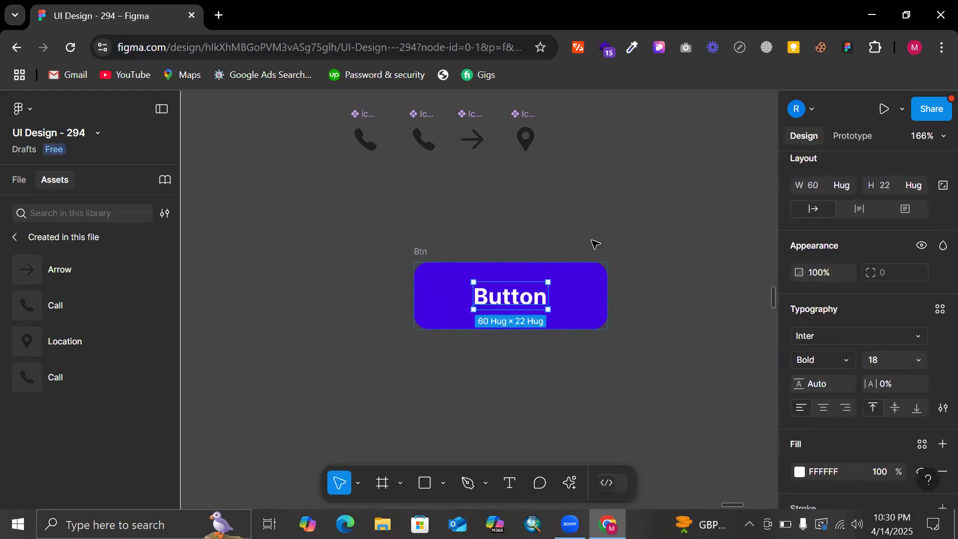
click(593, 243)
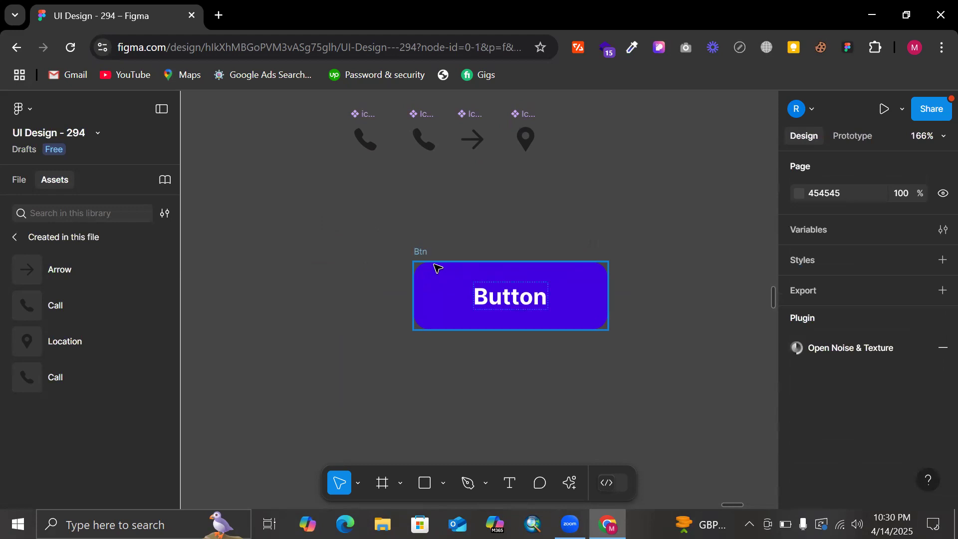
- Try the long string "asdkljfl;asdj;fkljsdakl;fjklasd" as the button label to test its hug sizing, and undo it
double_click(492, 296)
double_click(494, 297)
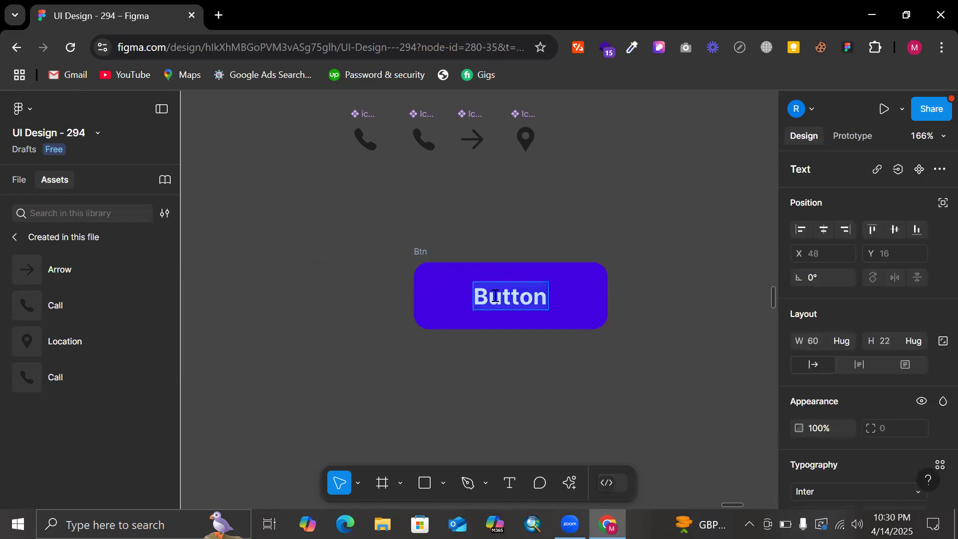
text(asdkljfl;asdj;fkljsdakl;fjklasd)
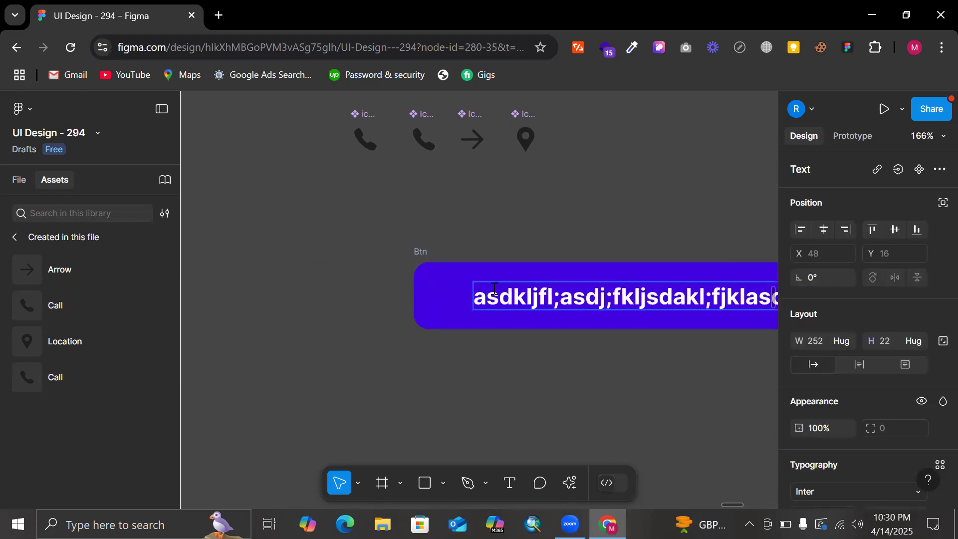
key(Escape)
scroll(564, 176, right, 3)
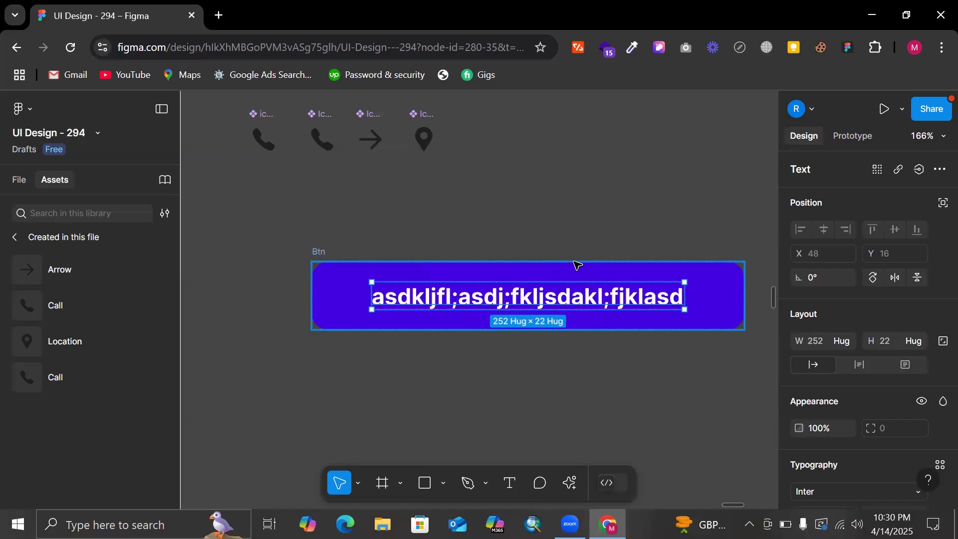
key(ctrl+z)
key(ctrl+z)
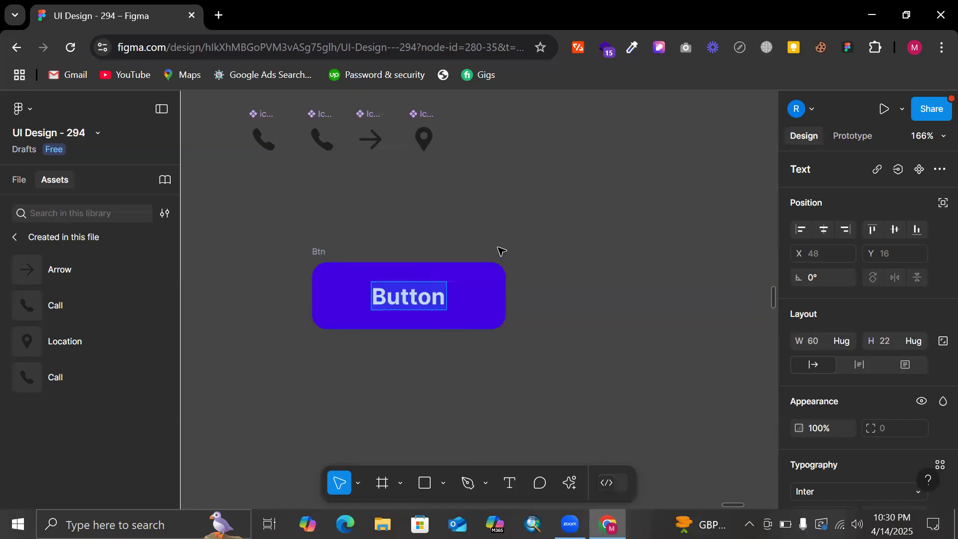
key(Escape)
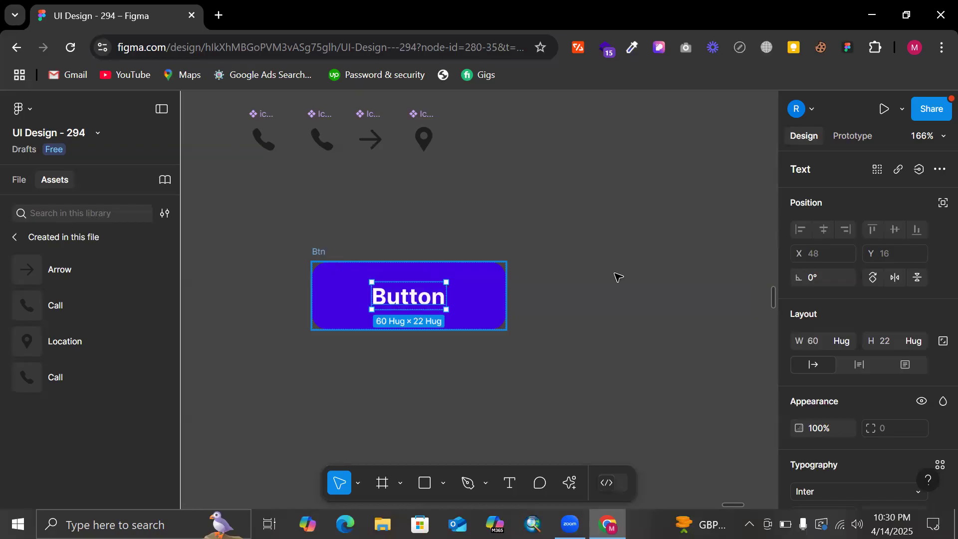
- Try a fixed width of about 209 on the Btn frame with a long random label, and undo both changes
click(330, 253)
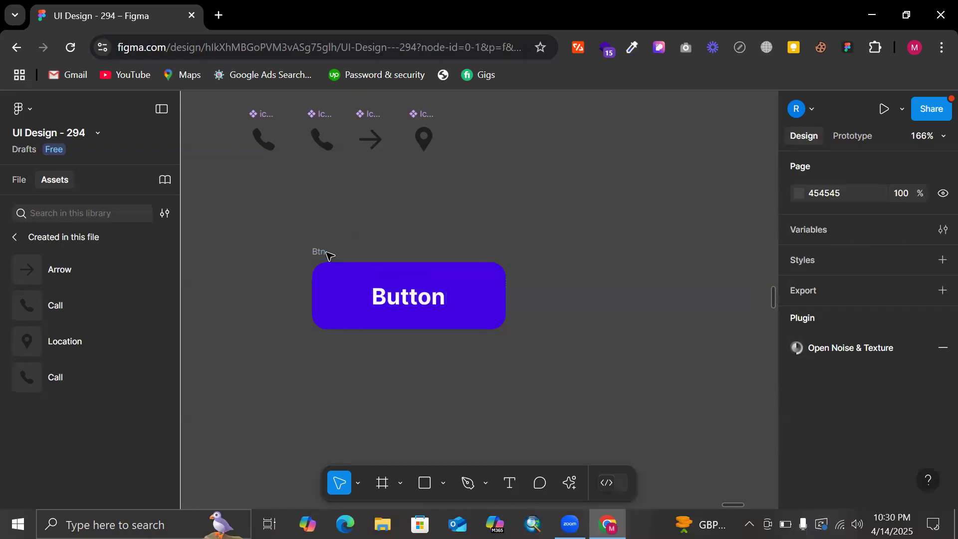
click(327, 255)
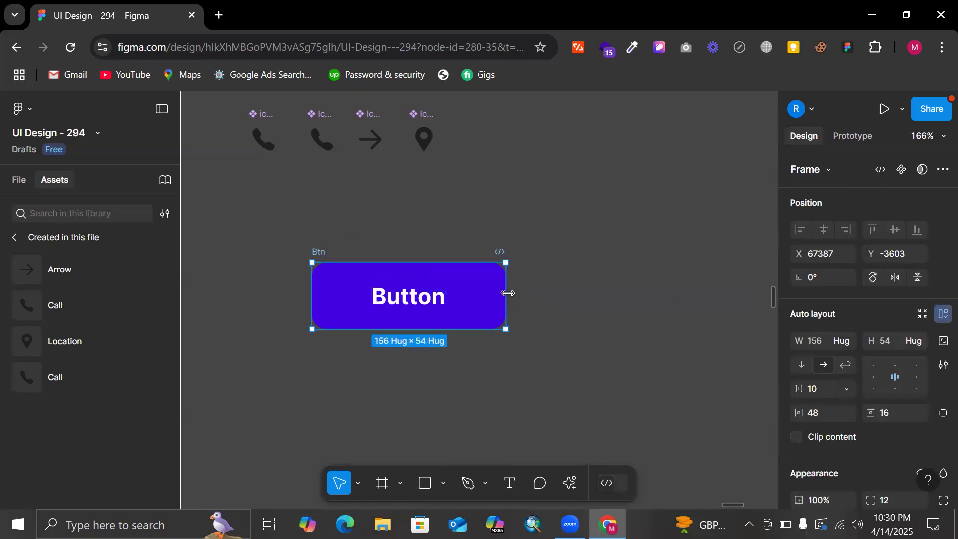
drag(507, 295, 571, 302)
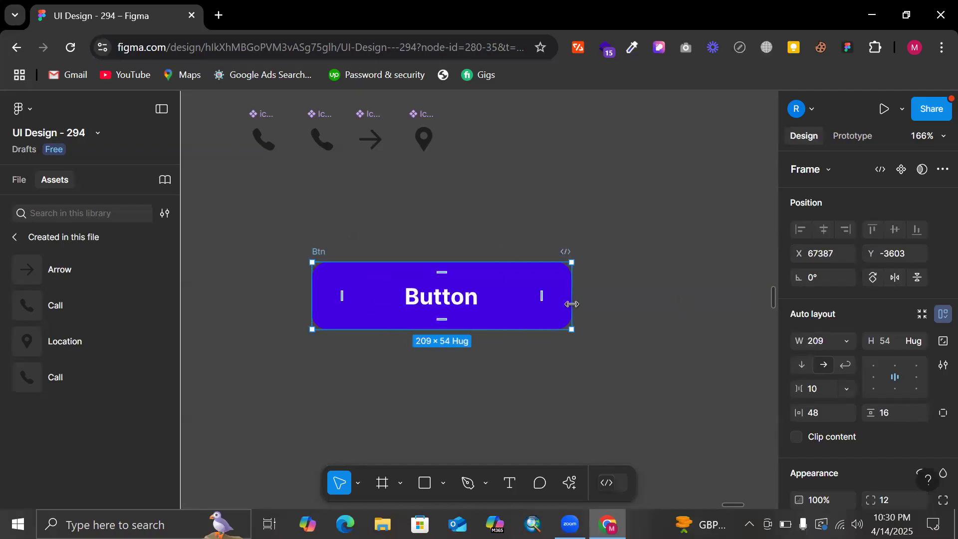
double_click(465, 298)
text(asdfjkl;klasdjfkl;jasd;kljfkl;asjd;lkfjasd;l)
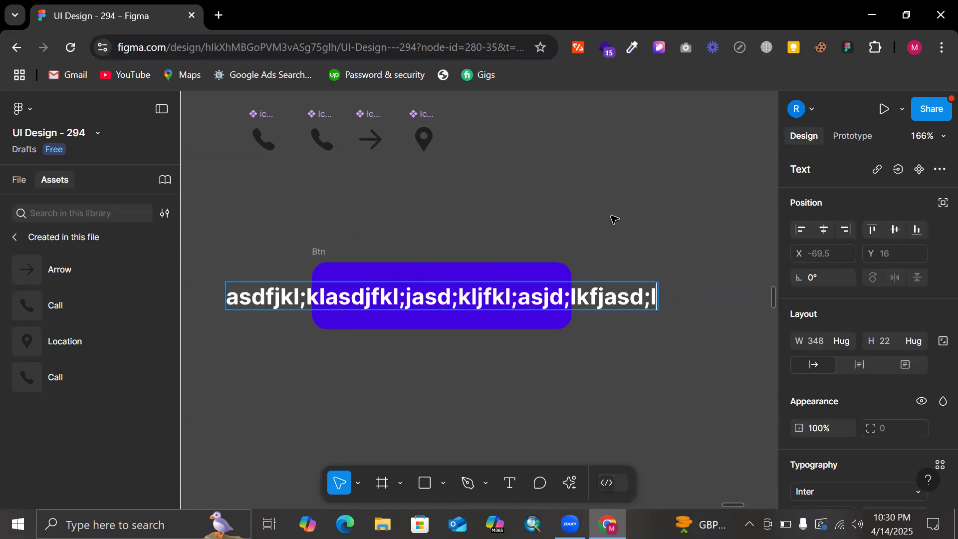
key(Escape)
key(ctrl+z)
key(ctrl+z)
key(ctrl+z)
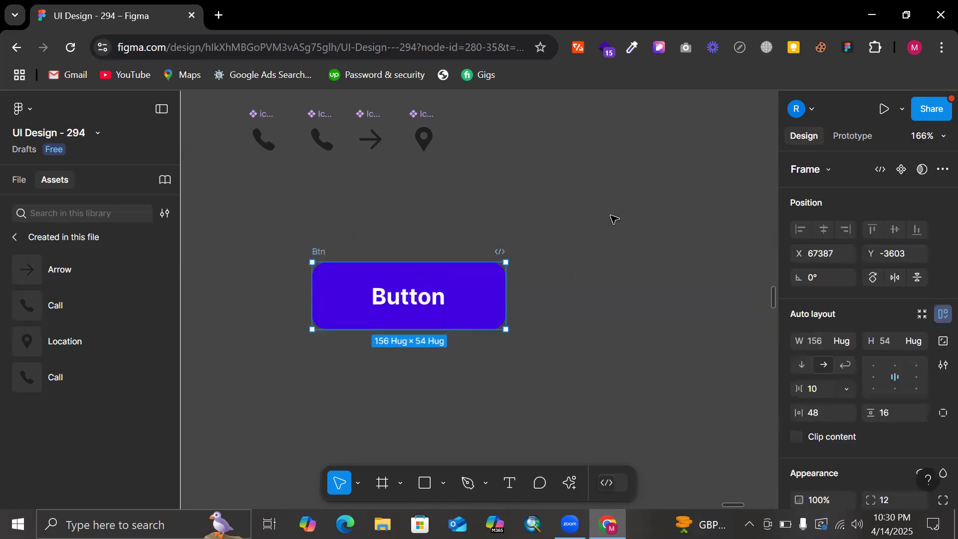
click(577, 218)
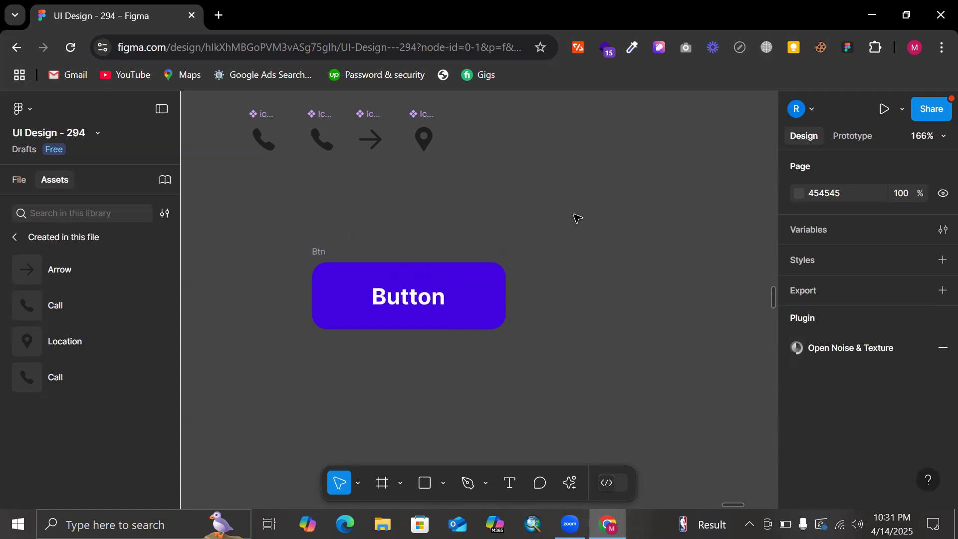
- Create a 1440 × 1024 Desktop preset frame and move it to the right of the Btn frame, leaving a gap
click(329, 255)
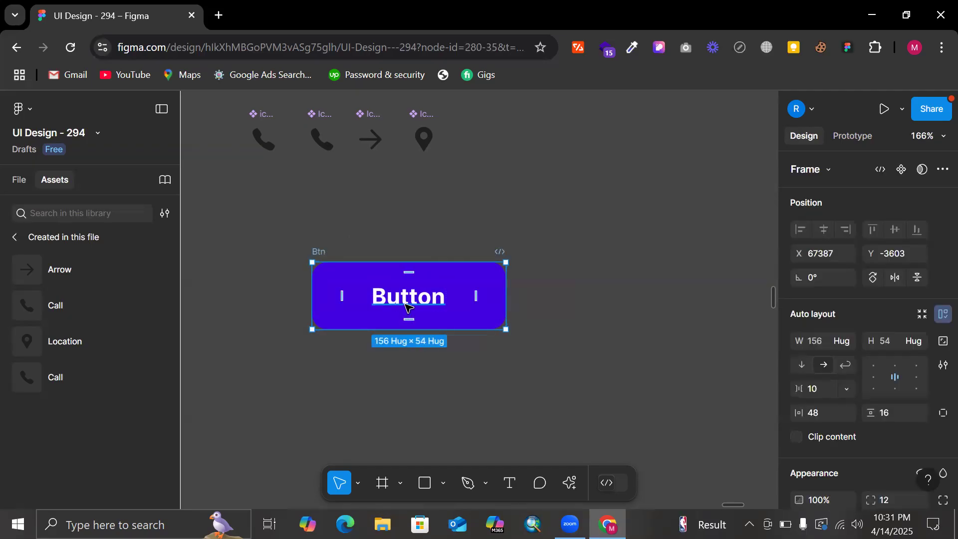
ctrl+scroll(408, 307, down, 5)
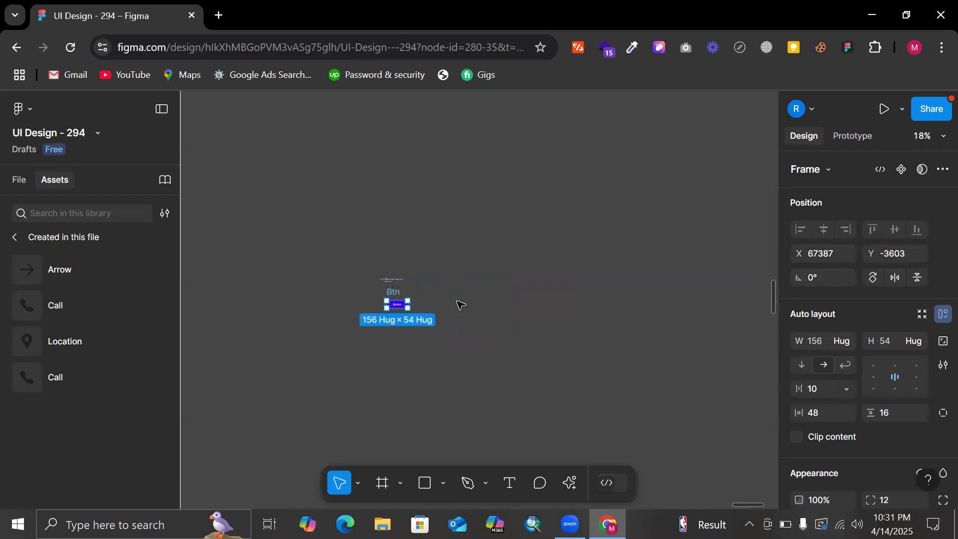
key(f)
scroll(825, 338, down, 2)
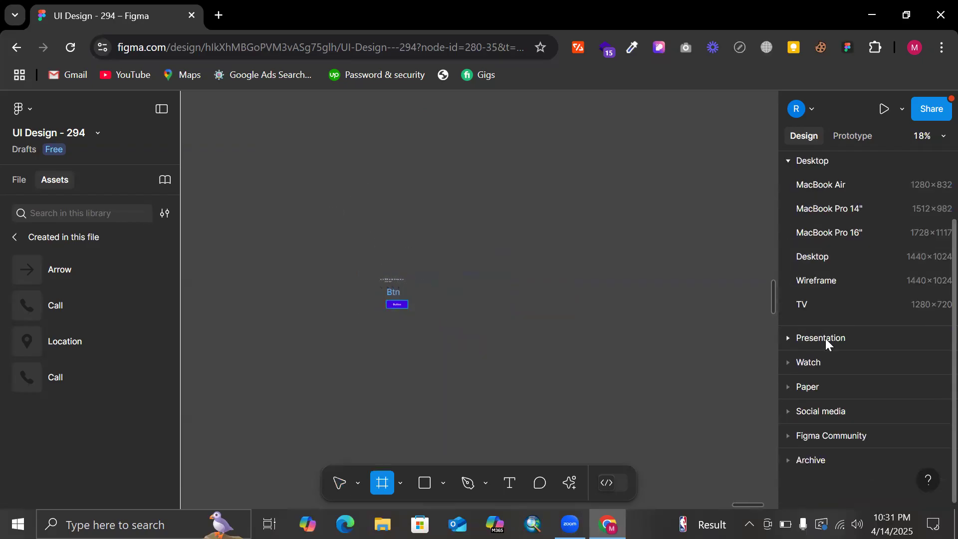
click(807, 256)
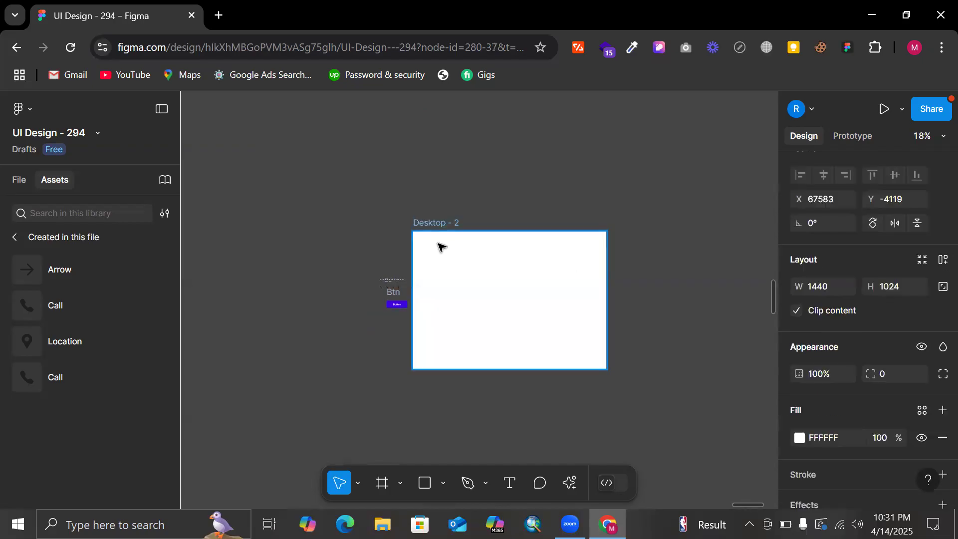
drag(441, 227, 505, 284)
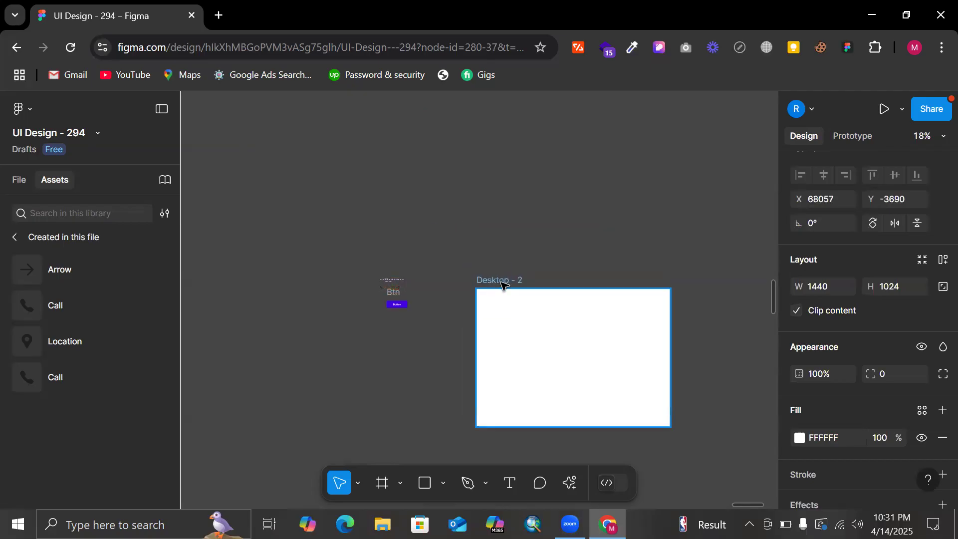
- Duplicate the desktop frame twice to form a row of three evenly spaced frames
scroll(504, 286, right, 5)
key(ctrl+d)
scroll(623, 308, right, 3)
key(ctrl+d)
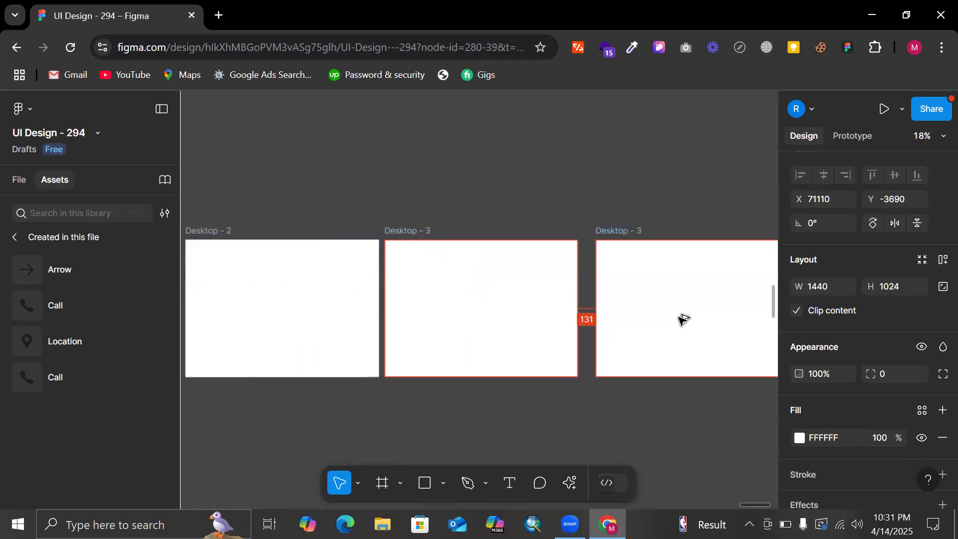
drag(680, 318, 669, 319)
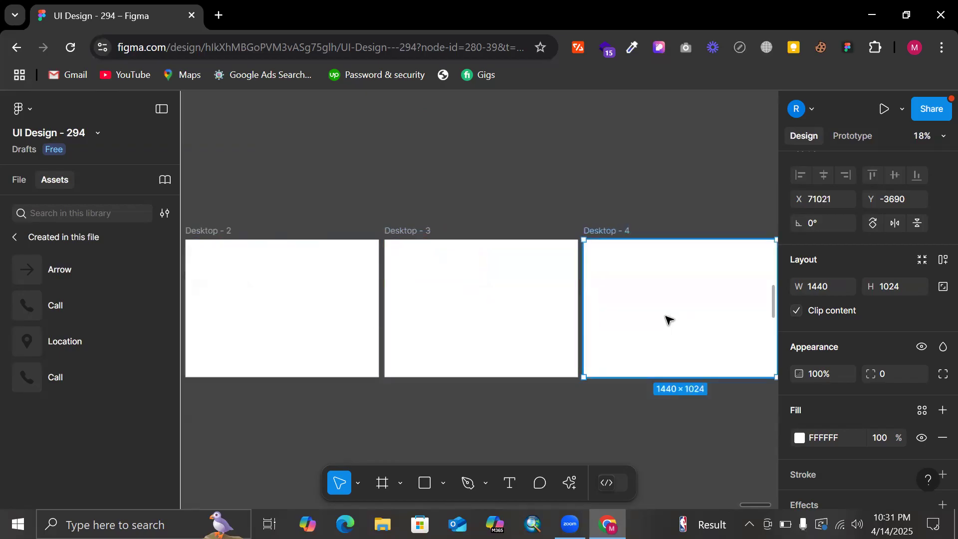
- Place a copy of the Btn frame in Desktop - 2, near its top centre at about X 663, Y 87
scroll(648, 314, left, 5)
scroll(449, 239, right, 1)
scroll(345, 224, up, 1)
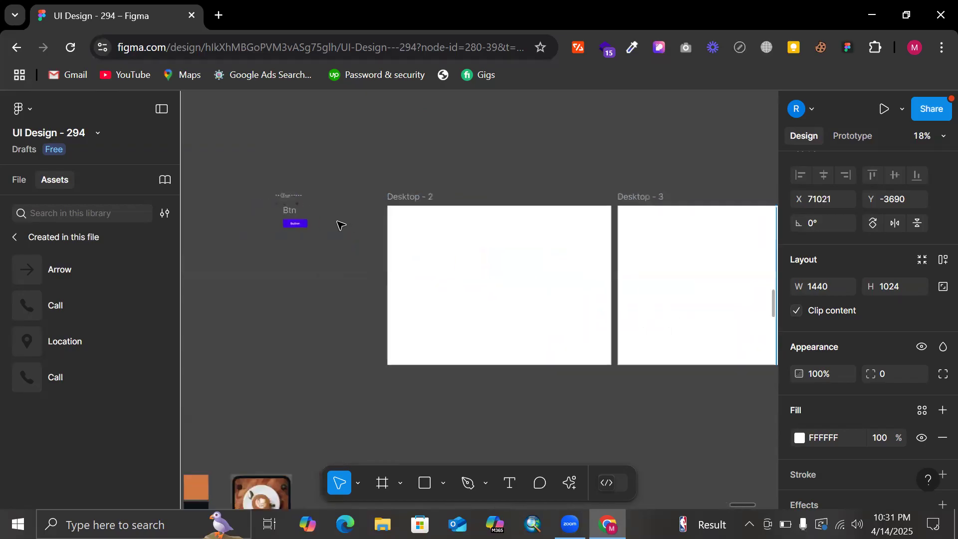
scroll(341, 226, up, 1)
scroll(287, 235, up, 2)
click(283, 229)
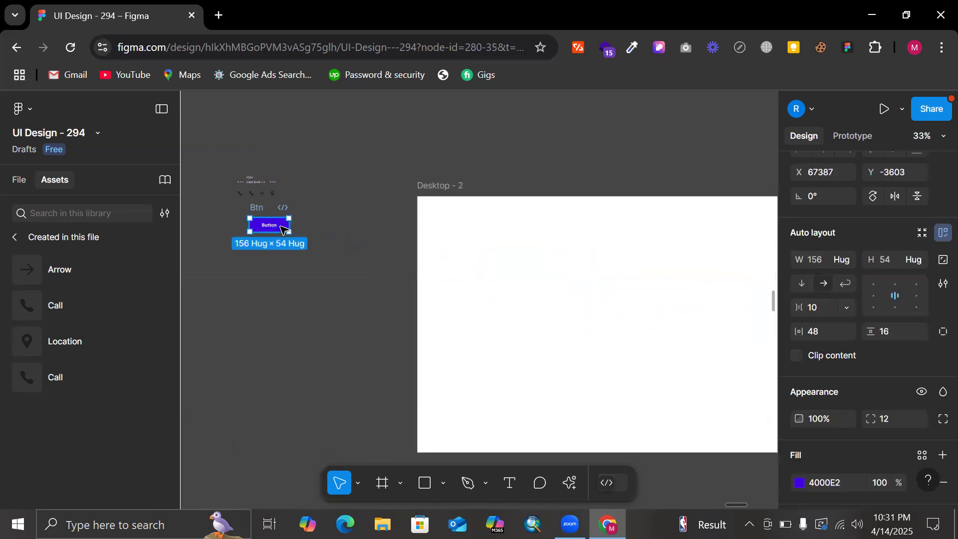
click(438, 187)
scroll(437, 188, right, 5)
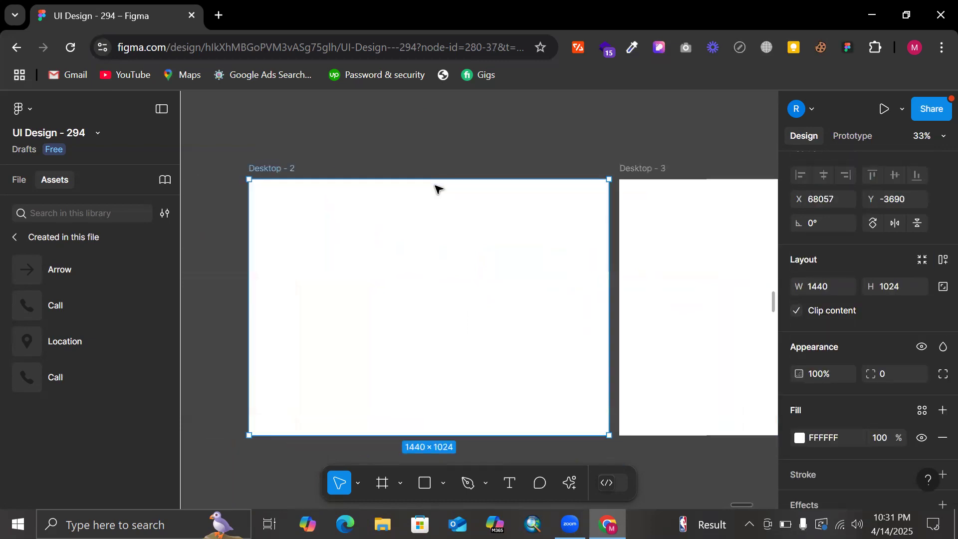
key(Return)
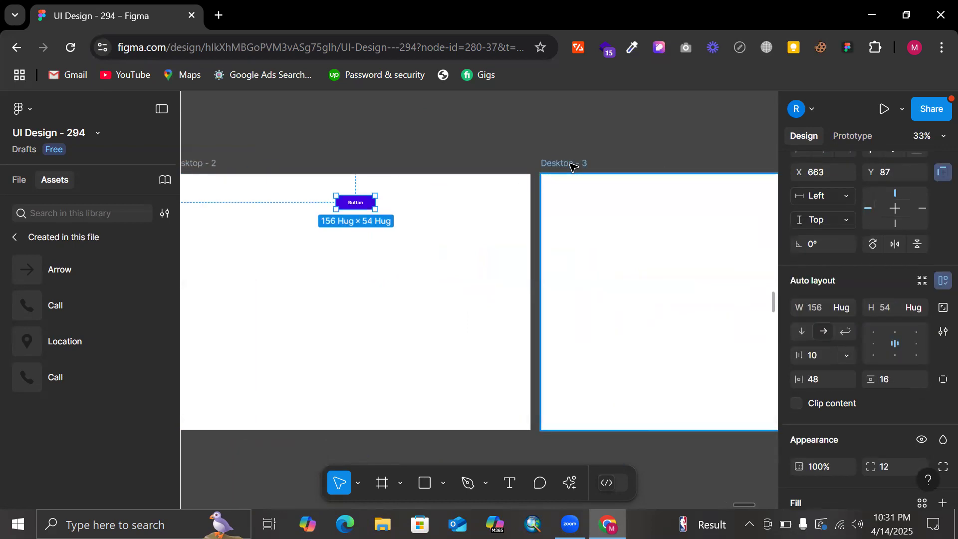
click(573, 163)
key(Escape)
key(ctrl+v)
scroll(573, 165, right, 3)
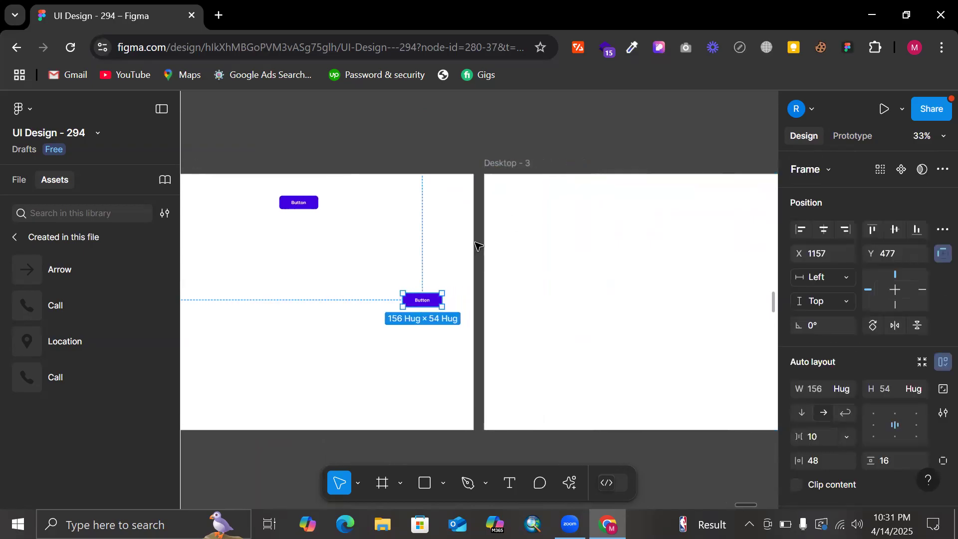
key(Delete)
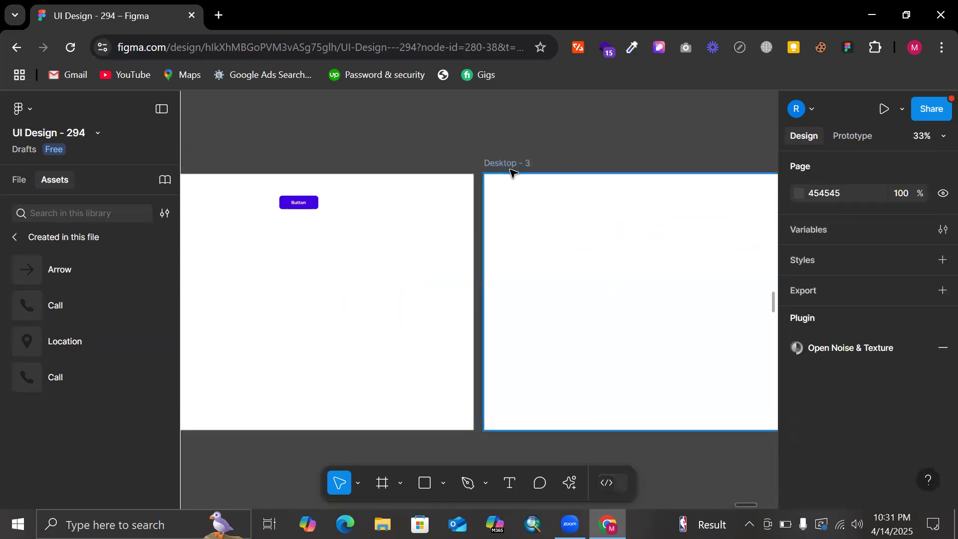
- Paste a copy of the Btn frame into the Desktop - 3 frame
click(509, 165)
key(ctrl+v)
scroll(514, 173, right, 20)
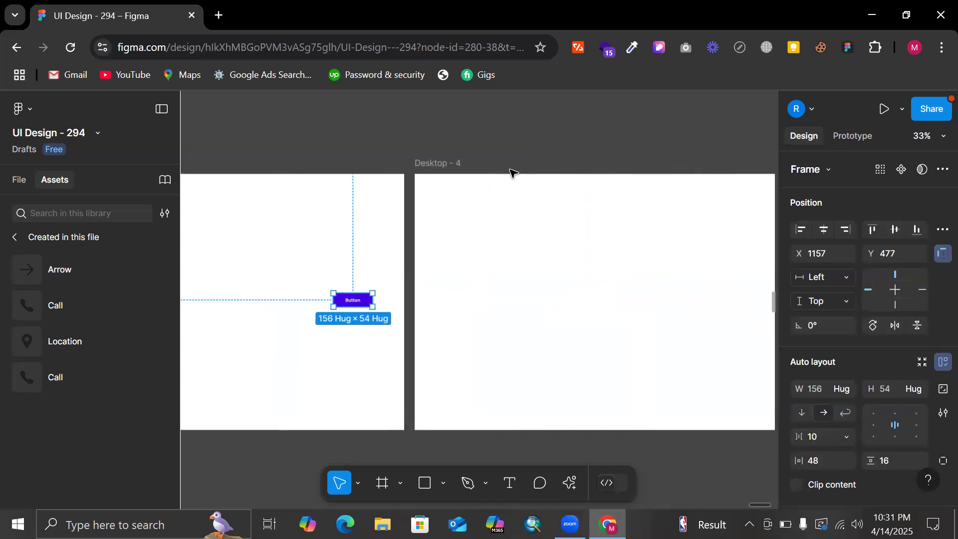
scroll(344, 287, left, 10)
scroll(343, 287, left, 10)
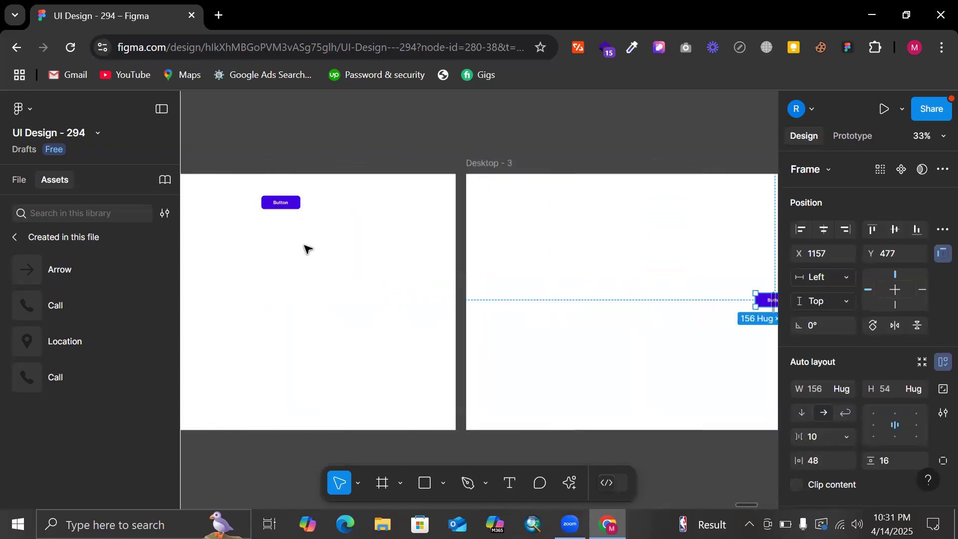
- Align the Btn copies in Desktop - 2 and Desktop - 3 along their top edges
shift+click(315, 205)
scroll(599, 205, right, 10)
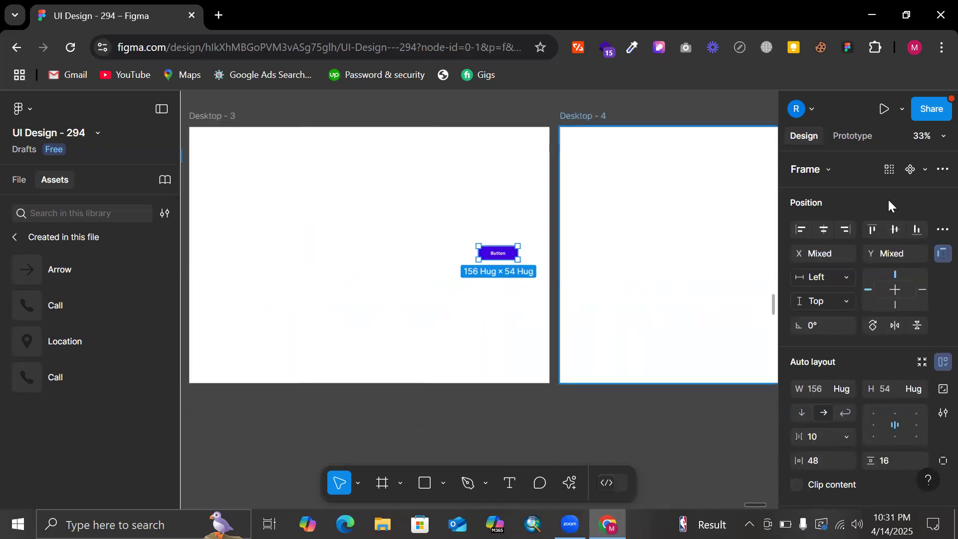
click(875, 228)
- Paste a copy of the Btn frame into the Desktop - 4 frame
scroll(624, 198, right, 6)
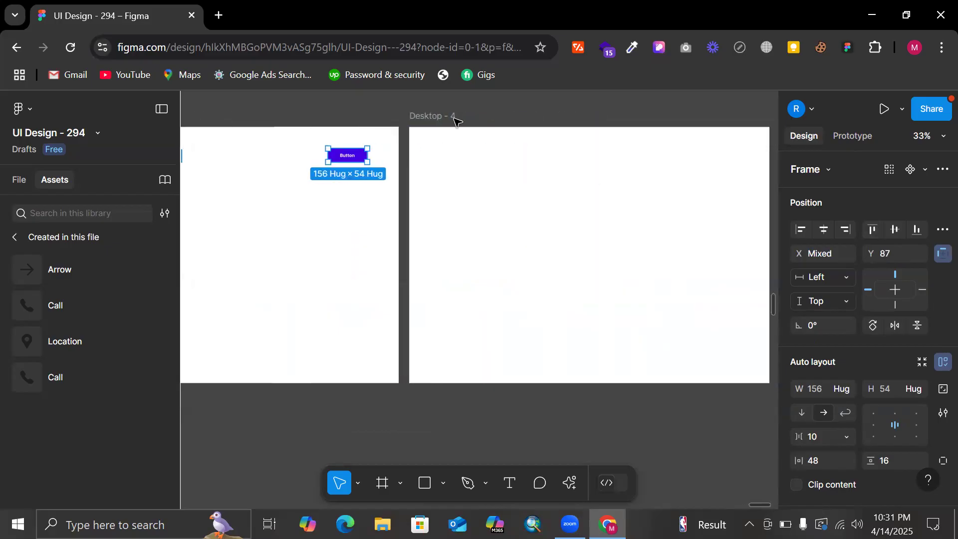
click(433, 116)
key(ctrl+v)
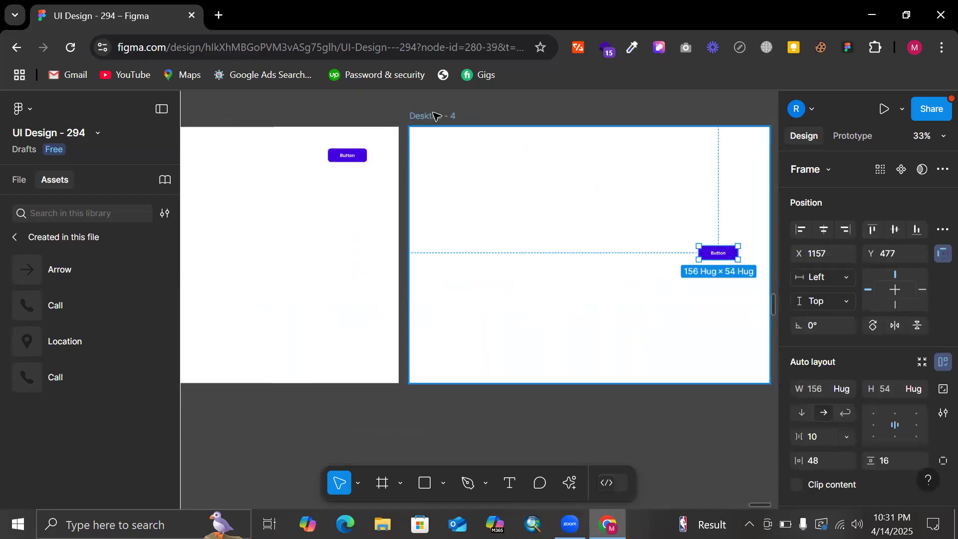
shift+click(364, 158)
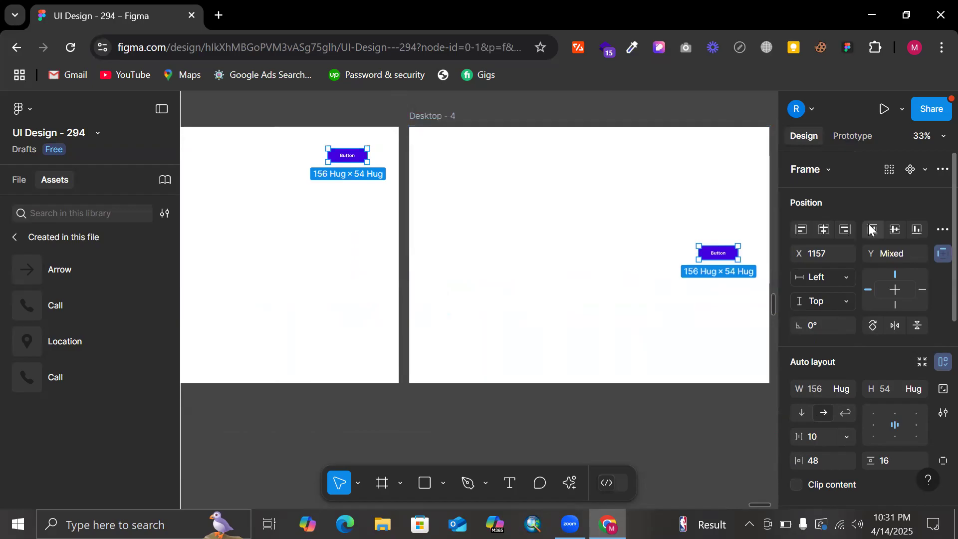
click(871, 228)
key(ctrl+z)
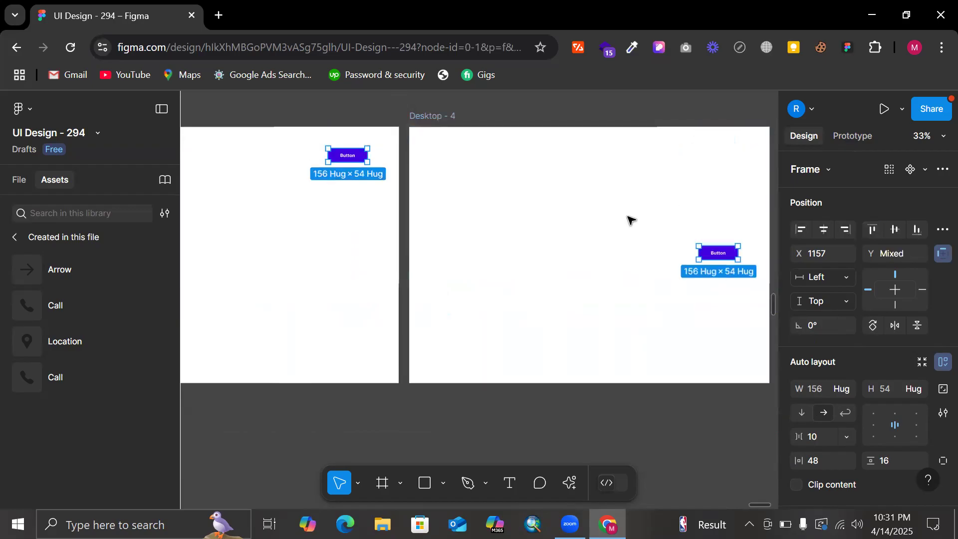
click(655, 226)
scroll(655, 226, up, 3)
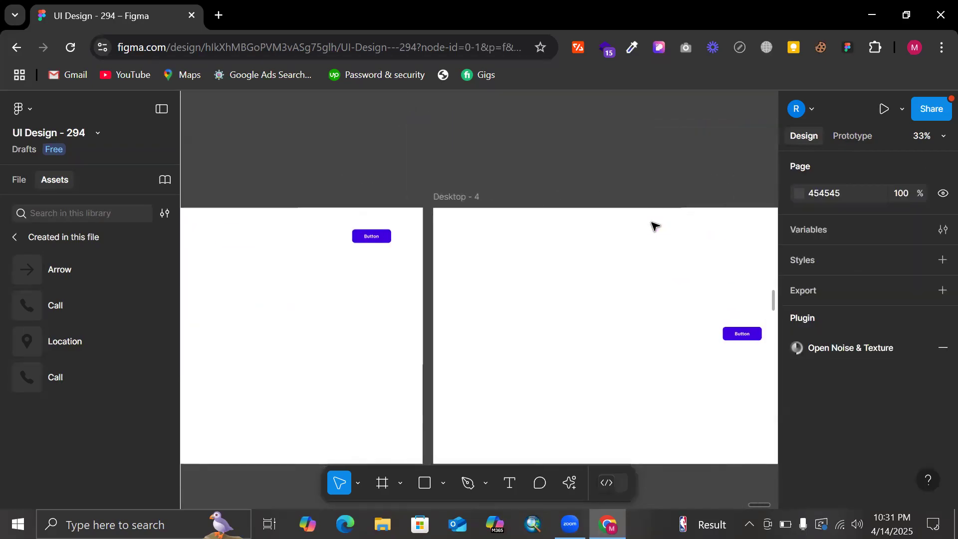
- Top-align the Btn copy in Desktop - 4 with the one in Desktop - 3
click(376, 239)
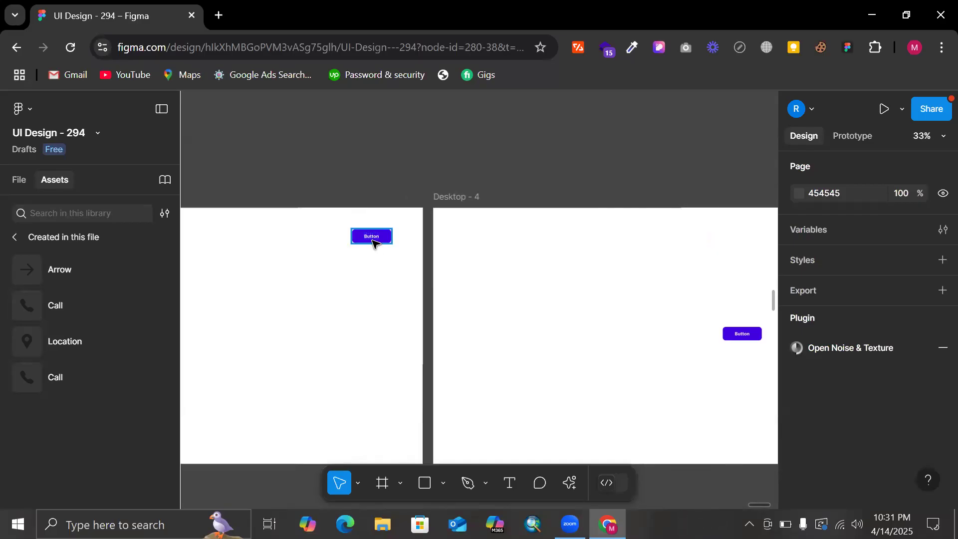
shift+click(724, 329)
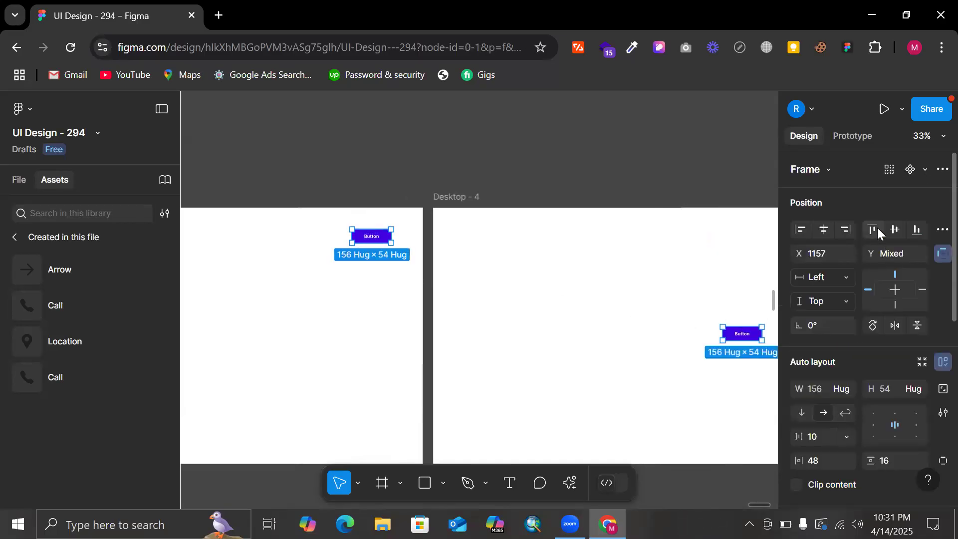
click(873, 229)
click(637, 171)
- Delete the three Btn copies from Desktop - 2, Desktop - 3 and Desktop - 4 together
scroll(637, 171, left, 8)
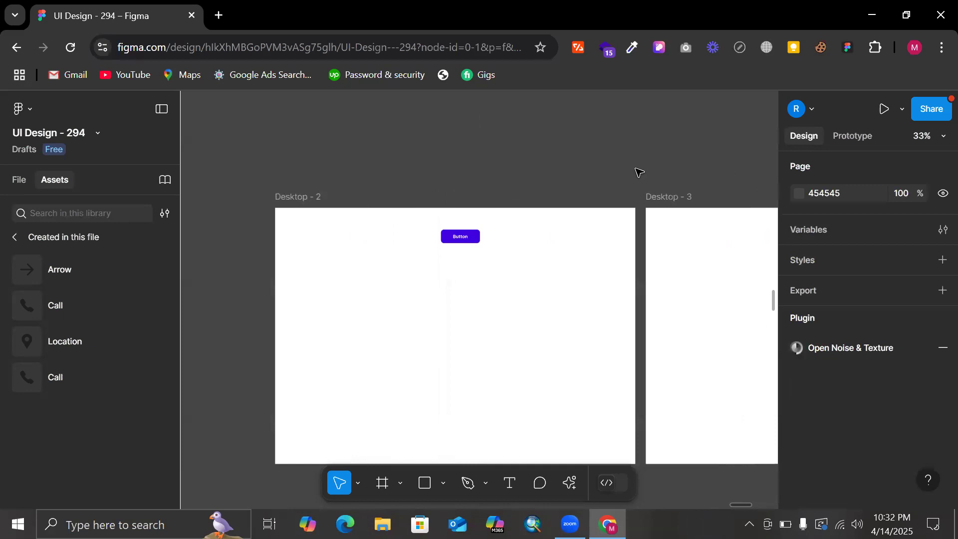
scroll(636, 171, right, 10)
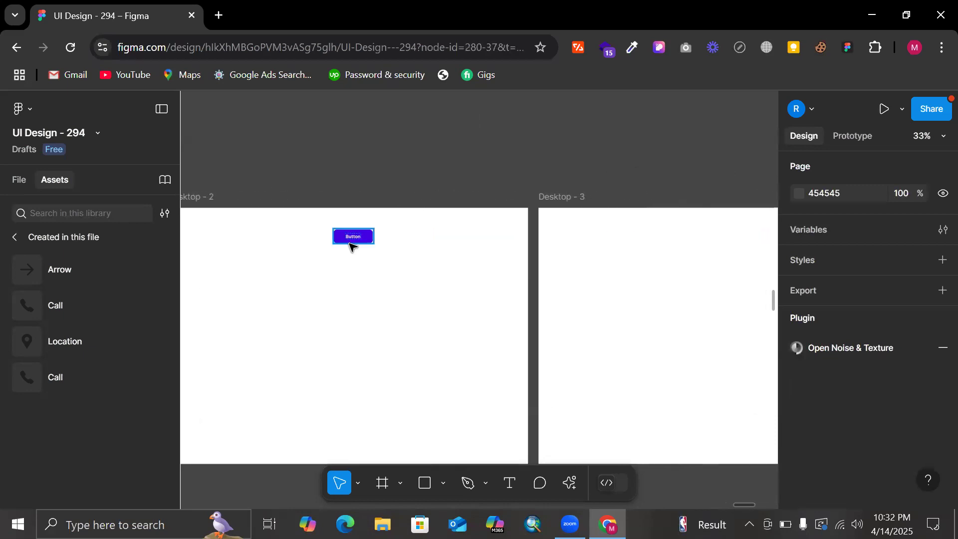
click(350, 240)
scroll(349, 243, right, 5)
scroll(542, 257, right, 4)
shift+click(505, 243)
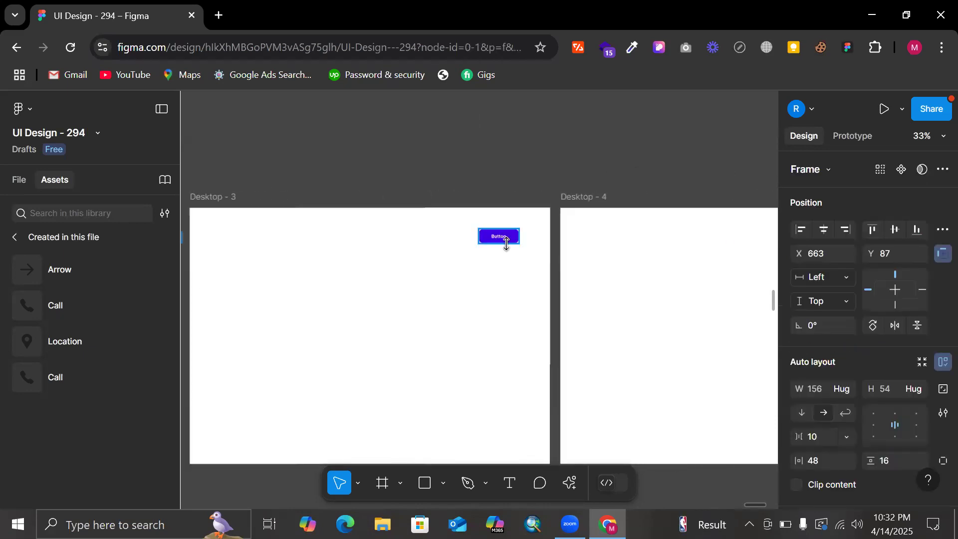
scroll(508, 245, right, 6)
scroll(508, 246, down, 1)
scroll(534, 224, right, 2)
shift+click(560, 199)
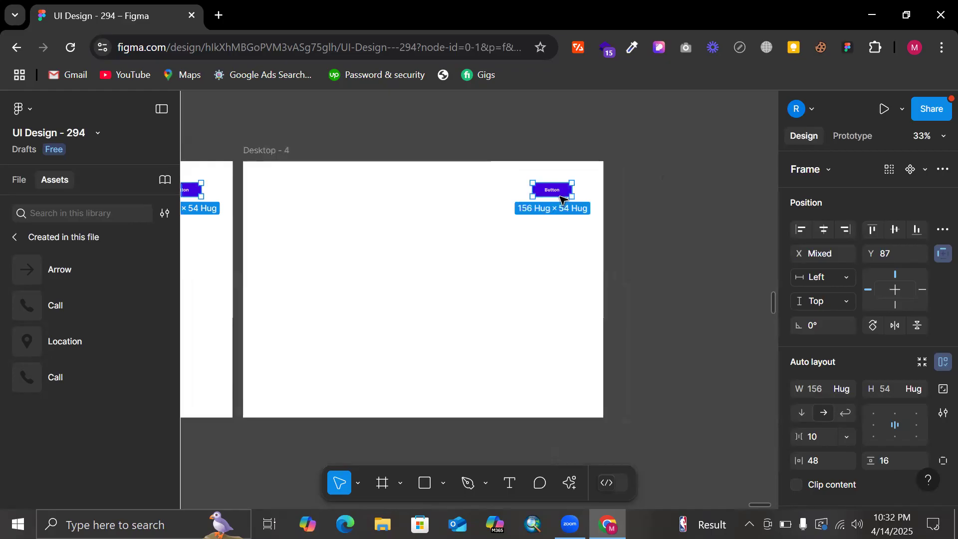
key(Delete)
- Duplicate the original Btn frame and place the copy below it at about X 67395, Y -3505
scroll(560, 199, left, 6)
scroll(580, 304, up, 10)
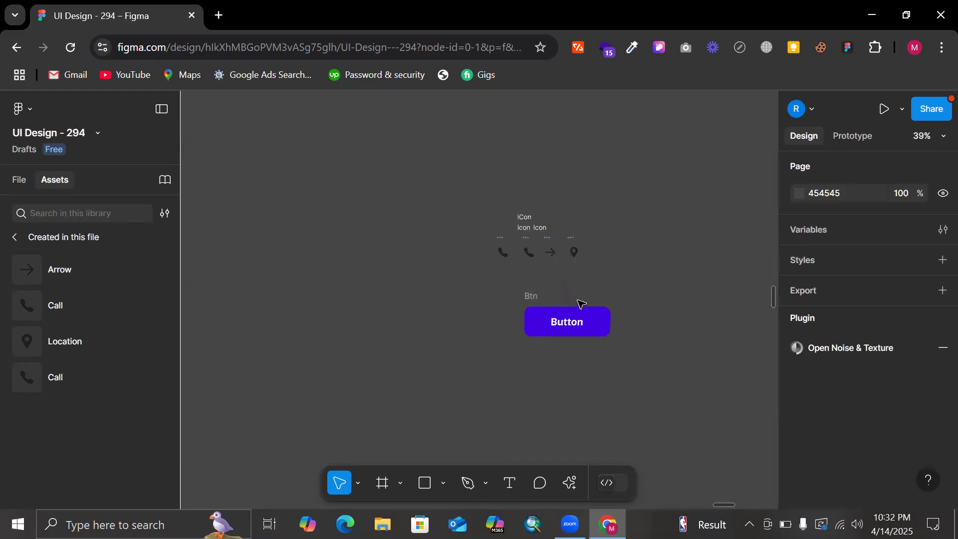
click(486, 302)
scroll(516, 294, down, 2)
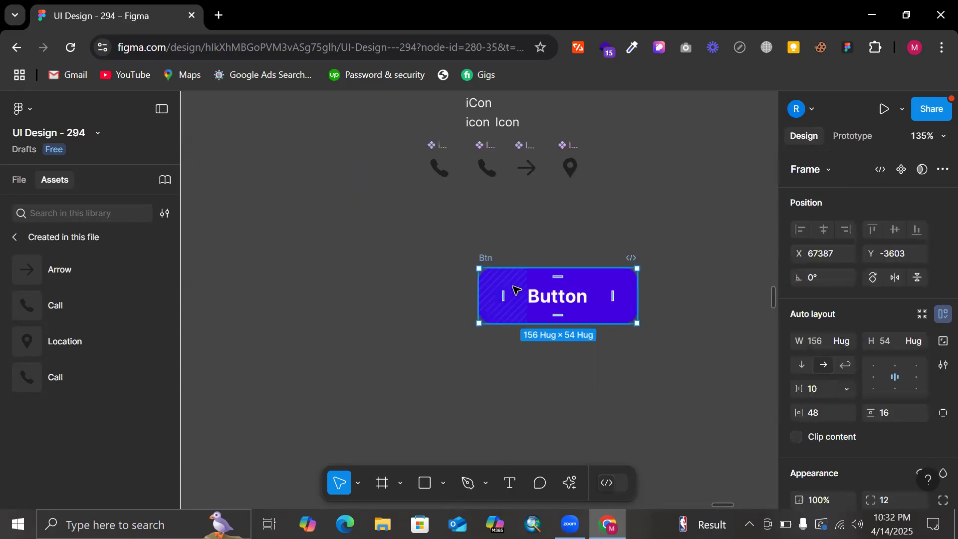
drag(517, 290, 521, 388)
key(ctrl+d)
drag(521, 238, 519, 254)
click(502, 361)
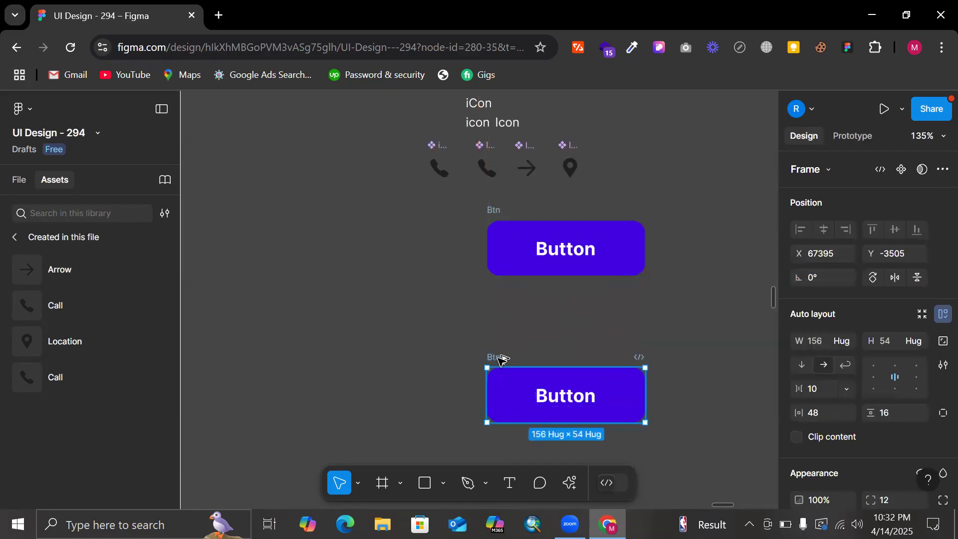
key(Escape)
scroll(501, 360, right, 5)
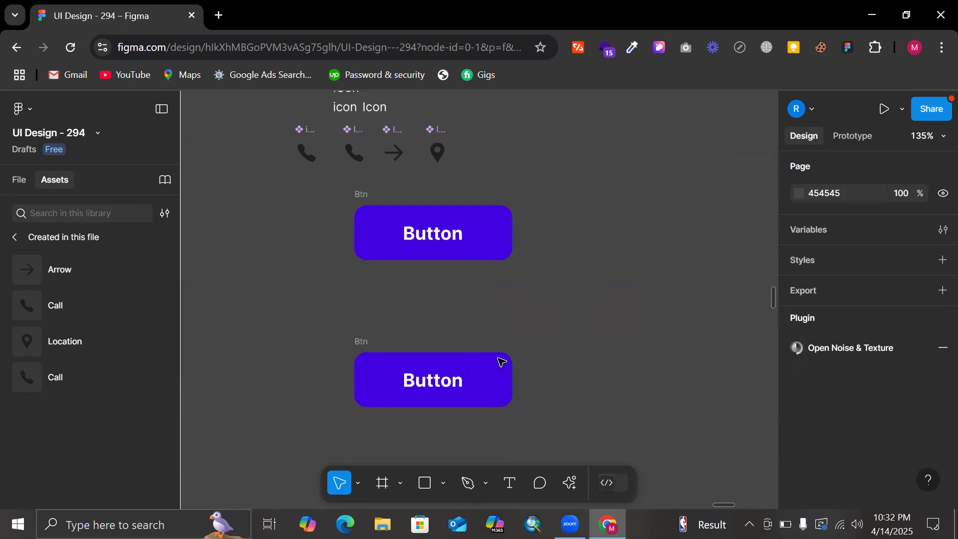
- Convert the lower Btn frame into a component
click(364, 344)
key(Escape)
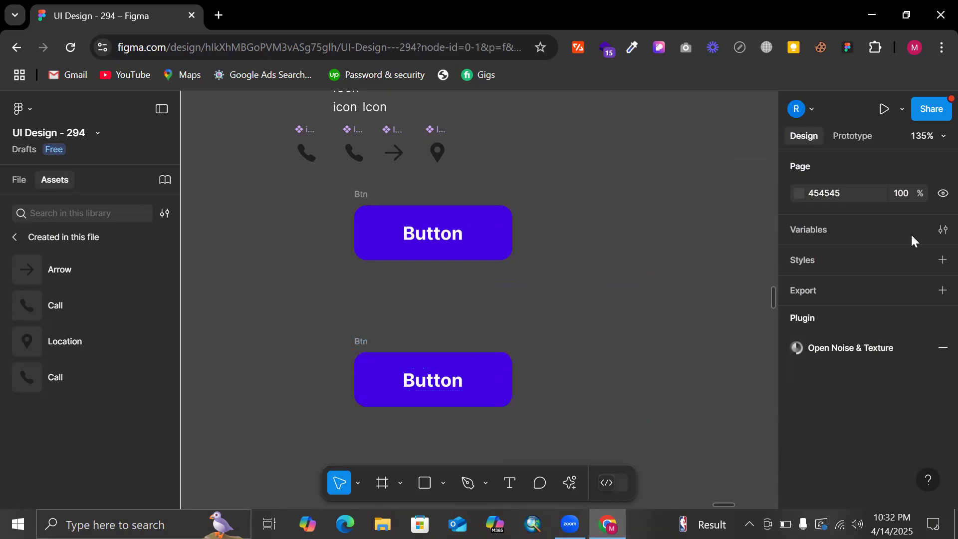
click(362, 344)
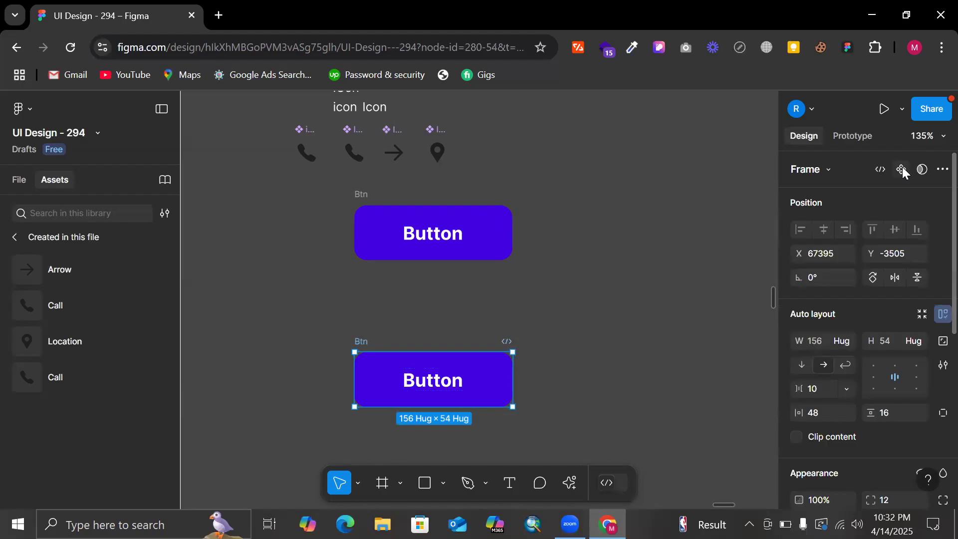
click(904, 171)
- Place an instance of the Btn component in Desktop - 2's upper-right area, at about X 1193, Y 93
scroll(518, 335, right, 5)
ctrl+scroll(518, 336, down, 5)
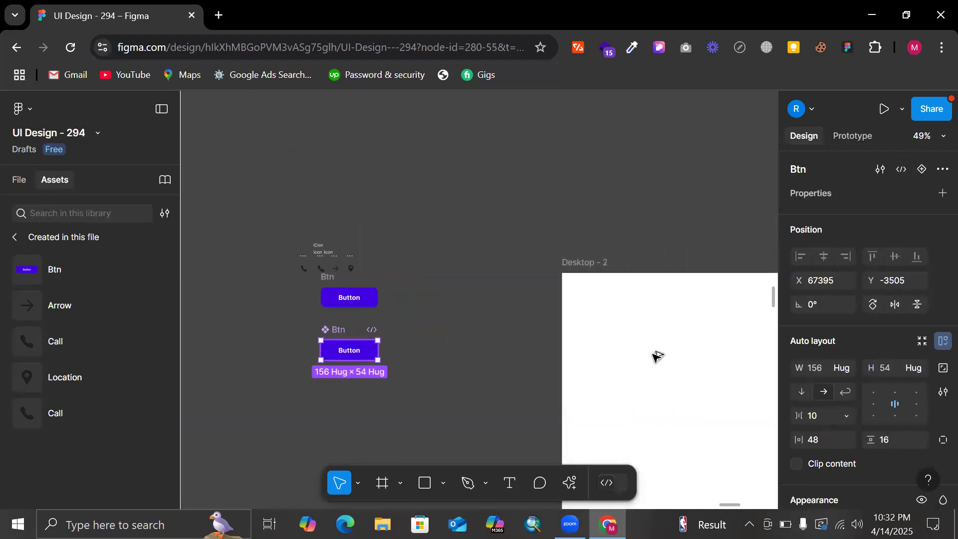
drag(349, 349, 722, 353)
scroll(723, 356, right, 5)
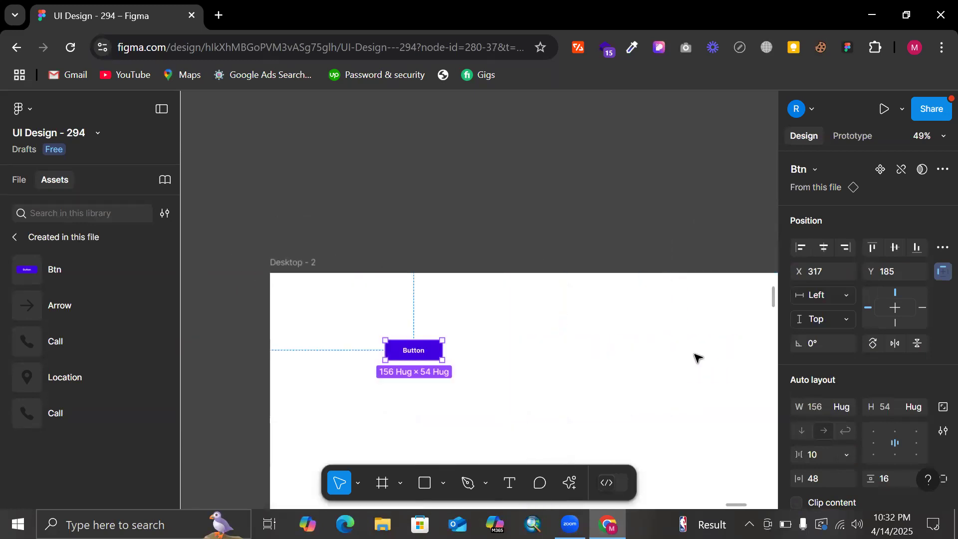
ctrl+scroll(697, 357, down, 5)
drag(591, 347, 638, 341)
- Delete the empty Desktop - 3 and Desktop - 4 frames
scroll(641, 342, right, 3)
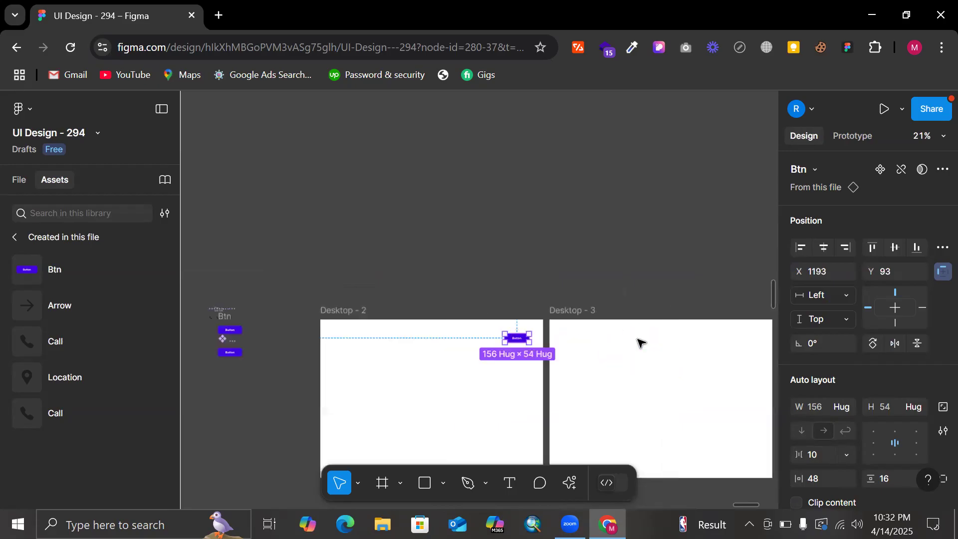
click(551, 310)
scroll(644, 305, right, 3)
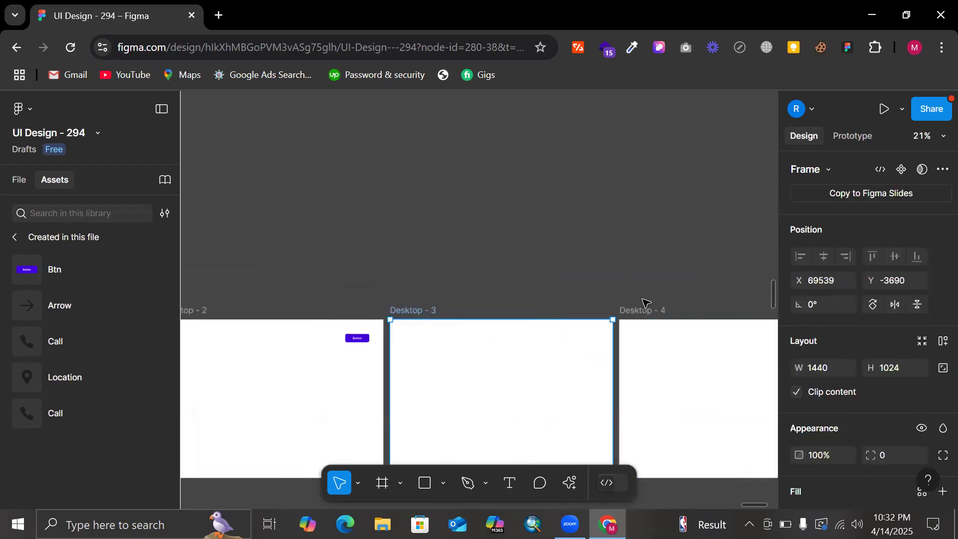
shift+click(647, 306)
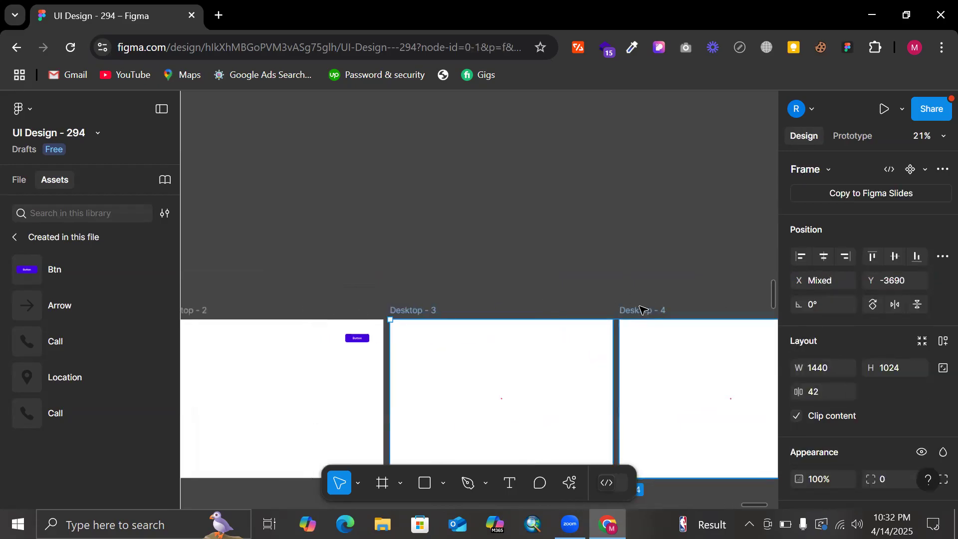
key(Delete)
- Duplicate Desktop - 2 with its button instance twice to form a row, leaving gaps of about 104 and 79
scroll(642, 310, left, 3)
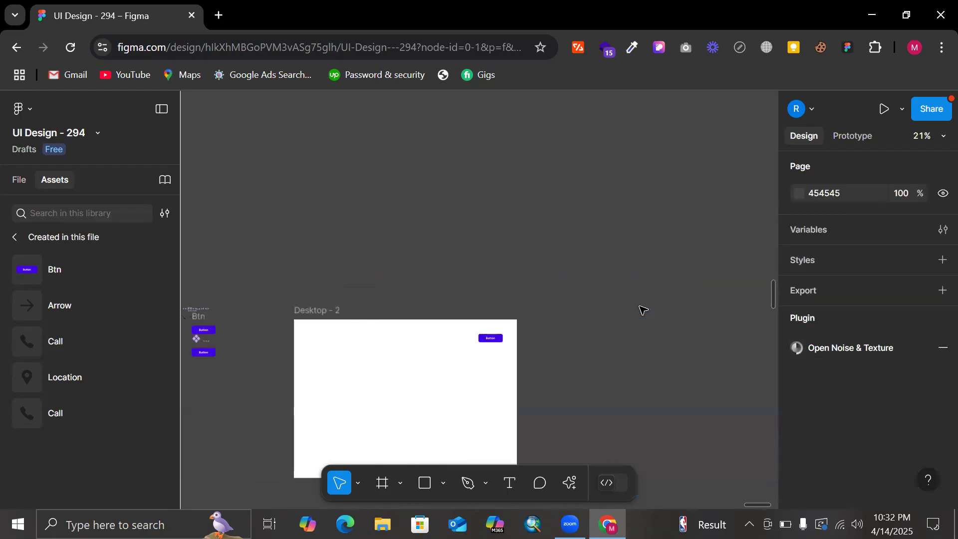
drag(338, 312, 573, 336)
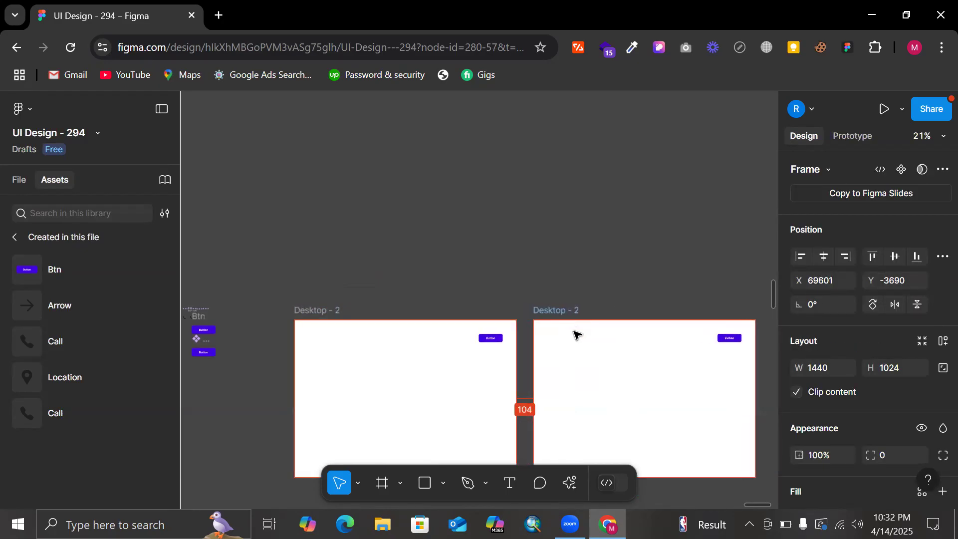
scroll(538, 346, right, 3)
key(ctrl+d)
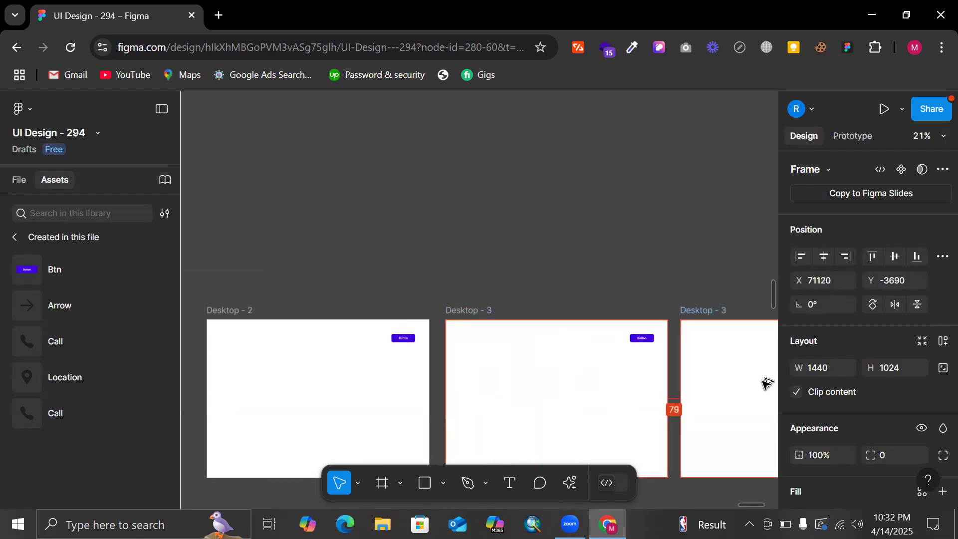
click(658, 291)
- Move the main Btn component to just above Desktop - 2, at about X 68173, Y -3816
scroll(657, 290, left, 6)
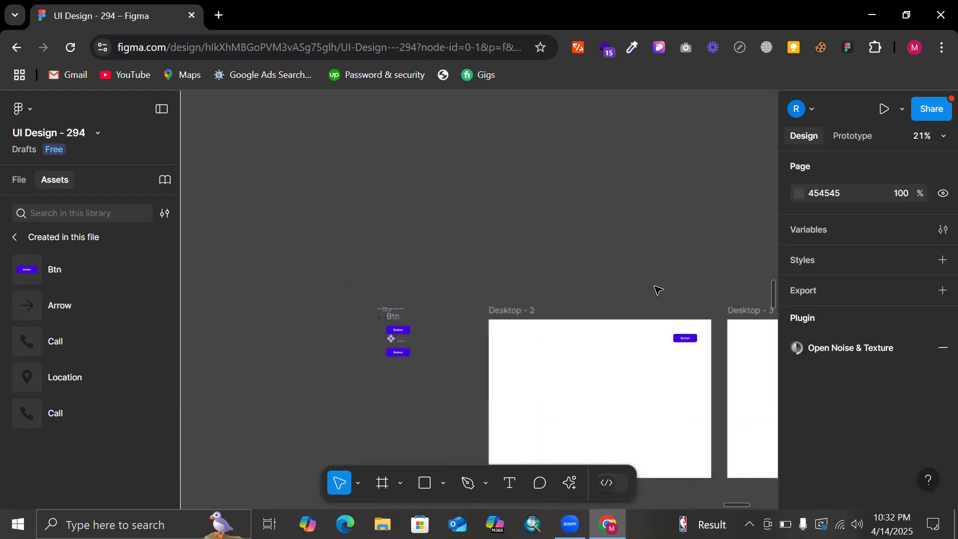
scroll(503, 346, up, 3)
scroll(372, 360, up, 4)
click(357, 341)
drag(355, 334, 756, 176)
scroll(756, 176, down, 4)
scroll(758, 178, right, 8)
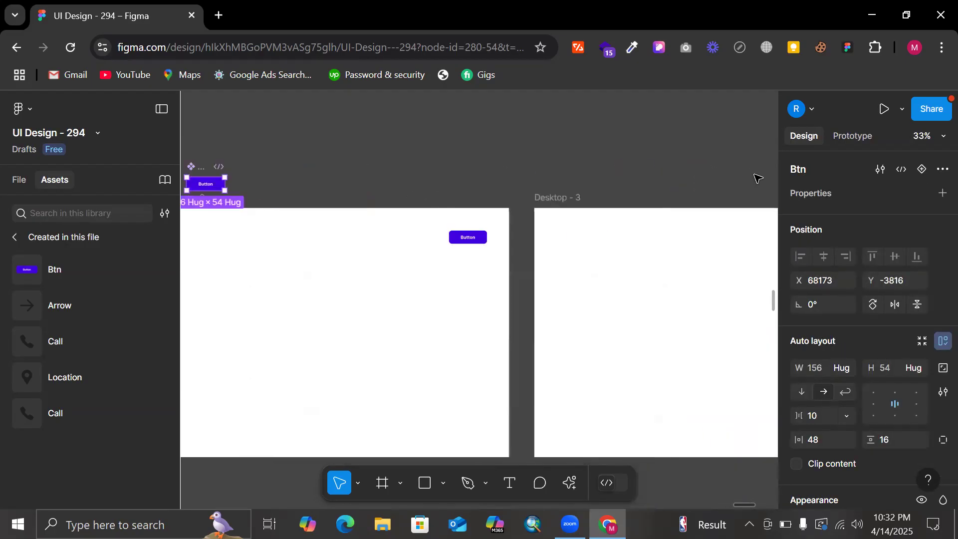
- Move the Btn main component from above Desktop - 2 to the empty canvas above Desktop - 3
scroll(499, 165, left, 4)
scroll(504, 166, down, 2)
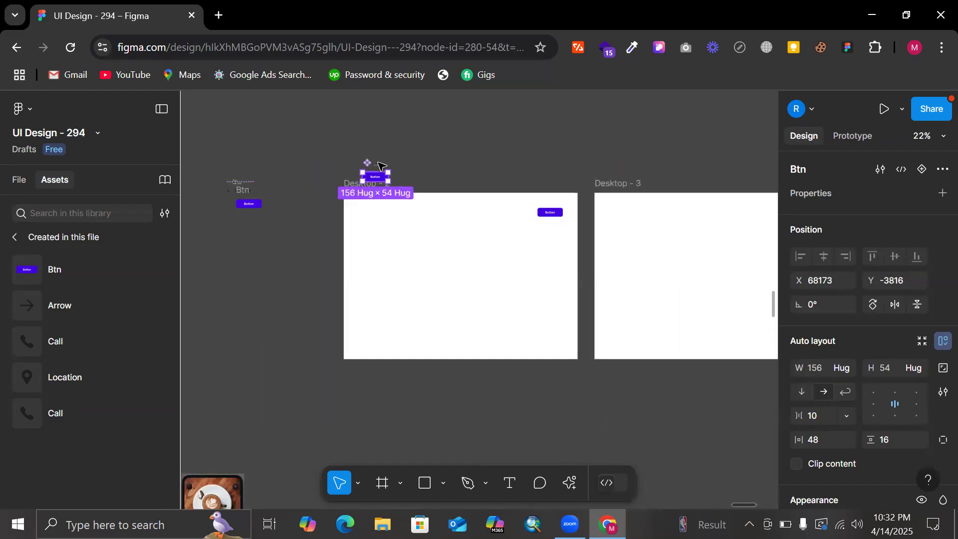
drag(383, 165, 674, 147)
scroll(554, 170, right, 6)
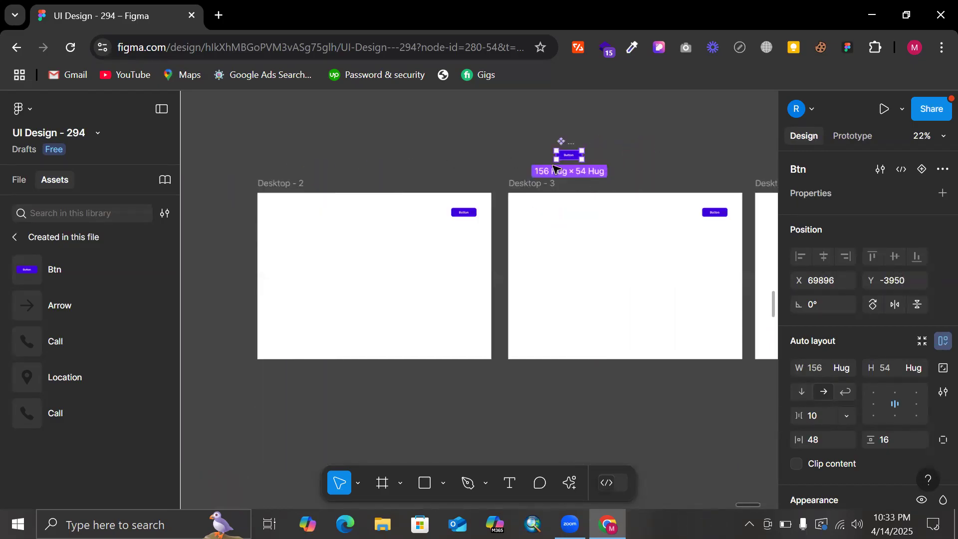
scroll(551, 195, left, 5)
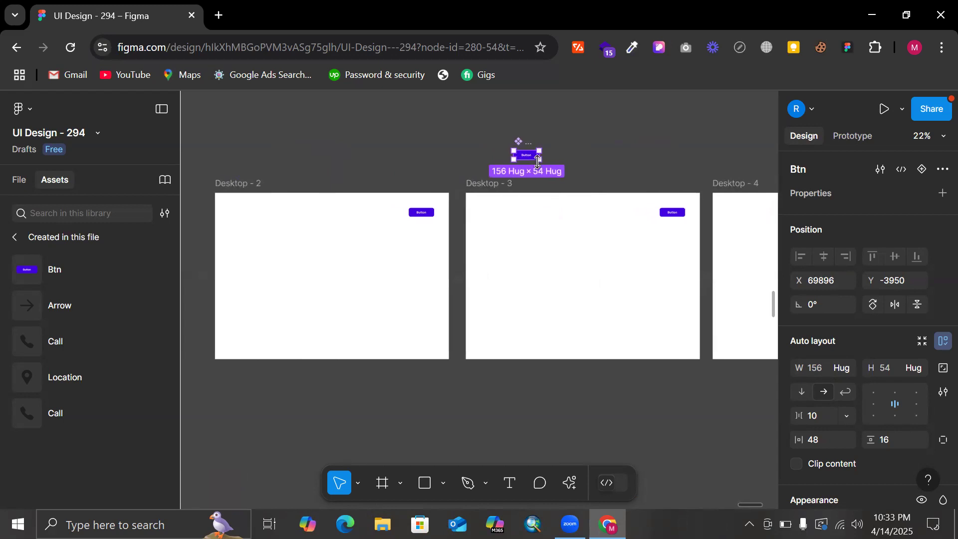
- Change the Btn main component's label to "See Testimonial"
scroll(519, 160, up, 5)
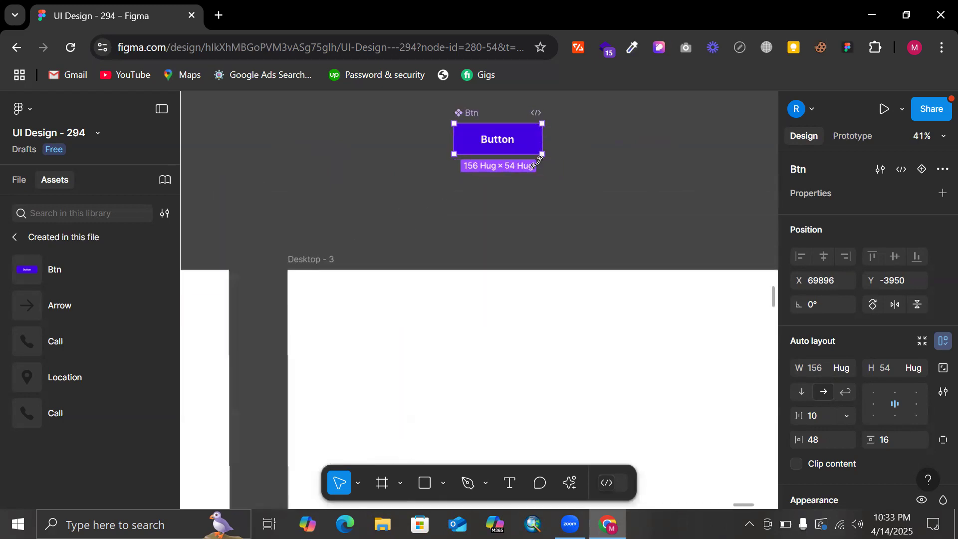
double_click(498, 143)
double_click(498, 143)
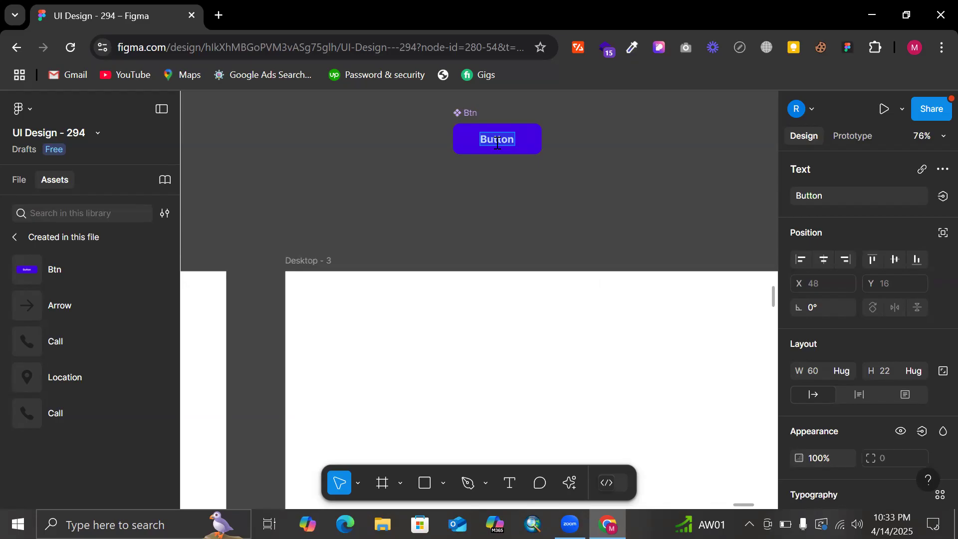
text(SEe)
key(BackSpace)
key(BackSpace)
text(ee)
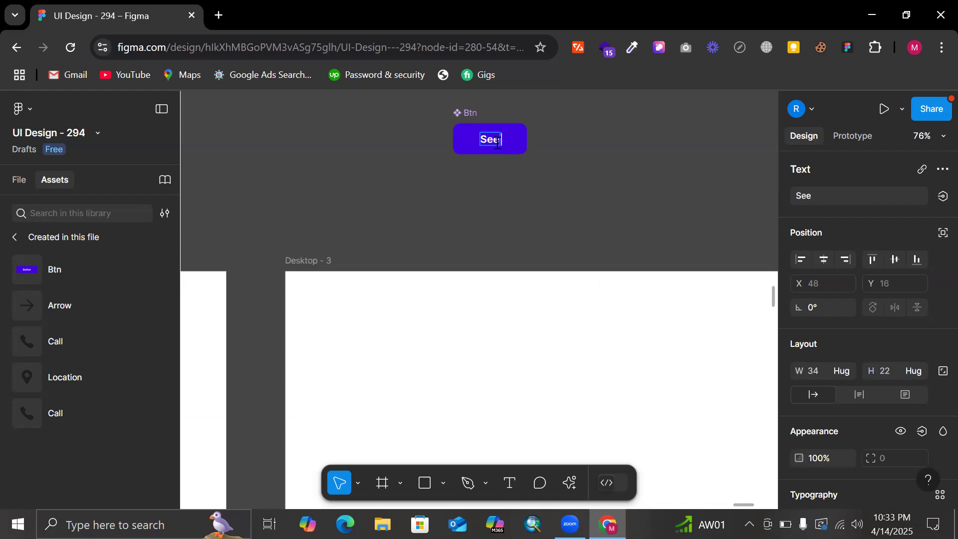
text( Testimonial)
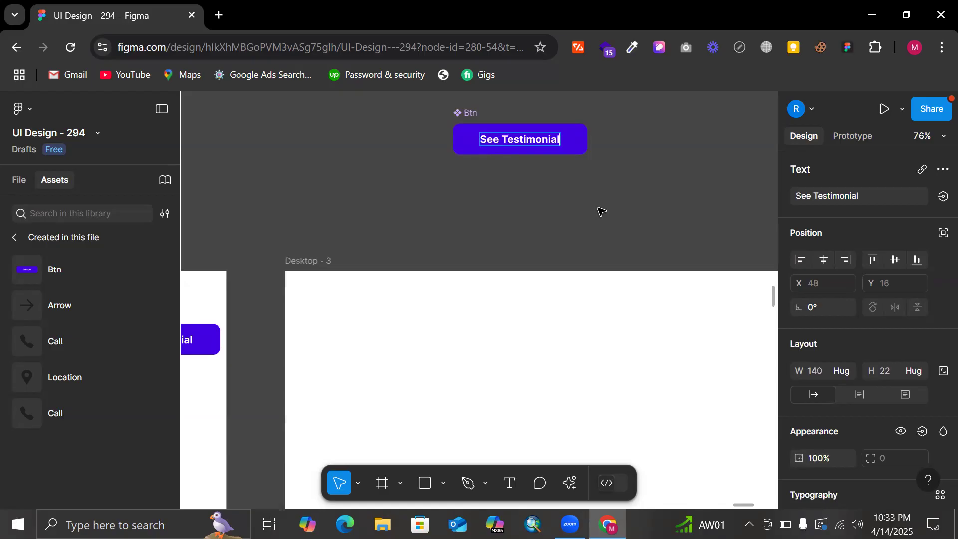
key(Escape)
- Compare the button instances in Desktop - 2 and Desktop - 3 with the relabelled Btn main component above them
scroll(599, 211, left, 5)
scroll(599, 211, right, 3)
scroll(596, 210, down, 3)
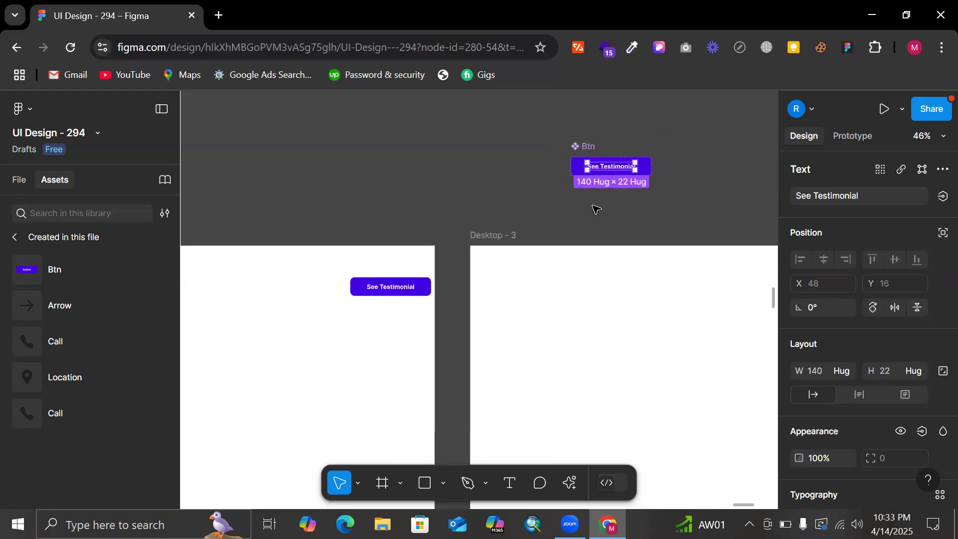
scroll(514, 130, down, 3)
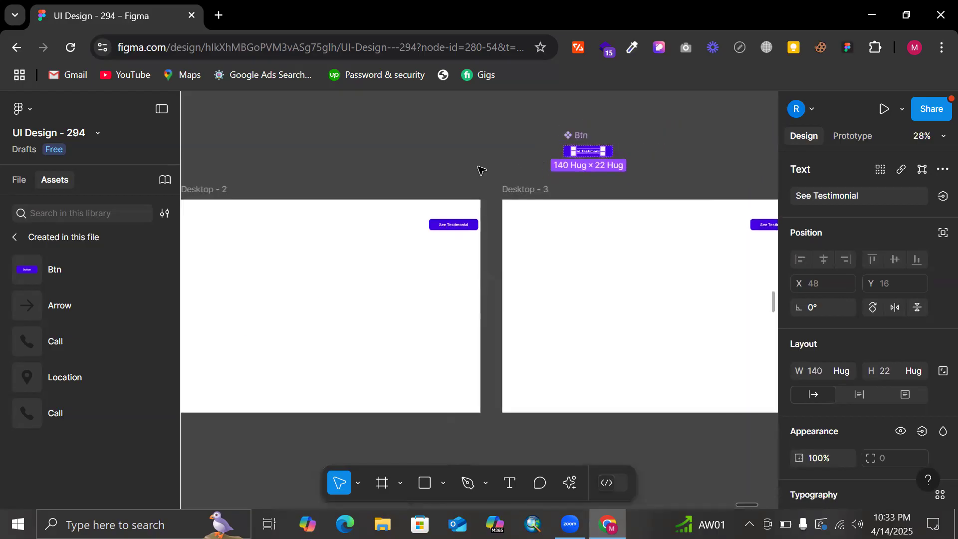
scroll(571, 141, up, 2)
scroll(519, 172, right, 3)
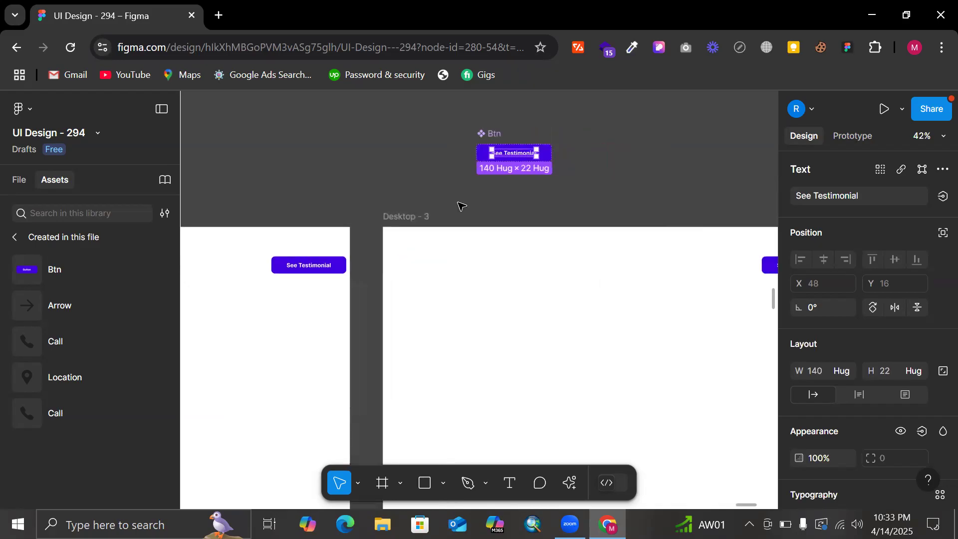
scroll(535, 272, right, 5)
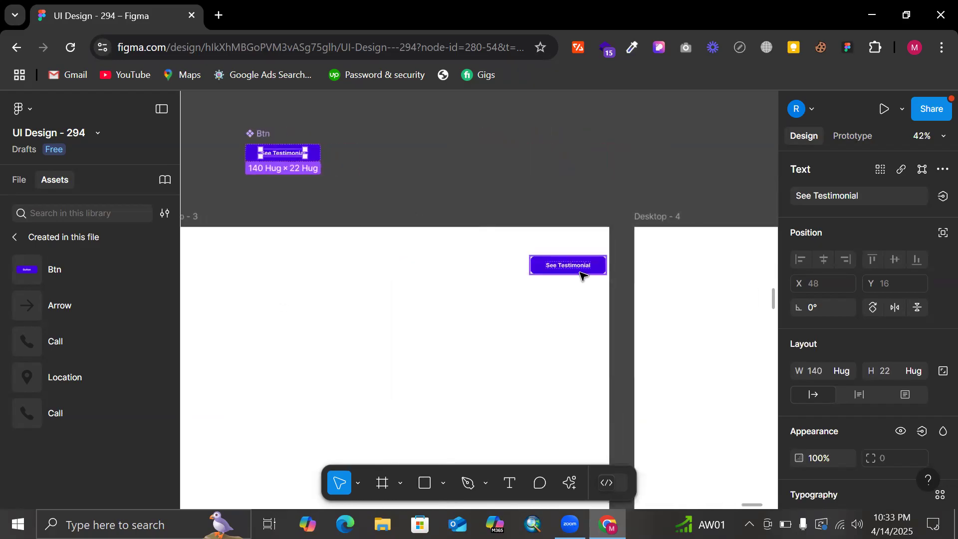
scroll(582, 274, right, 10)
scroll(515, 272, left, 5)
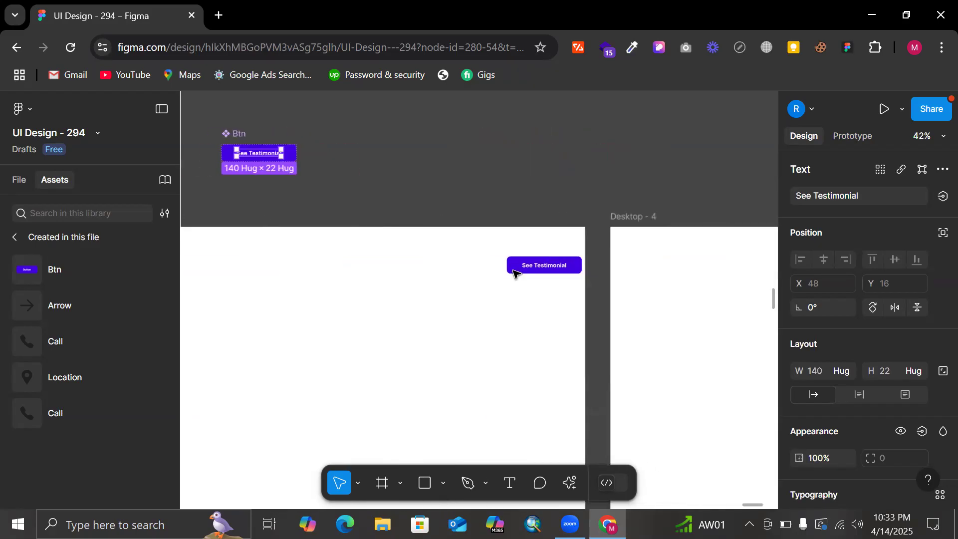
scroll(293, 150, up, 5)
scroll(243, 158, left, 10)
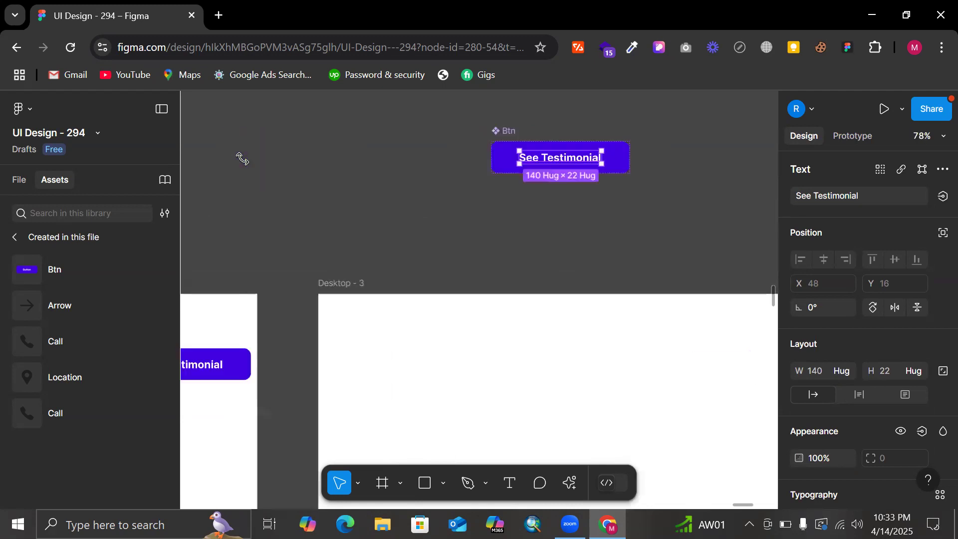
scroll(554, 226, left, 7)
scroll(547, 229, right, 2)
scroll(548, 229, down, 5)
scroll(551, 229, right, 3)
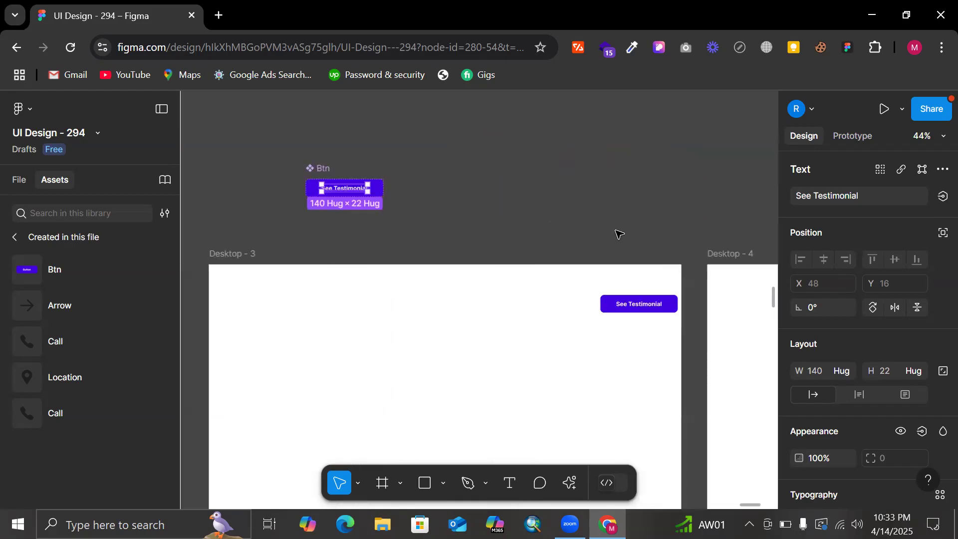
click(619, 234)
scroll(430, 218, left, 3)
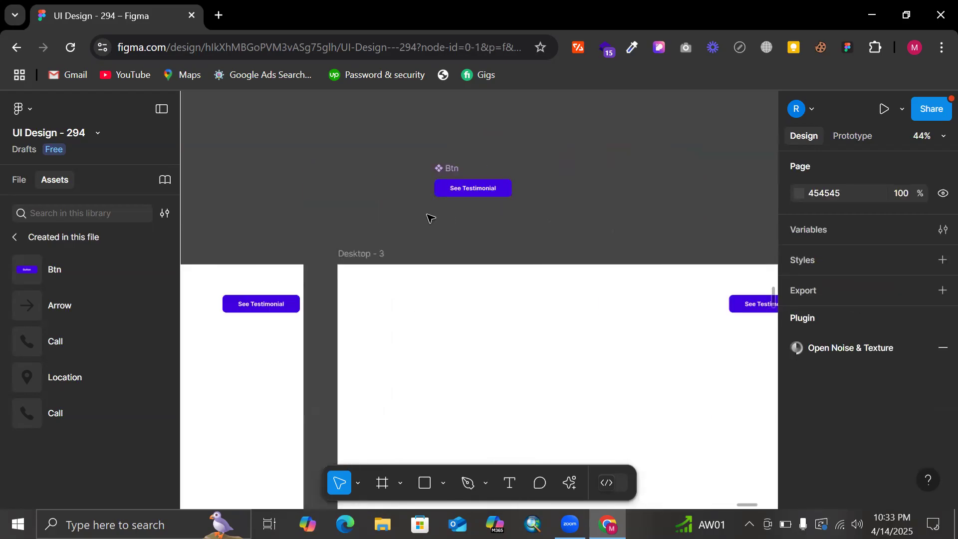
- Undo the label change on the Btn main component
click(466, 188)
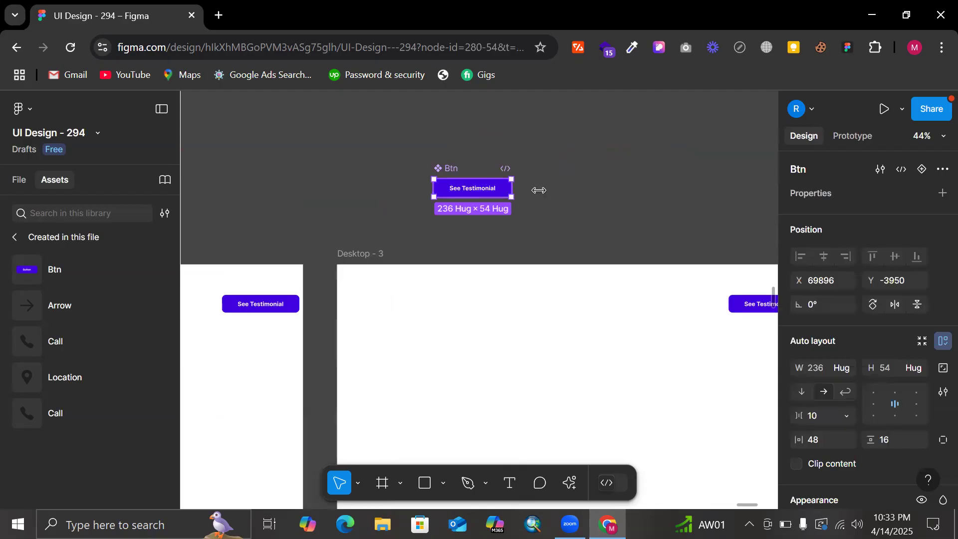
click(512, 188)
double_click(510, 188)
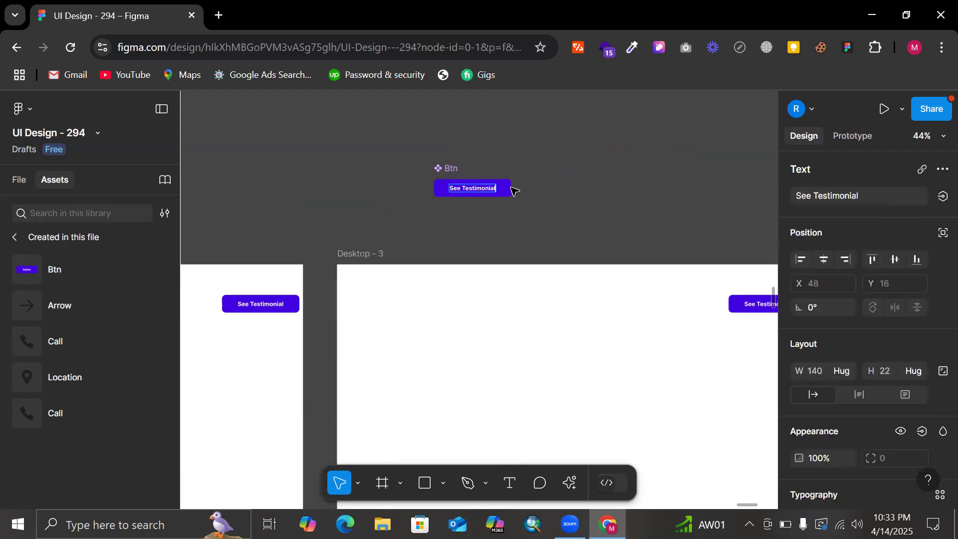
text(SEe)
key(ctrl+z)
key(Escape)
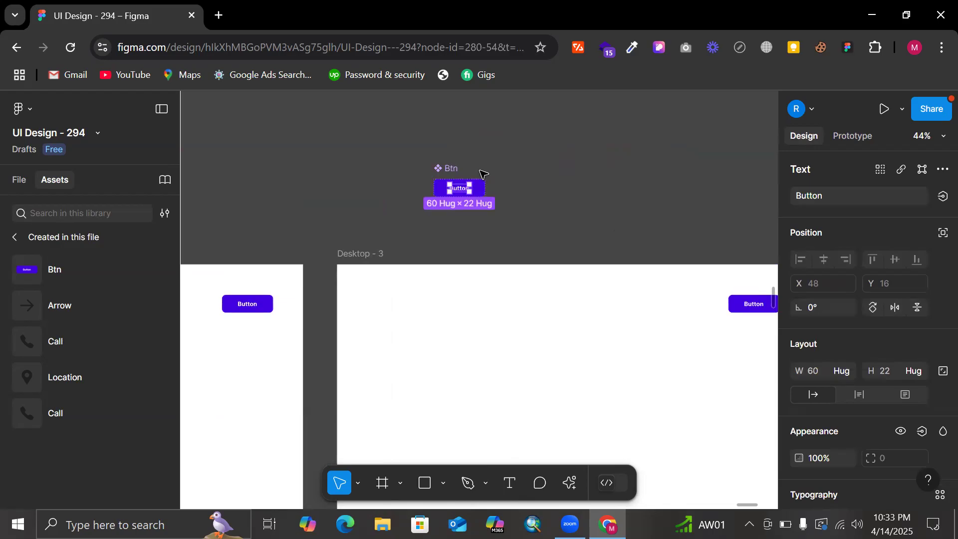
- Narrow the Btn main component to a fixed width of about 108
scroll(474, 172, up, 5)
click(327, 188)
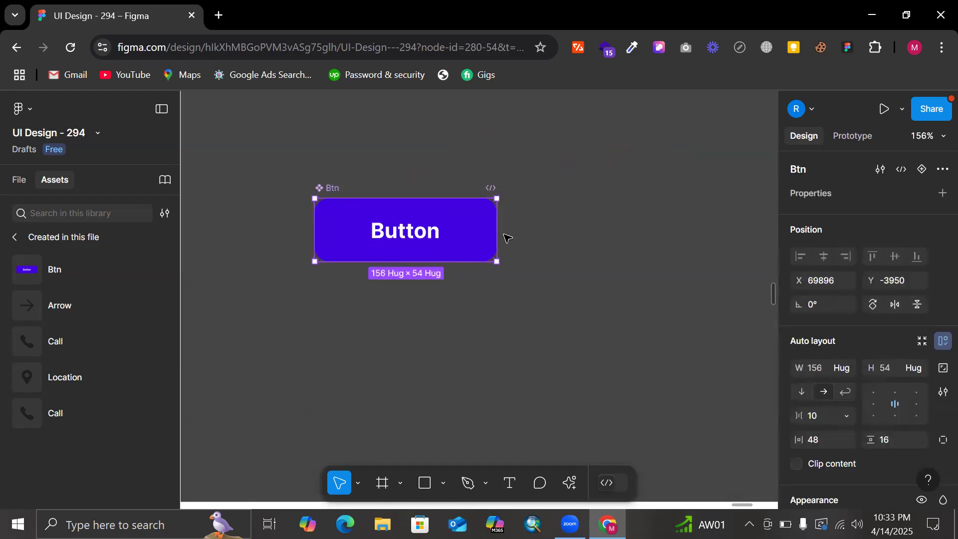
drag(502, 236, 439, 242)
click(539, 244)
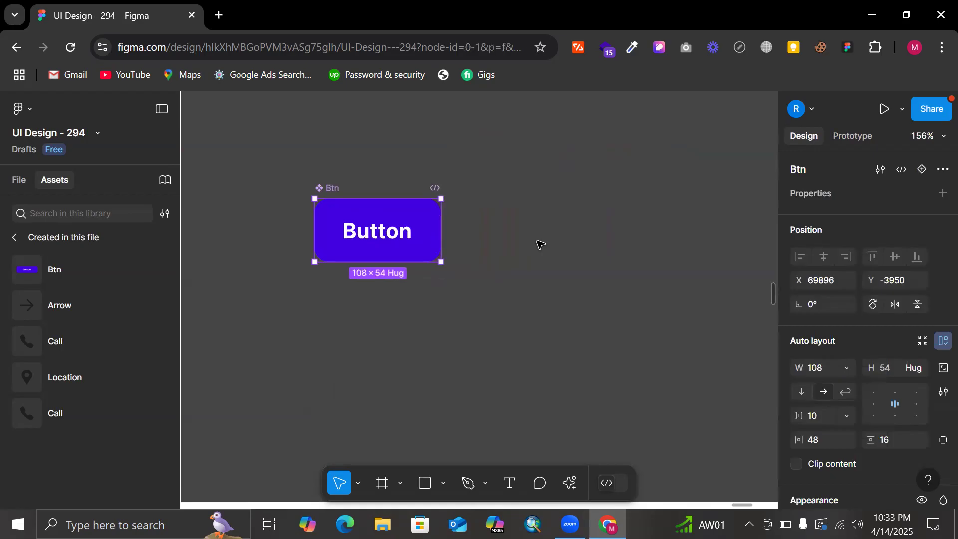
- Replace the narrowed Btn component's label with "see testimonila" and check how its instances in the desktop frames follow
scroll(540, 244, down, 3)
scroll(540, 244, down, 3)
click(491, 239)
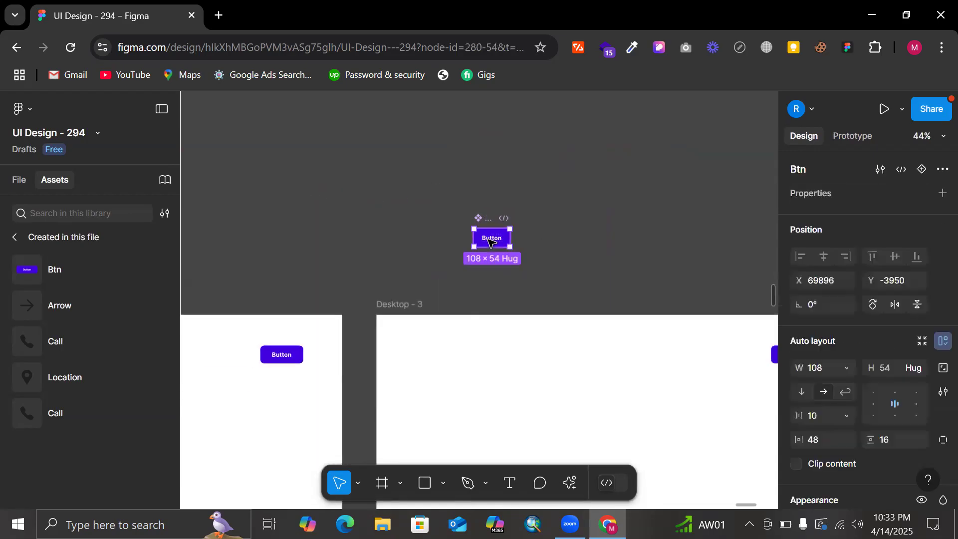
double_click(489, 240)
text(see)
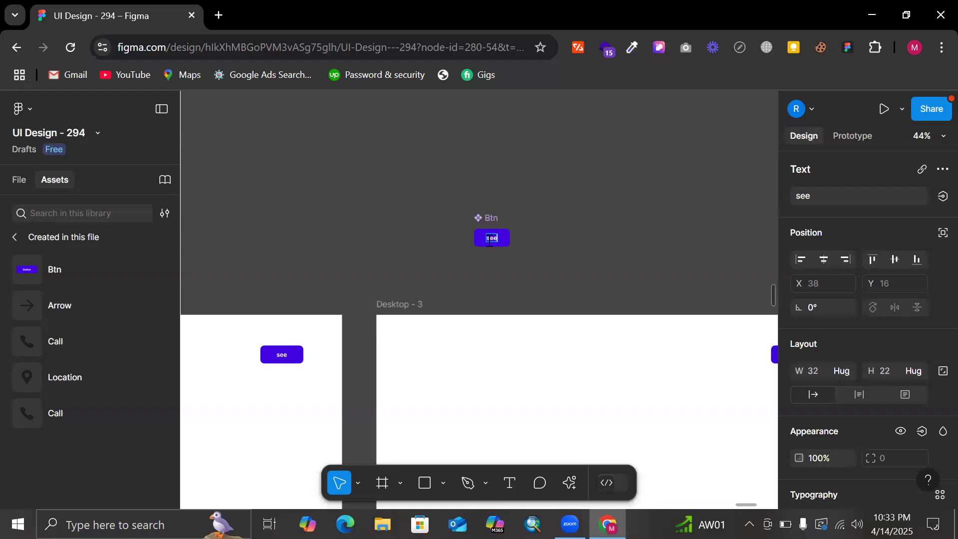
text( testimonila)
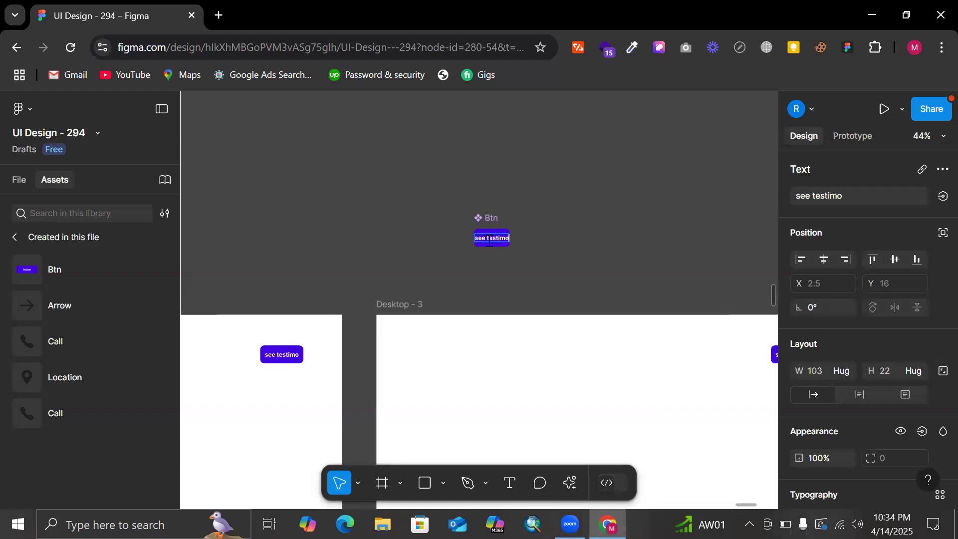
key(Escape)
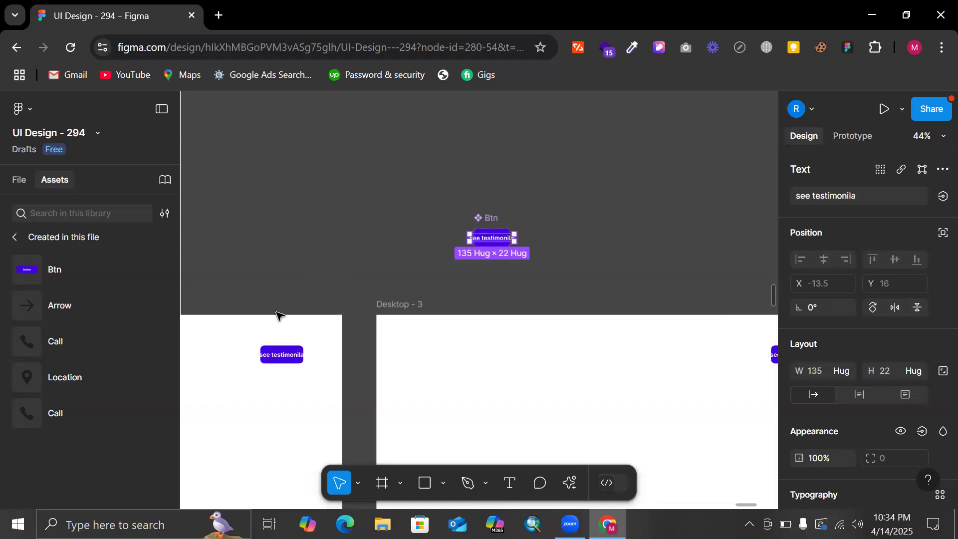
scroll(282, 307, up, 3)
scroll(276, 413, right, 10)
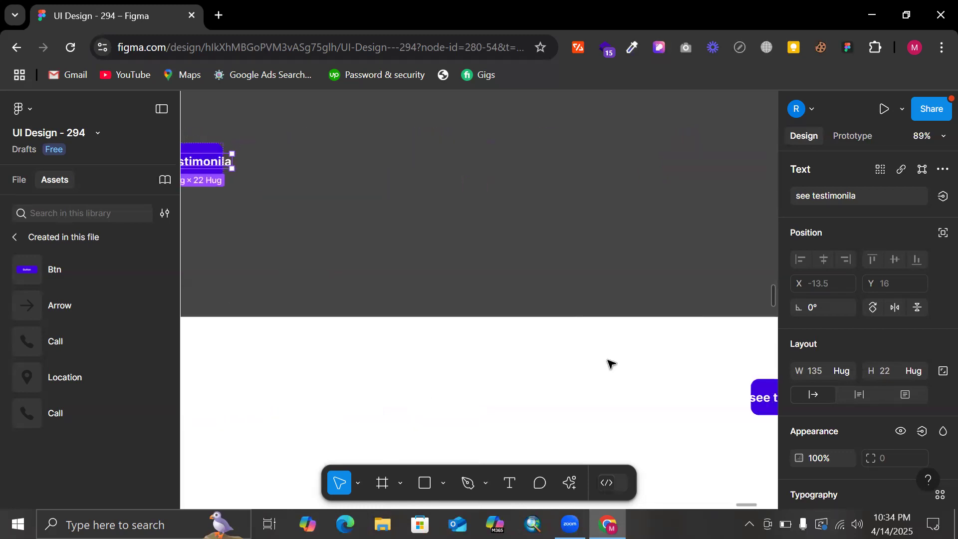
scroll(586, 377, down, 5)
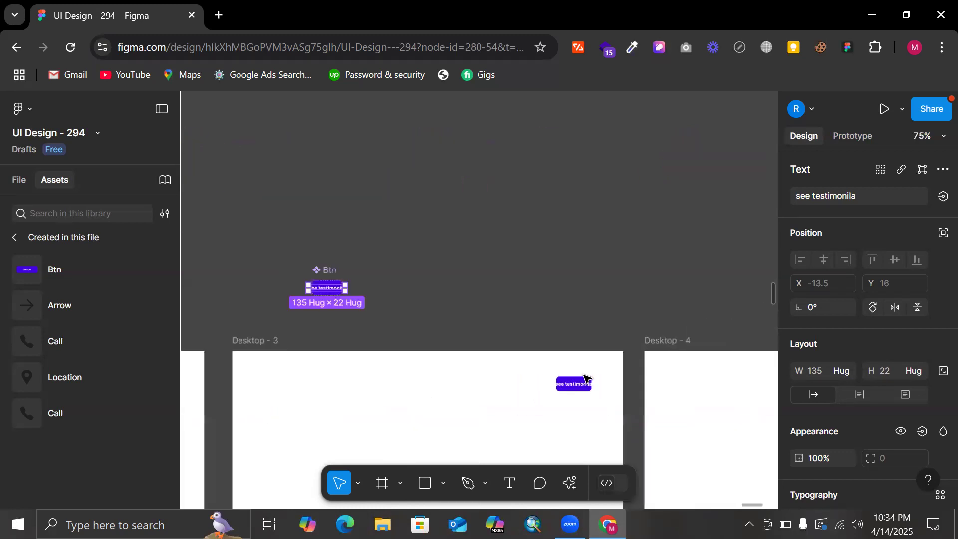
- Undo both the label edit and the width change on the Btn main component, and clear the selection
key(ctrl+z)
key(Escape)
key(Escape)
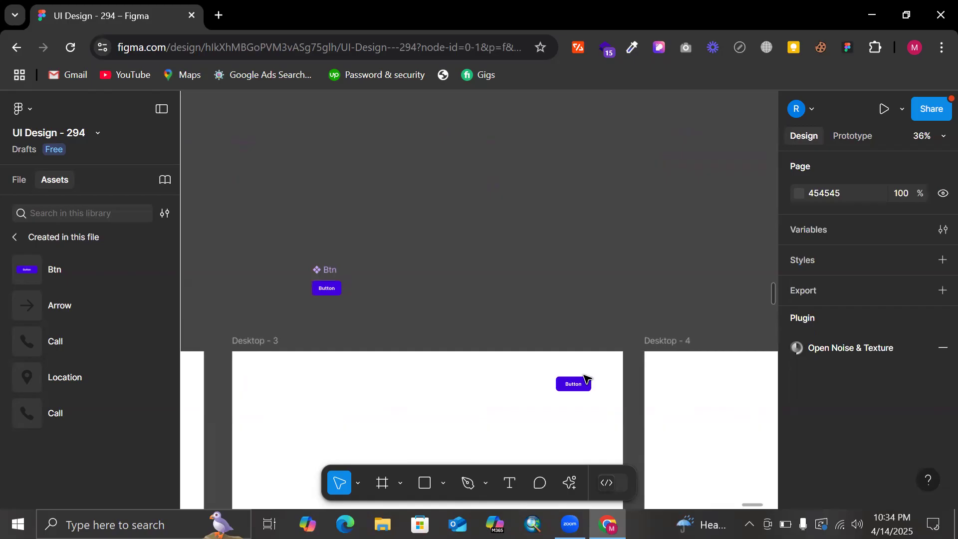
scroll(603, 296, left, 5)
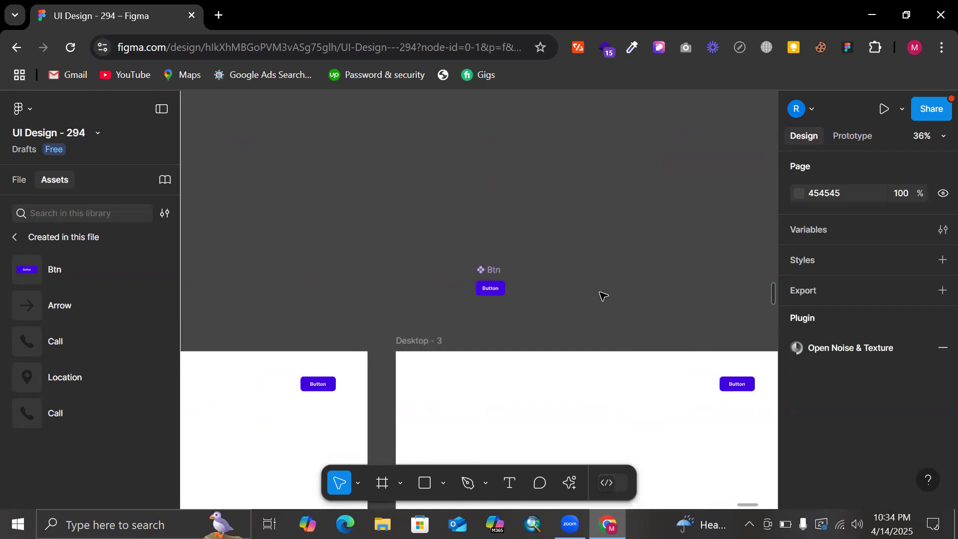
key(ctrl+z)
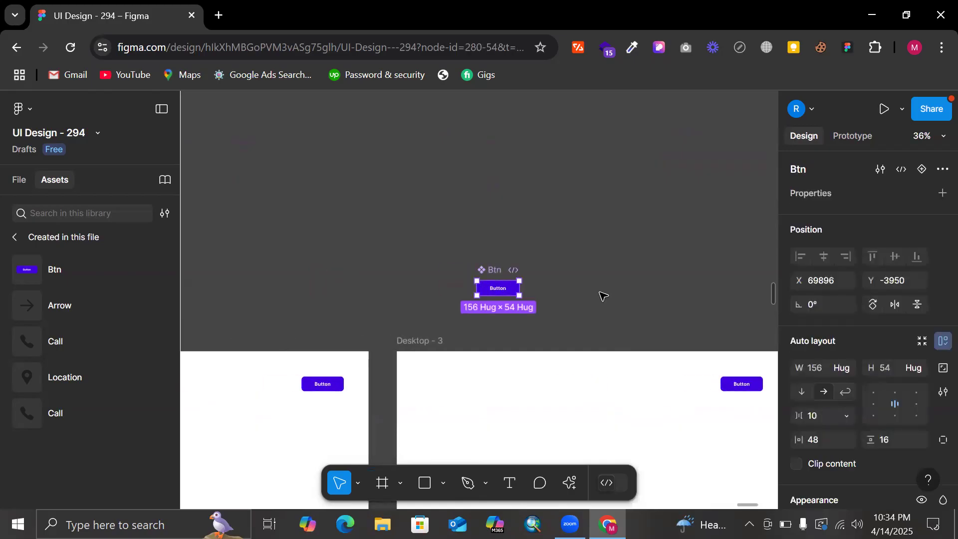
key(Return)
click(603, 296)
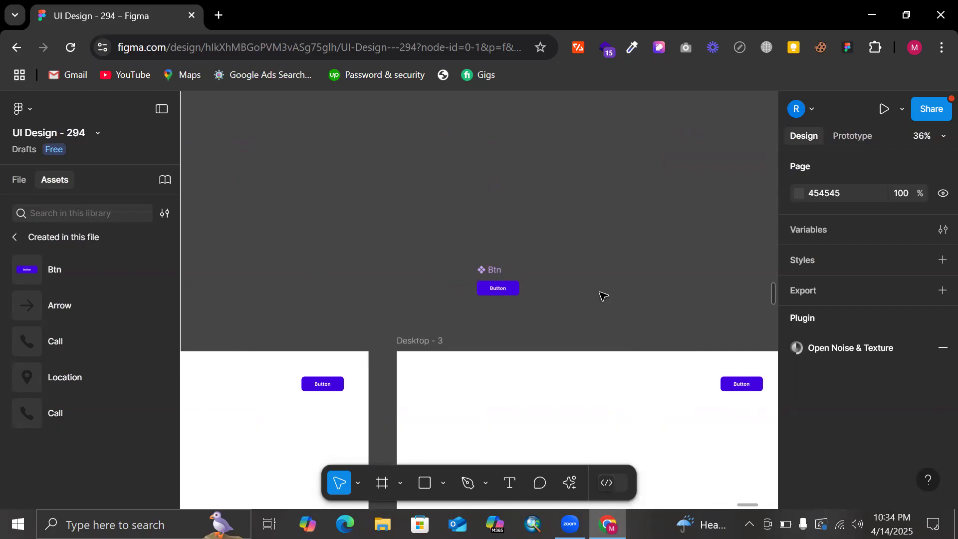
- Examine the three desktop frames with their button instances, the Btn main component and the separate button below the icons
scroll(602, 296, down, 5)
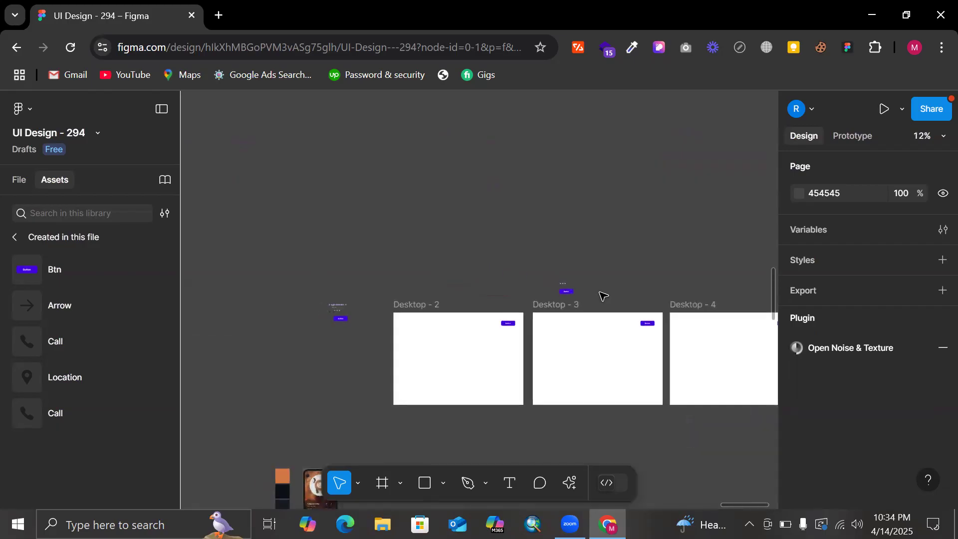
scroll(602, 296, right, 3)
scroll(602, 296, down, 2)
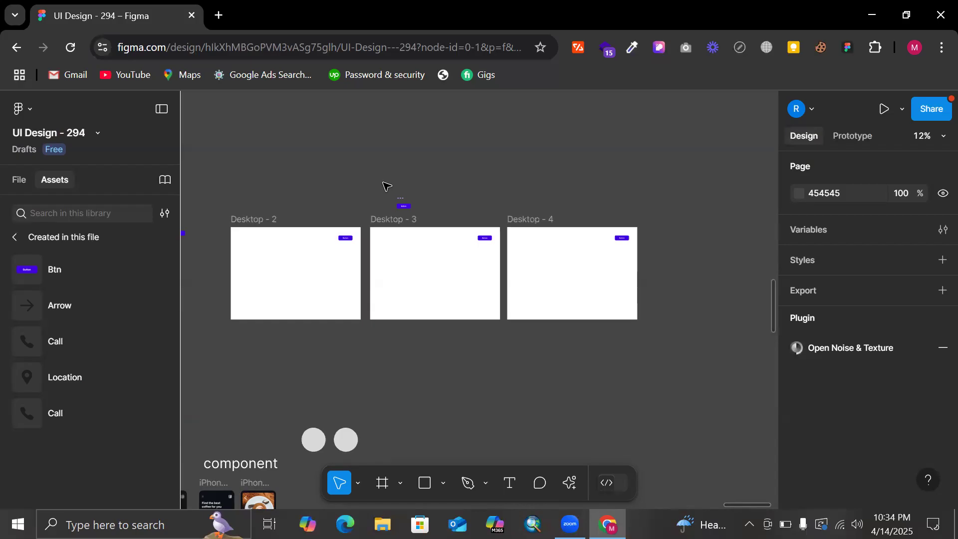
scroll(466, 195, left, 1)
scroll(360, 264, left, 3)
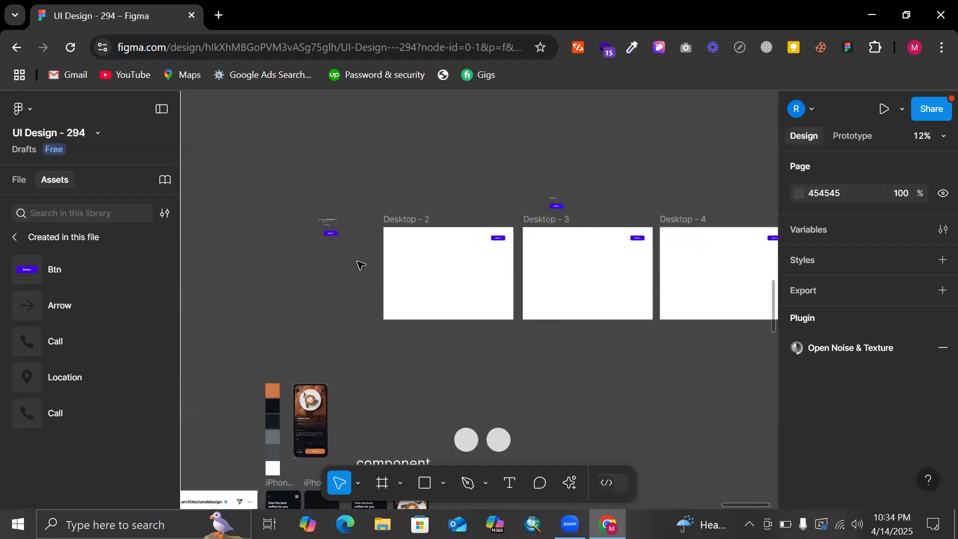
ctrl+scroll(248, 246, up, 10)
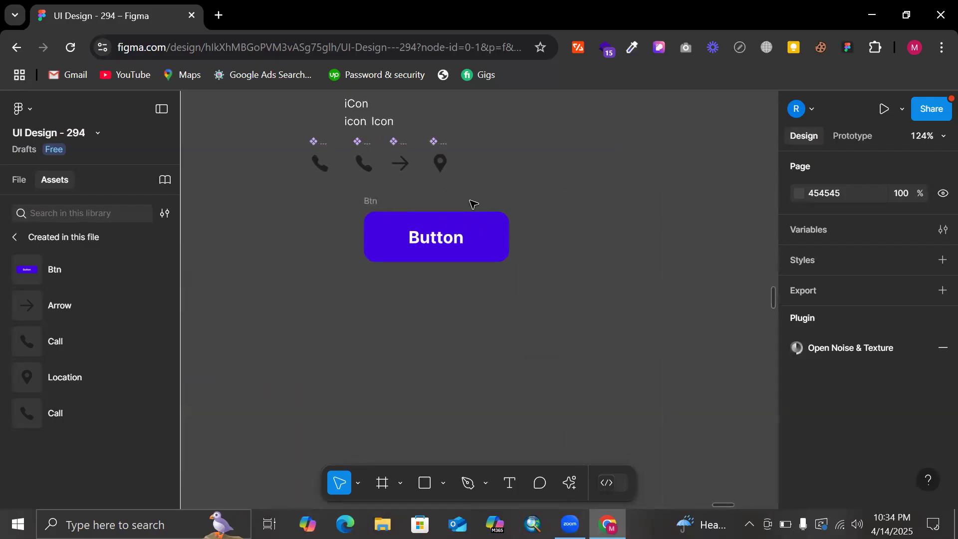
scroll(548, 195, down, 10)
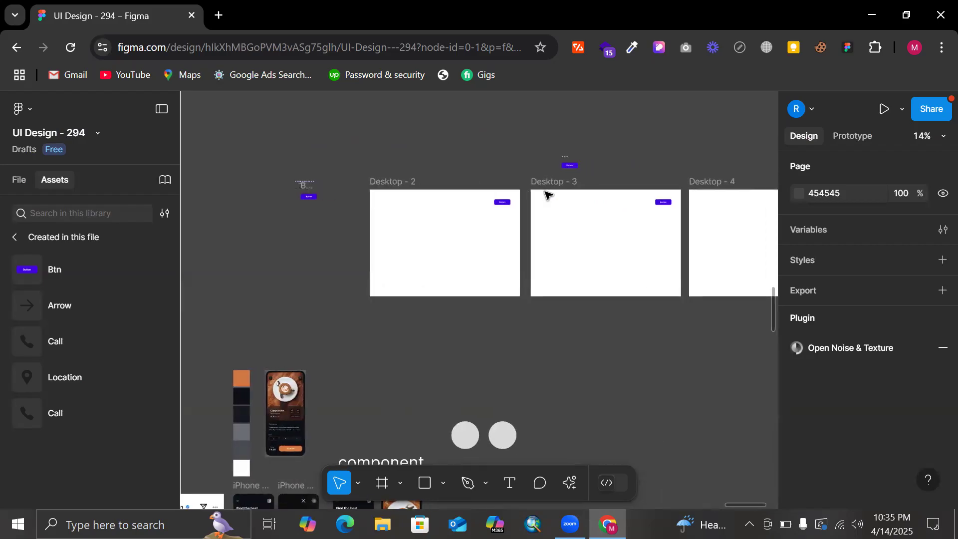
scroll(548, 194, right, 2)
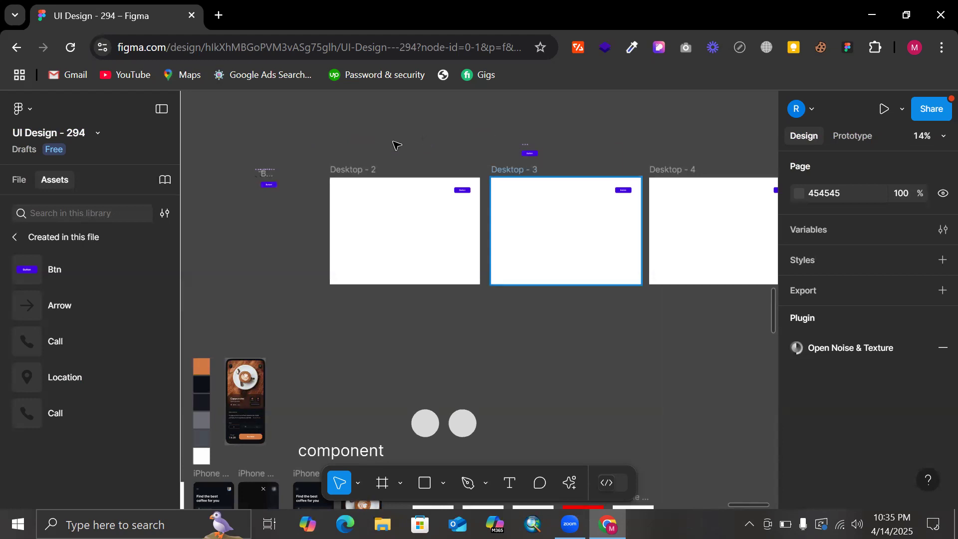
drag(320, 123, 783, 347)
click(569, 138)
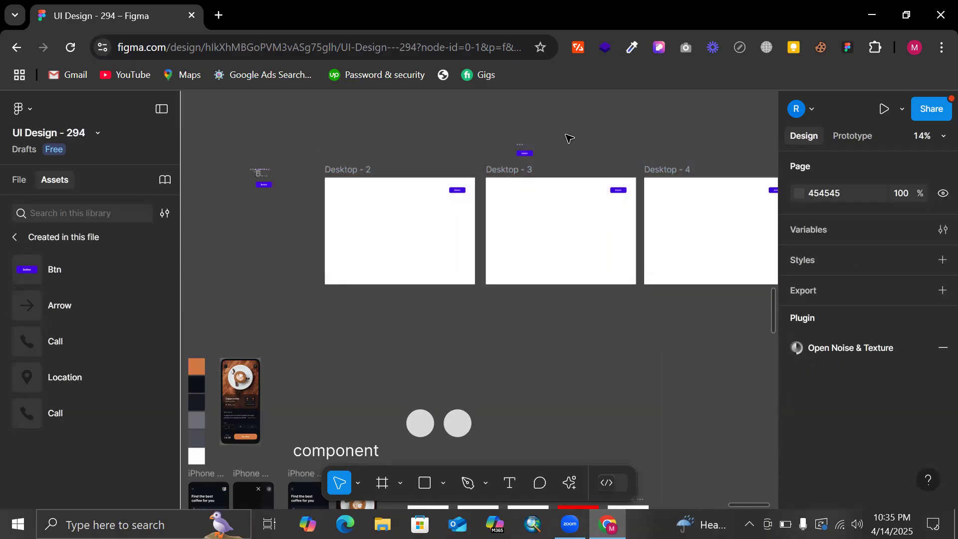
- Change the Btn main component's fill to red E20017 and check the button instances in the desktop frames
scroll(570, 138, up, 3)
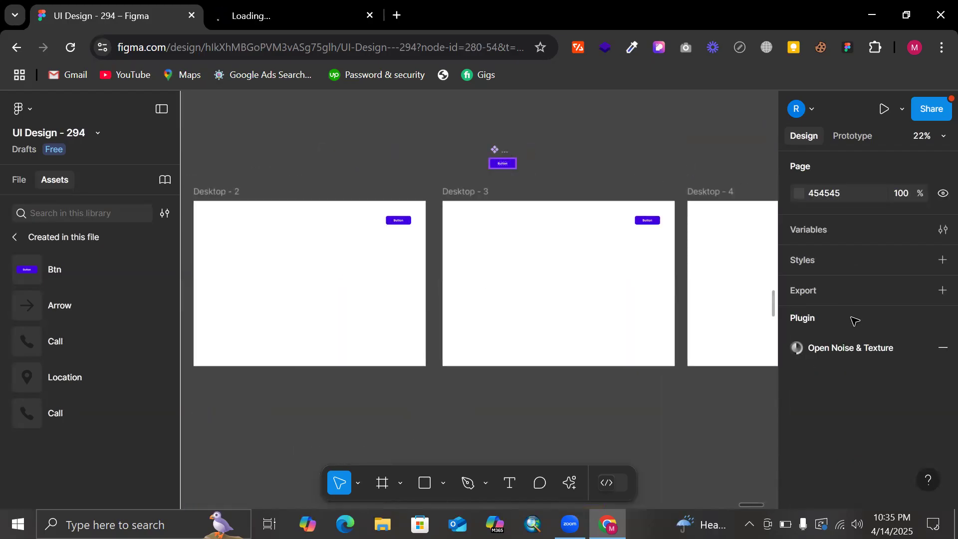
key(Tab)
scroll(836, 355, down, 3)
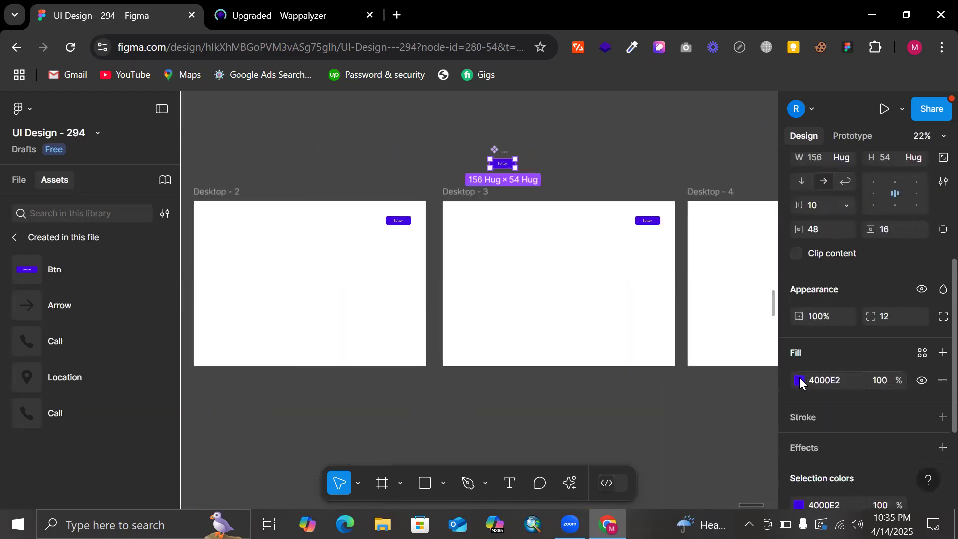
click(800, 380)
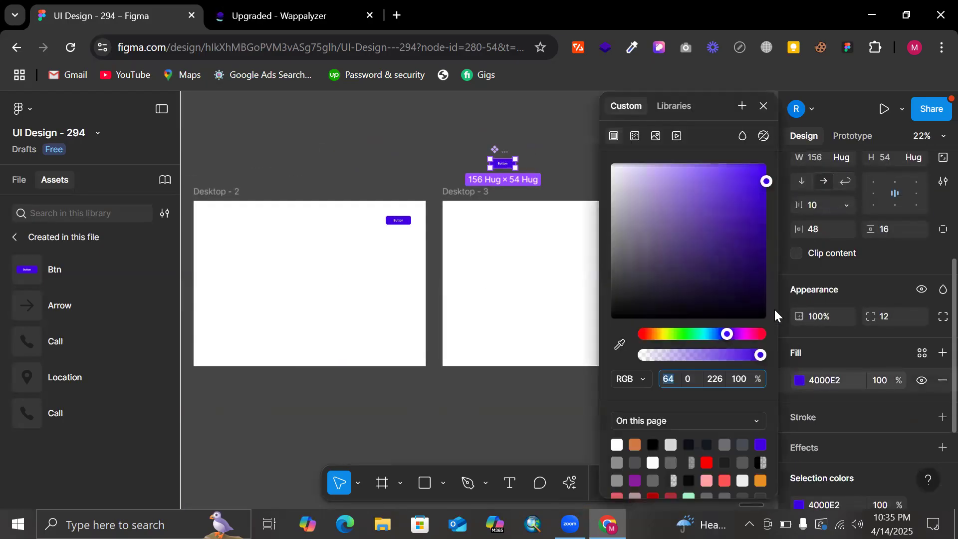
click(758, 336)
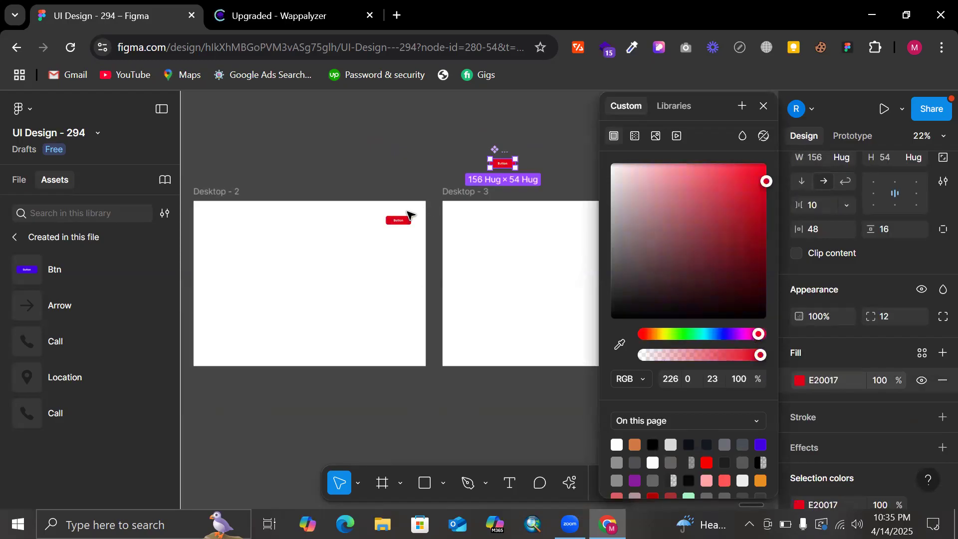
scroll(414, 209, right, 10)
scroll(414, 209, down, 1)
scroll(442, 171, left, 10)
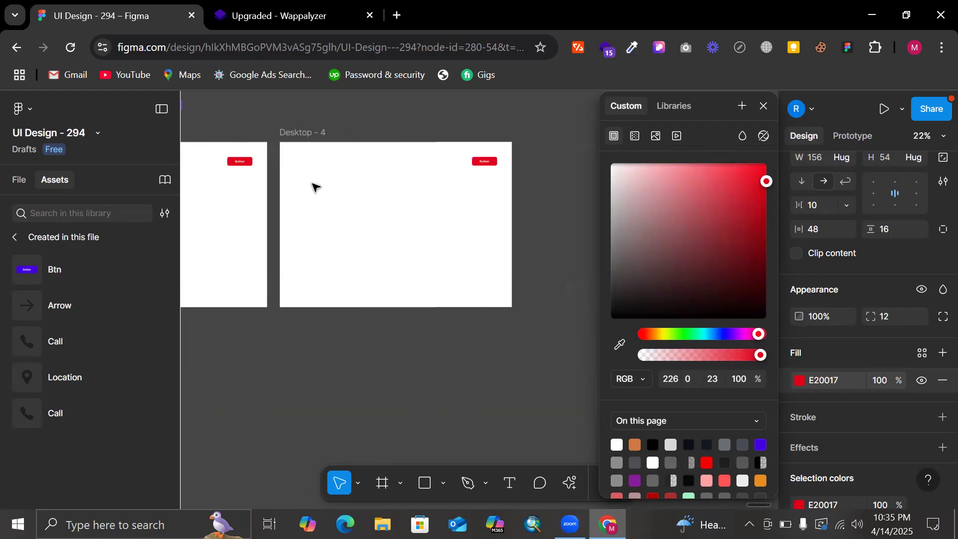
- Override the fill of the button instance in the Desktop - 2 frame with green and clear the selection
click(375, 149)
scroll(375, 150, up, 5)
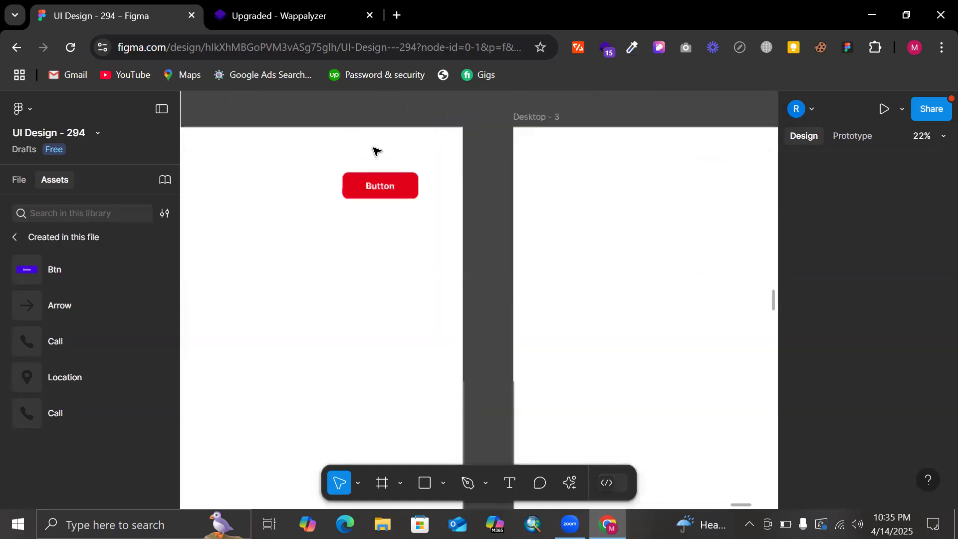
click(349, 178)
scroll(349, 178, up, 1)
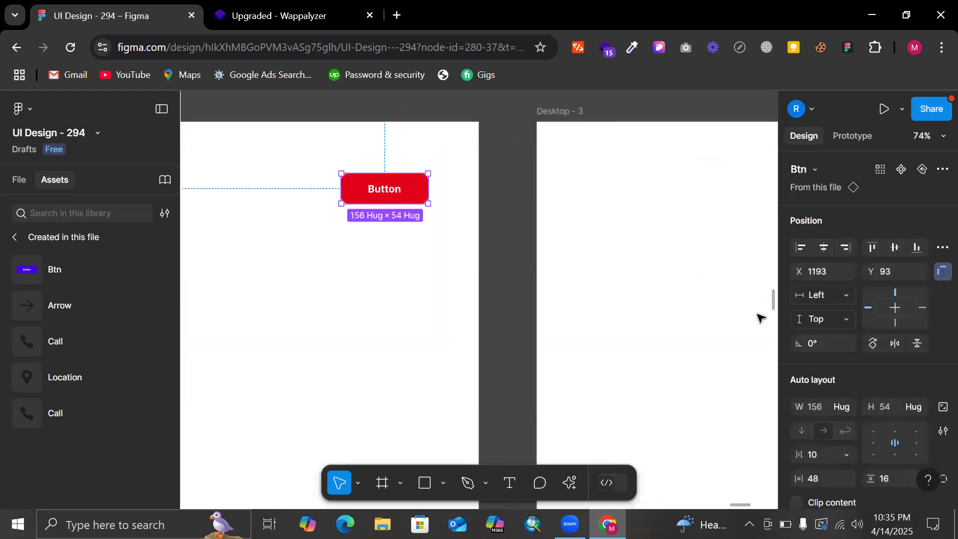
scroll(866, 364, down, 4)
click(799, 439)
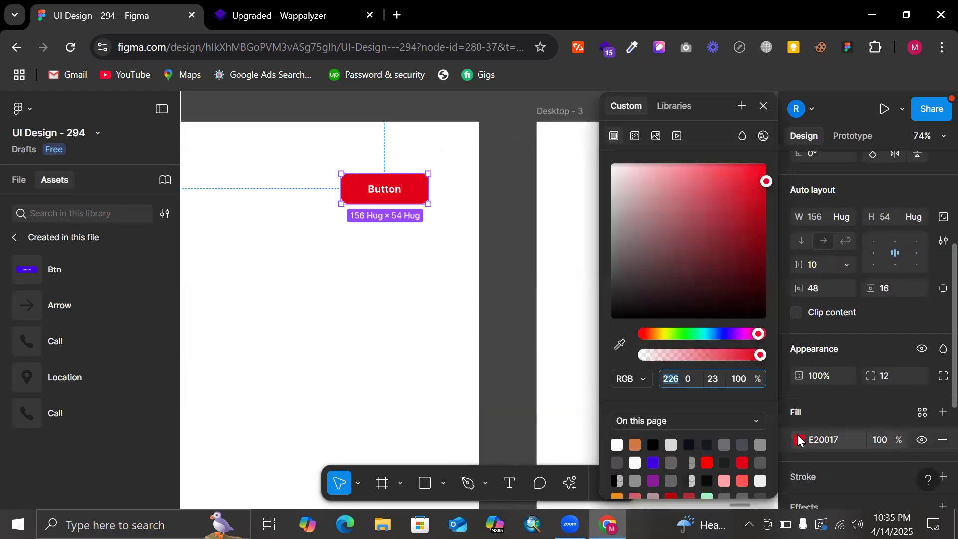
click(682, 334)
click(532, 273)
scroll(534, 273, down, 2)
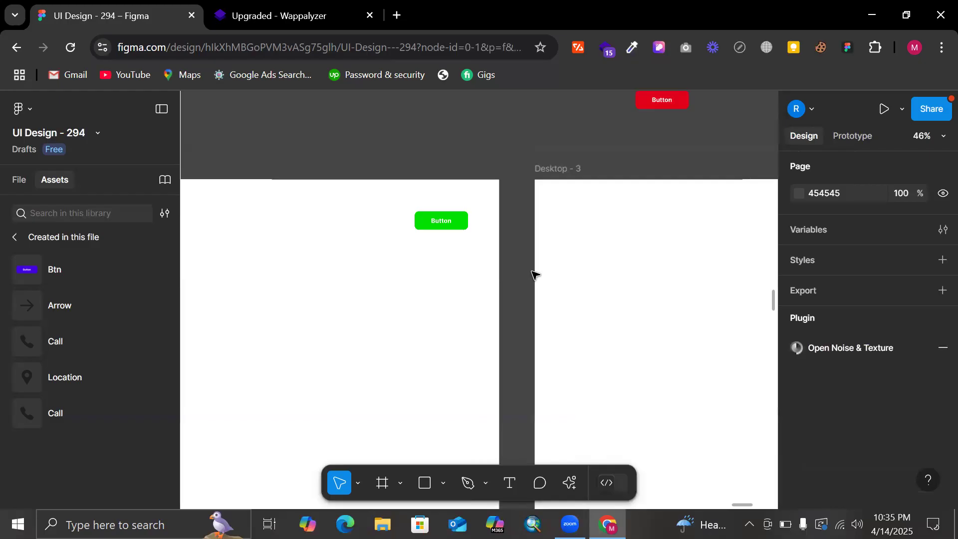
scroll(644, 124, down, 3)
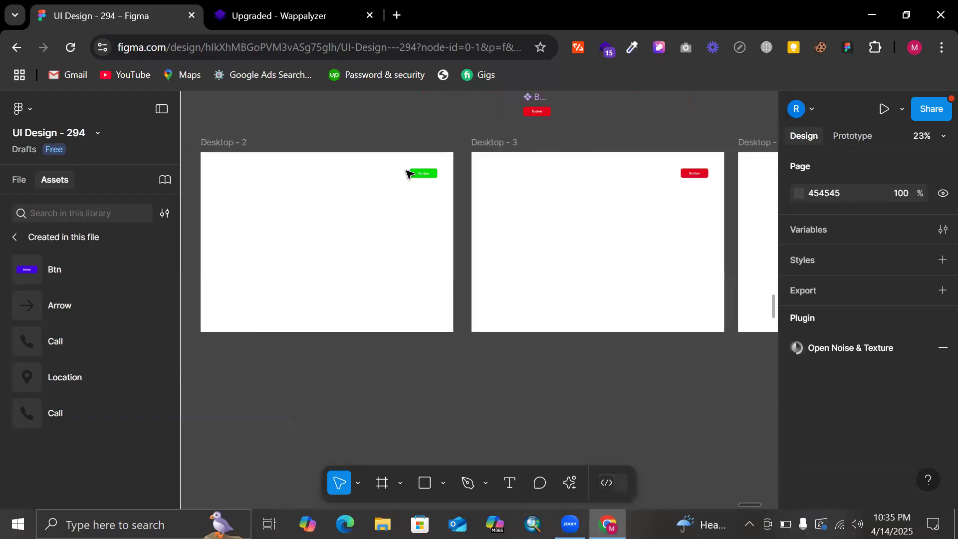
- Set the Btn main component's fill to blue 1700E2 and compare the button instances across the three desktop frames
scroll(414, 175, up, 2)
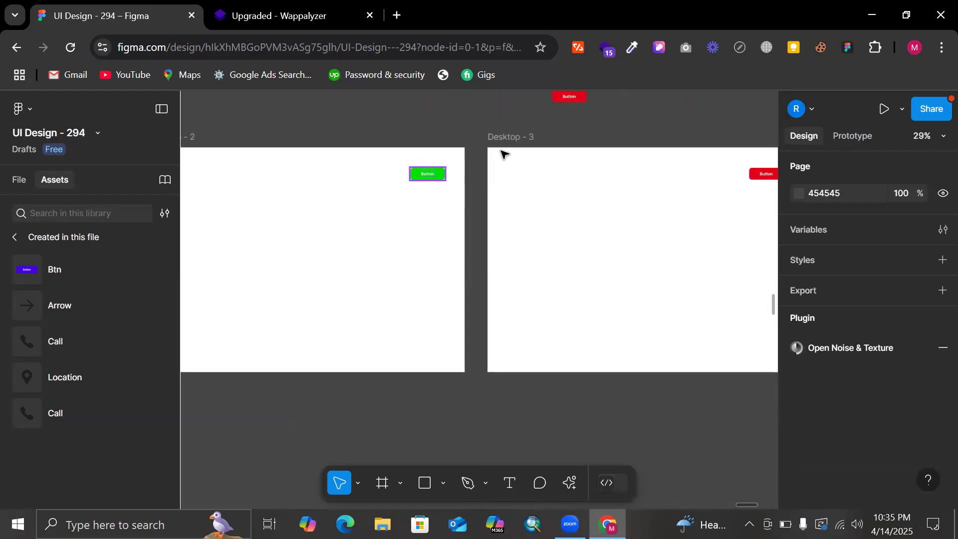
scroll(564, 123, up, 1)
click(564, 125)
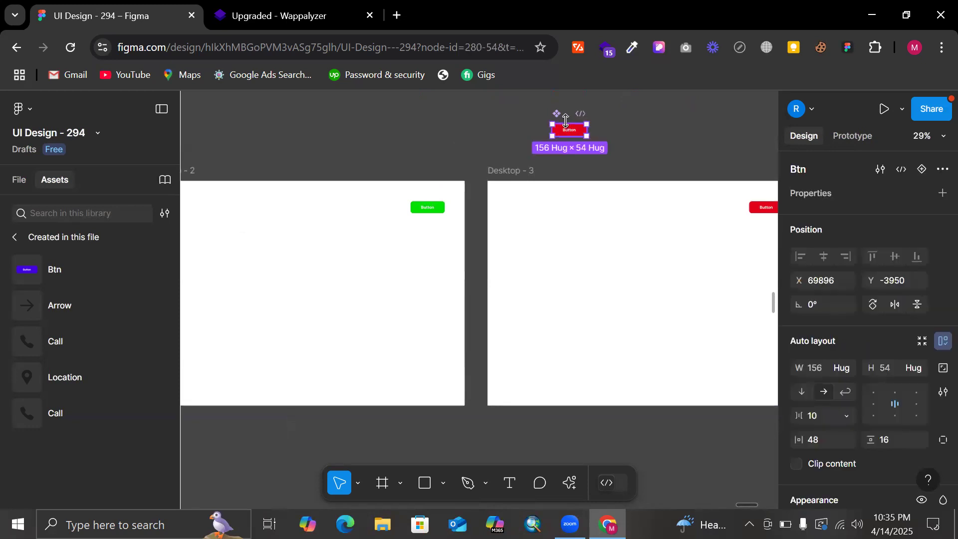
scroll(787, 351, down, 3)
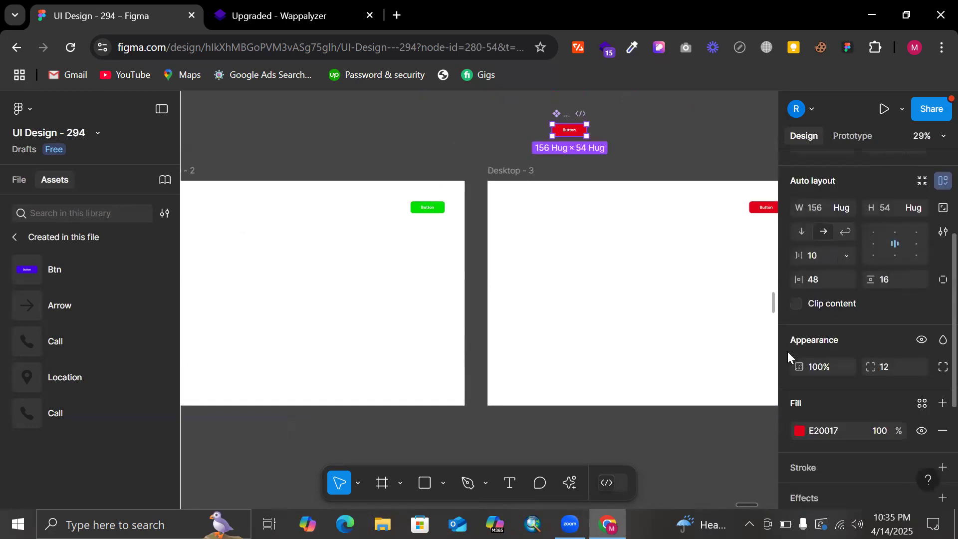
click(799, 435)
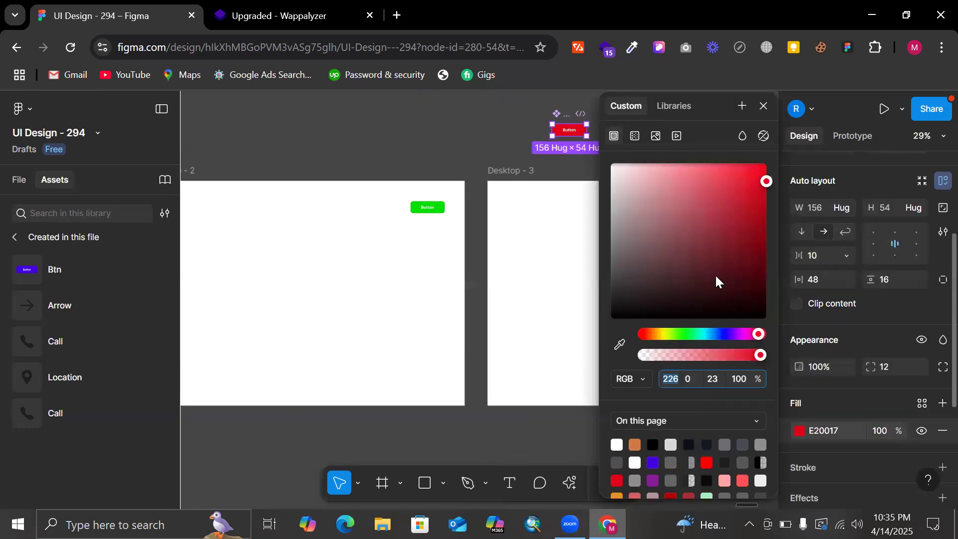
click(724, 334)
scroll(423, 218, right, 5)
scroll(422, 217, right, 2)
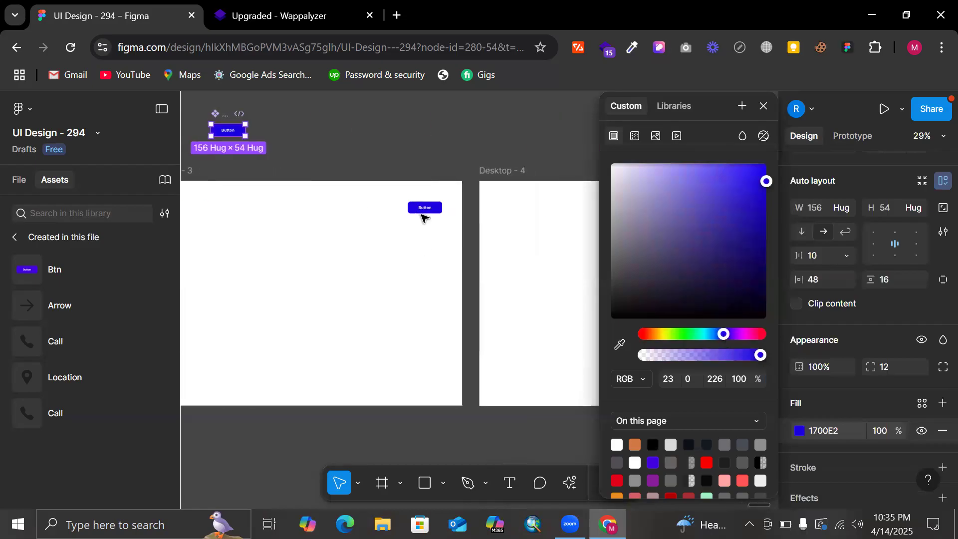
scroll(394, 204, right, 1)
scroll(384, 205, right, 2)
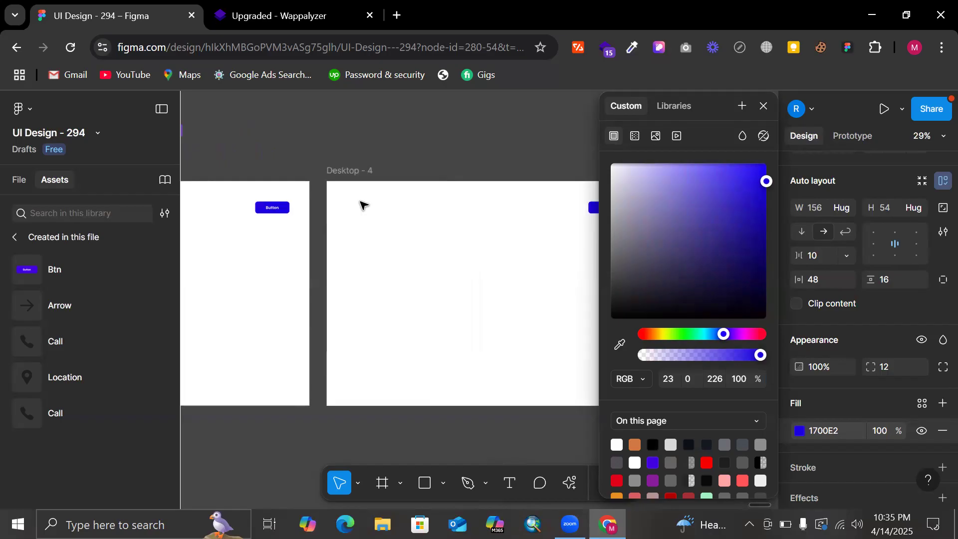
scroll(363, 205, right, 3)
scroll(413, 202, up, 2)
scroll(412, 203, left, 4)
scroll(412, 204, left, 4)
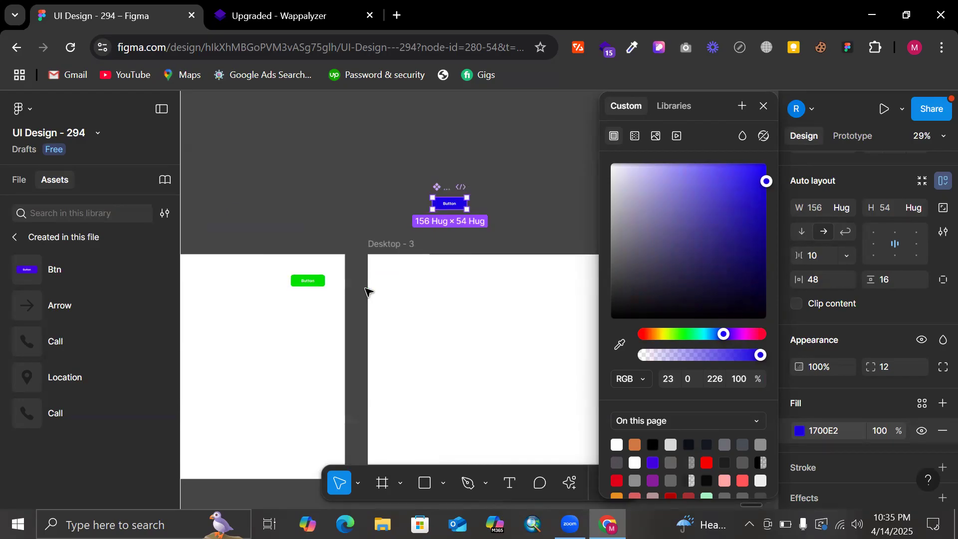
click(389, 161)
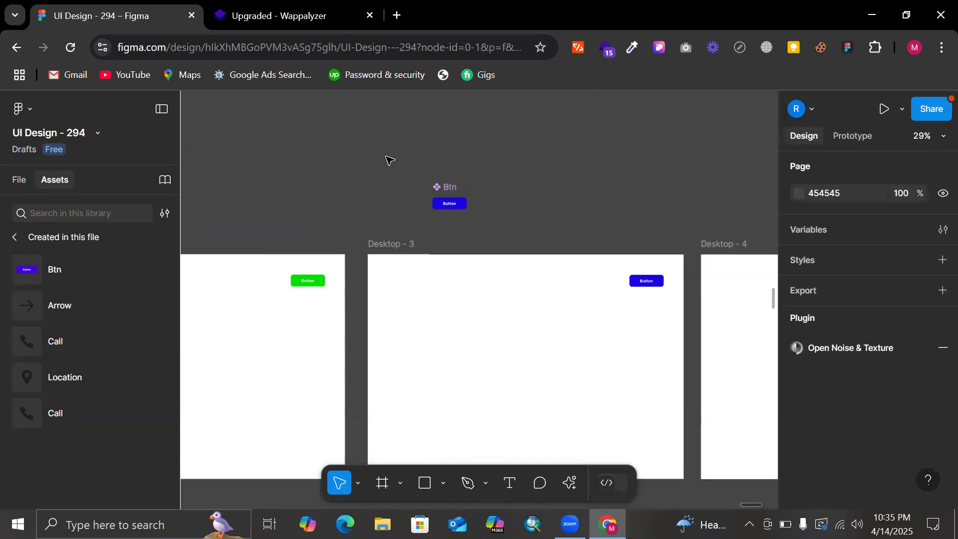
- Move the three desktop frames together with the Btn main component up and left, well away from the icons and the separate button
scroll(389, 161, down, 5)
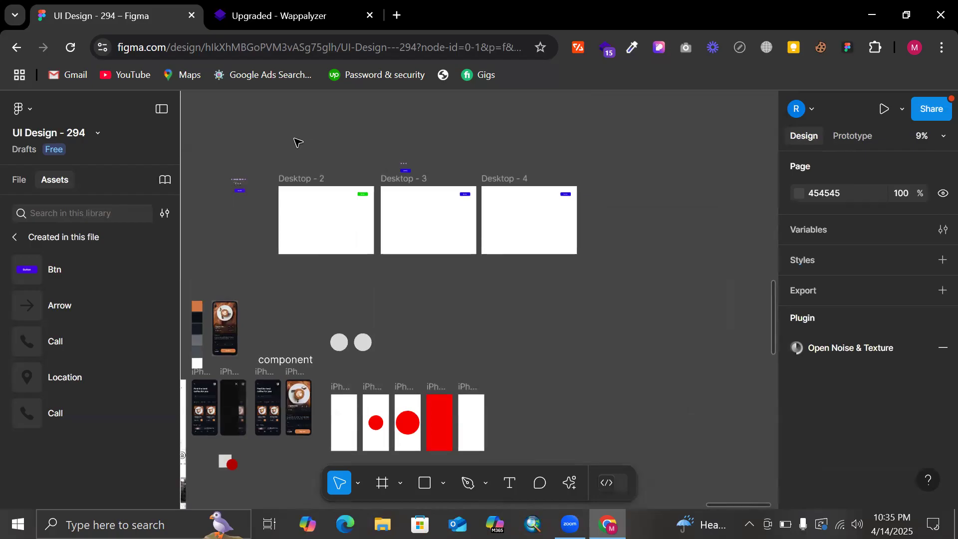
drag(283, 140, 590, 325)
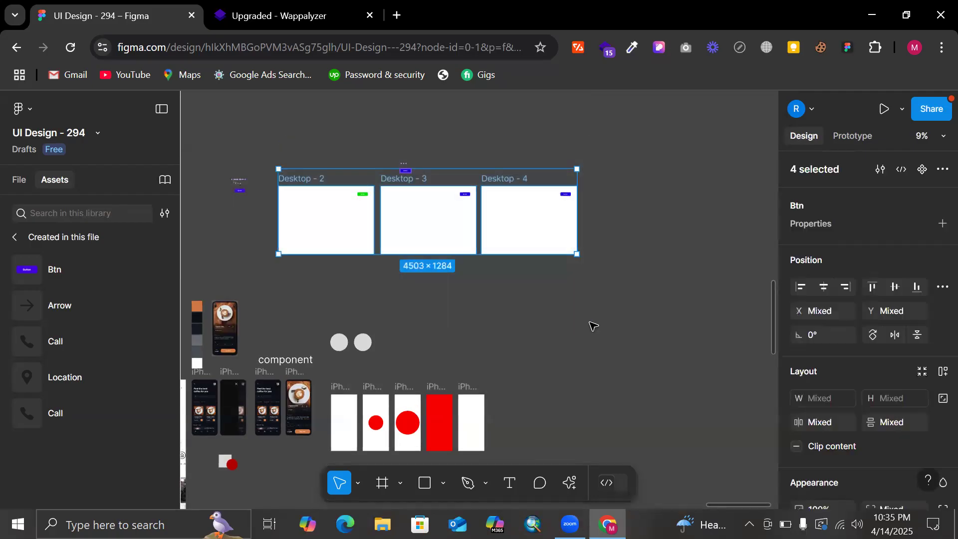
key(Escape)
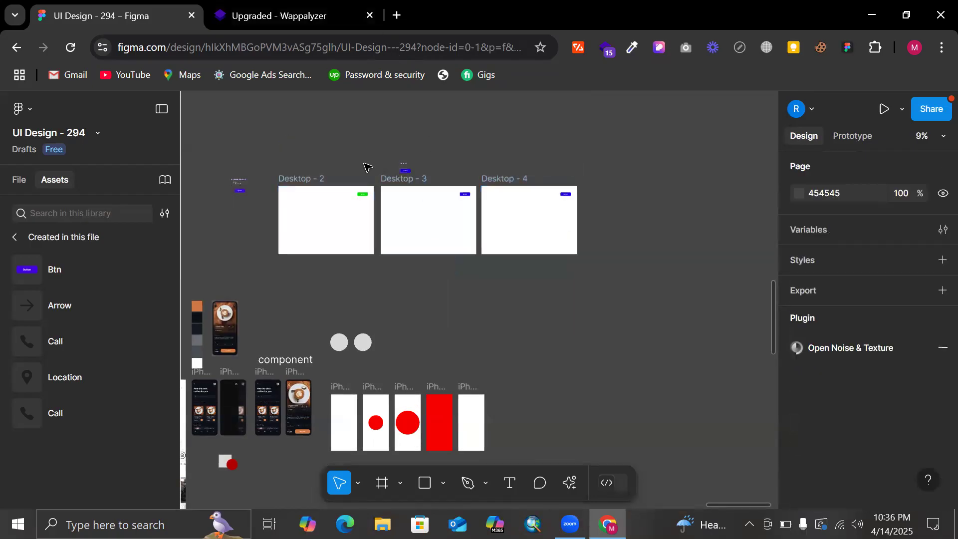
drag(267, 146, 638, 321)
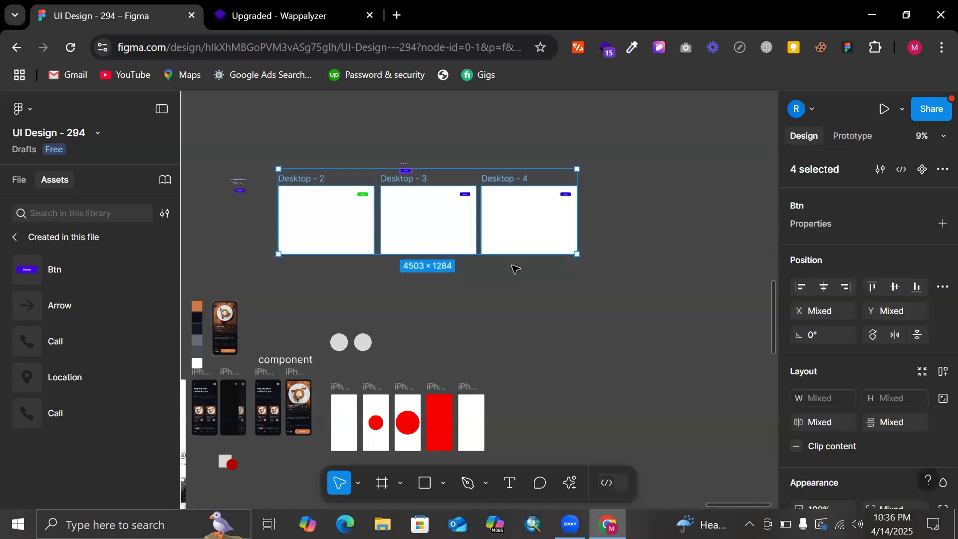
drag(451, 243, 207, 171)
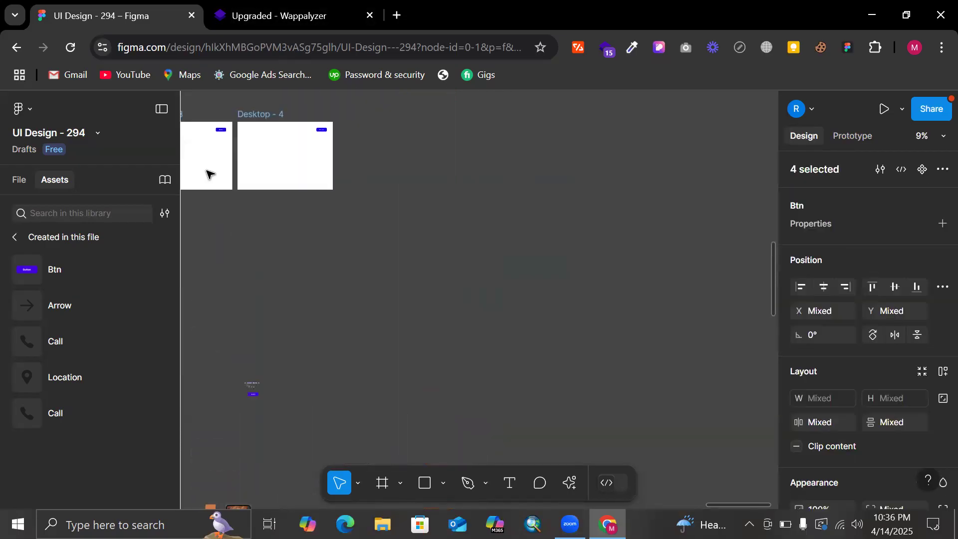
click(320, 279)
scroll(583, 465, left, 5)
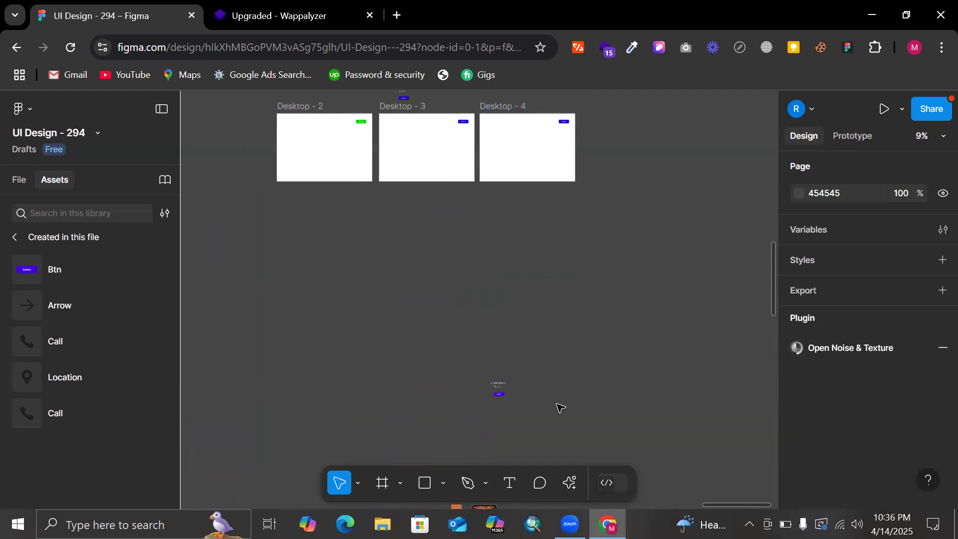
- Copy the second Icon/Call component and paste it into the separate Btn frame before its label
scroll(554, 399, up, 5)
scroll(549, 391, up, 10)
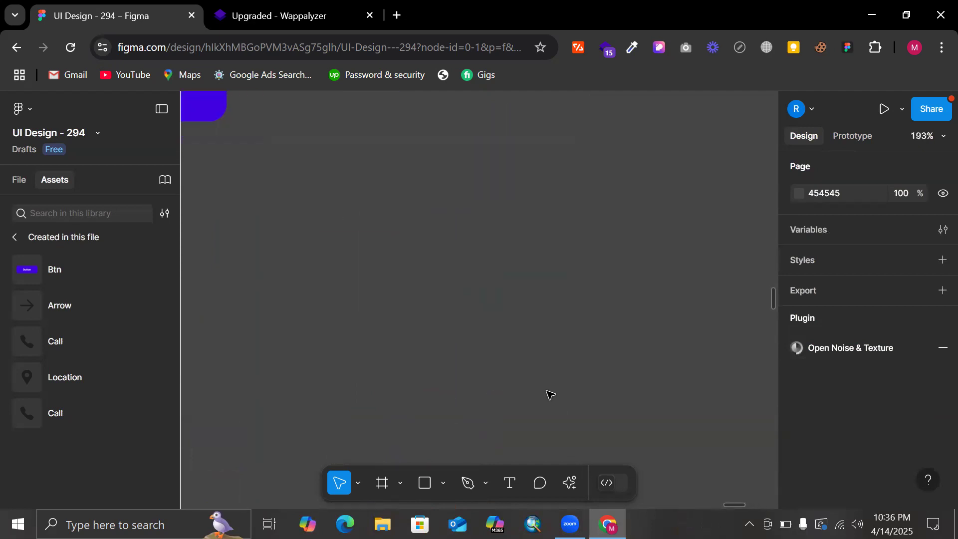
scroll(478, 288, up, 2)
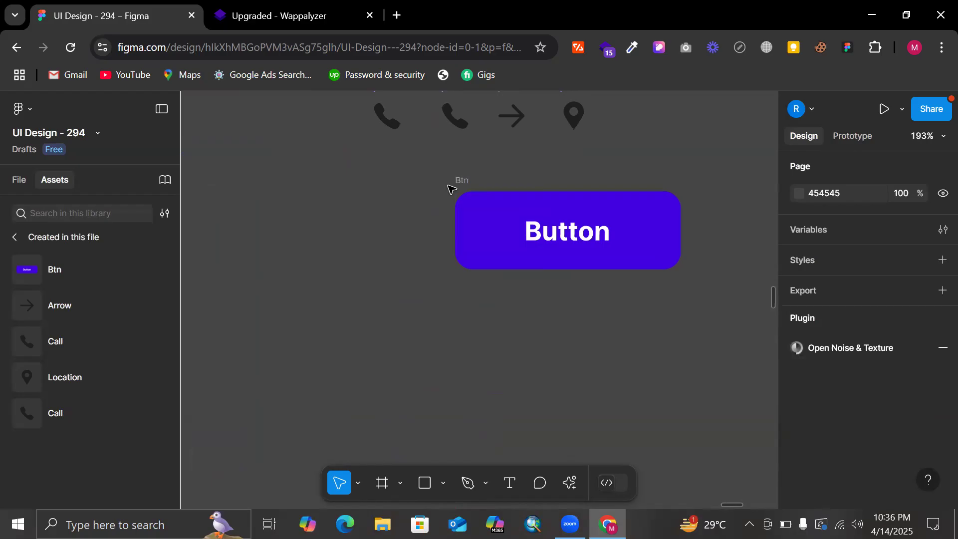
scroll(451, 189, right, 1)
scroll(448, 197, up, 1)
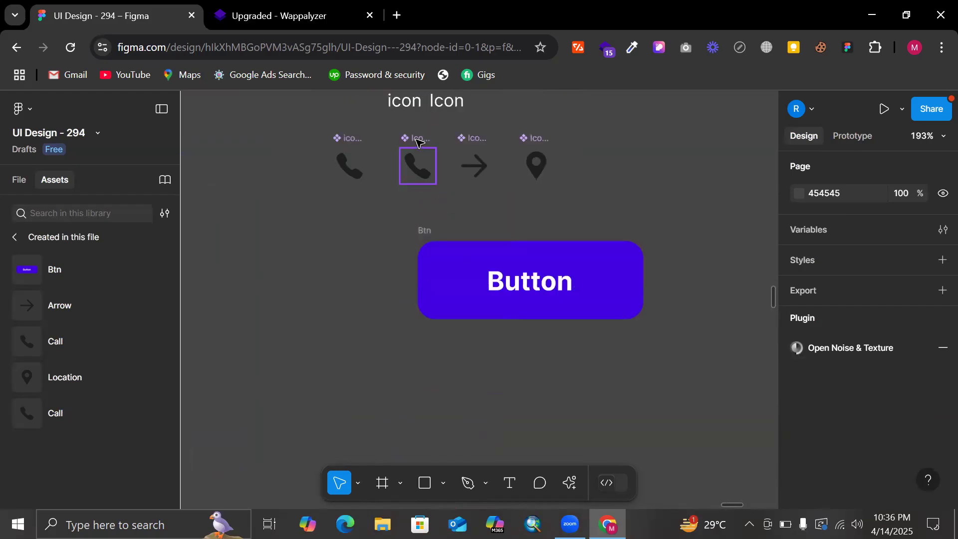
click(420, 158)
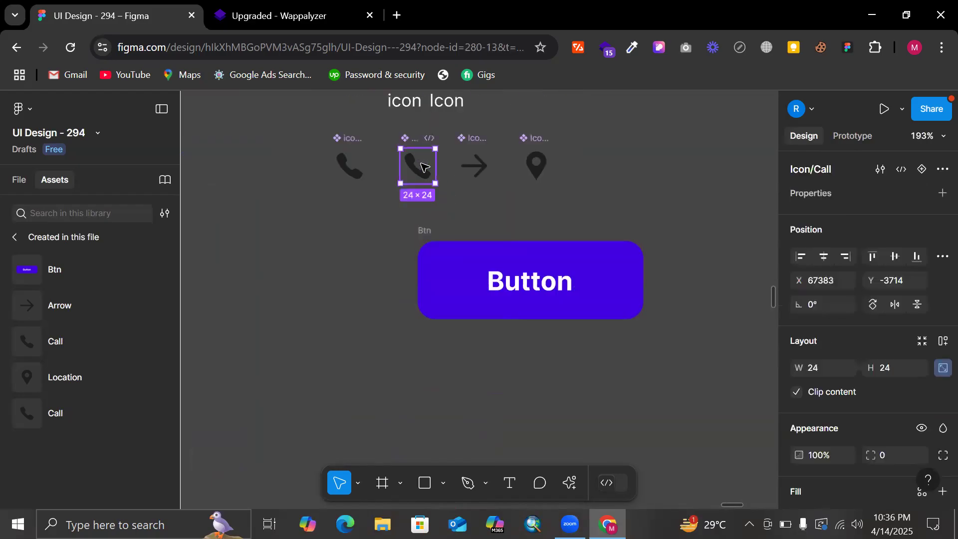
key(ctrl+c)
click(481, 279)
key(ctrl+v)
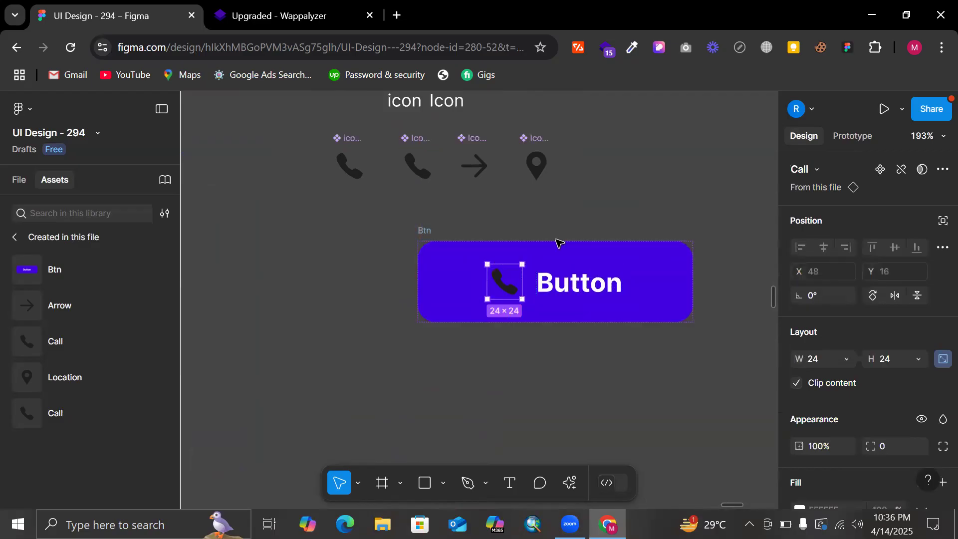
click(592, 207)
- Draw an ellipse about 15 × 13 after the label inside the separate Btn frame
scroll(547, 254, up, 3)
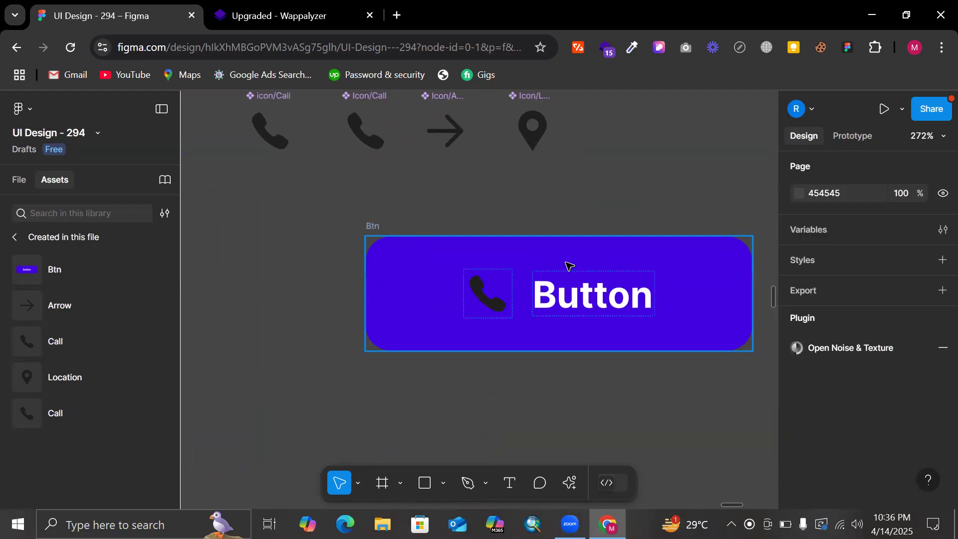
scroll(499, 280, right, 3)
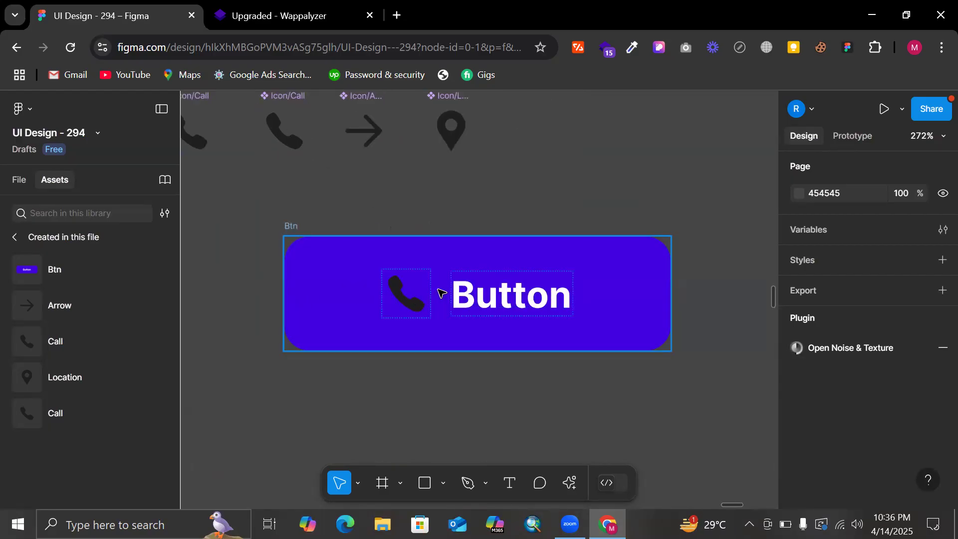
click(501, 328)
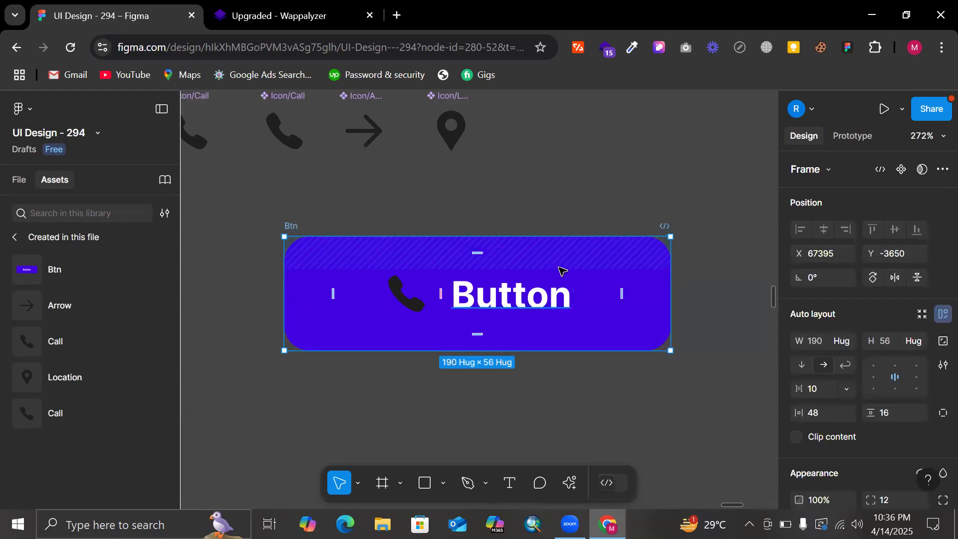
key(o)
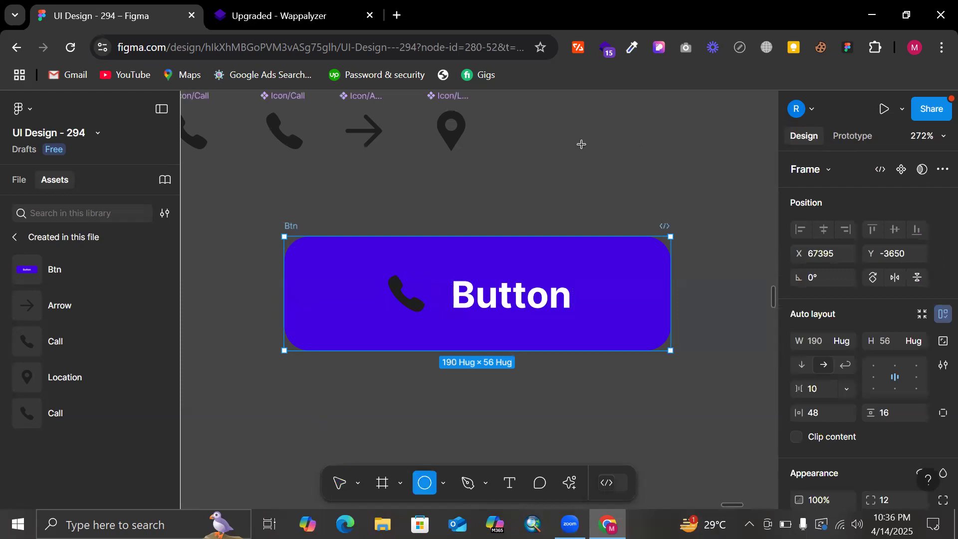
mouse_move(628, 180)
mouse_down()
mouse_move(595, 157)
mouse_move(616, 299)
mouse_up()
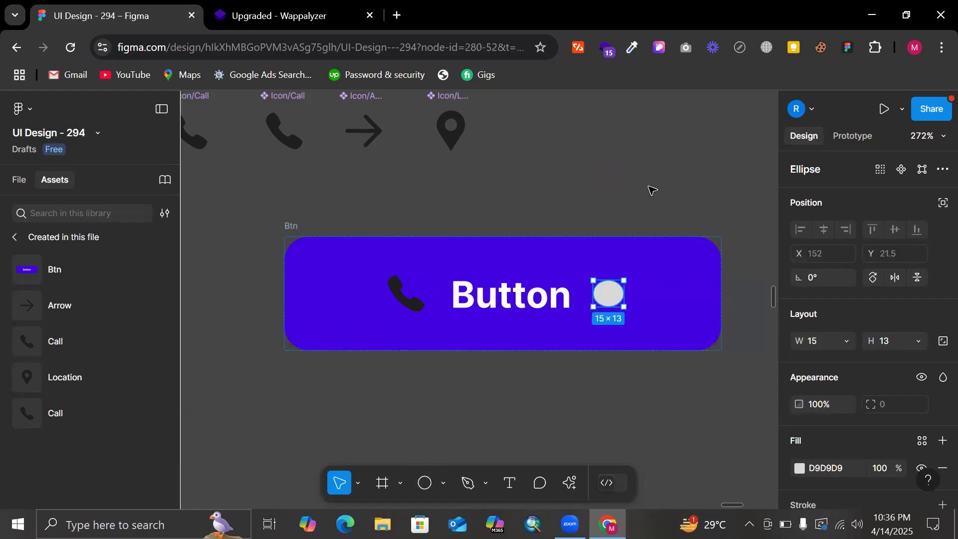
- Set the auto layout gap between the items of the separate Btn frame to 8
click(304, 212)
click(293, 229)
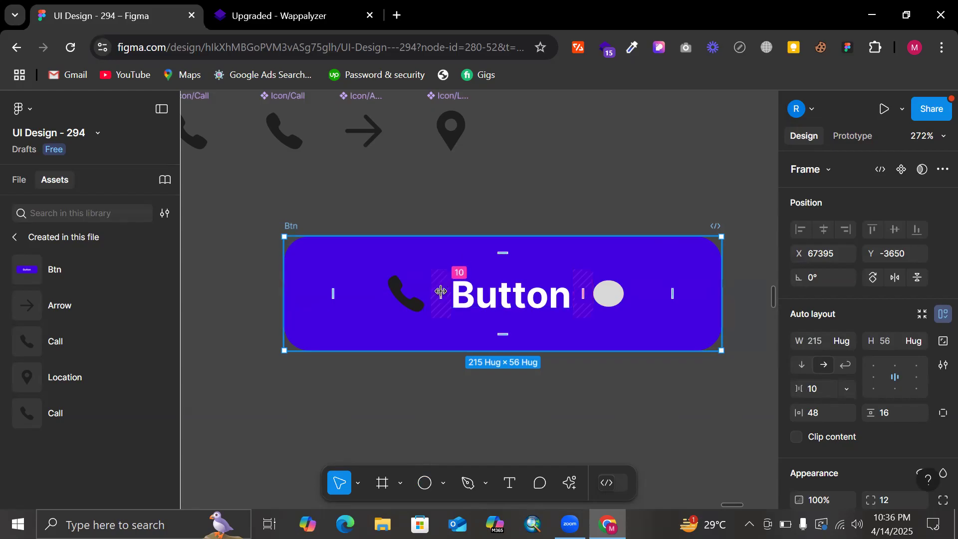
click(823, 395)
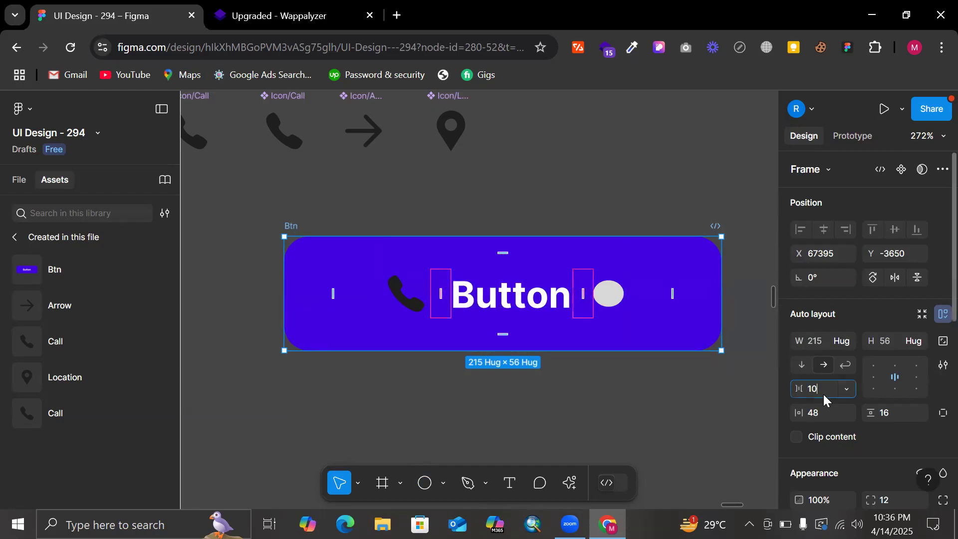
text(8)
key(Return)
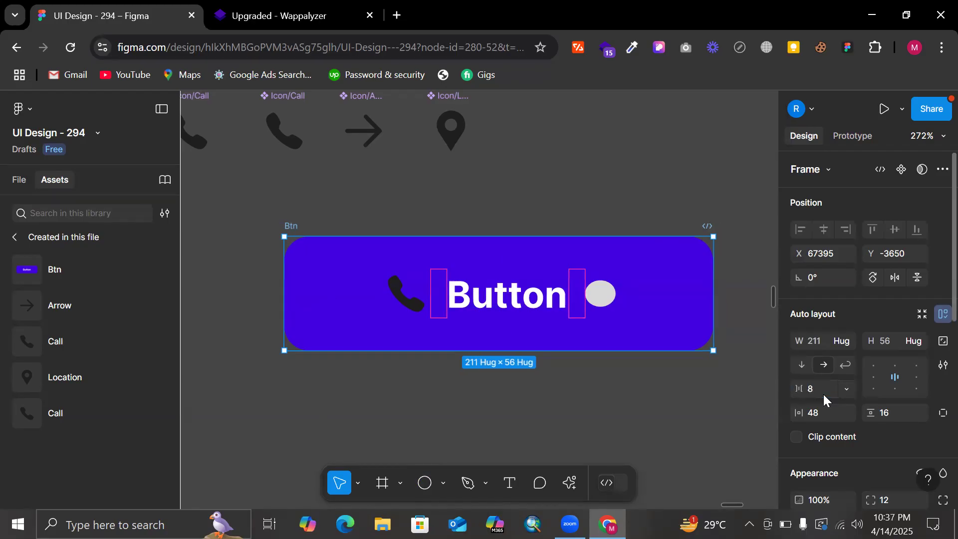
- Try a gap of 12 between the Btn frame's items and undo it
text(12)
key(Return)
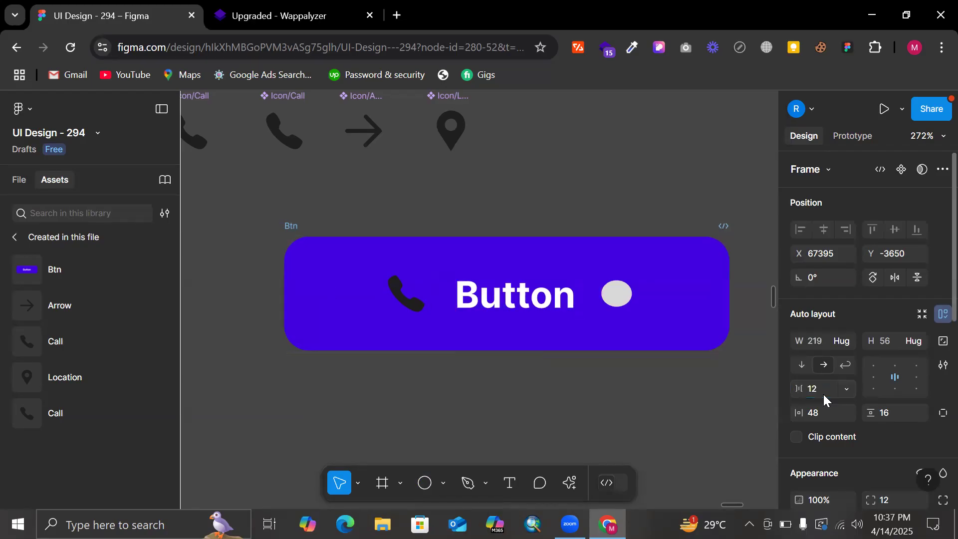
key(ctrl+z)
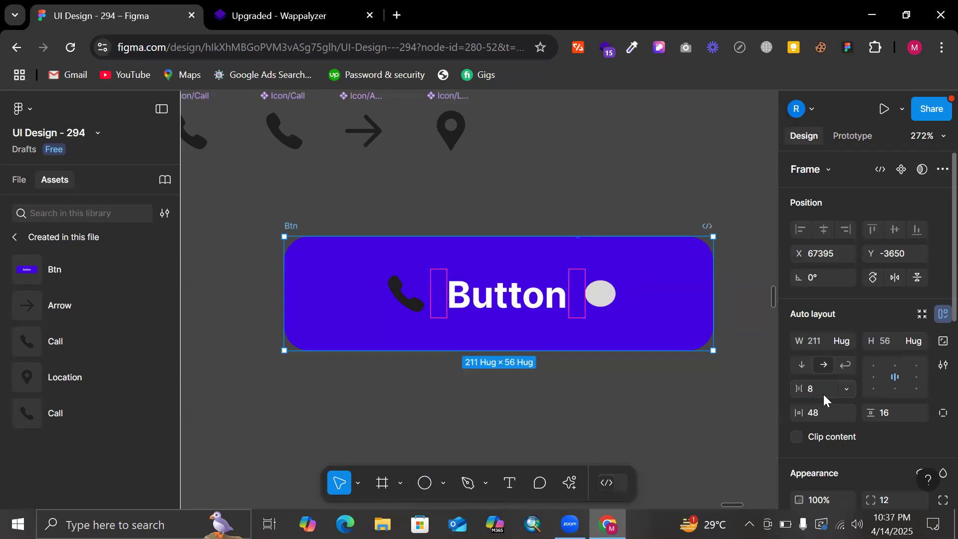
- Delete the ellipse after the label from the separate Btn frame
double_click(600, 293)
double_click(602, 291)
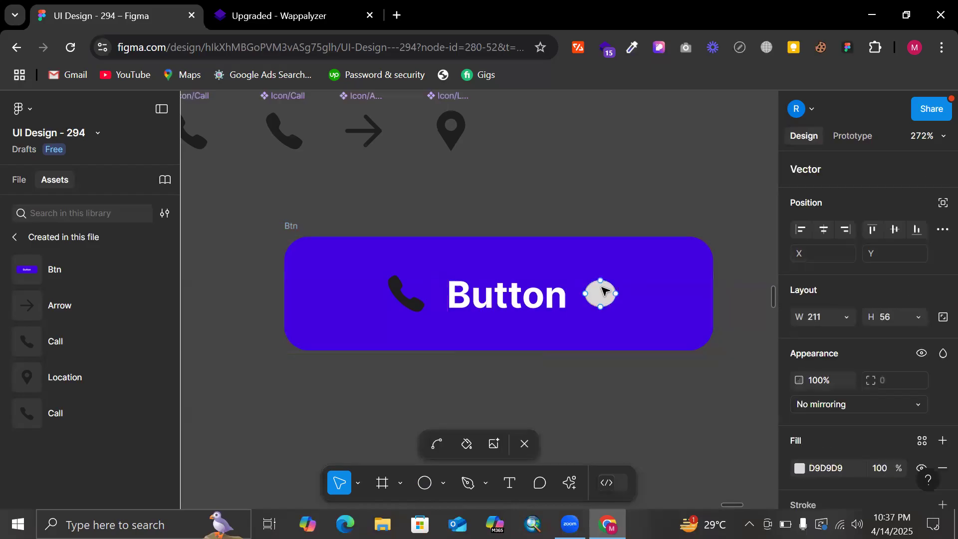
key(Escape)
key(Escape)
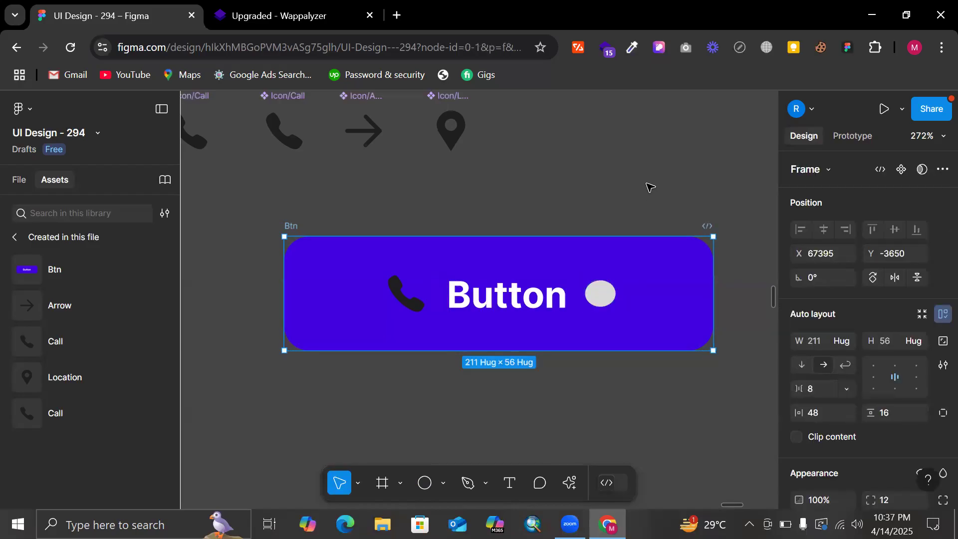
key(Escape)
double_click(603, 292)
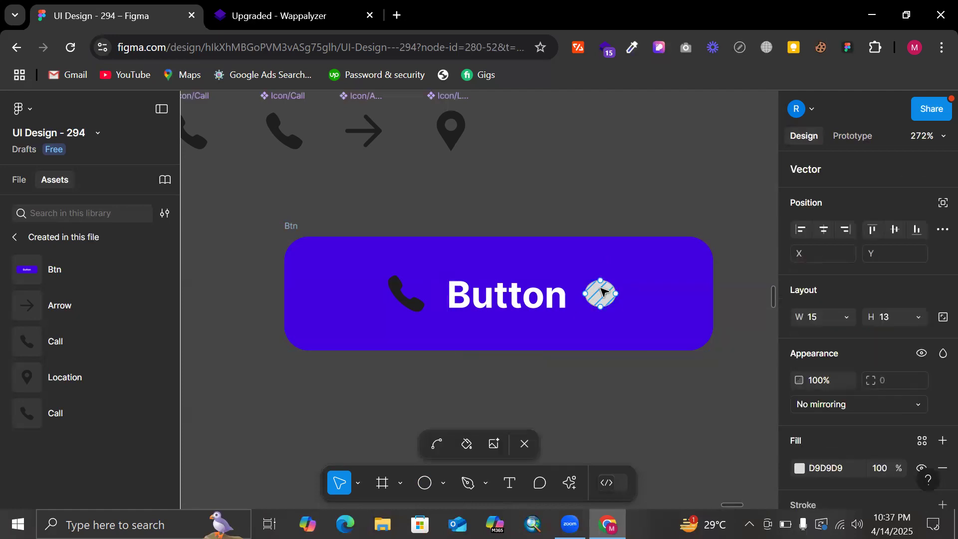
key(Escape)
key(Delete)
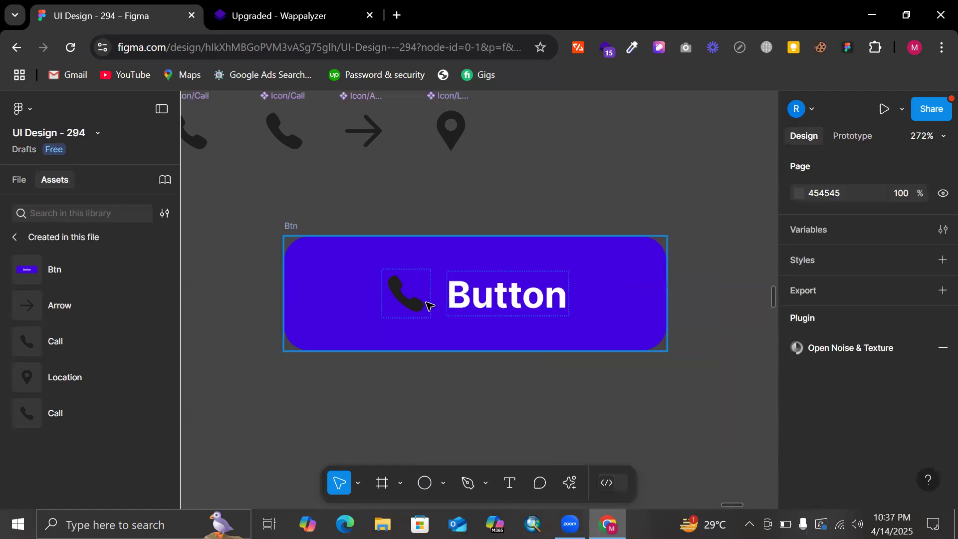
- Duplicate the Call icon inside the separate Btn frame and place the copy after the label
drag(409, 307, 611, 308)
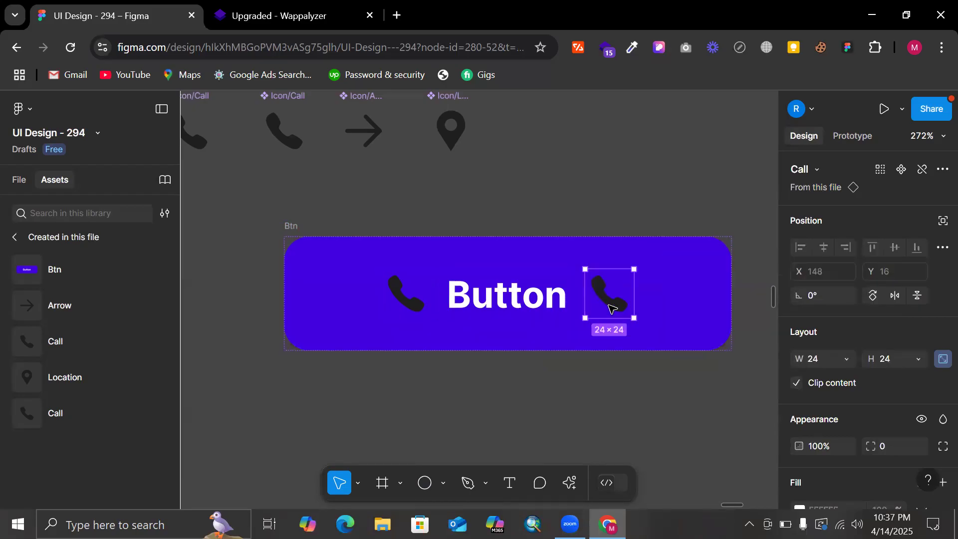
key(ctrl+z)
drag(415, 304, 615, 307)
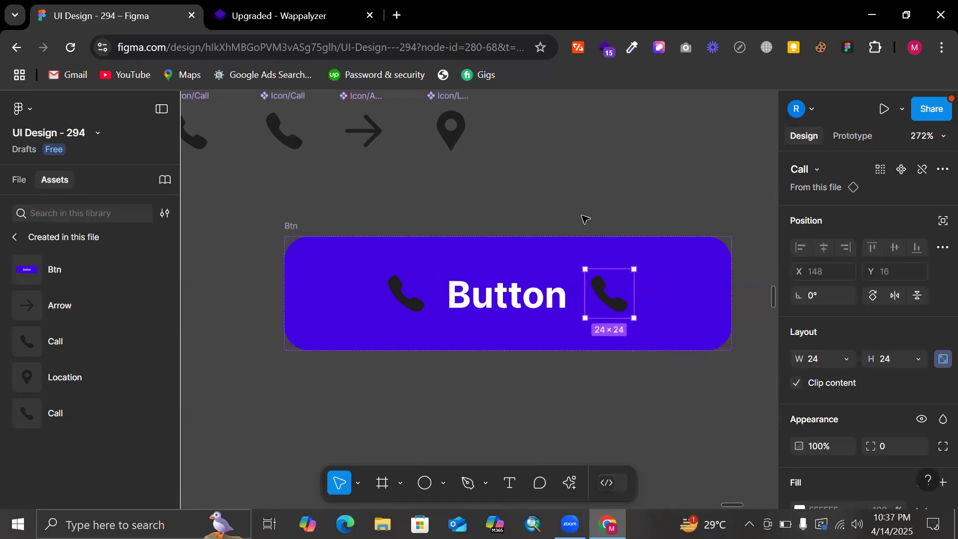
click(585, 210)
- Change the selection color of all four main icon components above the button to white FFFFFF
click(421, 293)
scroll(300, 165, up, 4)
scroll(299, 165, left, 5)
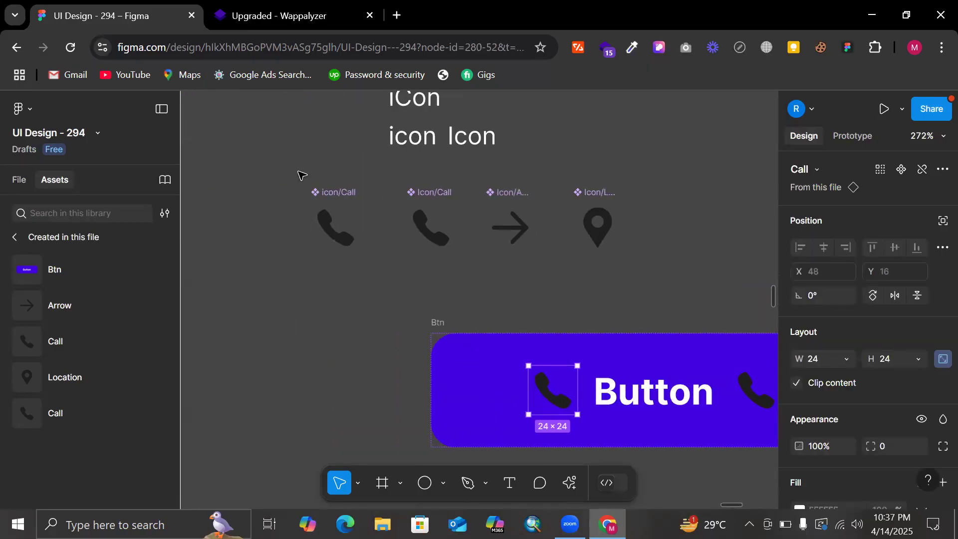
click(548, 263)
drag(257, 170, 624, 264)
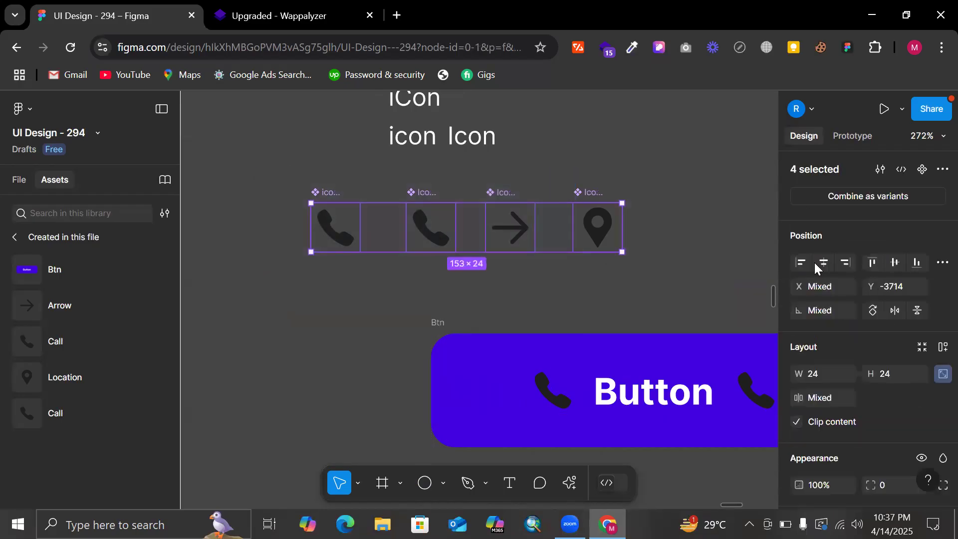
scroll(803, 408, down, 5)
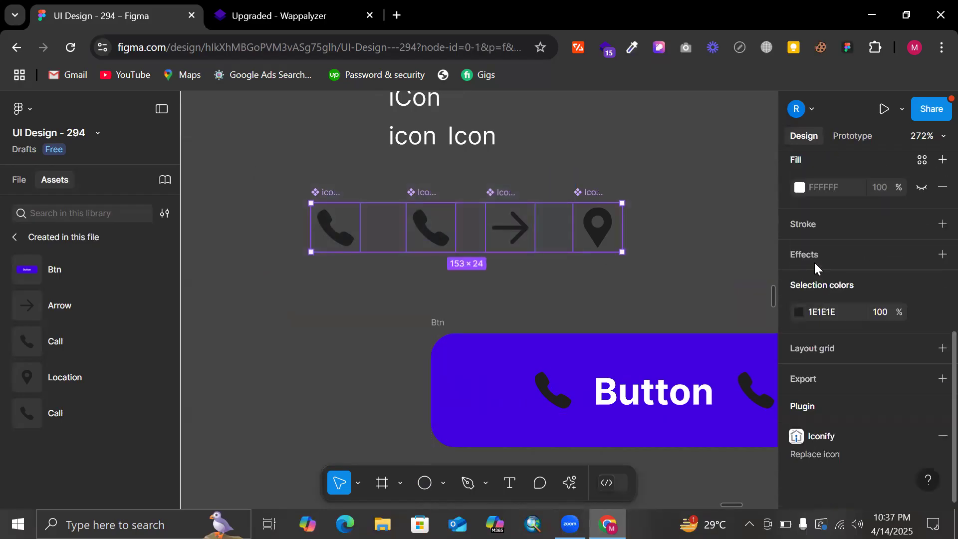
click(799, 312)
drag(647, 180, 552, 139)
click(554, 140)
scroll(554, 140, down, 2)
scroll(554, 140, right, 3)
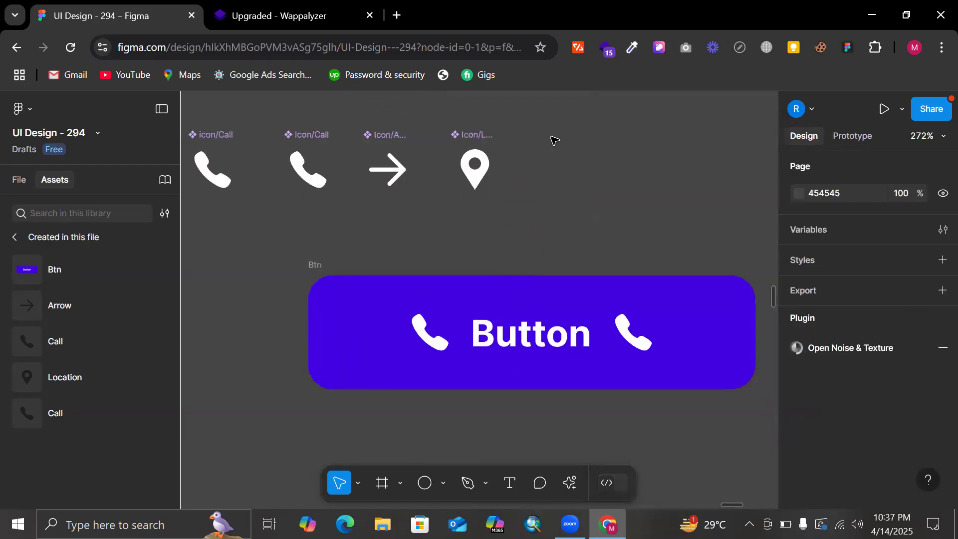
- Turn the separate Btn frame with the two Call icons into a component
scroll(554, 140, down, 1)
scroll(554, 140, right, 4)
scroll(552, 141, left, 1)
scroll(427, 210, left, 5)
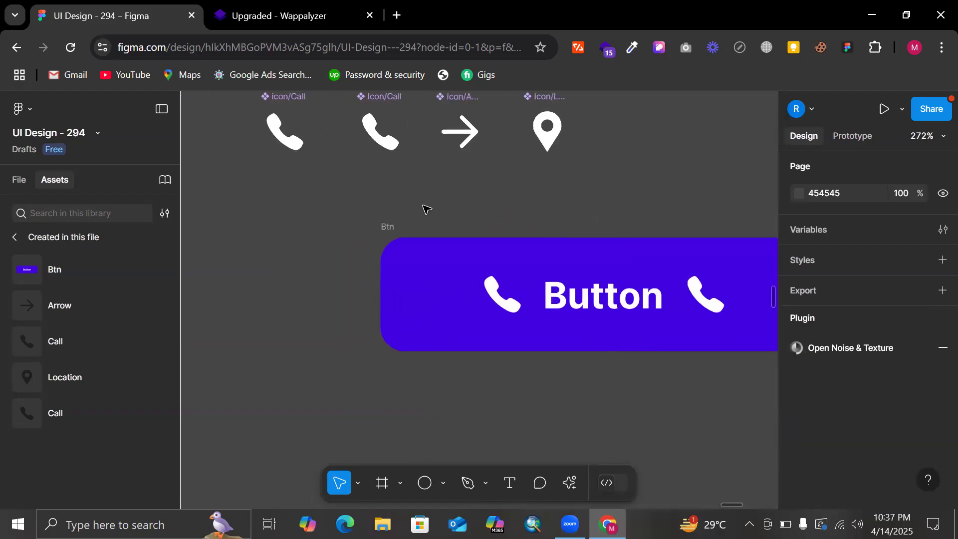
click(400, 228)
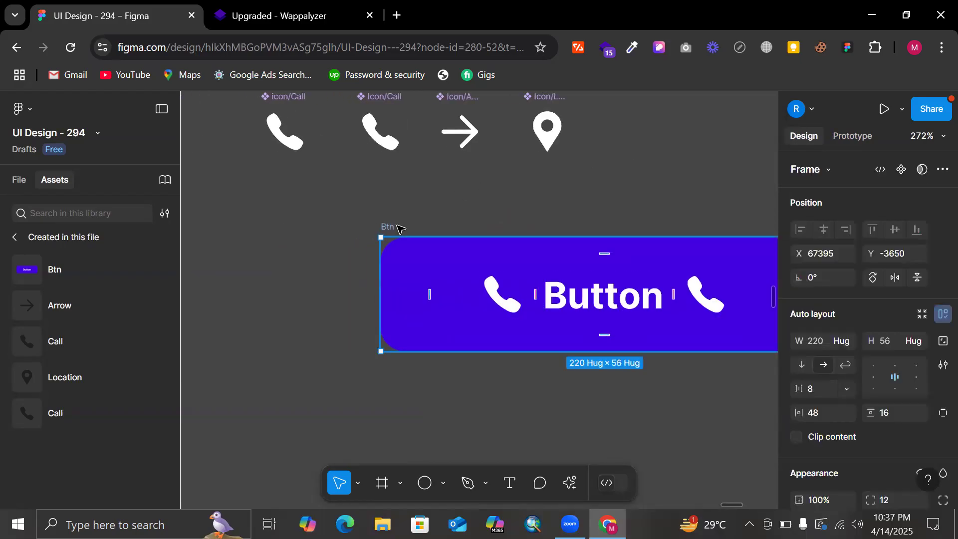
click(900, 171)
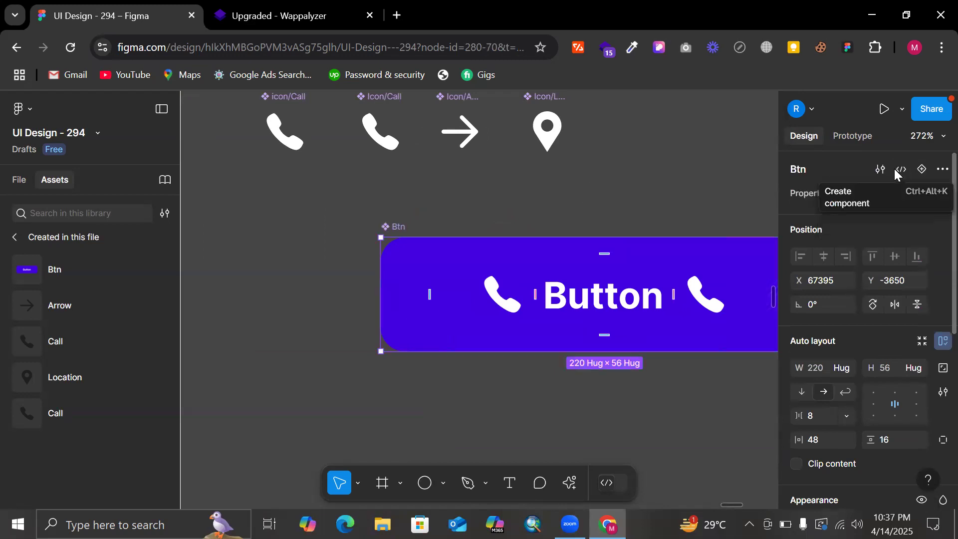
- Select the Call icon before the label in the new Btn component and open the variable/property options for its visibility
scroll(575, 197, down, 3)
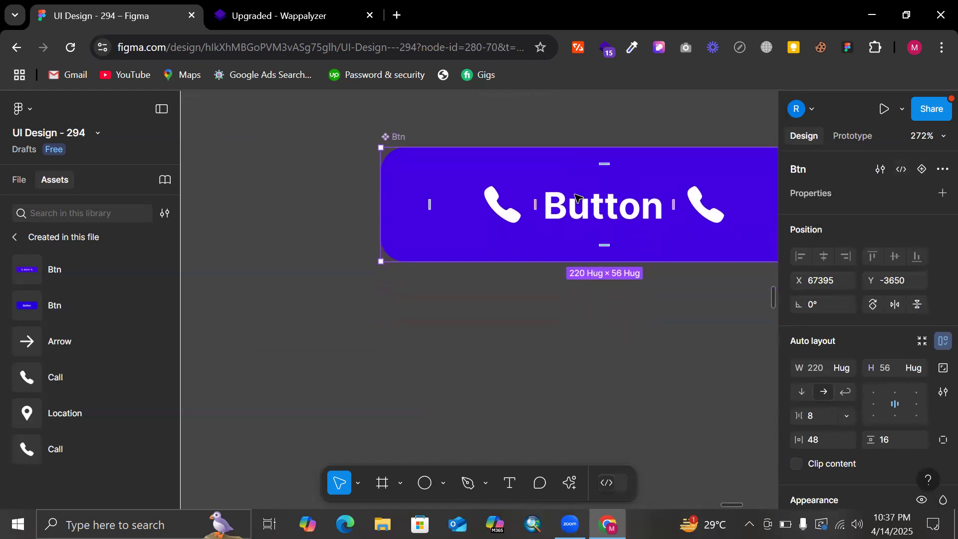
scroll(578, 198, right, 1)
scroll(458, 183, up, 2)
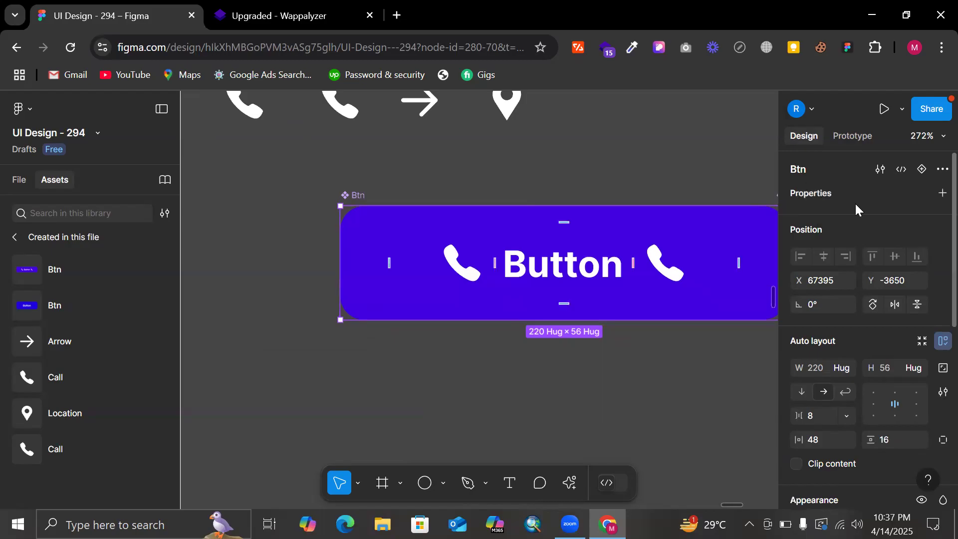
scroll(855, 202, down, 3)
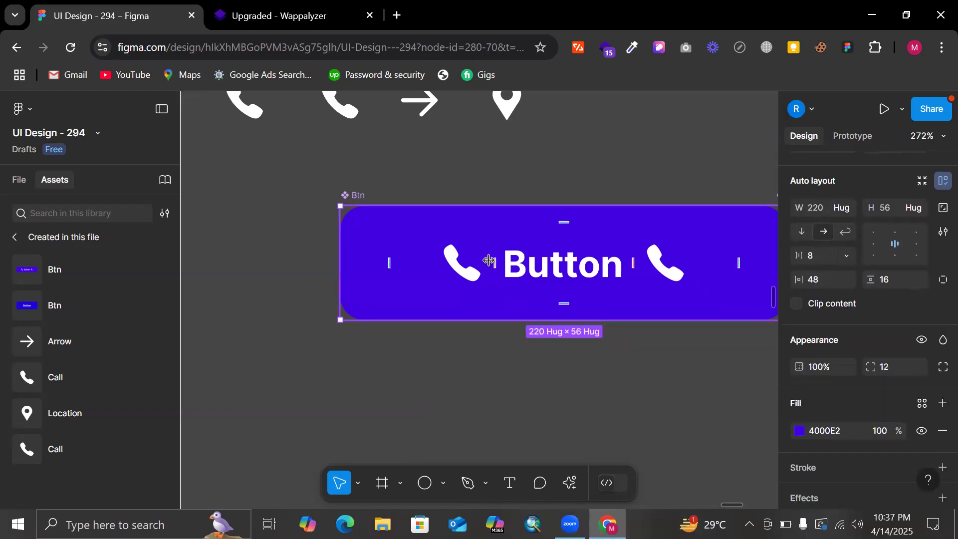
double_click(463, 277)
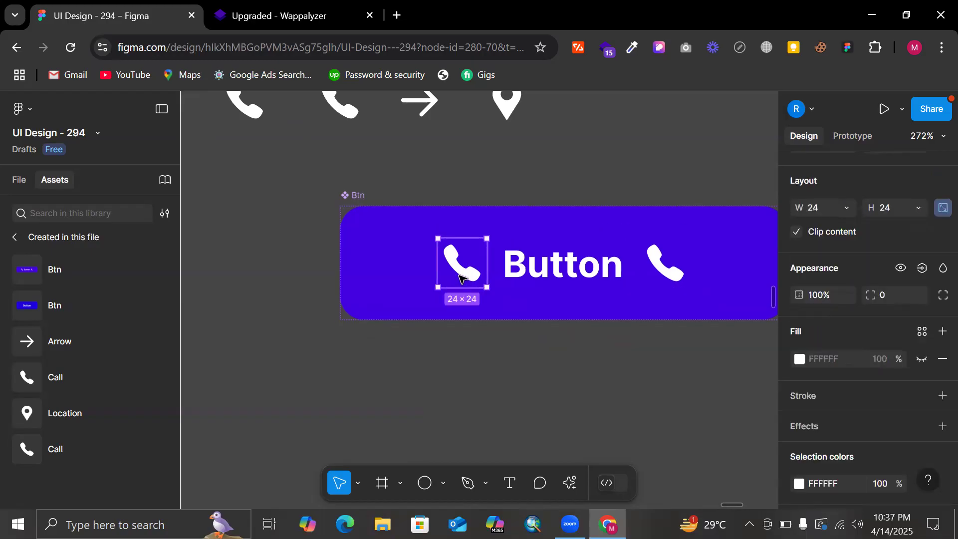
scroll(879, 351, down, 2)
scroll(879, 348, up, 5)
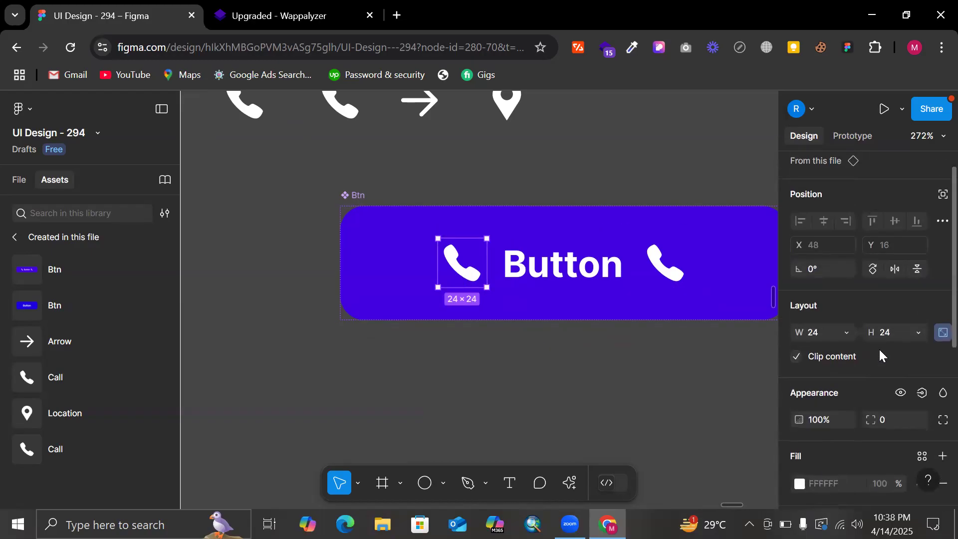
scroll(871, 339, down, 6)
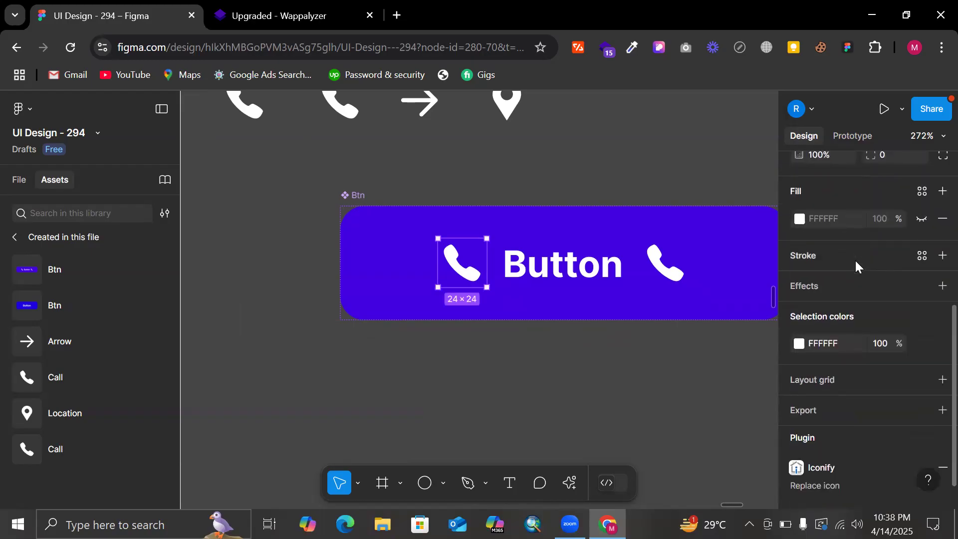
scroll(894, 235, up, 3)
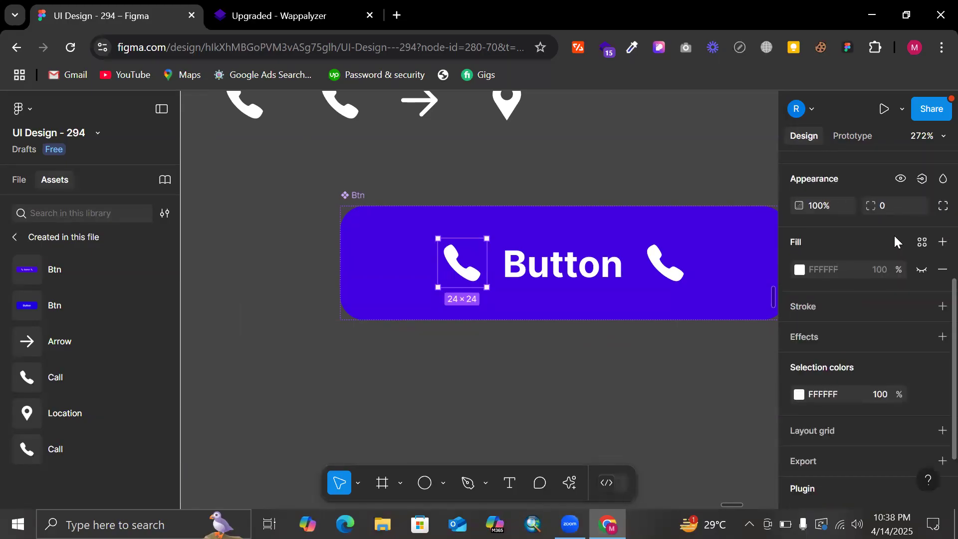
scroll(895, 238, up, 1)
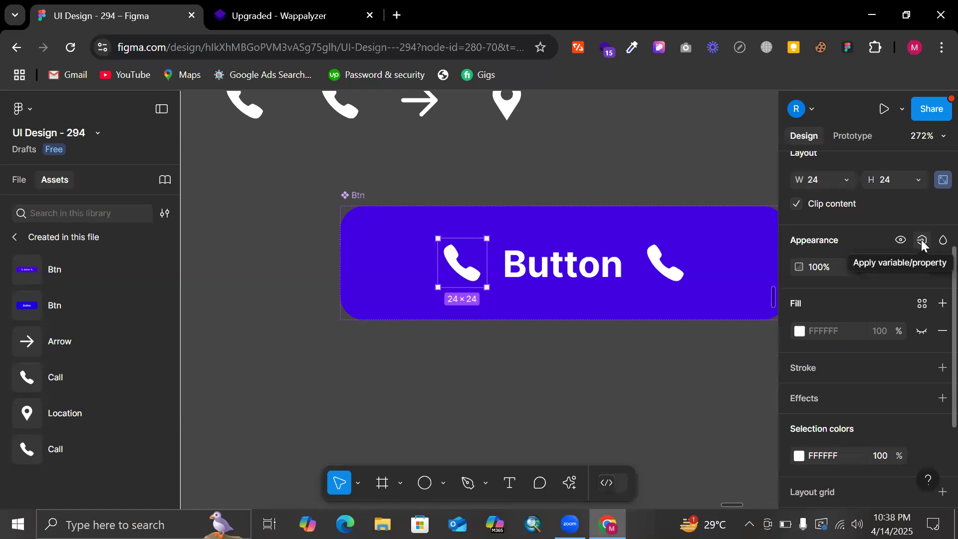
click(920, 240)
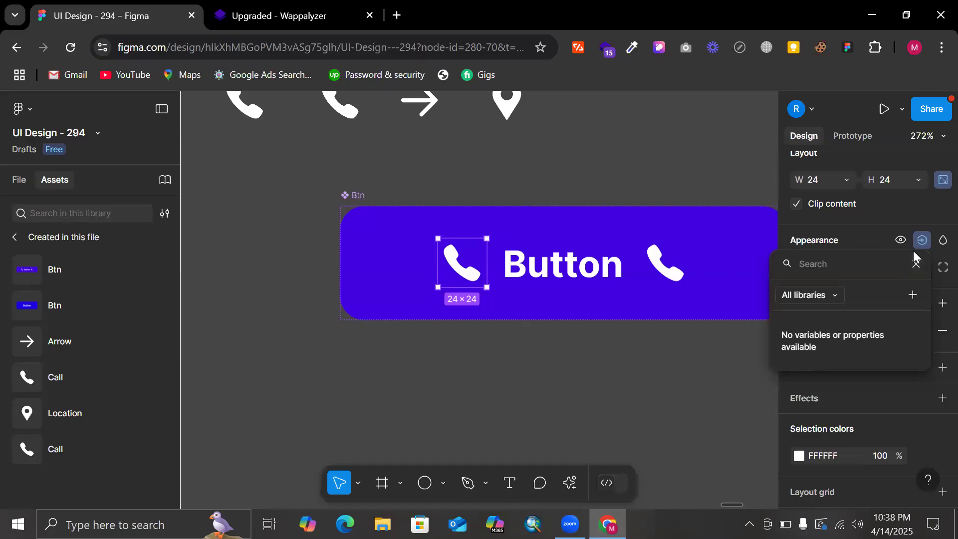
click(912, 295)
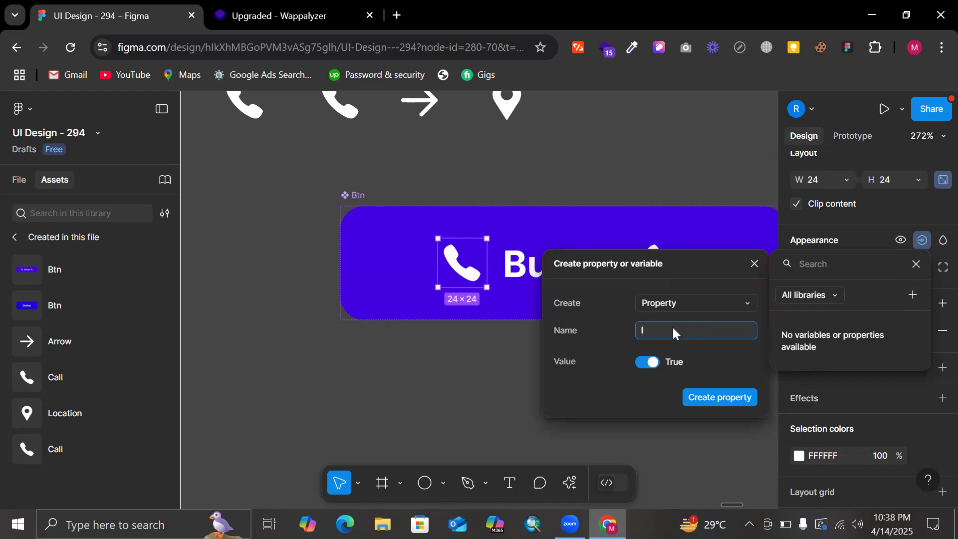
key(BackSpace)
text(Left Icon)
click(644, 363)
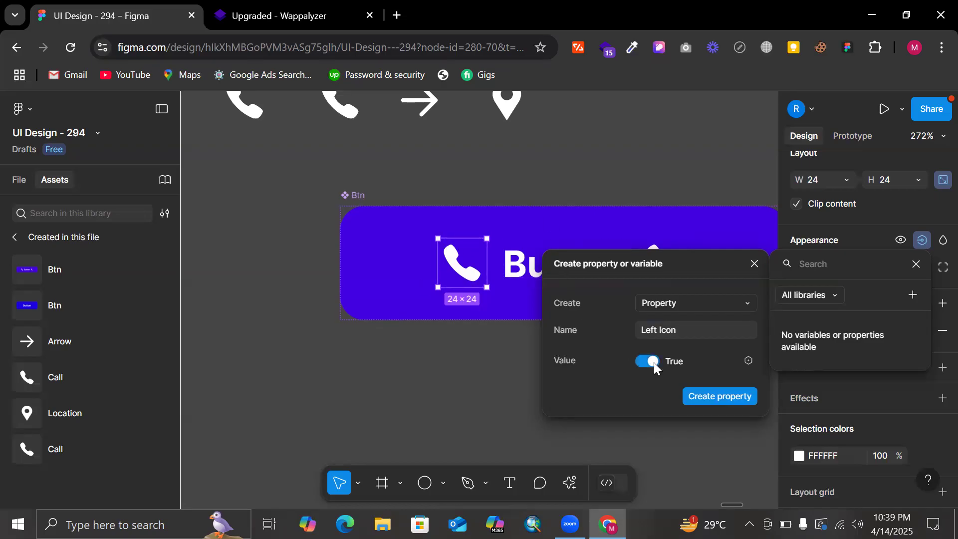
scroll(471, 247, right, 5)
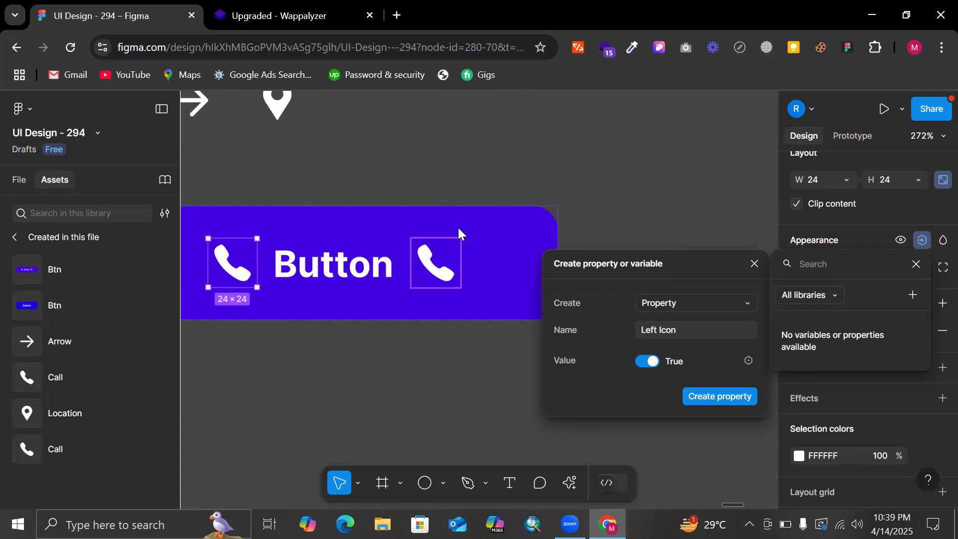
scroll(368, 248, left, 3)
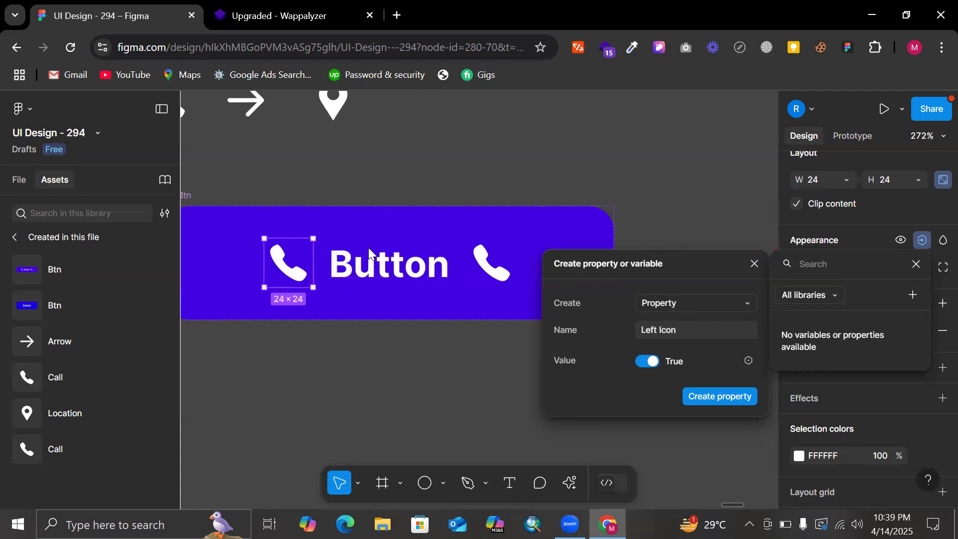
key(Escape)
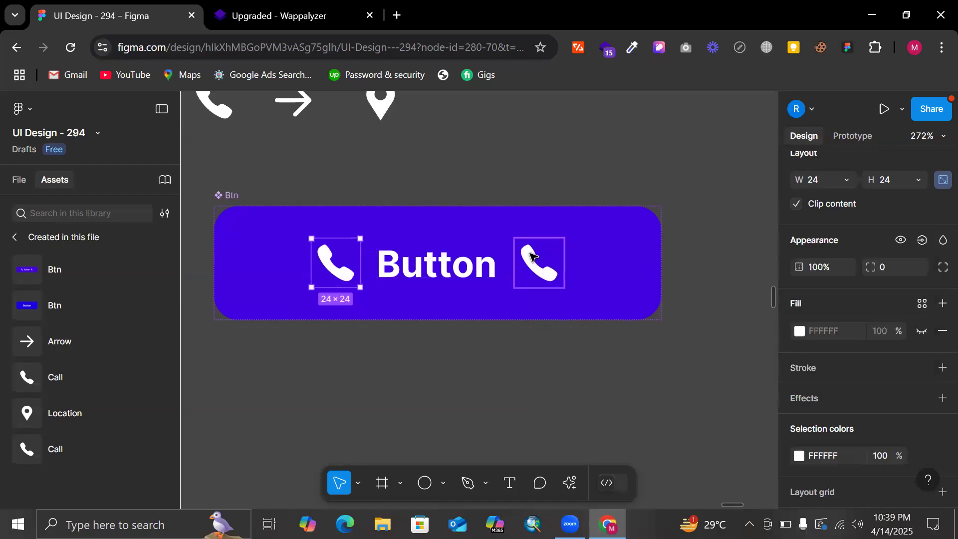
- Try binding the visibility of the Call icon before the label to a Right Icon property with value False, and undo it
click(924, 241)
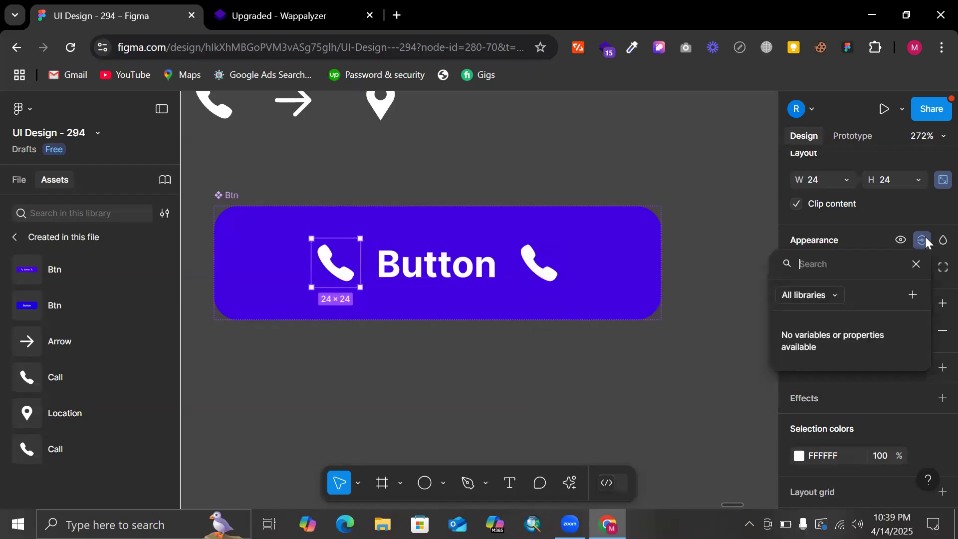
click(913, 295)
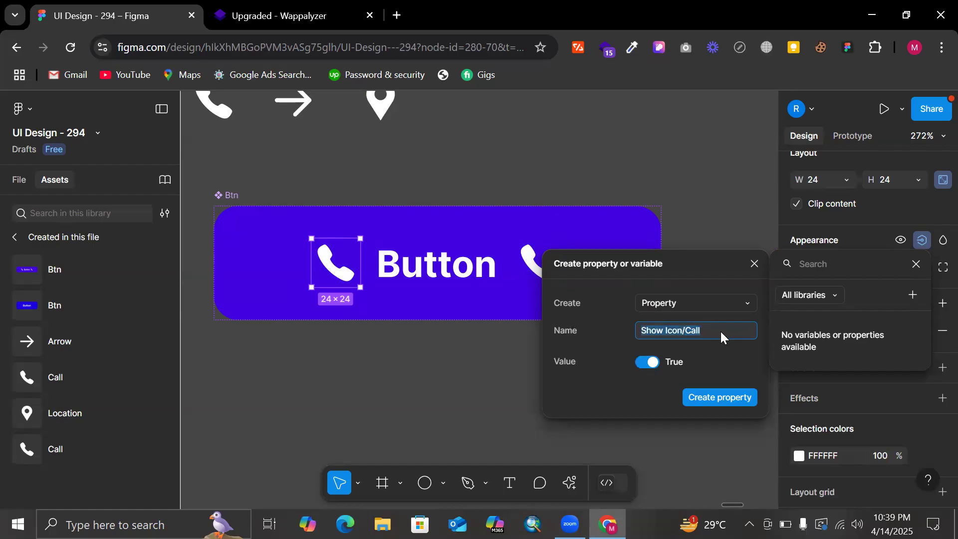
text(L)
key(BackSpace)
text(Right Icon)
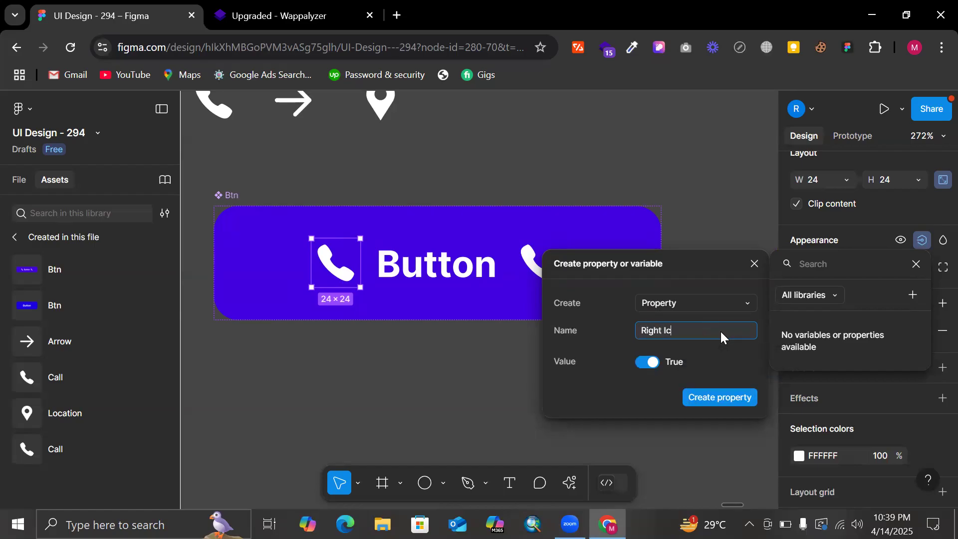
click(663, 375)
click(642, 363)
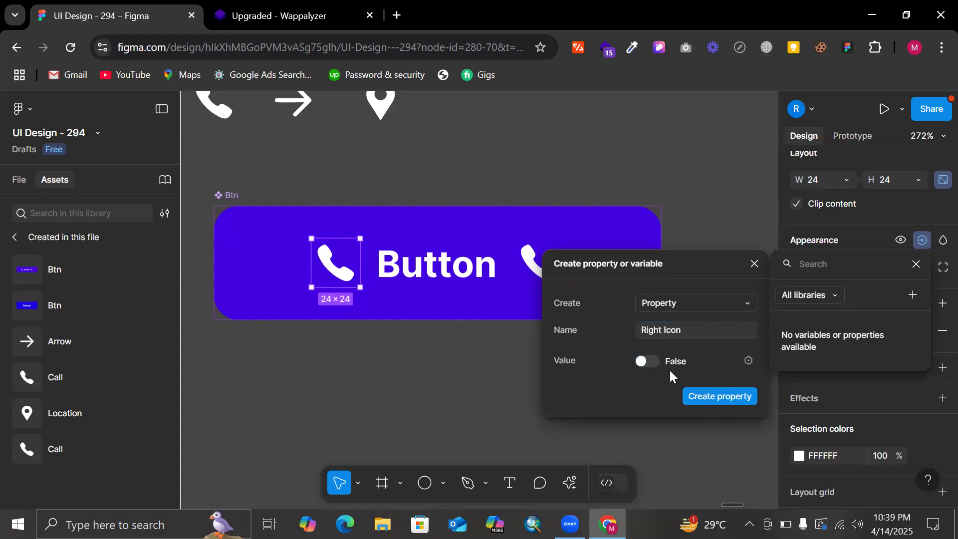
click(718, 399)
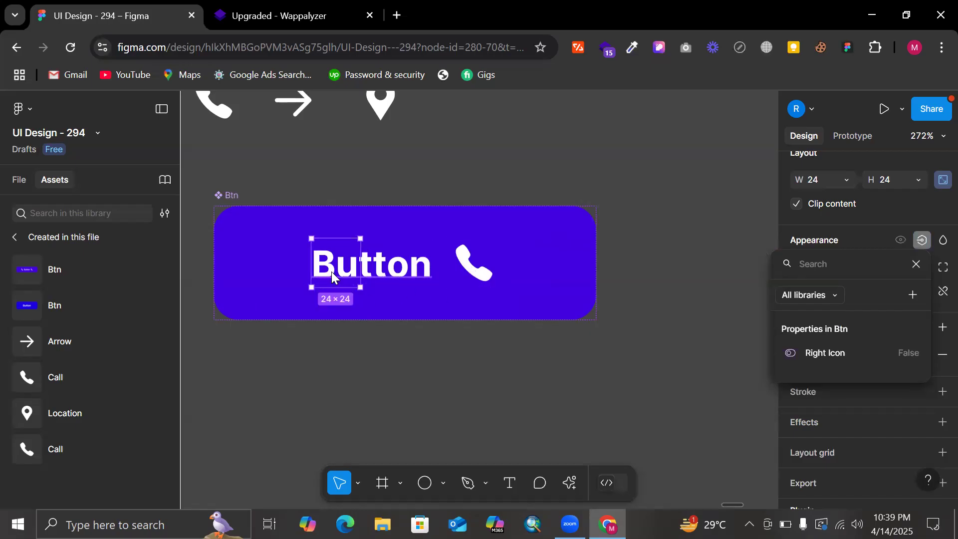
key(ctrl+z)
- Create a visibility property named Right Icon with value False for the Call icon after the label in the Btn component
click(408, 275)
click(536, 262)
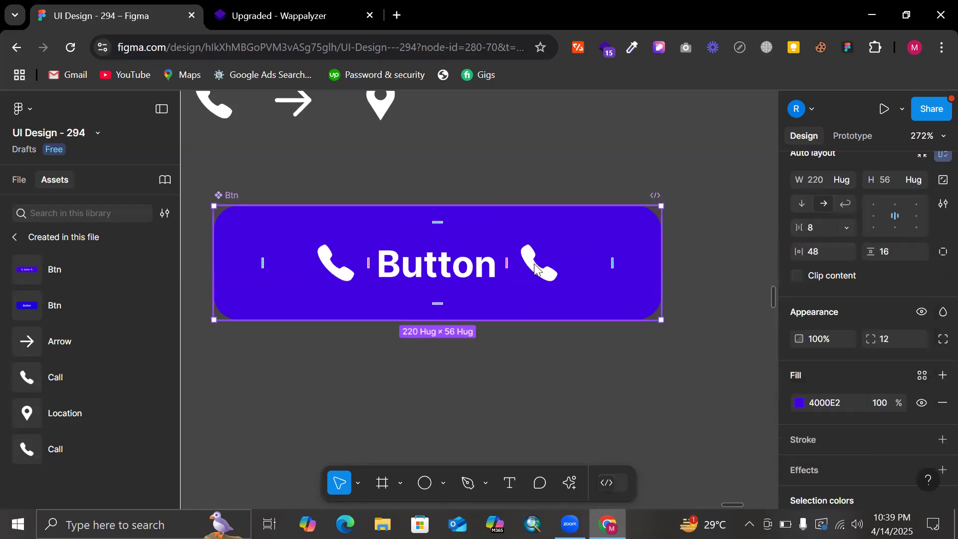
click(536, 262)
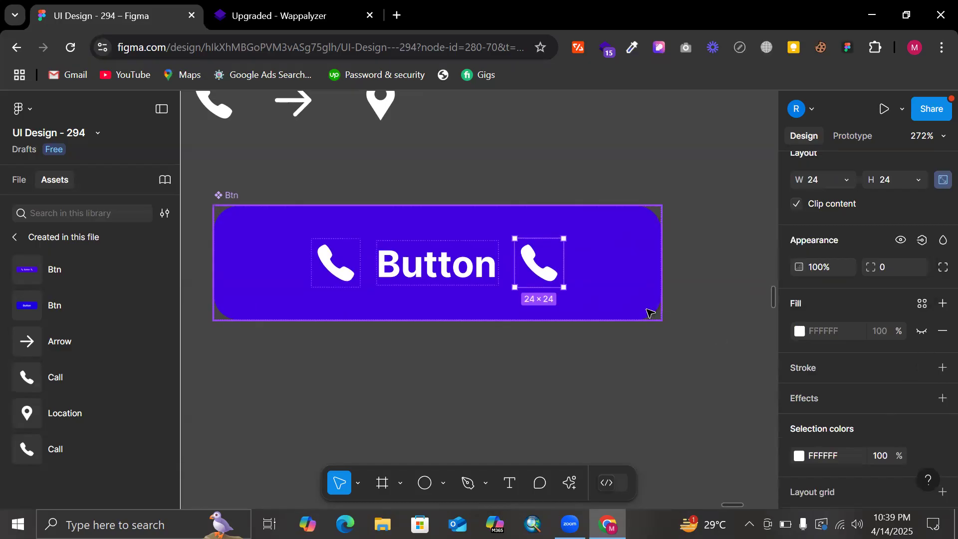
scroll(911, 389, down, 3)
scroll(917, 371, down, 1)
scroll(915, 375, up, 4)
click(918, 209)
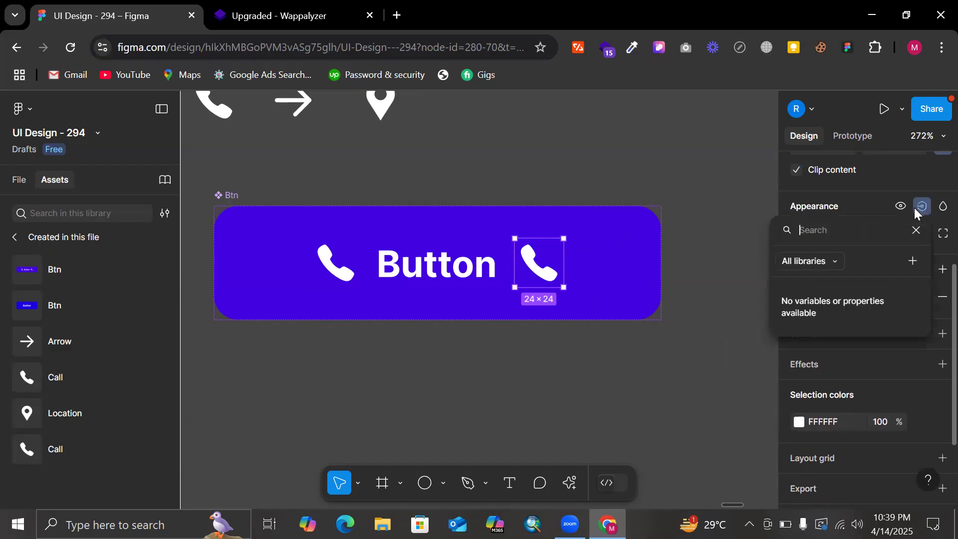
click(913, 260)
text(Ri)
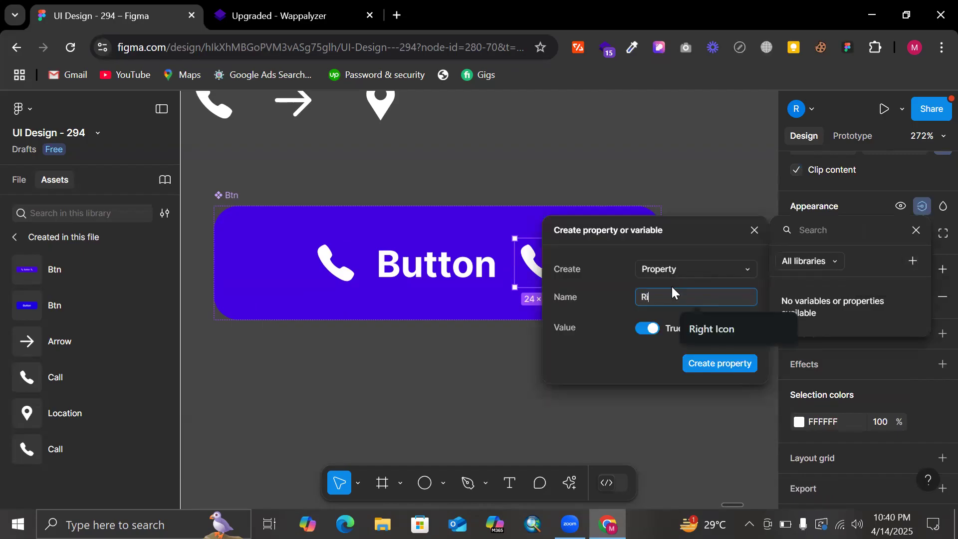
text(ght Icon)
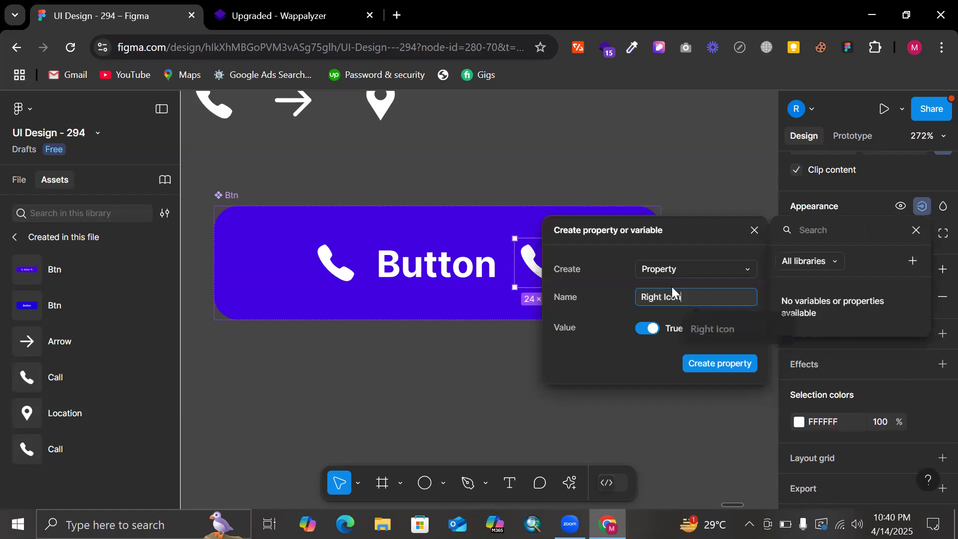
click(649, 329)
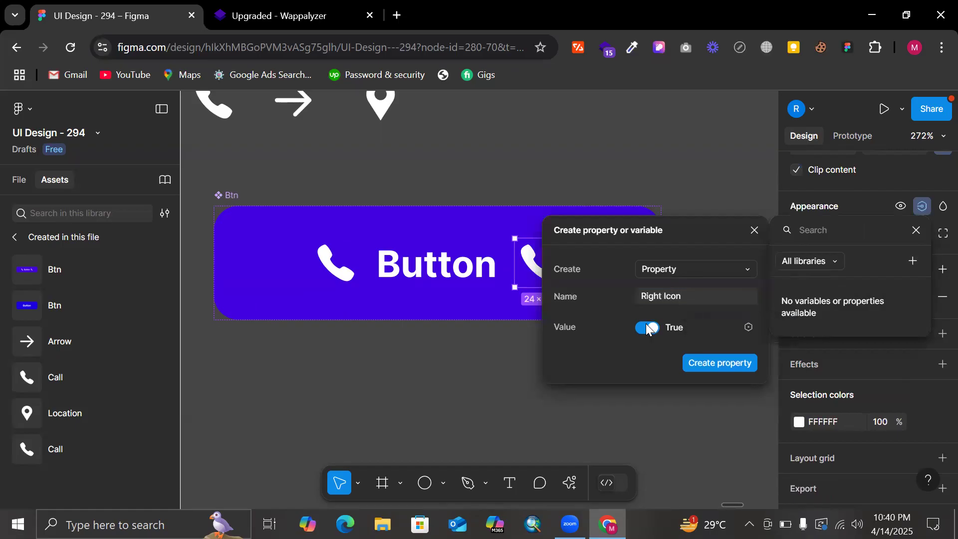
click(713, 365)
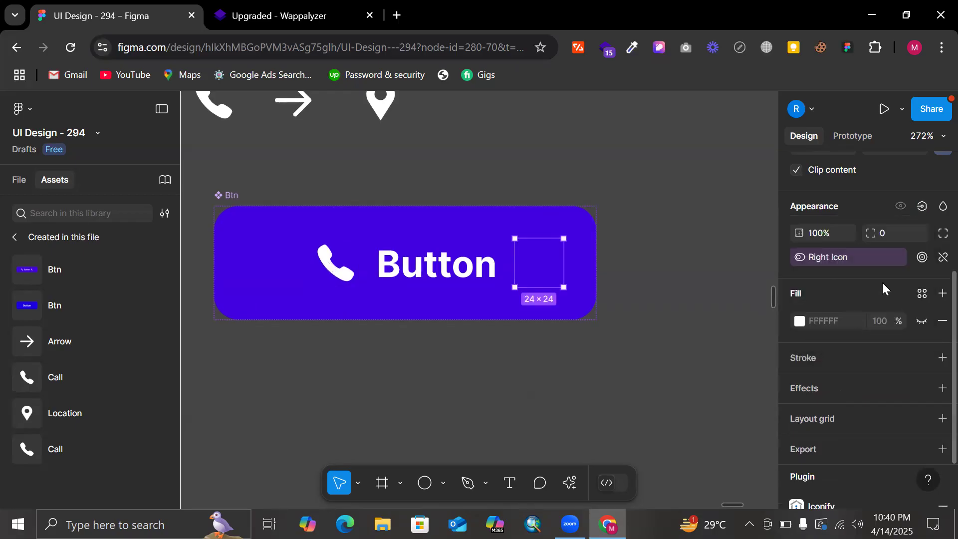
- Create a visibility property named Left Icon with value True for the Call icon before the label
click(320, 271)
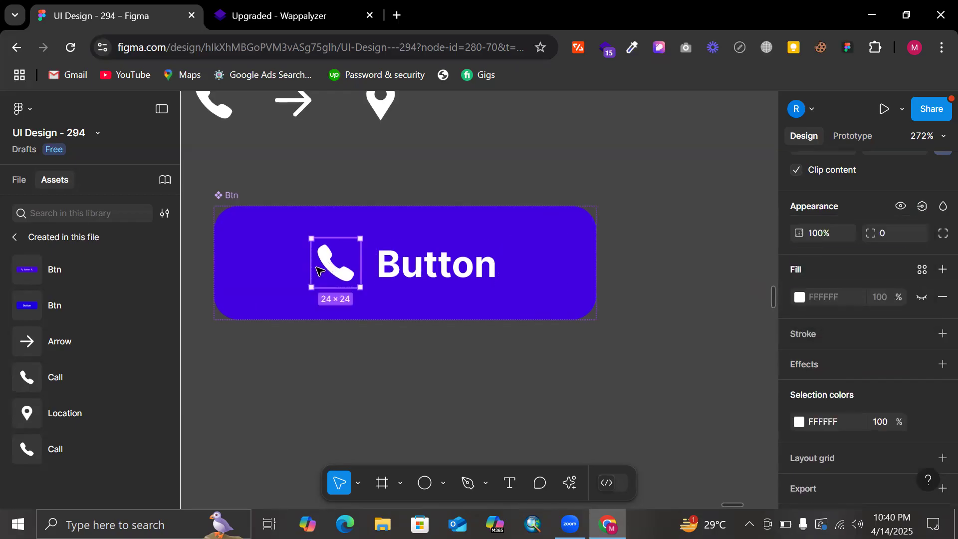
scroll(848, 282, up, 2)
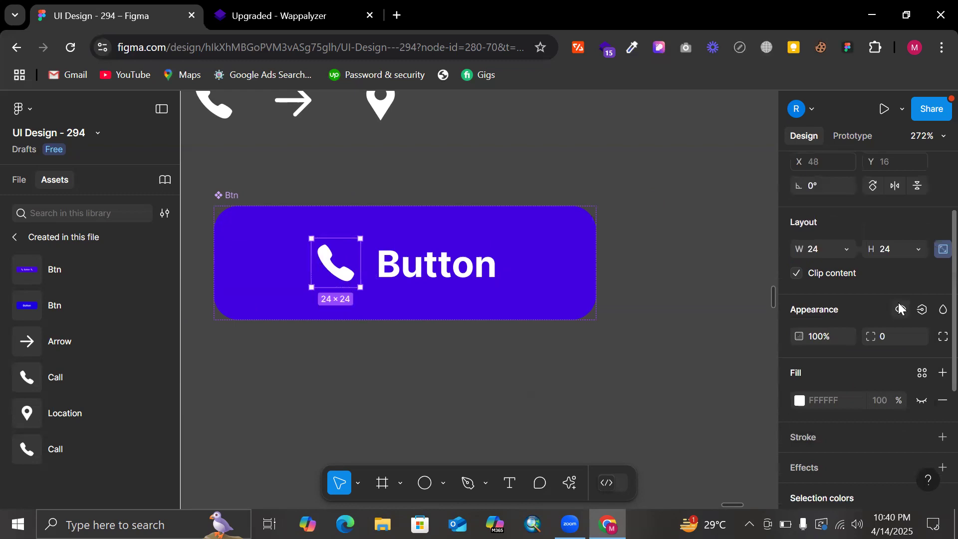
click(928, 310)
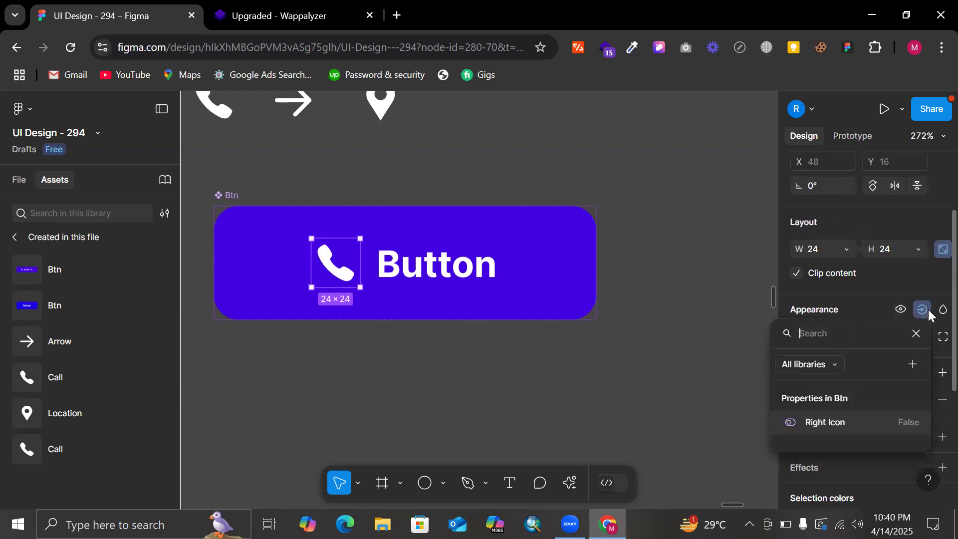
click(914, 364)
text(Le)
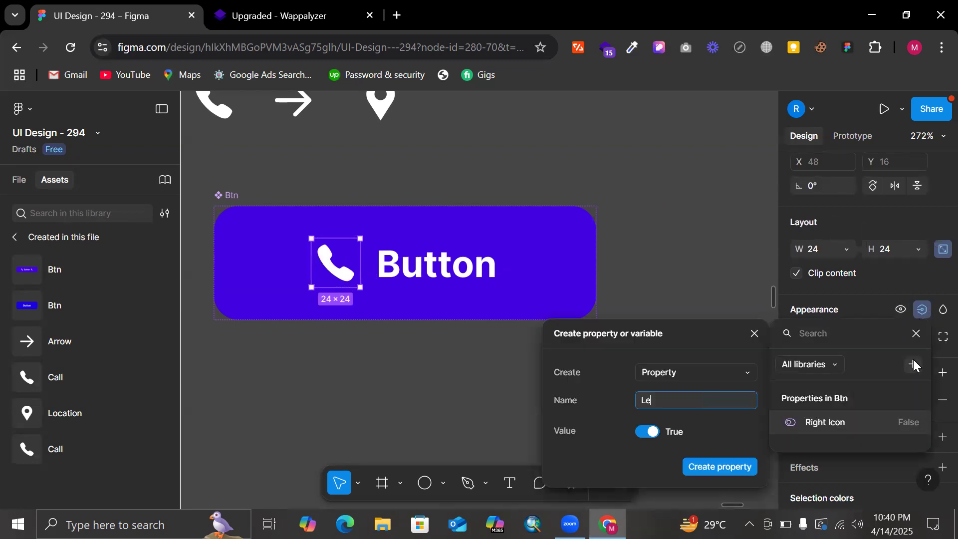
text(ft Icon)
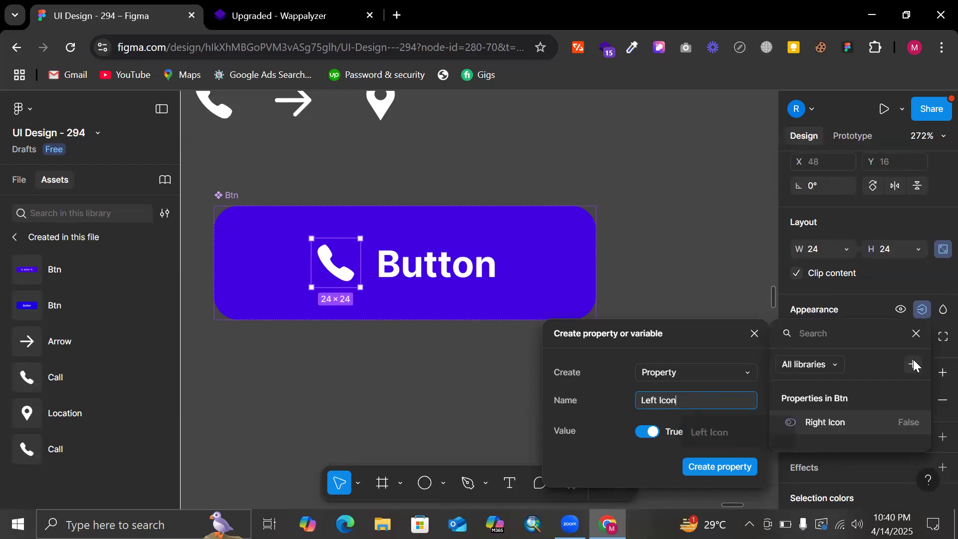
click(704, 464)
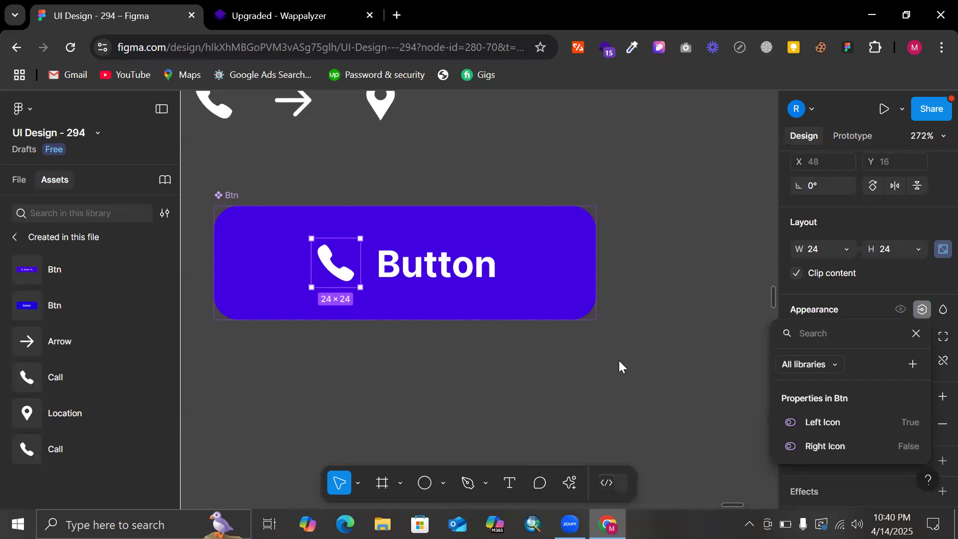
click(618, 360)
- Create a text property named Text Field with value Button for the label in the Btn component
scroll(621, 363, down, 3)
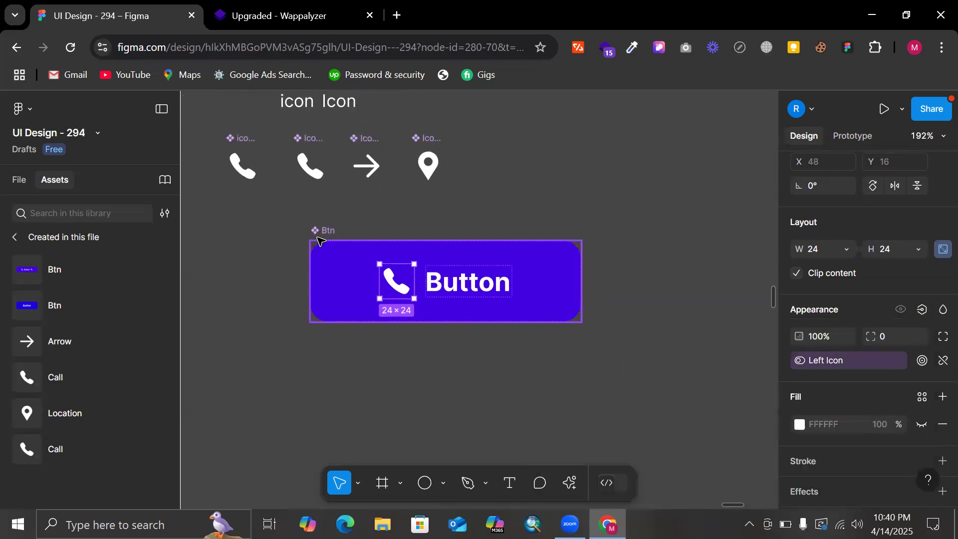
double_click(469, 283)
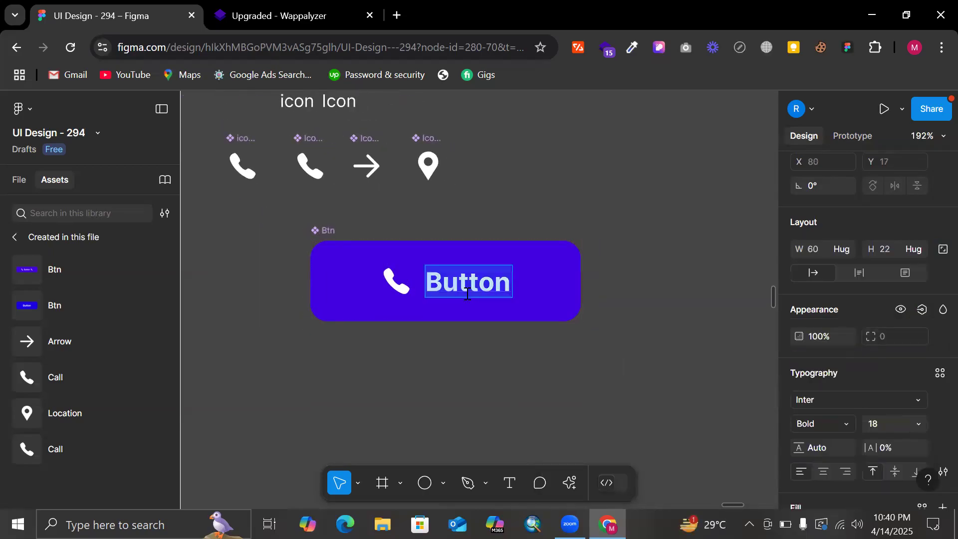
key(Escape)
scroll(828, 395, down, 4)
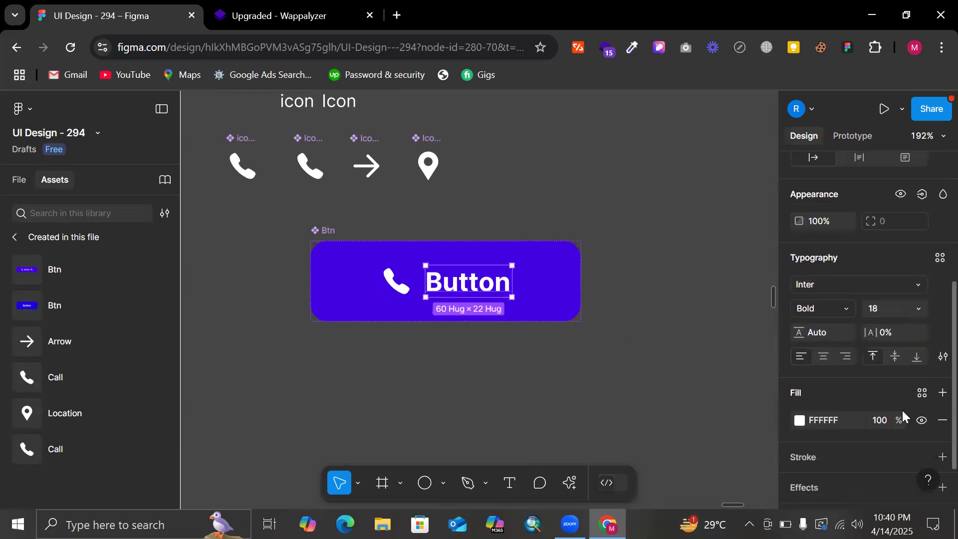
scroll(854, 379, up, 5)
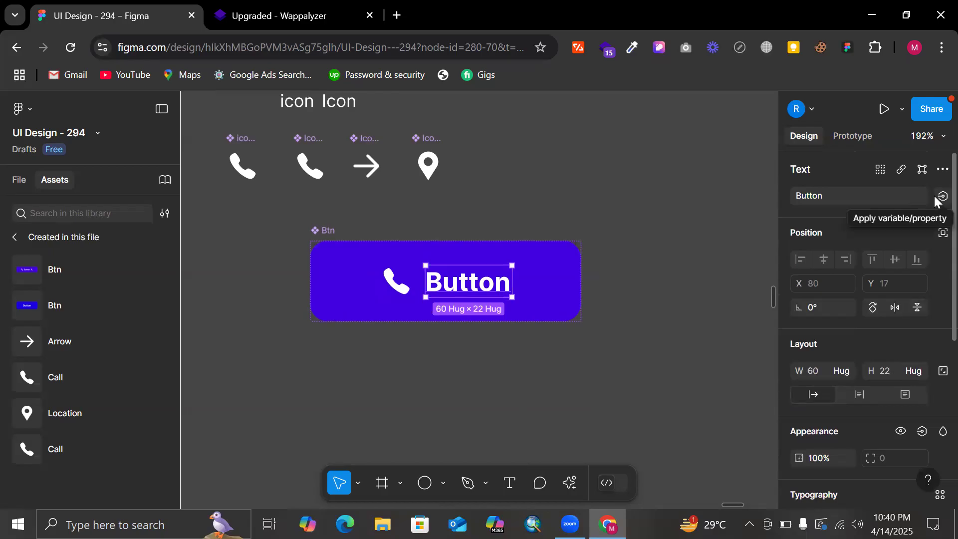
click(940, 198)
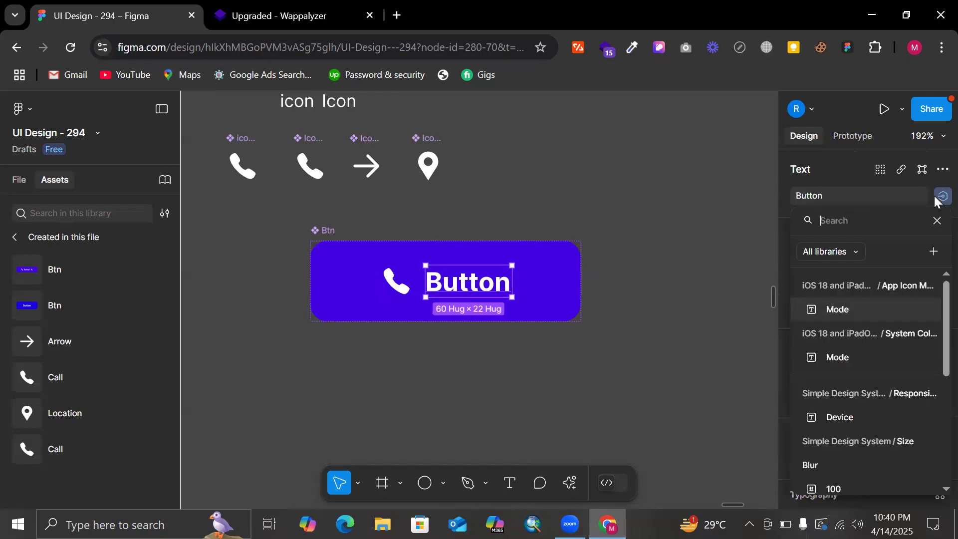
click(935, 251)
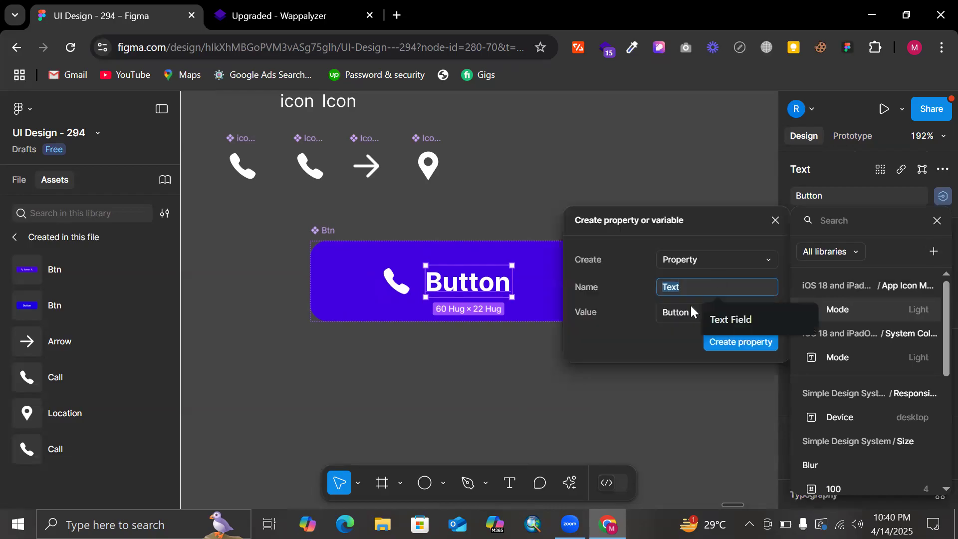
click(699, 260)
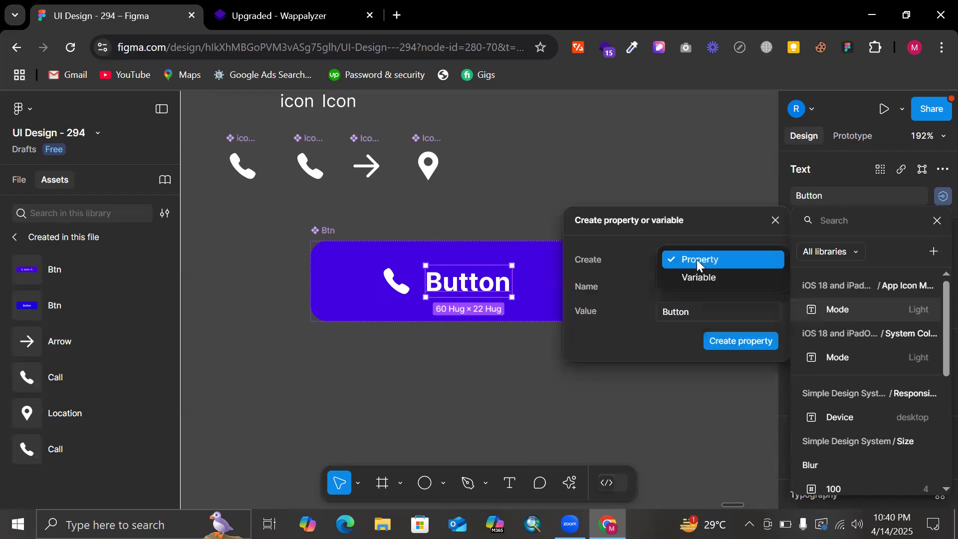
click(697, 260)
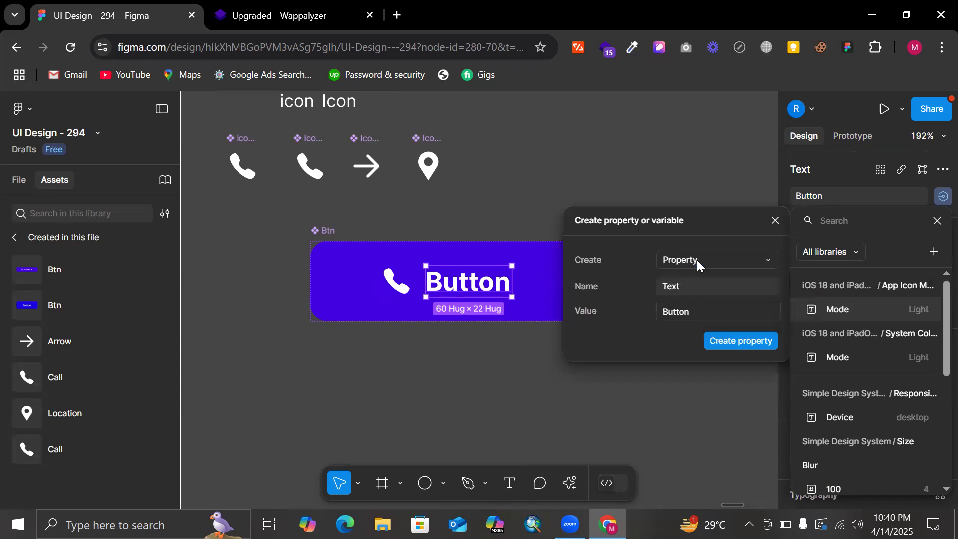
click(677, 290)
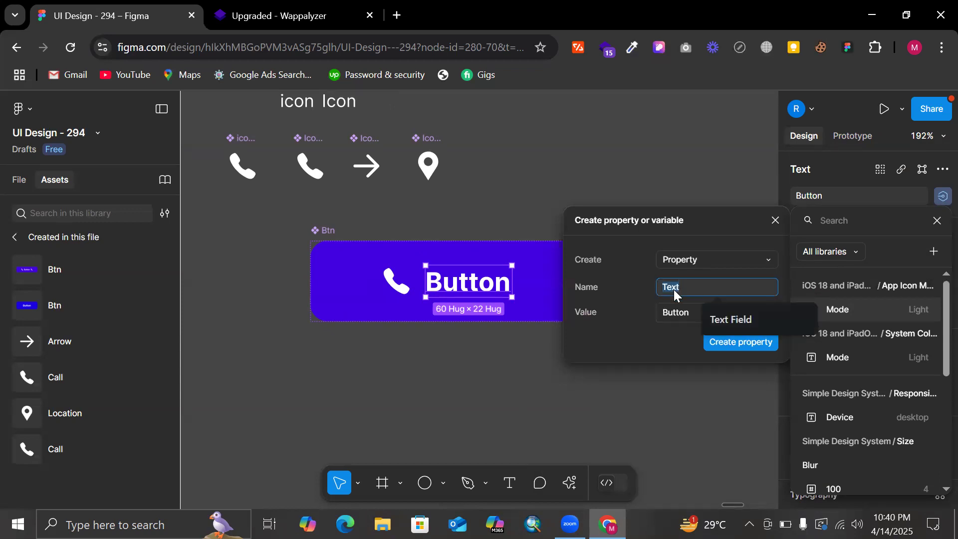
click(717, 313)
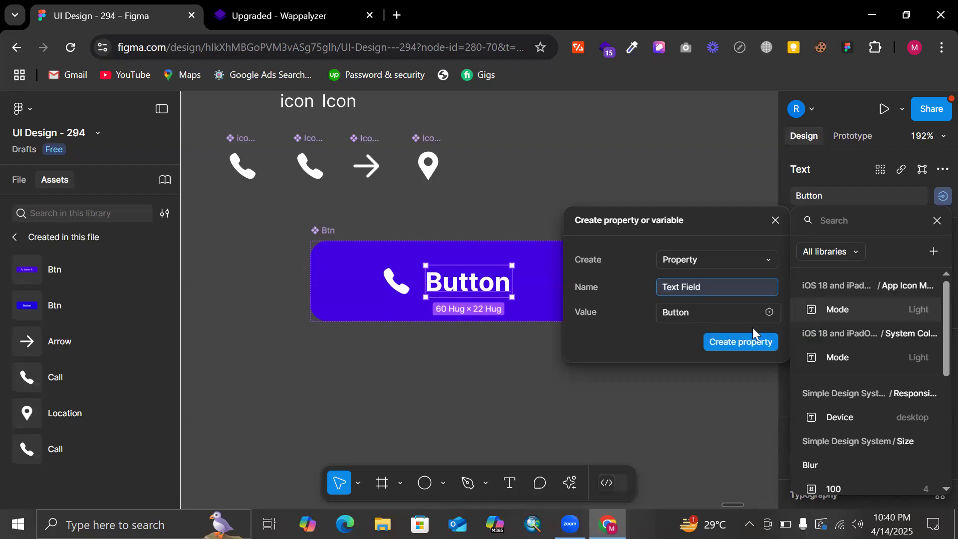
click(723, 344)
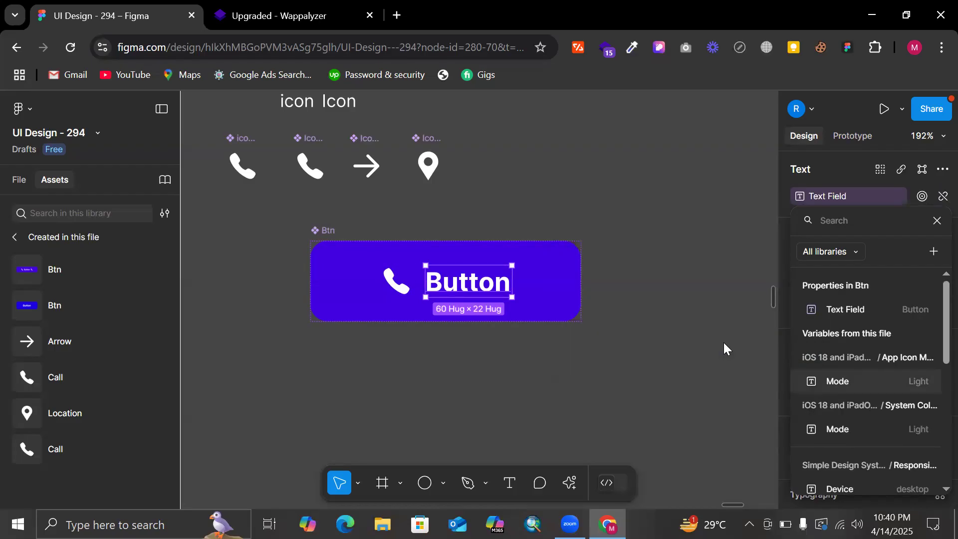
click(728, 228)
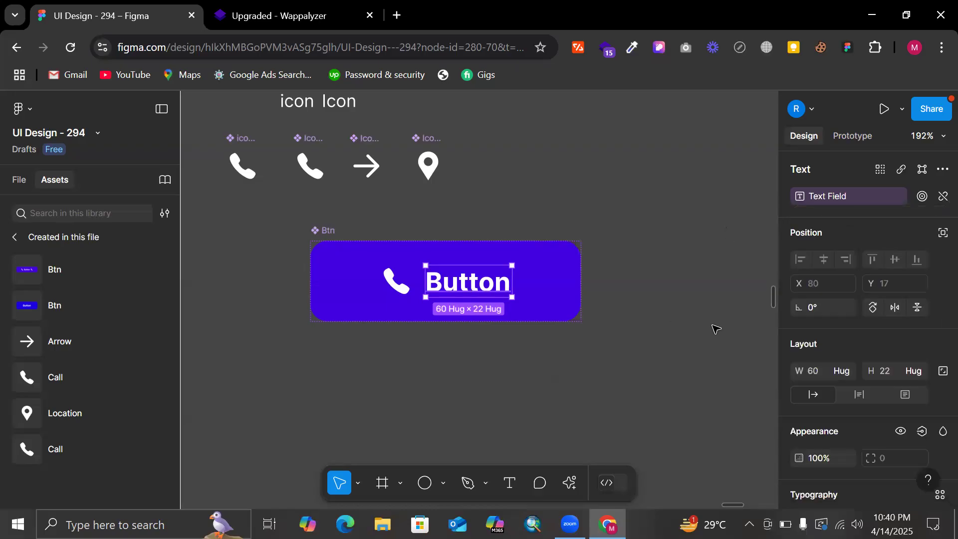
- Create a visibility property named Button Naming with value True for the label in the Btn component
scroll(891, 370, down, 3)
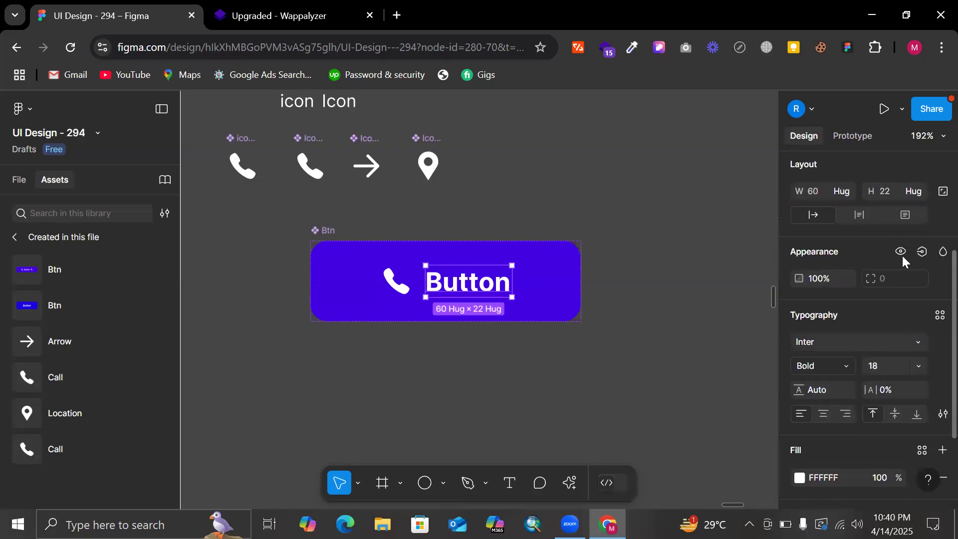
click(923, 252)
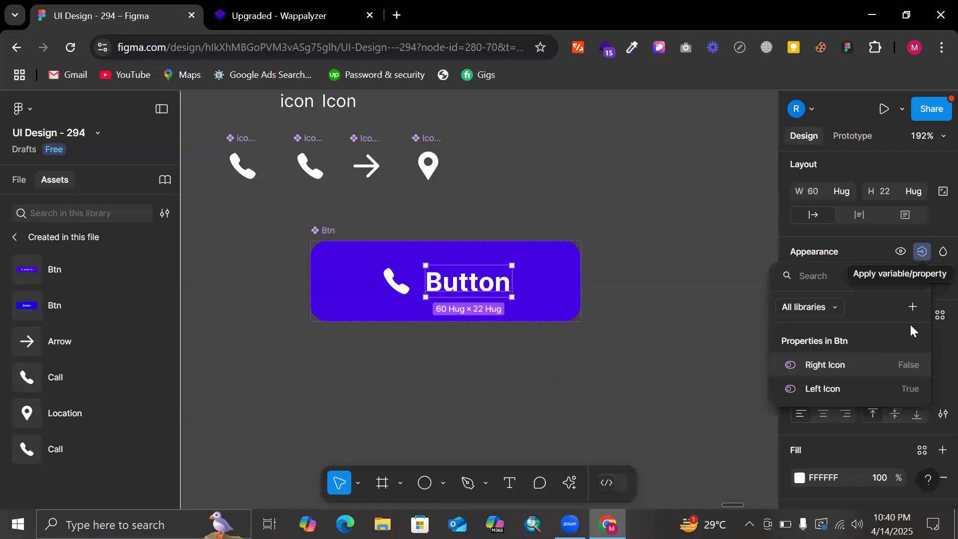
click(910, 307)
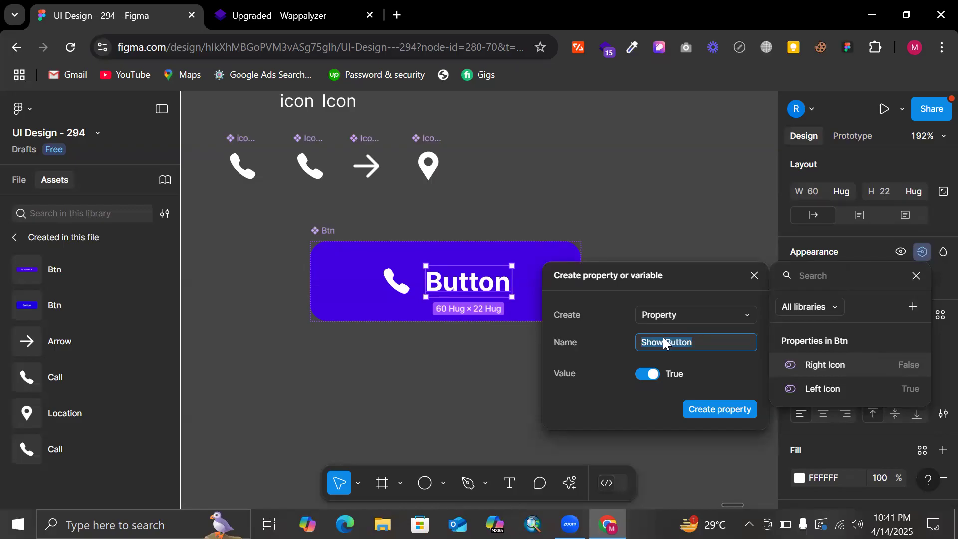
text(Button Naming)
click(717, 403)
click(665, 397)
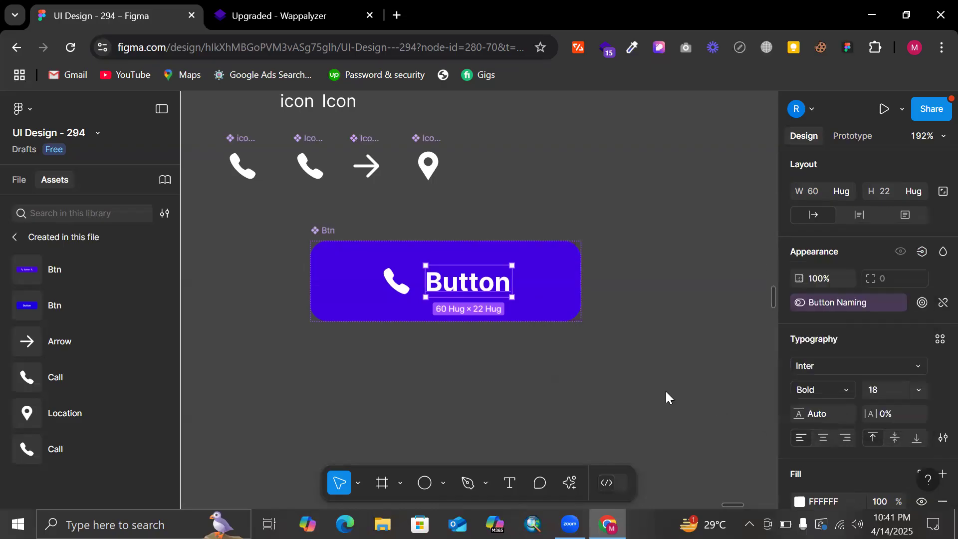
click(665, 398)
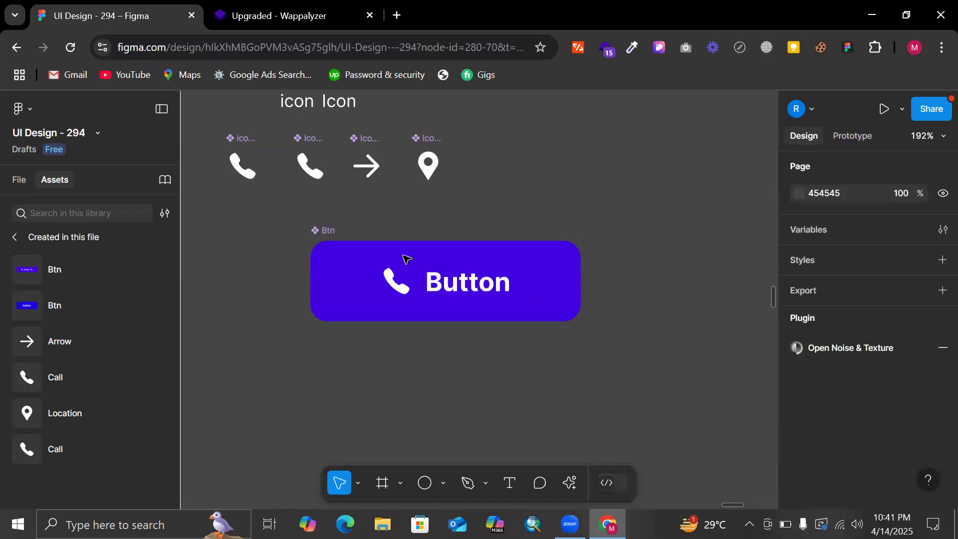
- Add a second variant to the Btn component and change its fill to a lighter purple
click(318, 231)
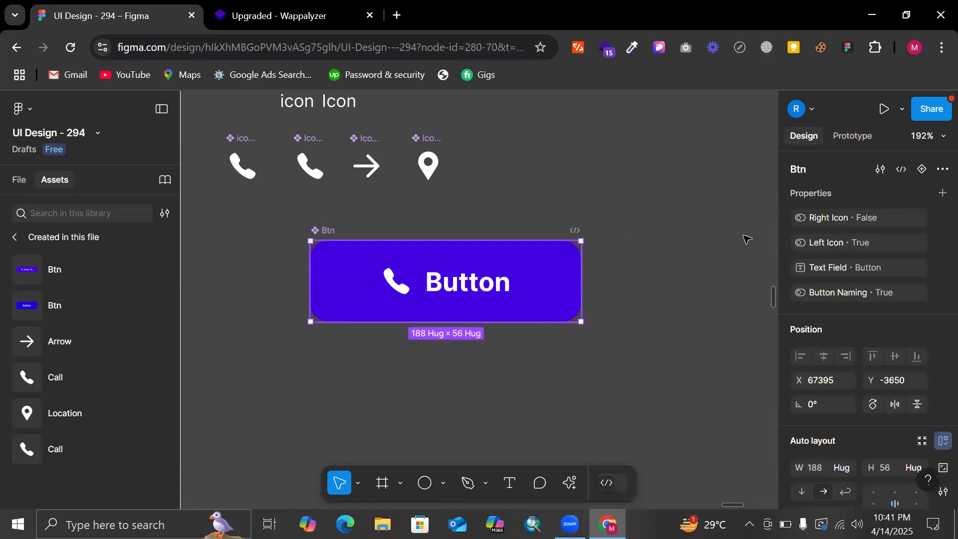
click(922, 170)
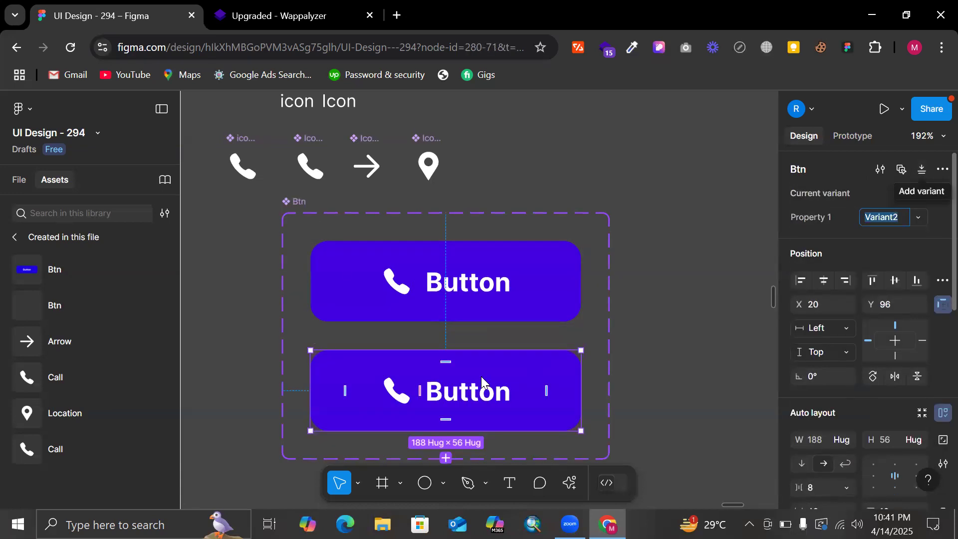
scroll(836, 381, down, 3)
scroll(824, 406, down, 1)
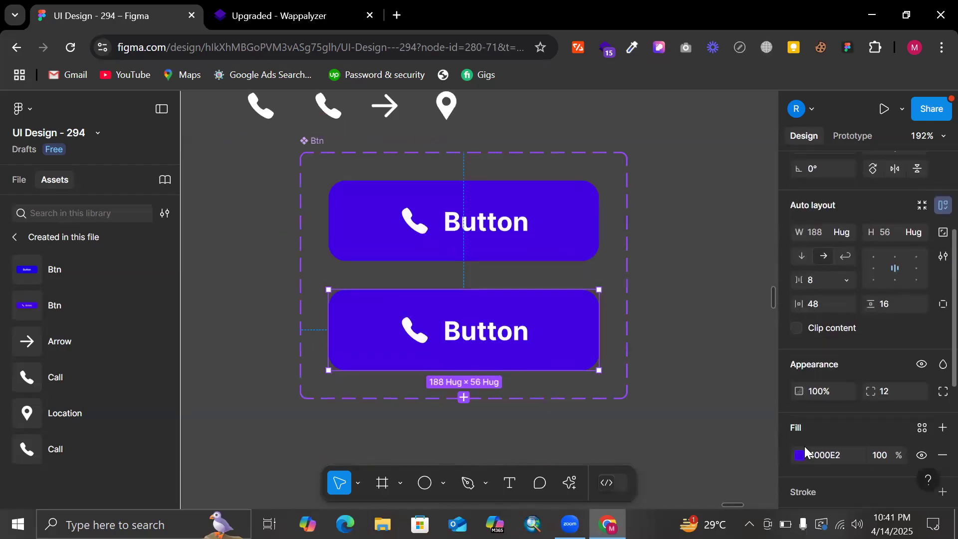
click(800, 451)
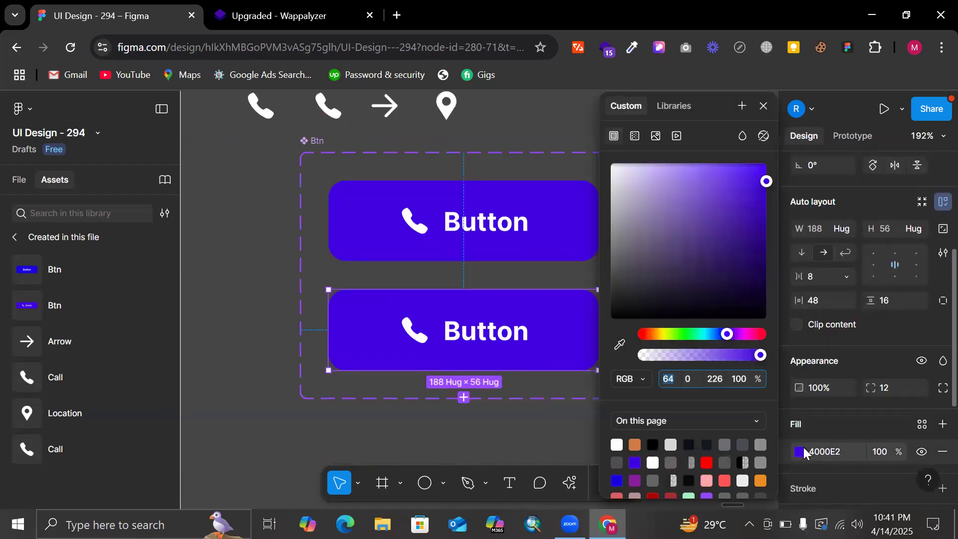
click(711, 167)
drag(698, 154, 732, 157)
click(539, 113)
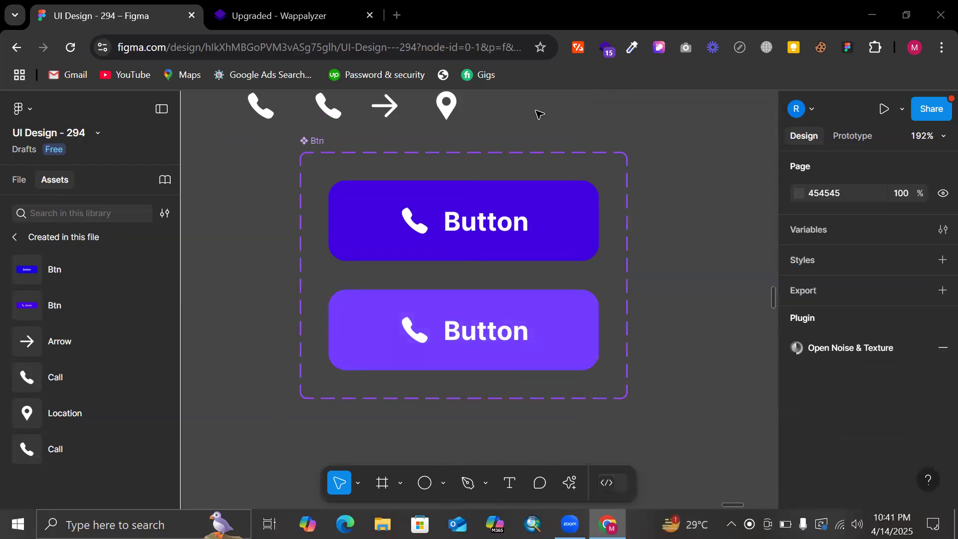
- Set Property 1 of the lighter purple Btn variant to Hover
click(515, 339)
click(885, 218)
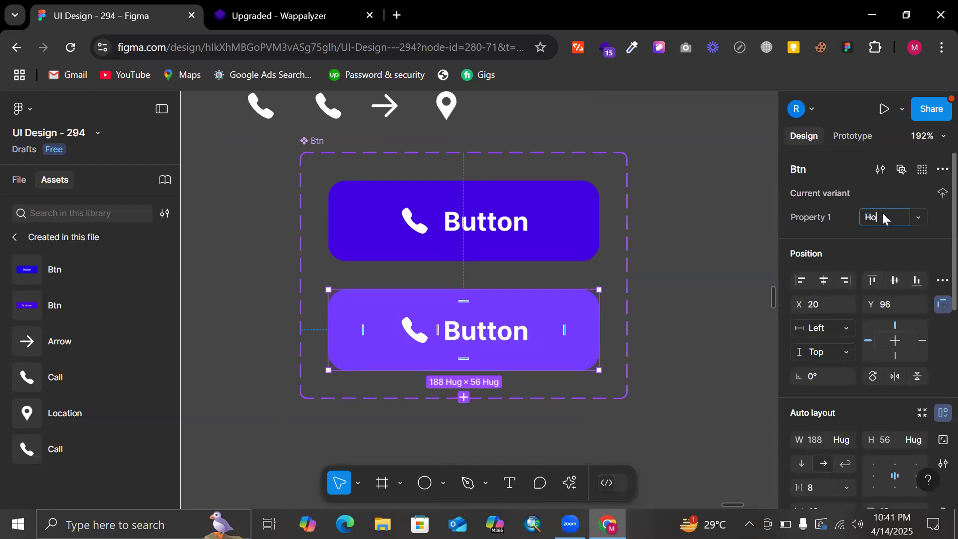
text(Hover)
key(Return)
click(698, 233)
- Set Property 1 of the dark purple Btn variant to Primary
click(519, 236)
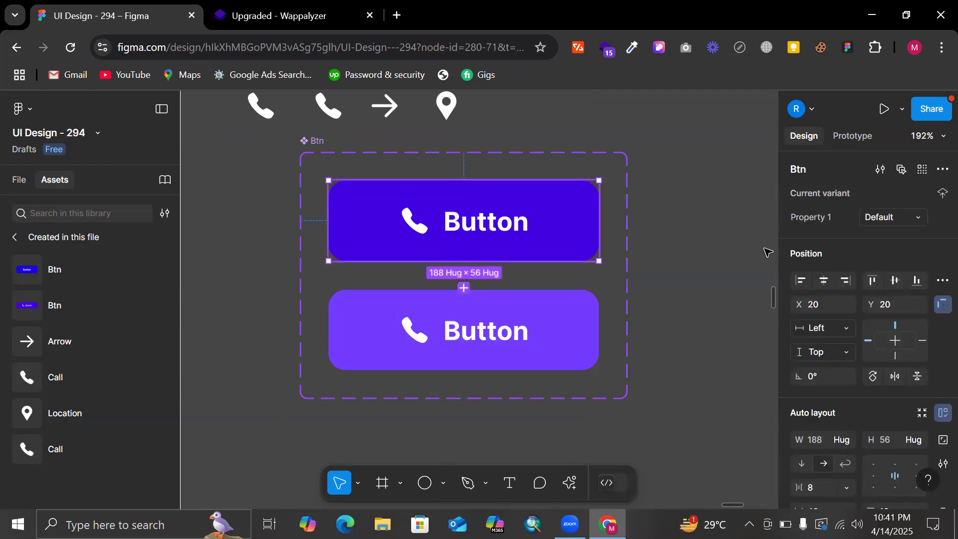
click(879, 217)
text(Primary)
key(Return)
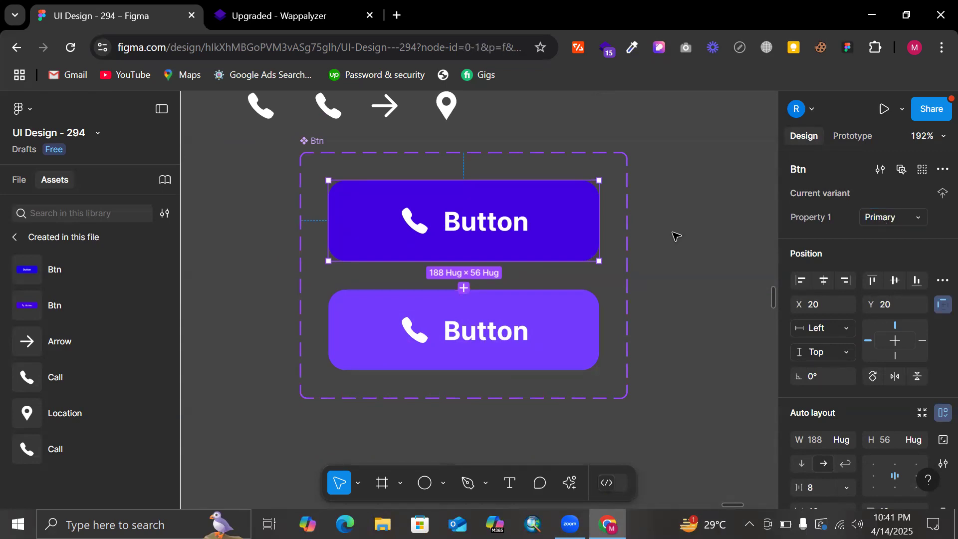
click(676, 236)
- Delete the Desktop - 2, Desktop - 3 and Desktop - 4 frames together with the old Btn component above them
ctrl+scroll(676, 236, down, 2)
scroll(569, 184, right, 5)
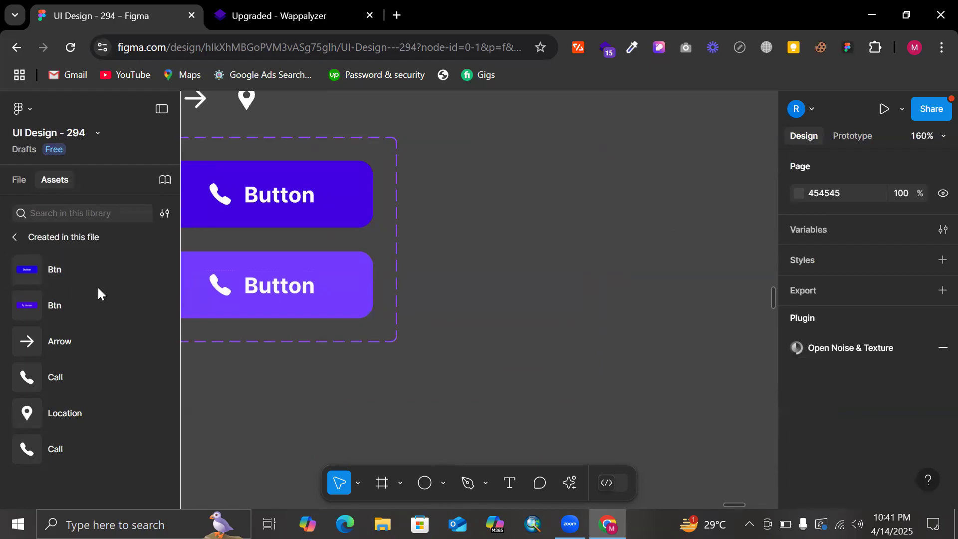
scroll(526, 257, down, 10)
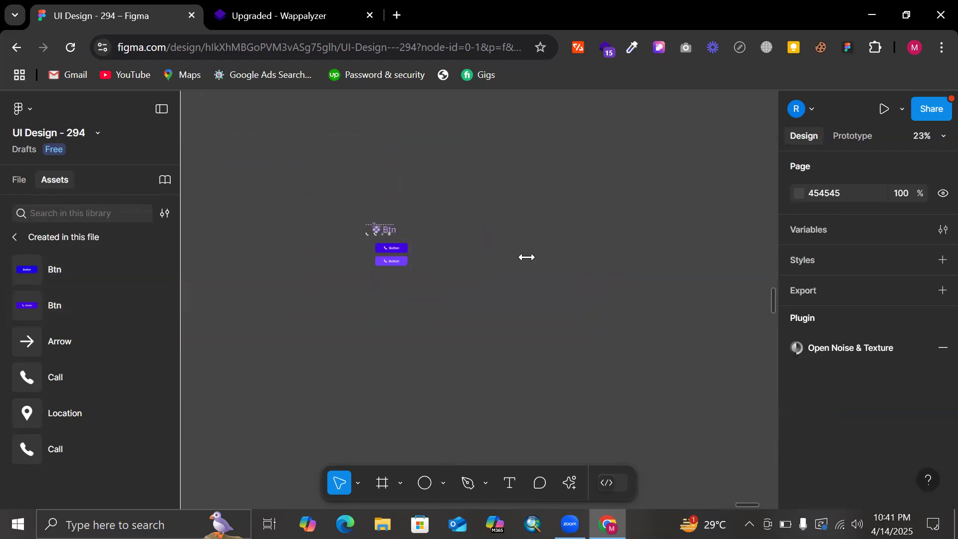
scroll(527, 257, down, 5)
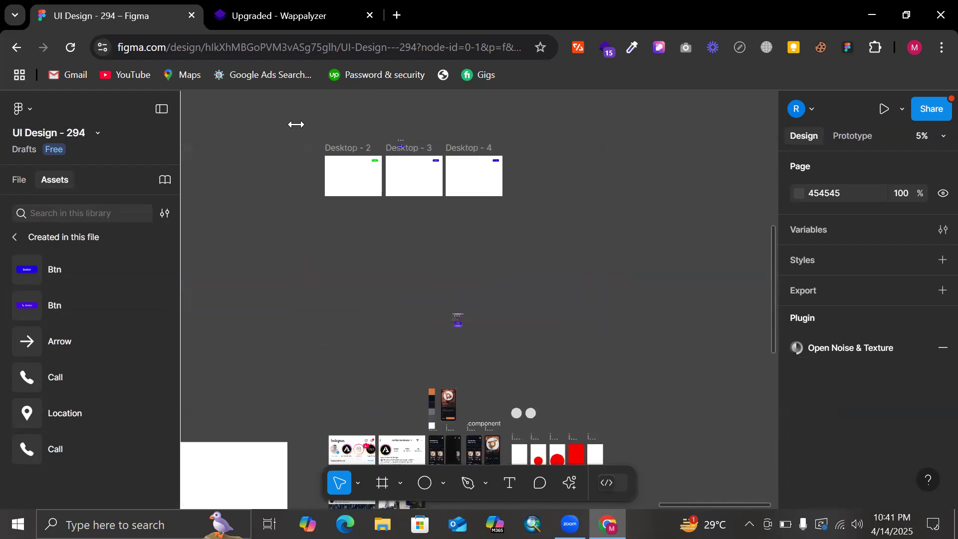
drag(293, 122, 608, 254)
key(Delete)
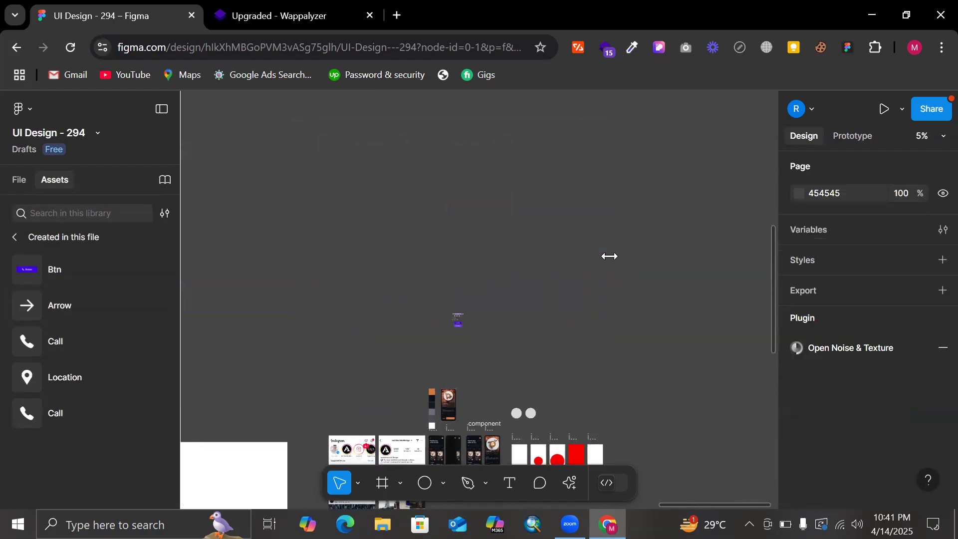
- Place an instance of the Primary Btn variant beside the component set, at about X 67754 and Y -3650
scroll(488, 347, up, 9)
scroll(338, 276, up, 4)
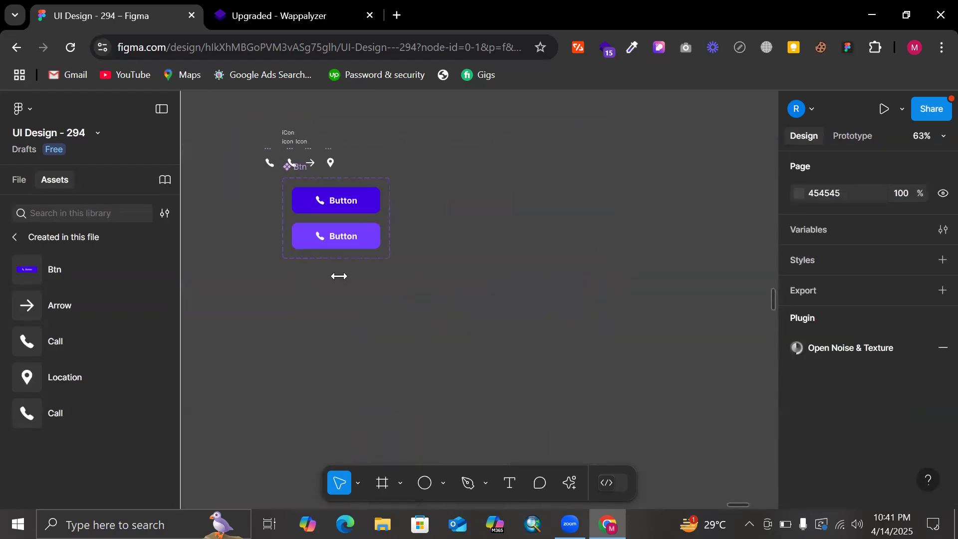
click(342, 202)
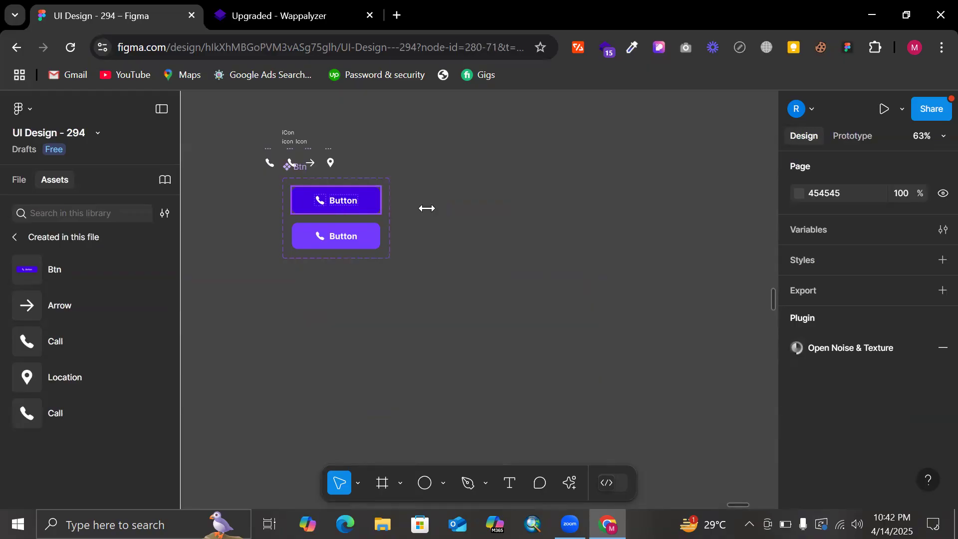
drag(511, 210, 522, 207)
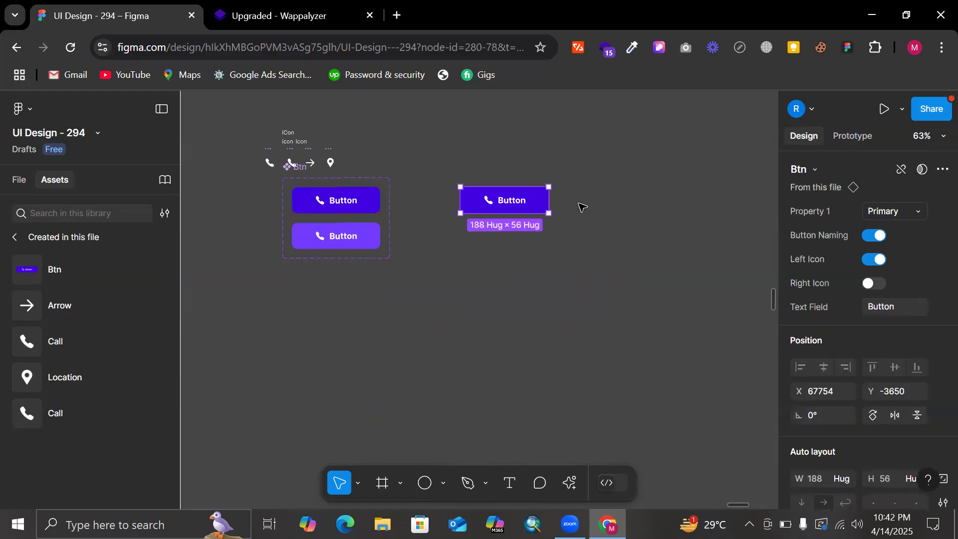
click(582, 208)
- Try the text "fajksd;kl jasdfklmf" in the Btn instance's Text Field property, and undo it
scroll(582, 208, up, 3)
click(440, 196)
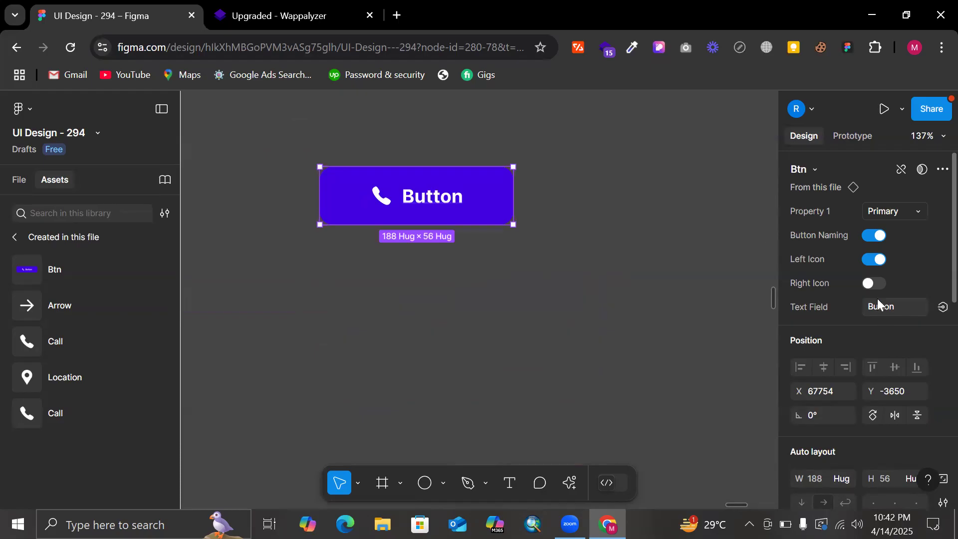
click(890, 308)
text(jasdfklmf)
key(Return)
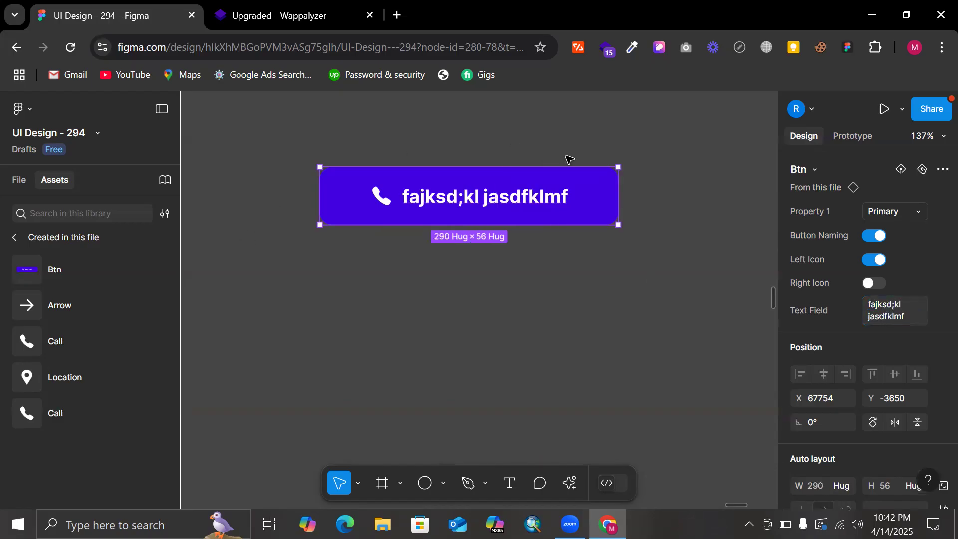
key(ctrl+z)
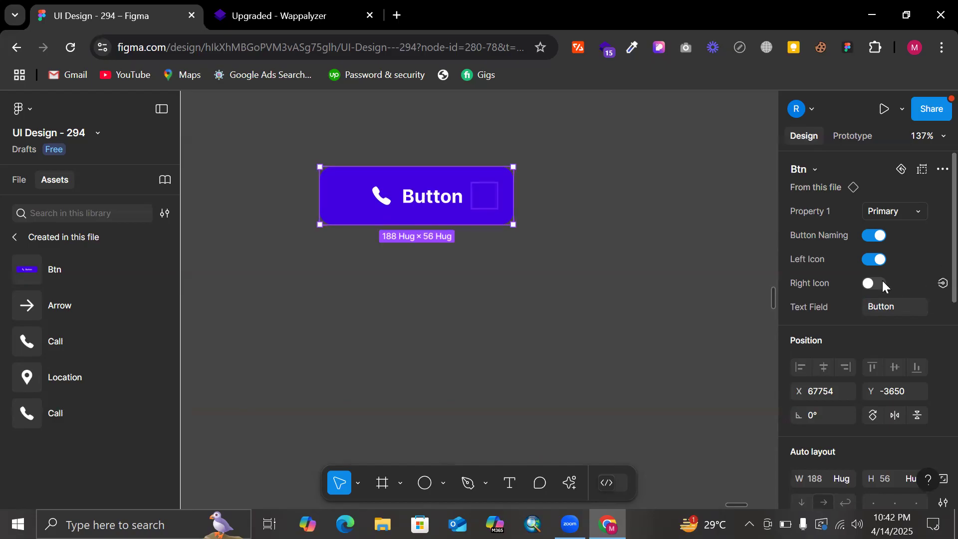
- Test the Btn instance's Left Icon, Button Naming and Right Icon properties by switching each one and restoring it
click(874, 260)
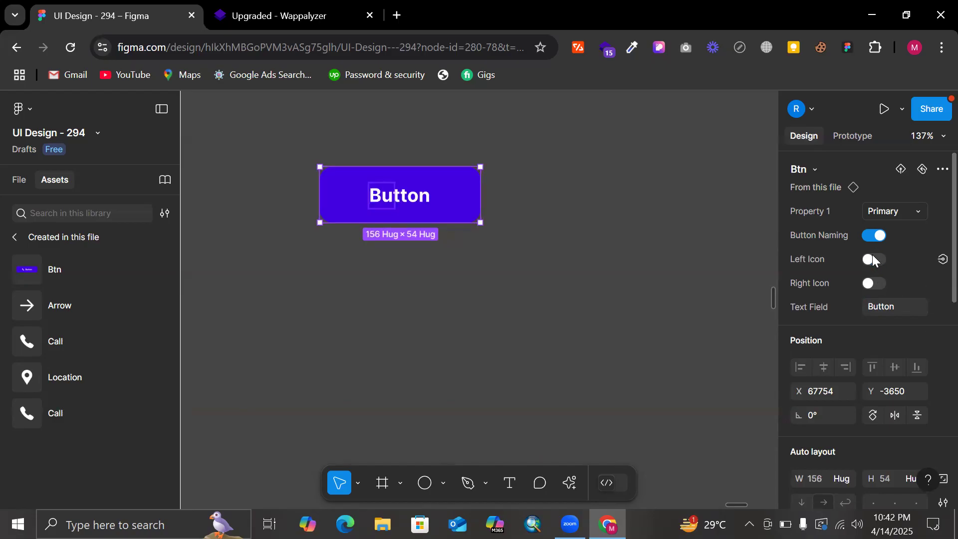
click(873, 260)
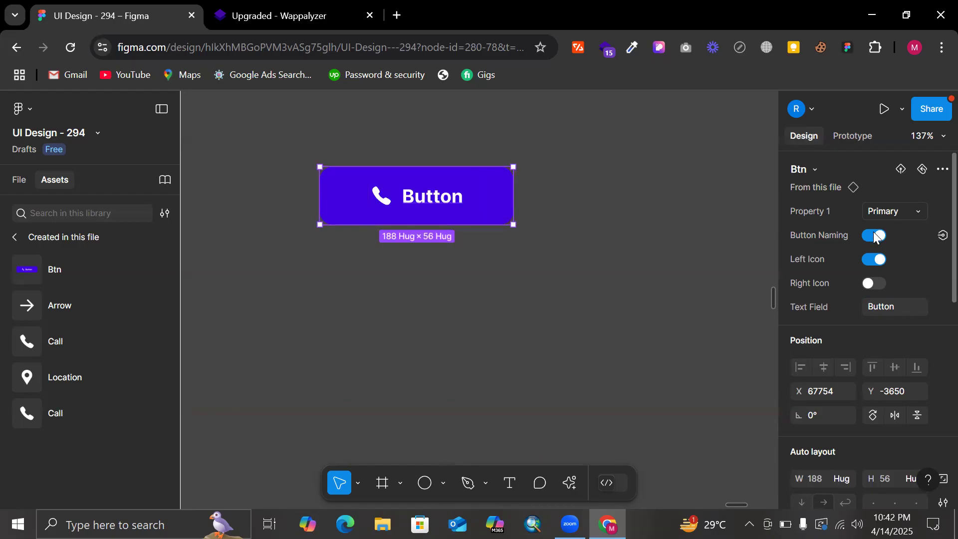
click(876, 236)
click(876, 236)
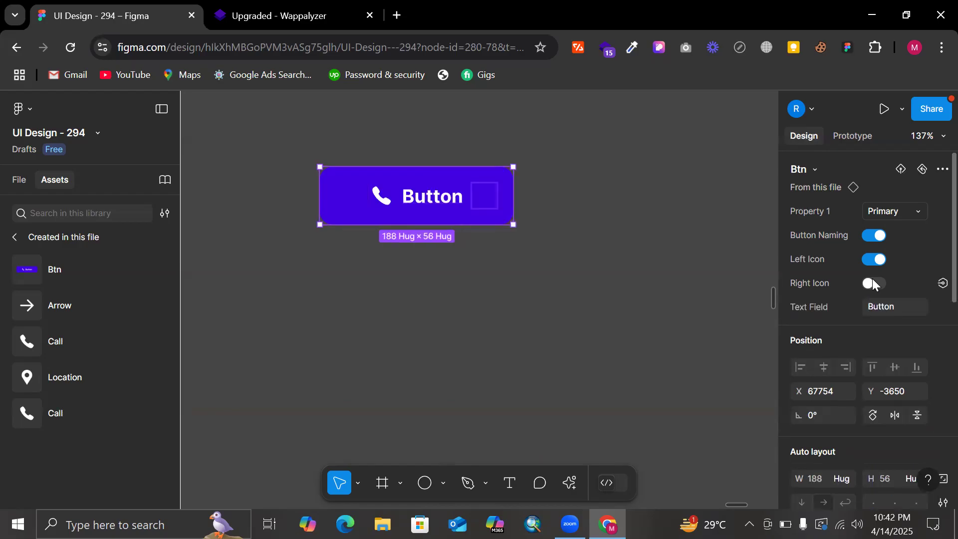
click(874, 283)
click(874, 283)
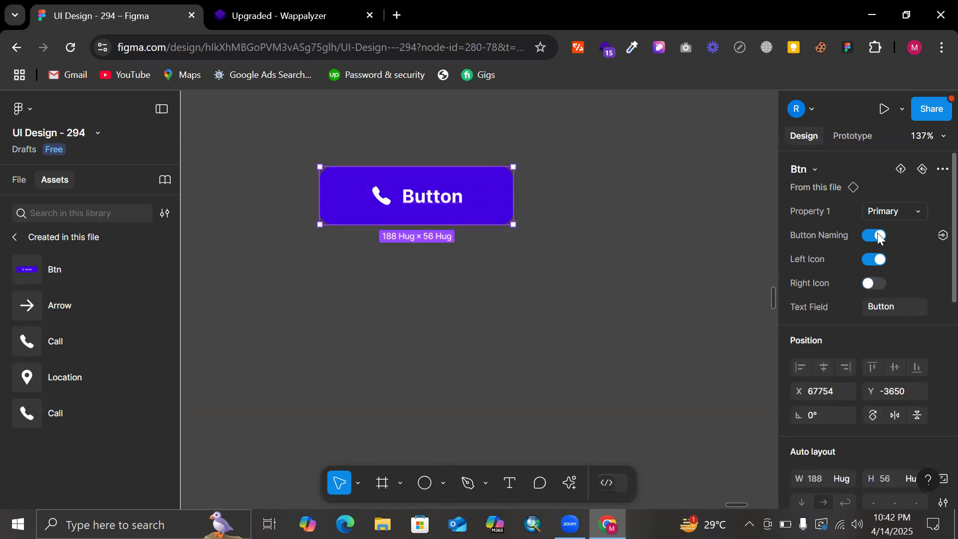
click(878, 236)
click(879, 236)
- Turn on the Btn instance's Right Icon, switching Left Icon and Button Naming off and back on
click(870, 260)
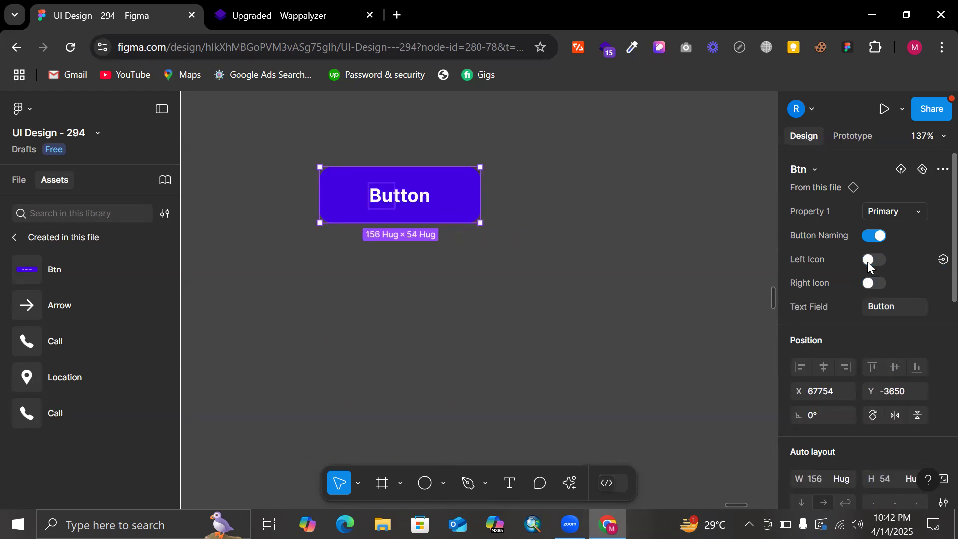
click(872, 284)
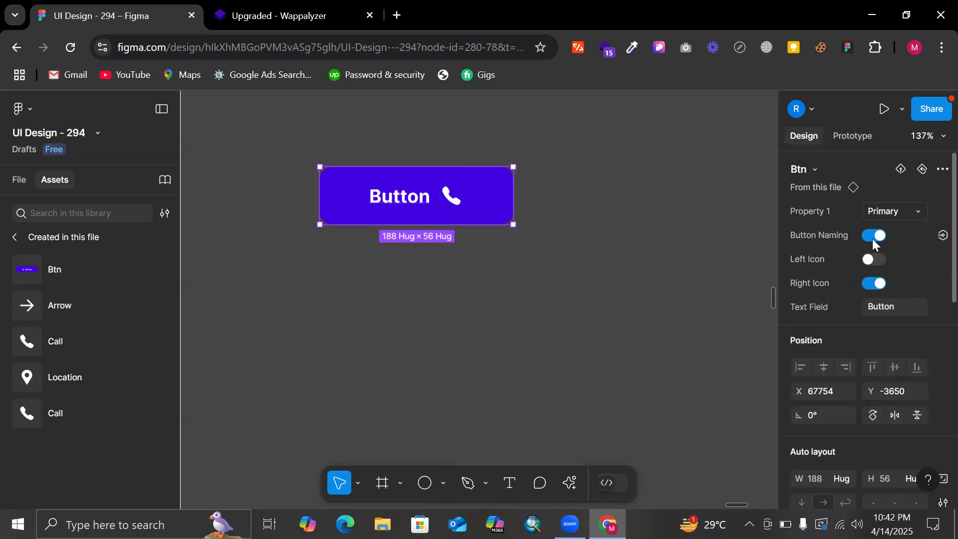
click(872, 239)
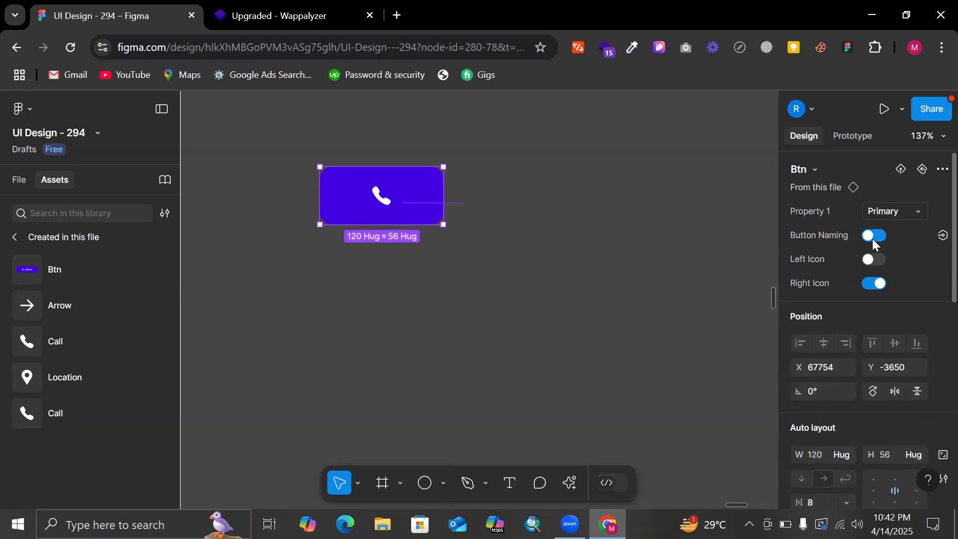
click(868, 232)
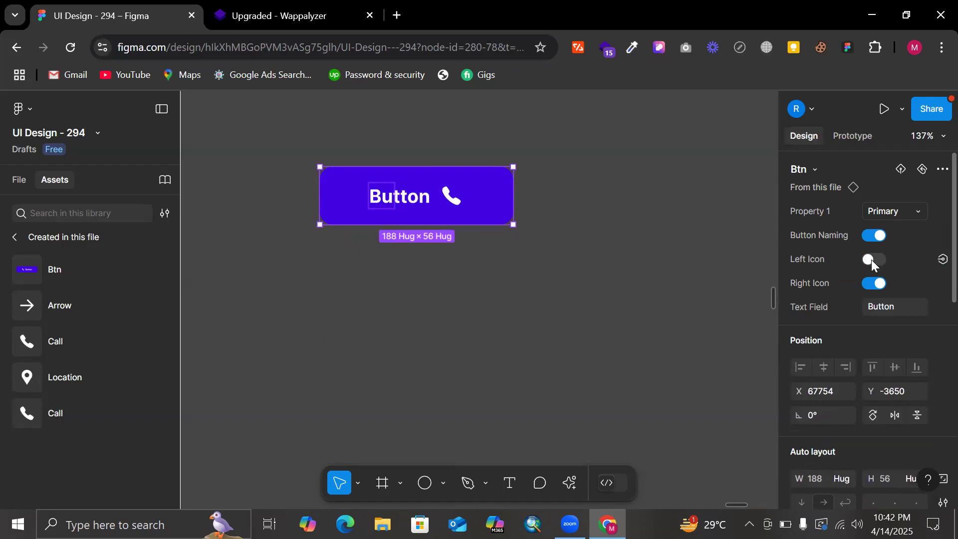
click(871, 260)
- Switch the Btn instance's Property 1 to the Hover variant and deselect it
click(905, 215)
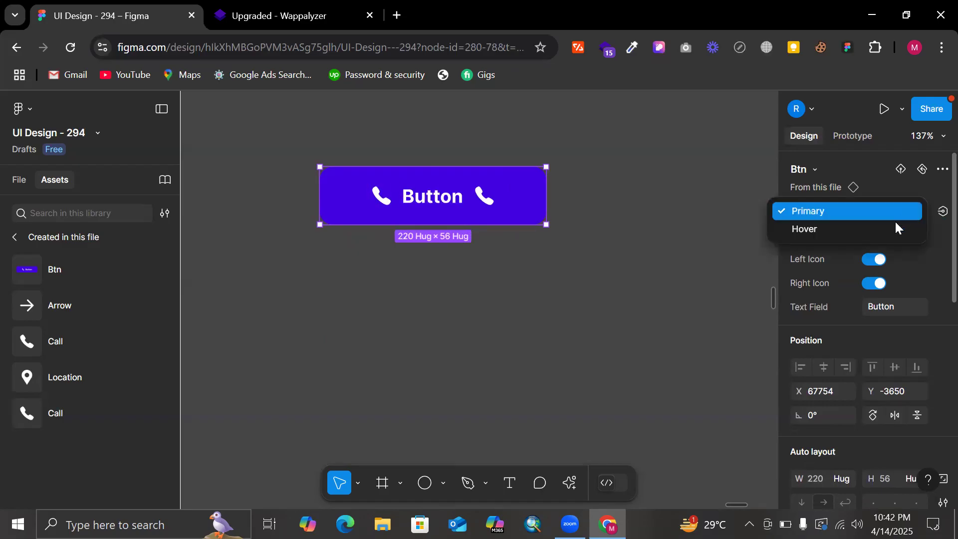
click(862, 231)
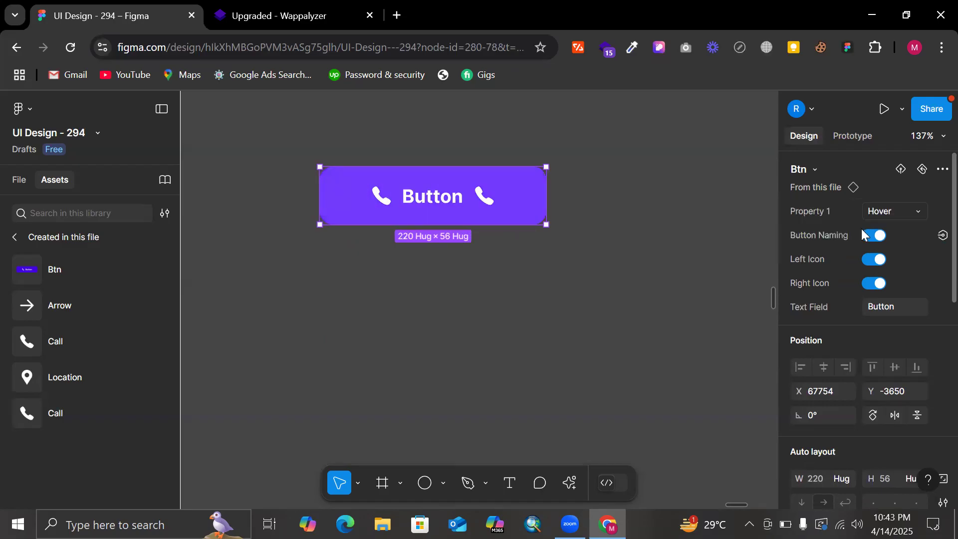
click(635, 163)
scroll(637, 166, down, 5)
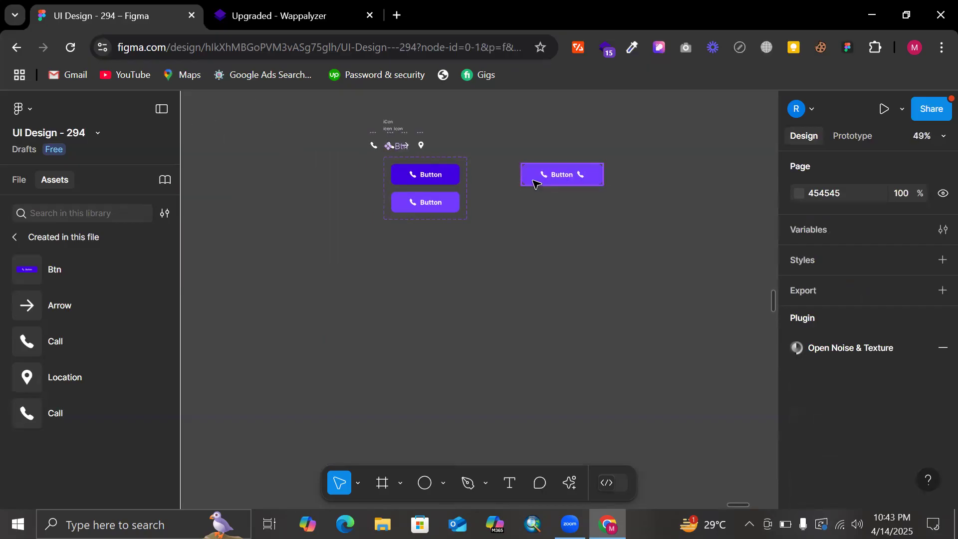
scroll(536, 182, up, 5)
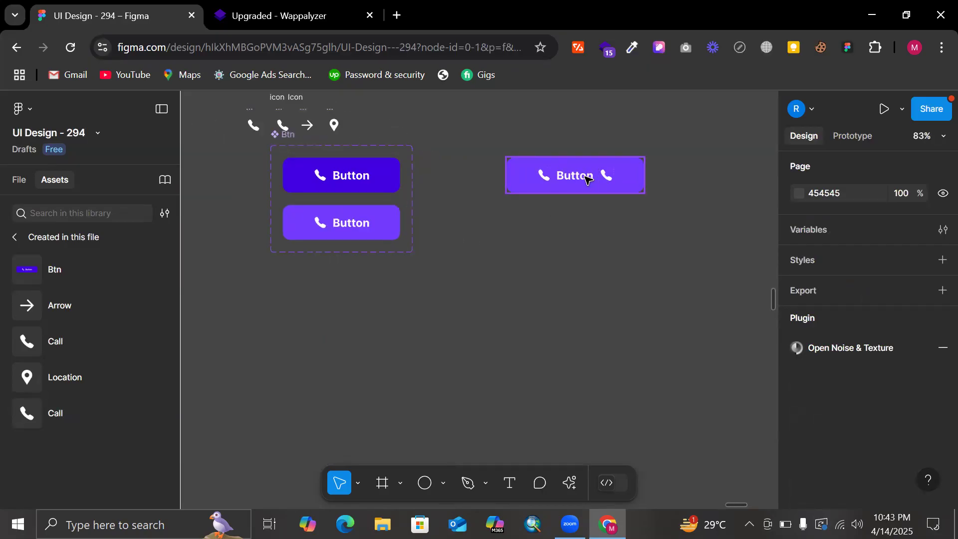
scroll(585, 178, down, 8)
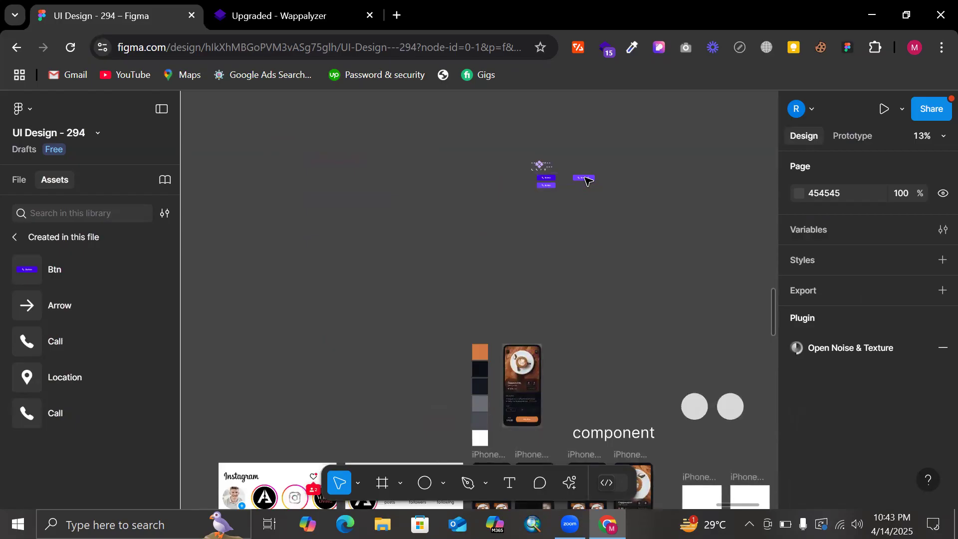
scroll(584, 178, up, 1)
scroll(570, 145, up, 5)
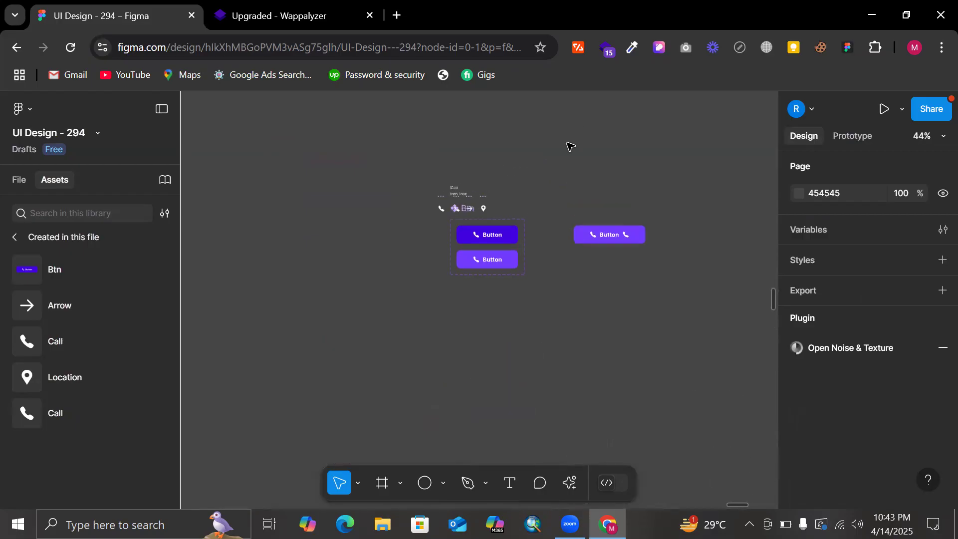
scroll(571, 146, up, 2)
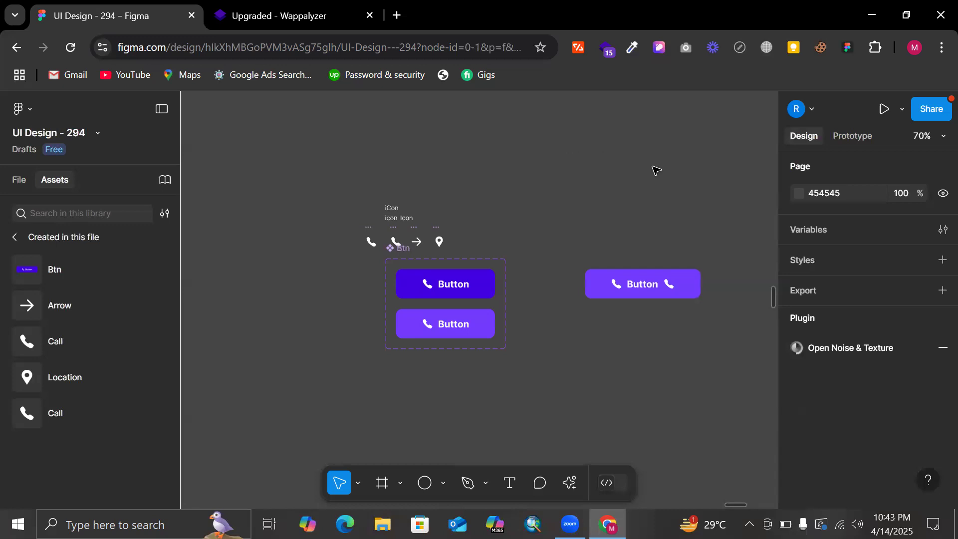
- Move the Btn component set clear of the icon components, closer to the Btn instance, and deselect it
scroll(600, 255, right, 3)
scroll(602, 256, down, 1)
scroll(602, 256, down, 1)
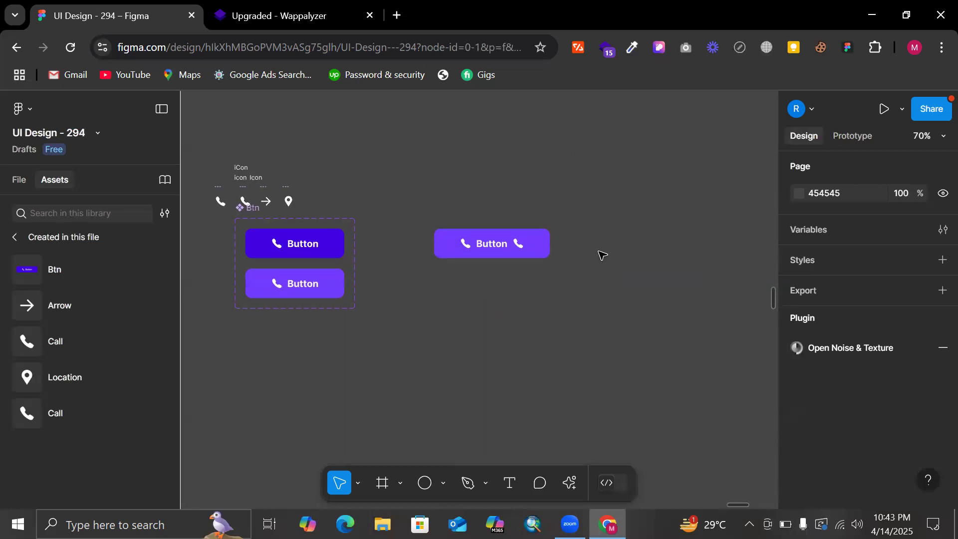
scroll(601, 256, down, 1)
scroll(601, 255, left, 1)
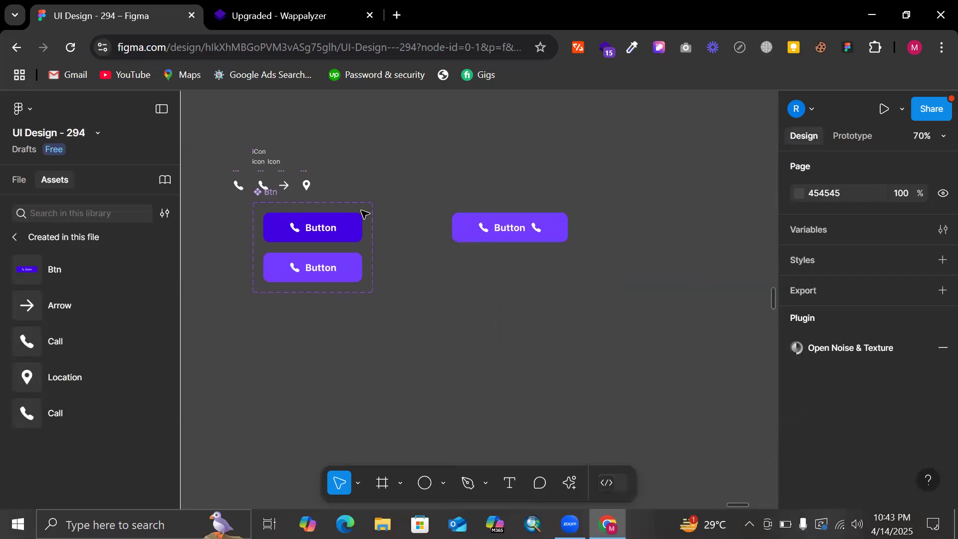
click(282, 207)
drag(264, 215, 324, 212)
click(464, 197)
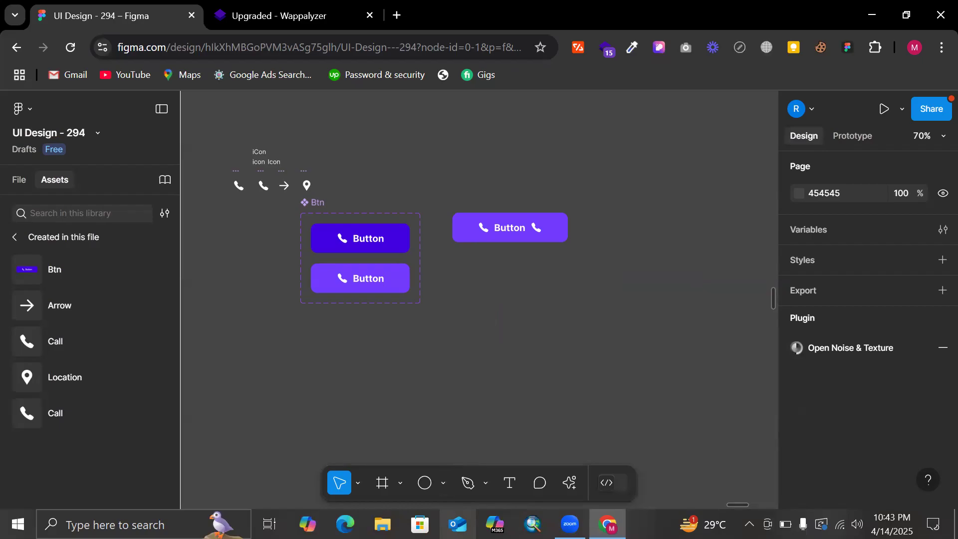
- Select the Btn instance and switch its Button Naming property off and back on
click(505, 238)
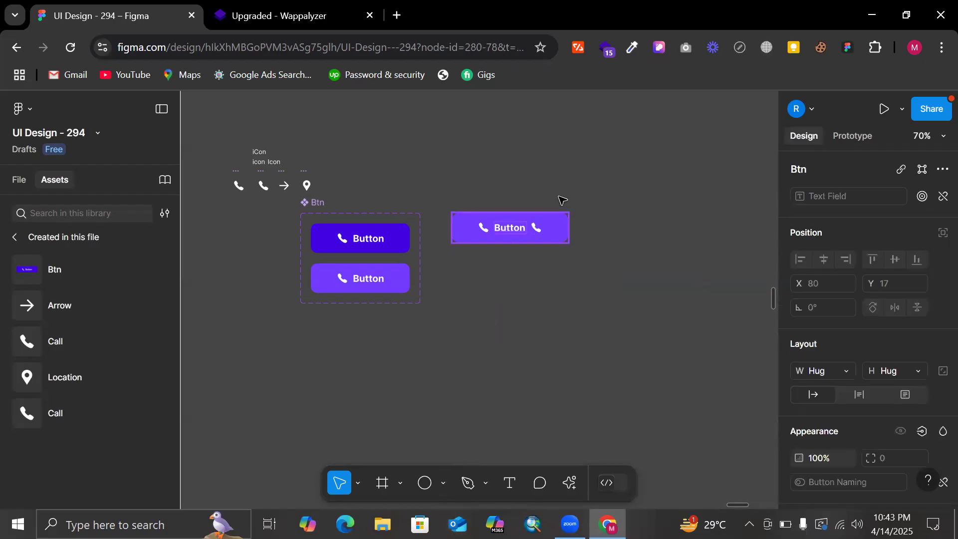
click(577, 180)
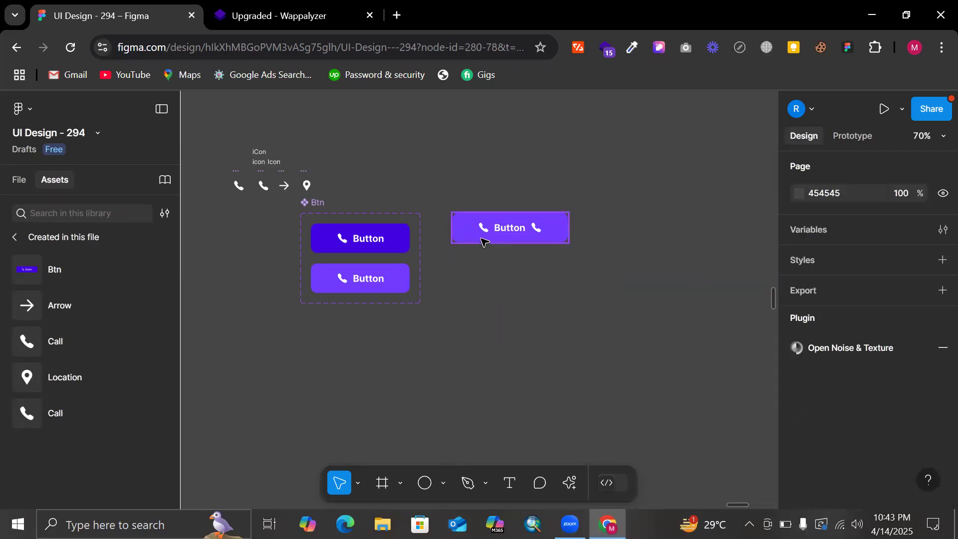
click(483, 241)
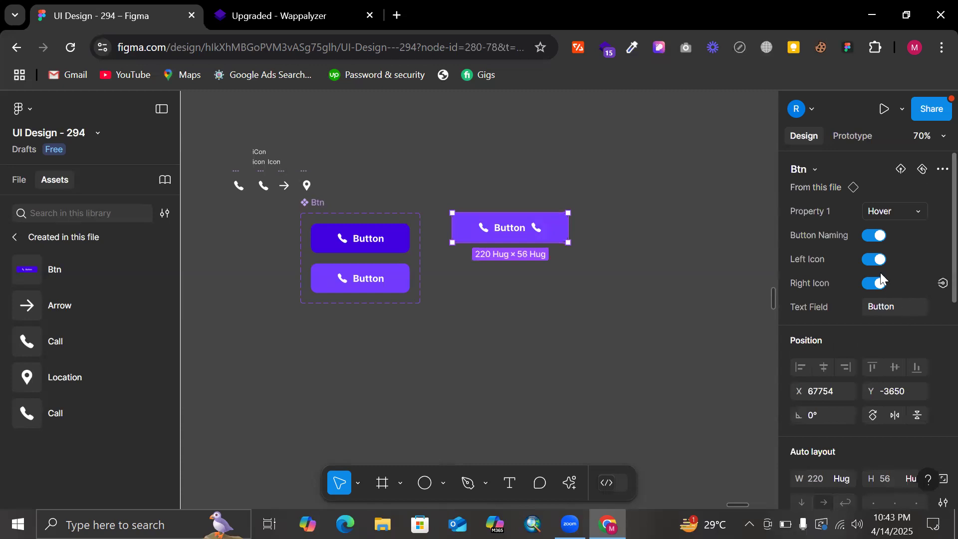
click(873, 235)
click(873, 236)
- Set the Btn instance's Text Field property to "klsjadf;klasjd;lfjas" and deselect the instance
click(876, 308)
text(kisjadf;klasjd;lfjas)
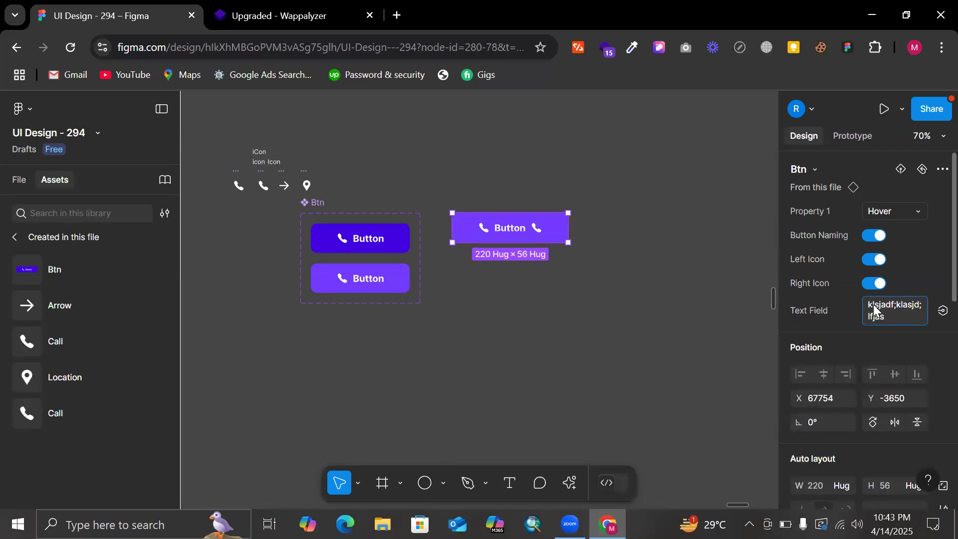
key(Return)
click(877, 310)
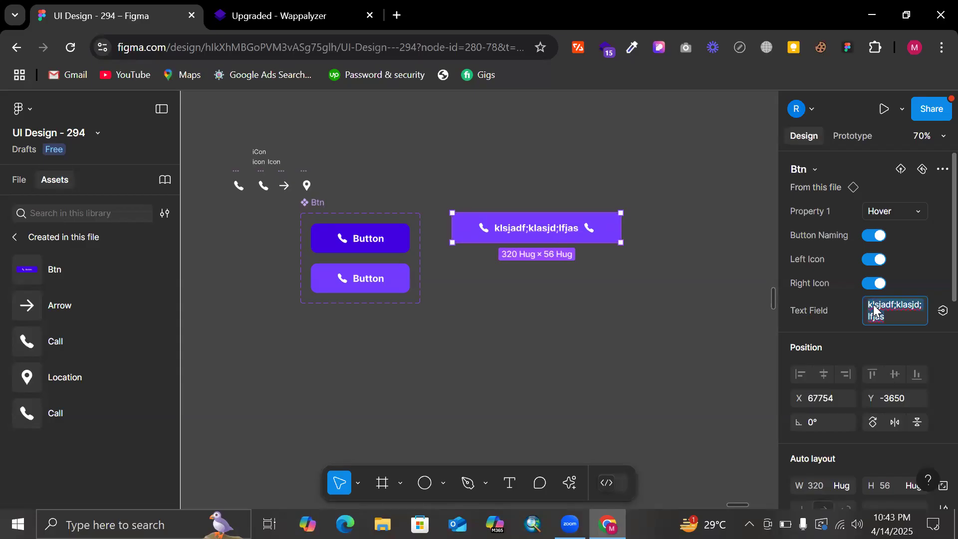
click(635, 261)
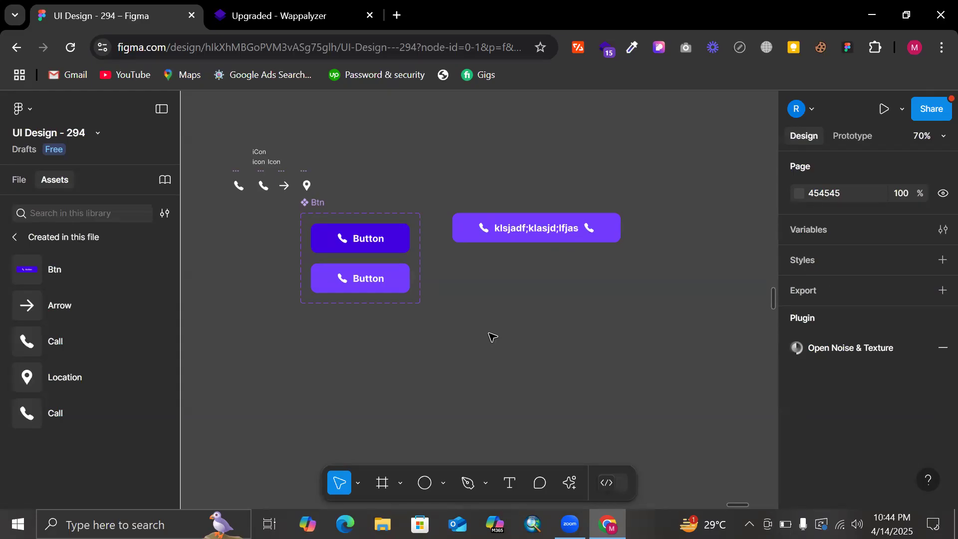
- Look over the Instagram home and profile mockups and the neighbouring wireframing frame on the canvas
scroll(492, 337, down, 5)
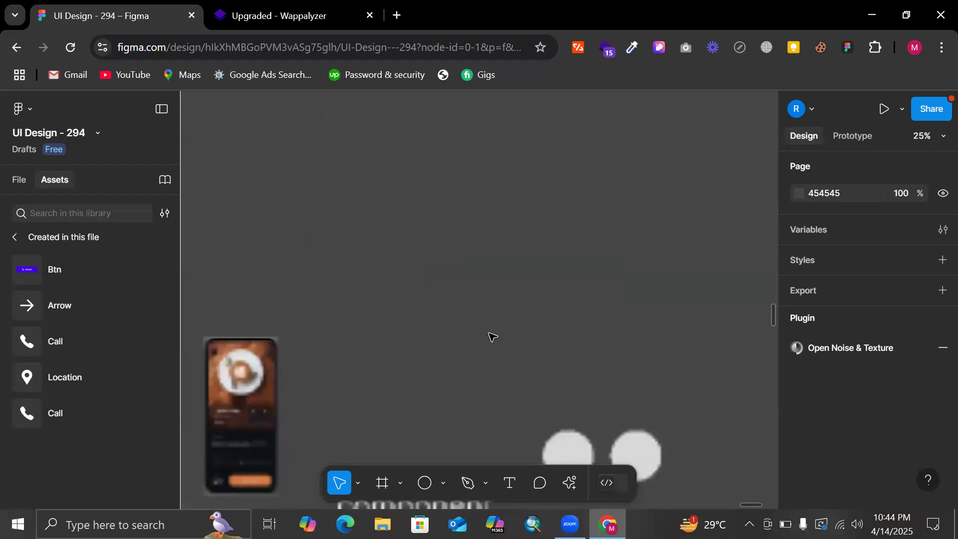
scroll(322, 324, left, 3)
scroll(329, 326, down, 5)
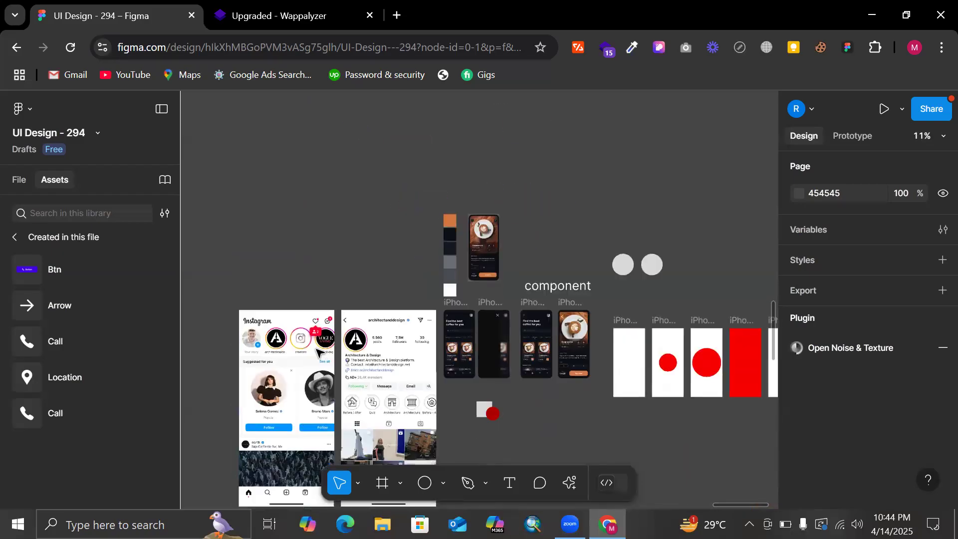
scroll(344, 334, up, 5)
scroll(488, 190, up, 2)
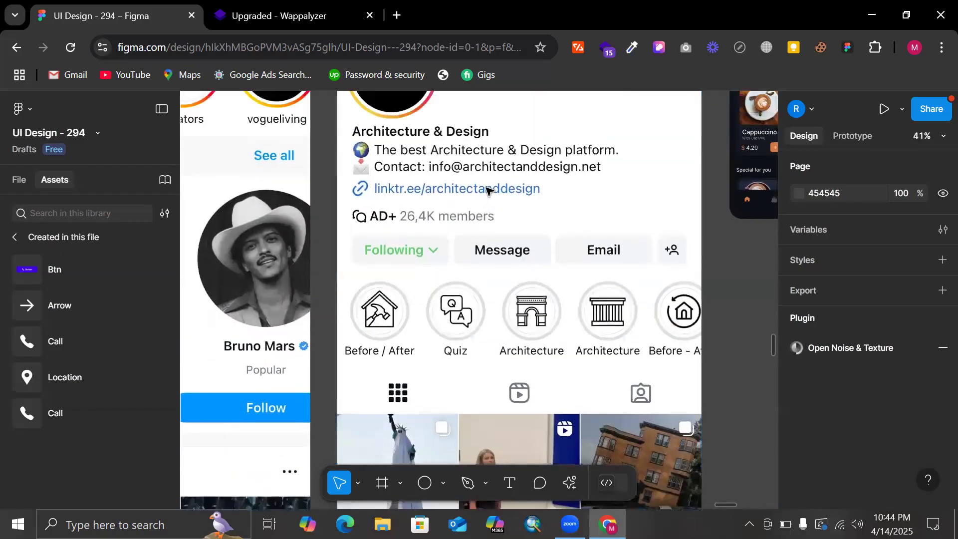
scroll(488, 190, left, 3)
scroll(499, 200, up, 2)
scroll(525, 211, right, 1)
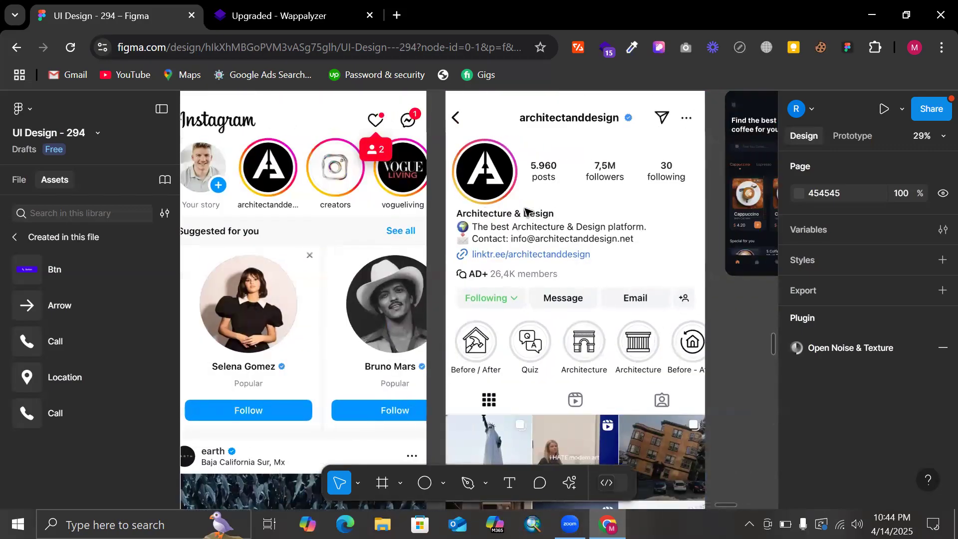
scroll(525, 211, left, 10)
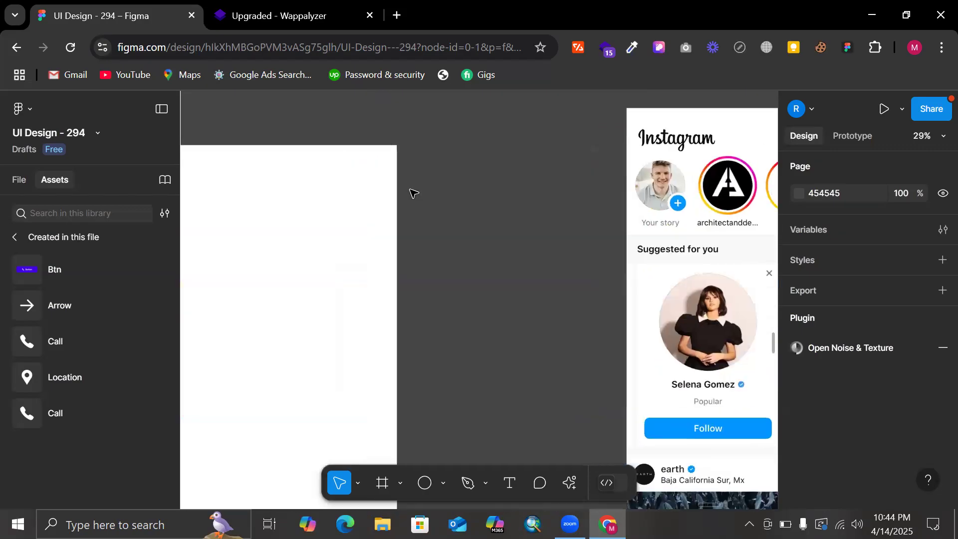
scroll(413, 193, down, 10)
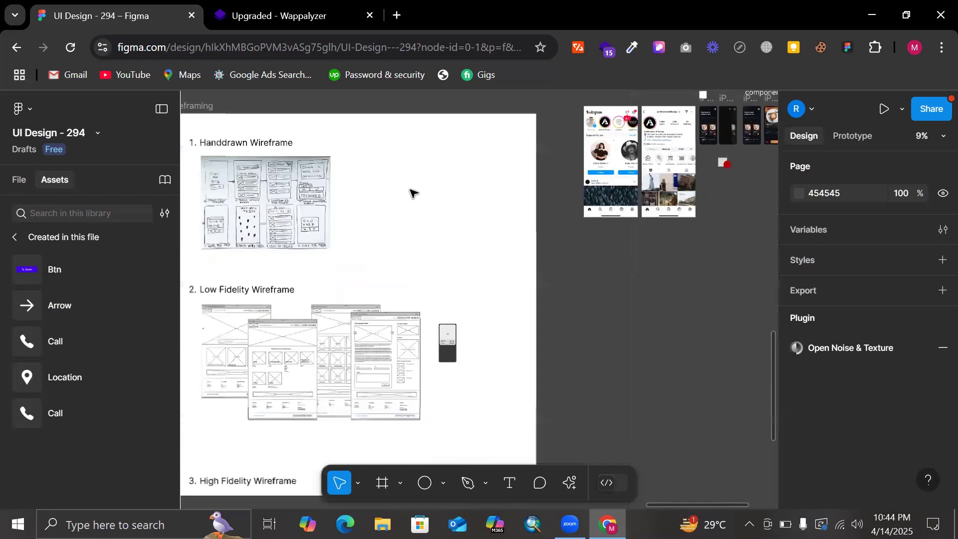
scroll(499, 200, up, 5)
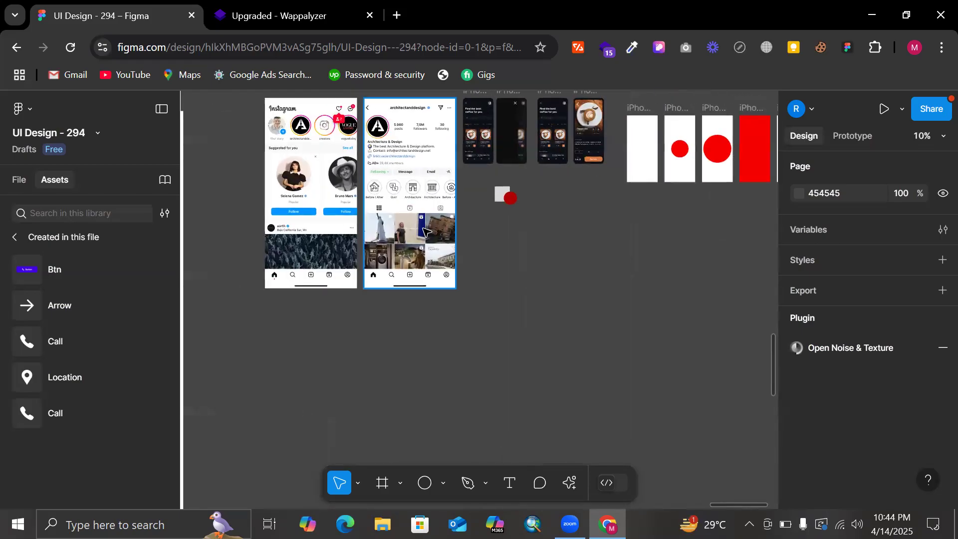
scroll(595, 239, left, 3)
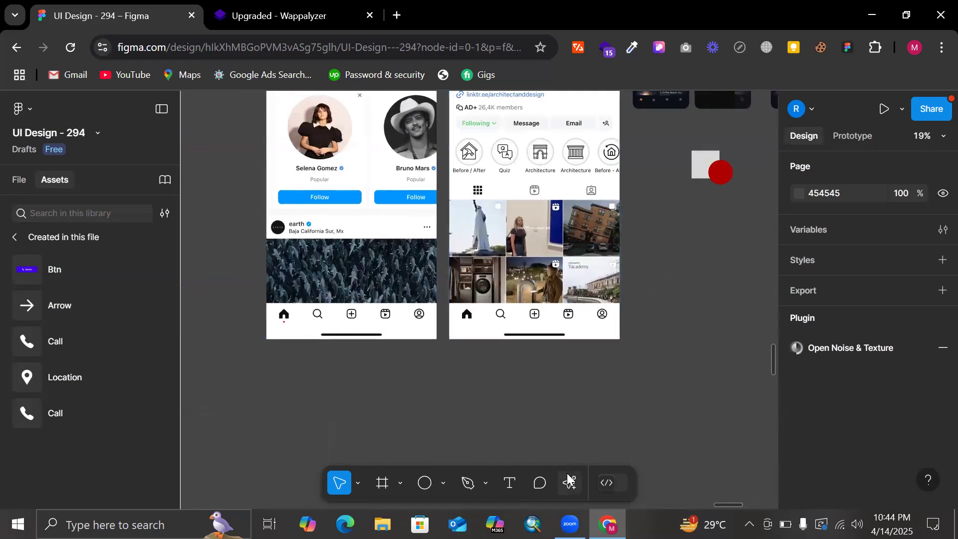
- Find the plugin "vector logos", run Vector Logos and search it for "instagram"
click(569, 482)
text(v)
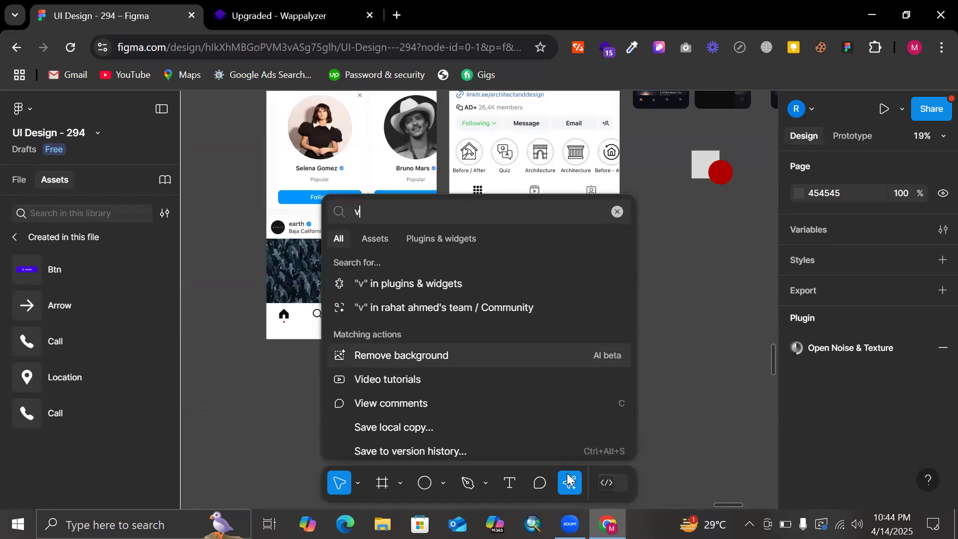
click(450, 241)
text(ector logos)
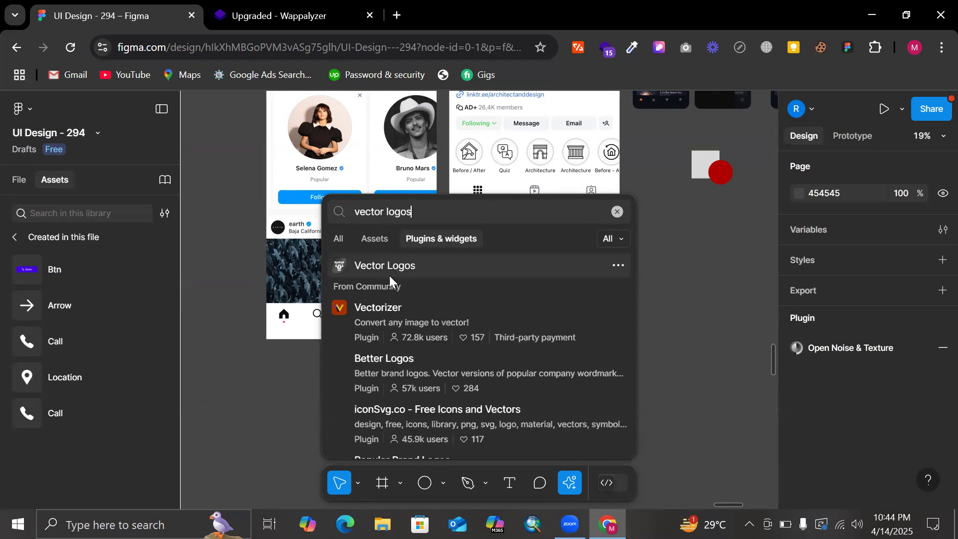
click(390, 274)
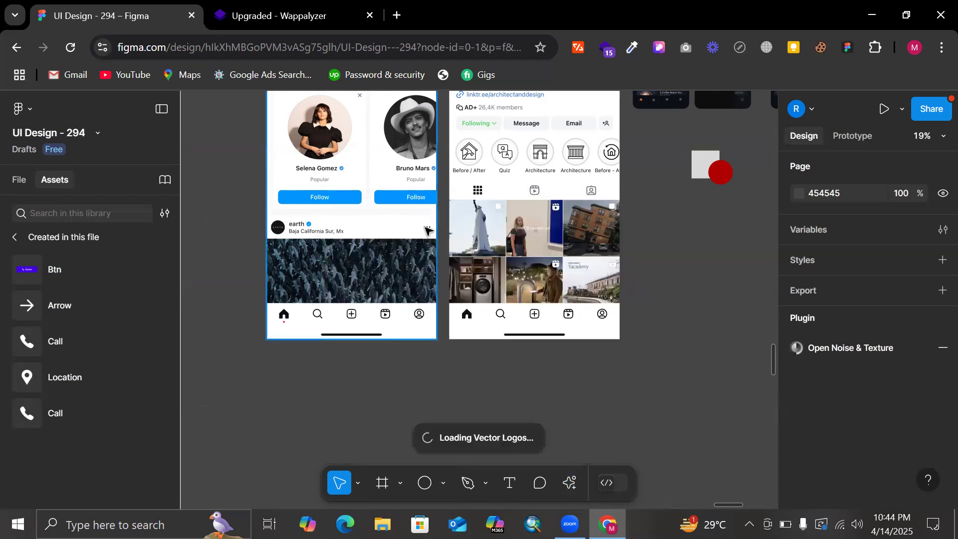
click(651, 194)
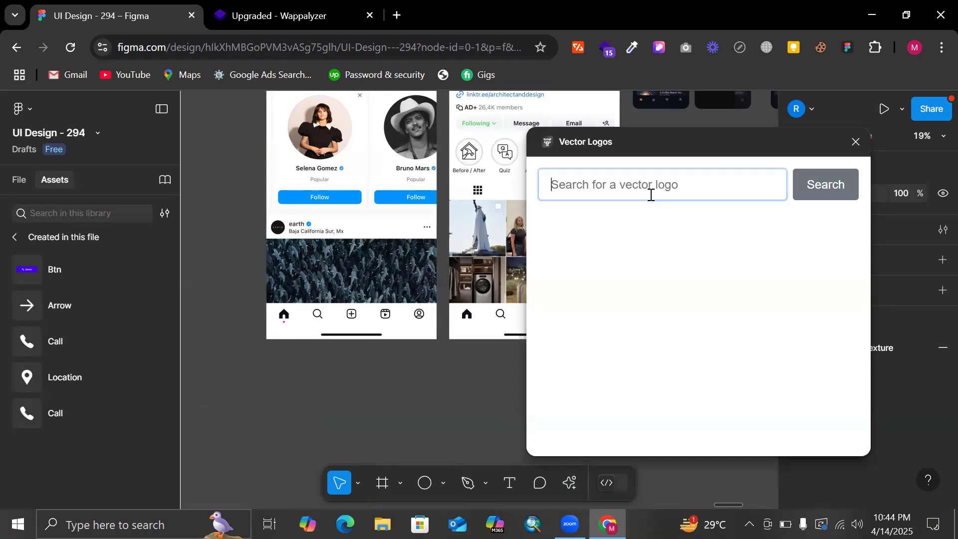
text(instagram)
key(Return)
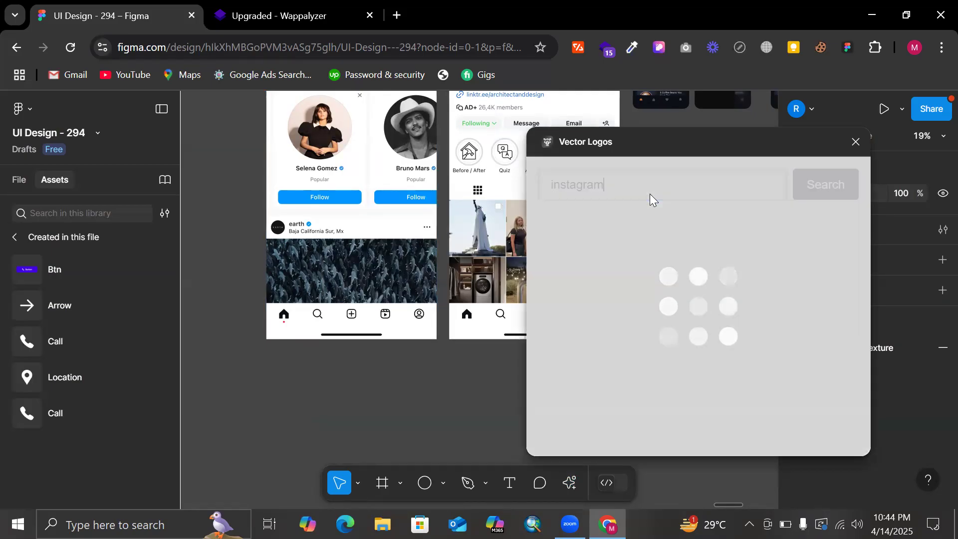
- Browse the Instagram logo results and insert the dark grey Instagram wordmark onto the canvas
scroll(671, 317, down, 3)
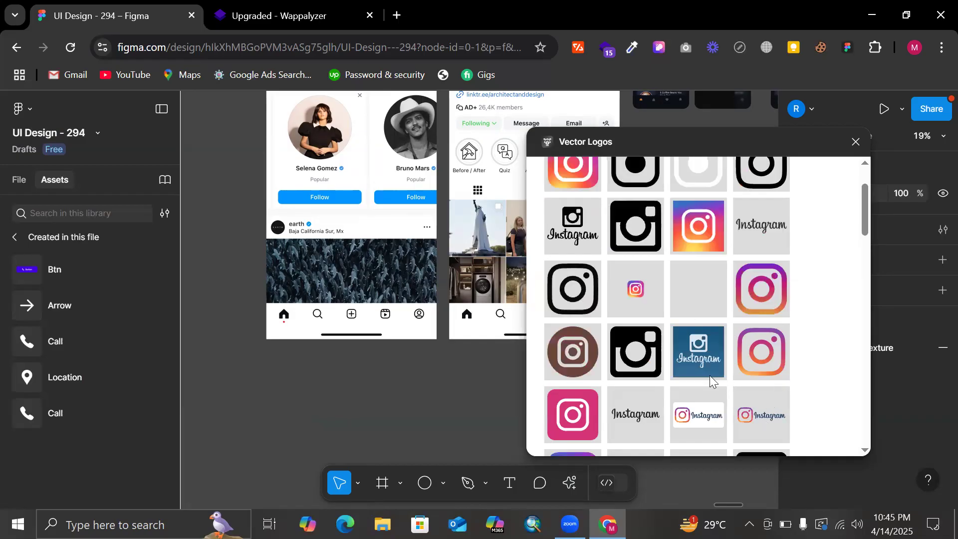
scroll(703, 369, down, 3)
scroll(664, 311, down, 3)
scroll(679, 240, down, 3)
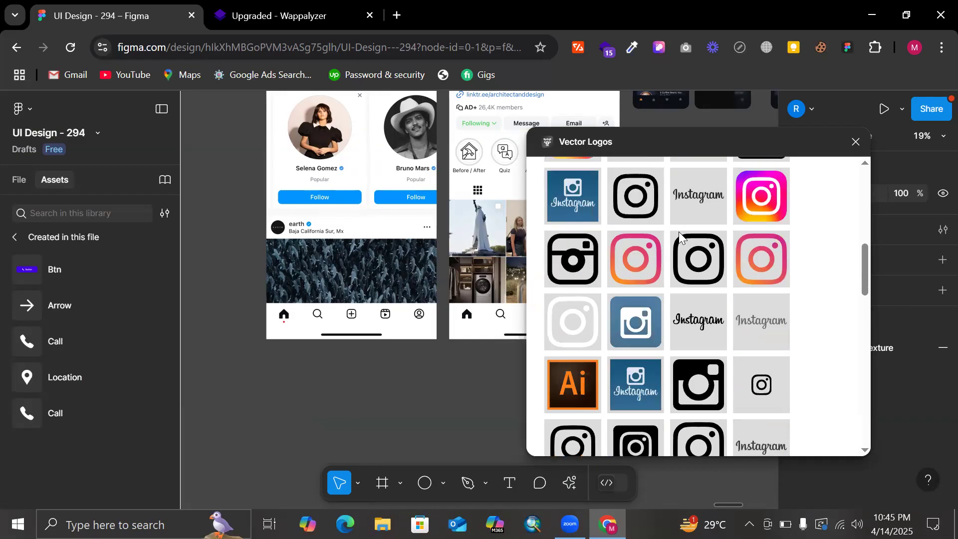
scroll(680, 233, down, 10)
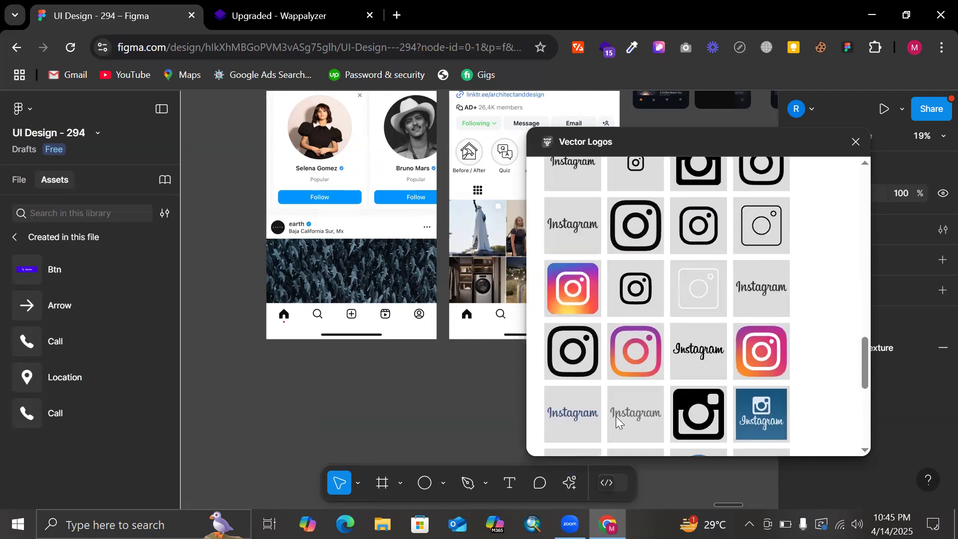
scroll(644, 374, down, 3)
scroll(709, 289, down, 3)
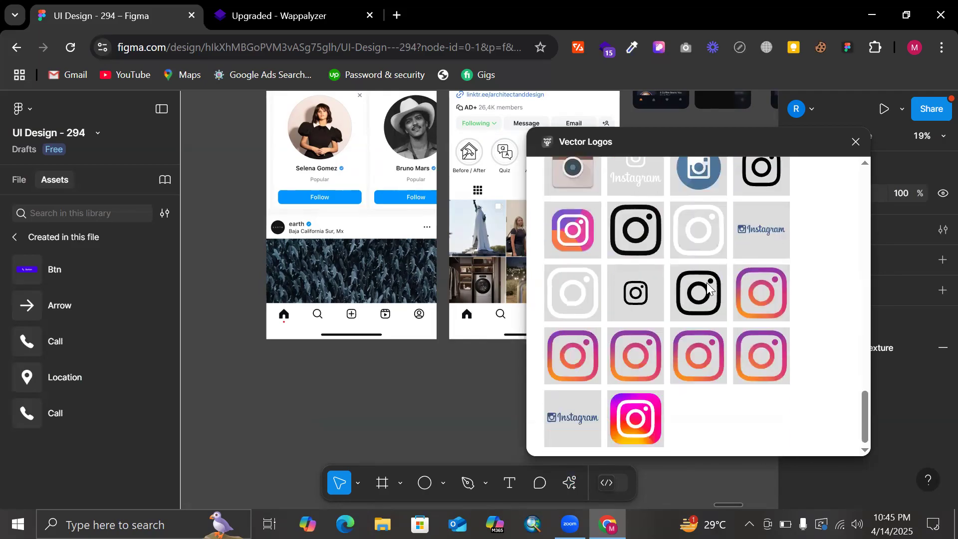
scroll(706, 283, up, 20)
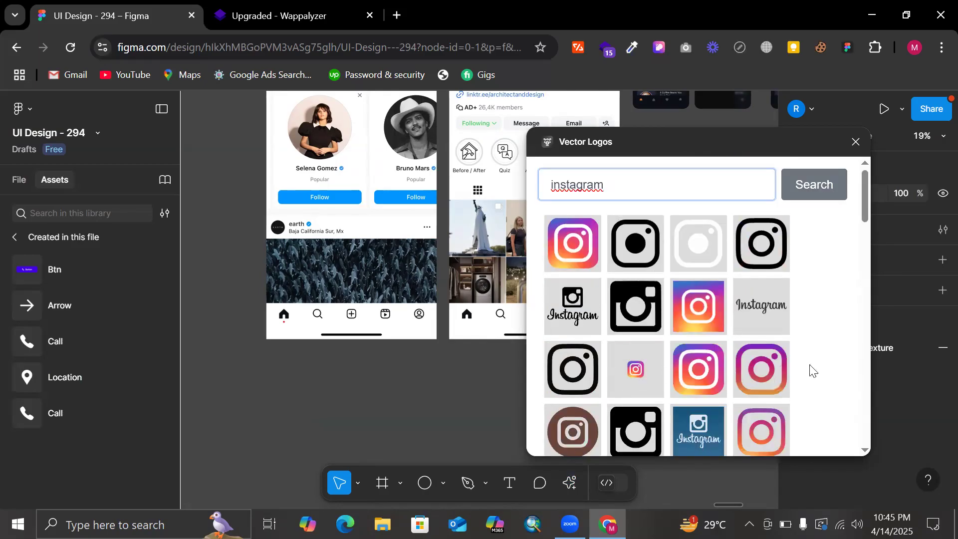
click(760, 306)
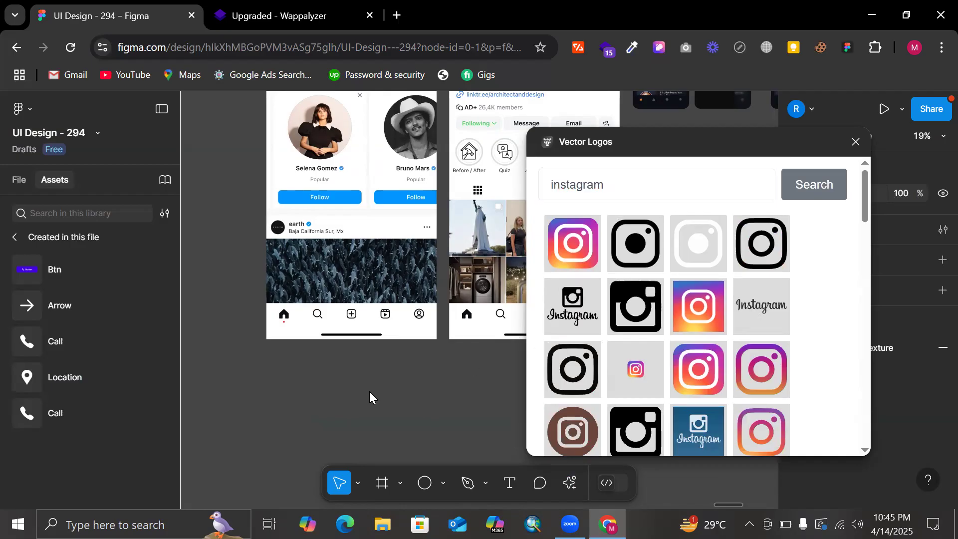
click(759, 306)
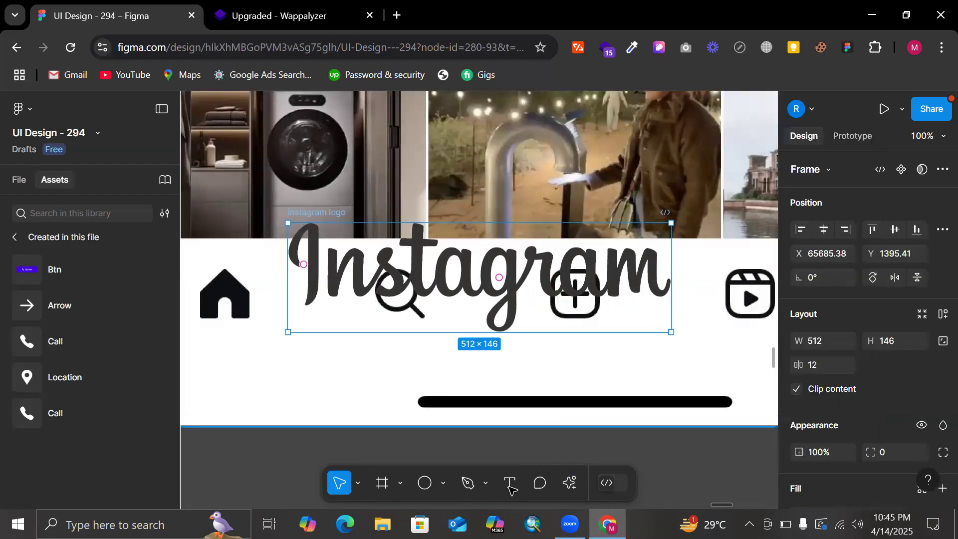
- Move the instagram logo frame onto the empty canvas below the profile mockup, check its vector path and deselect it
scroll(504, 410, down, 2)
click(351, 344)
drag(351, 344, 371, 458)
scroll(414, 374, down, 4)
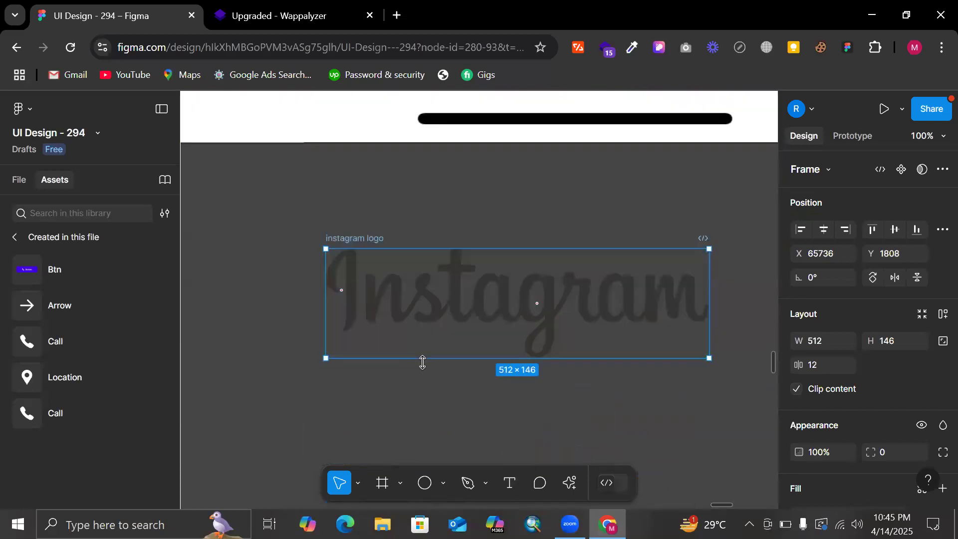
double_click(555, 323)
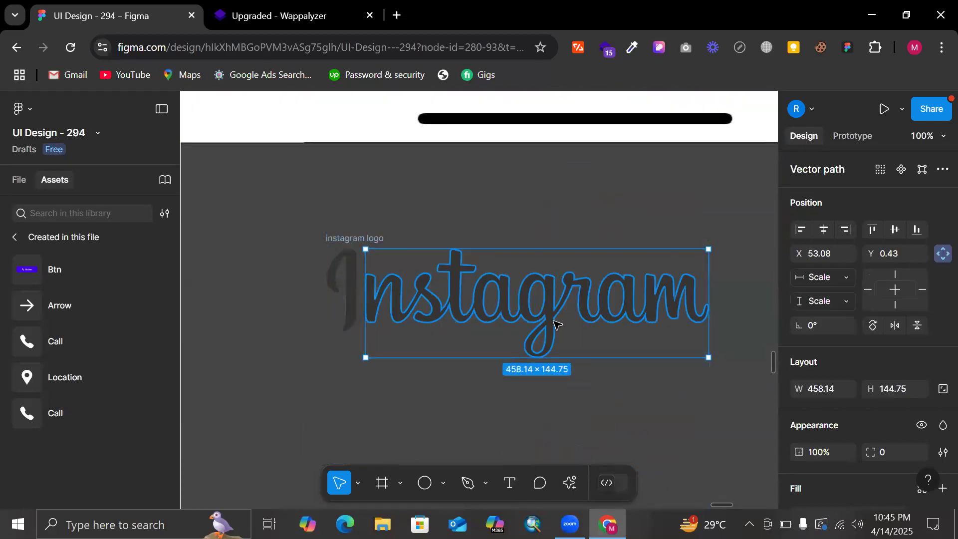
click(581, 368)
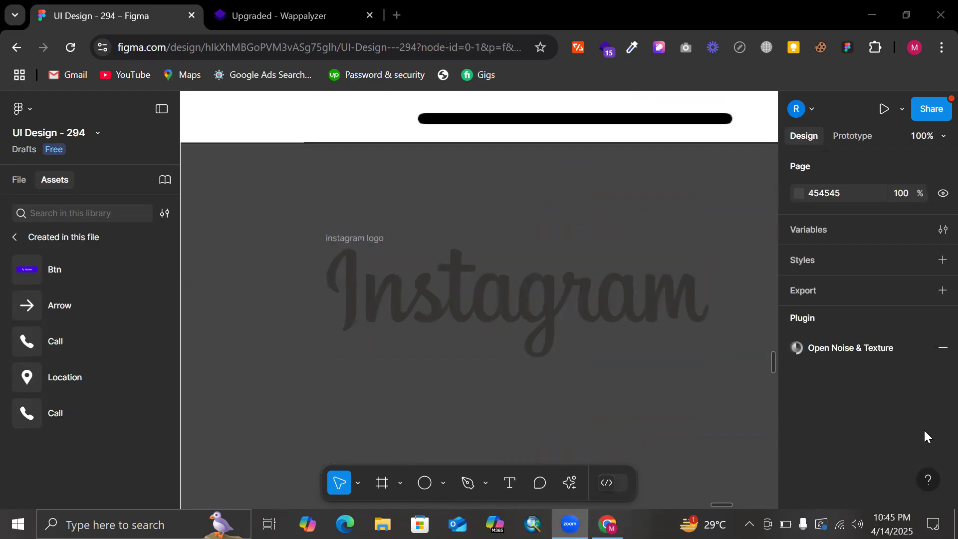
- Move the instagram logo frame down and to the left, further from the profile mockup, to X 65360, Y 1984
scroll(669, 299, down, 5)
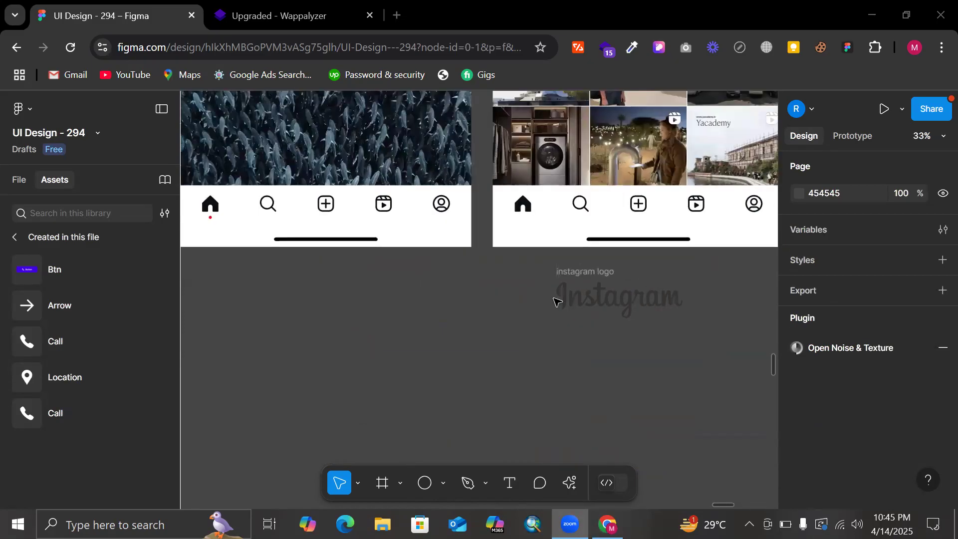
drag(568, 276, 479, 321)
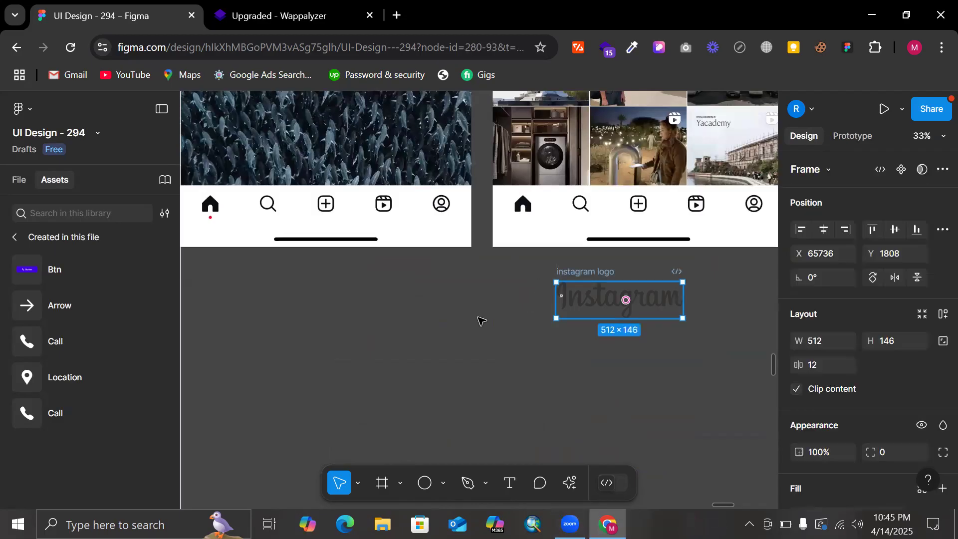
- Search Google in a new browser tab for "instagram written logo" and preview the purple and orange Logo.wine image
click(396, 15)
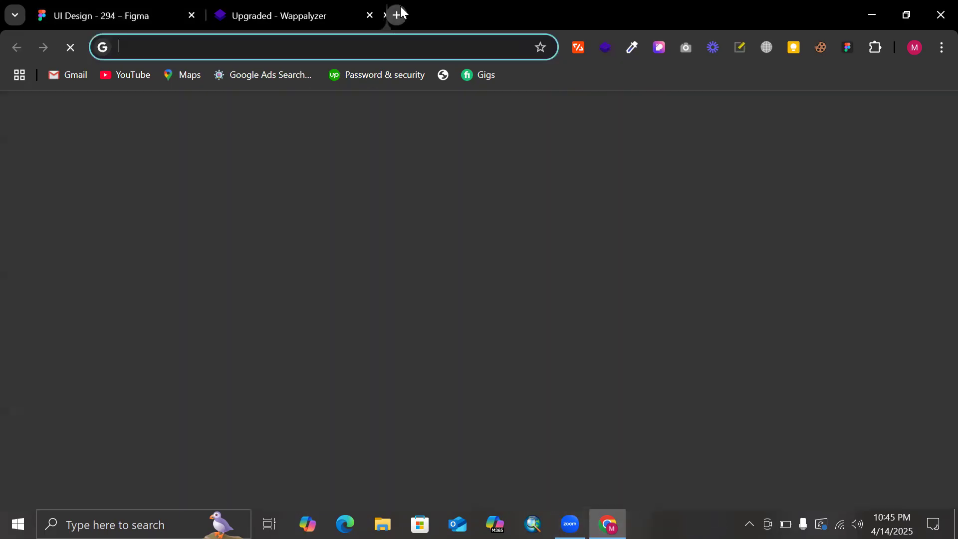
text(g)
key(BackSpace)
key(BackSpace)
text(instagram)
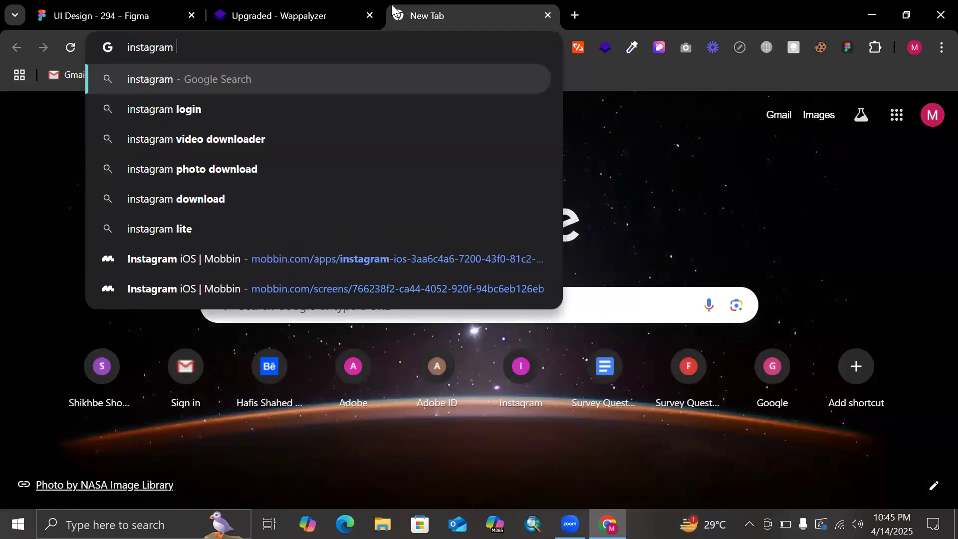
text( written logo)
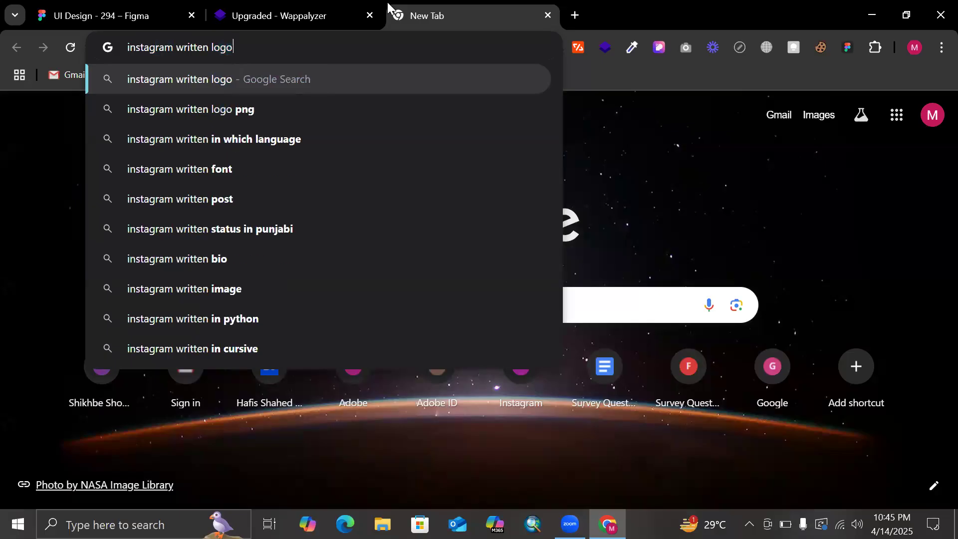
key(Return)
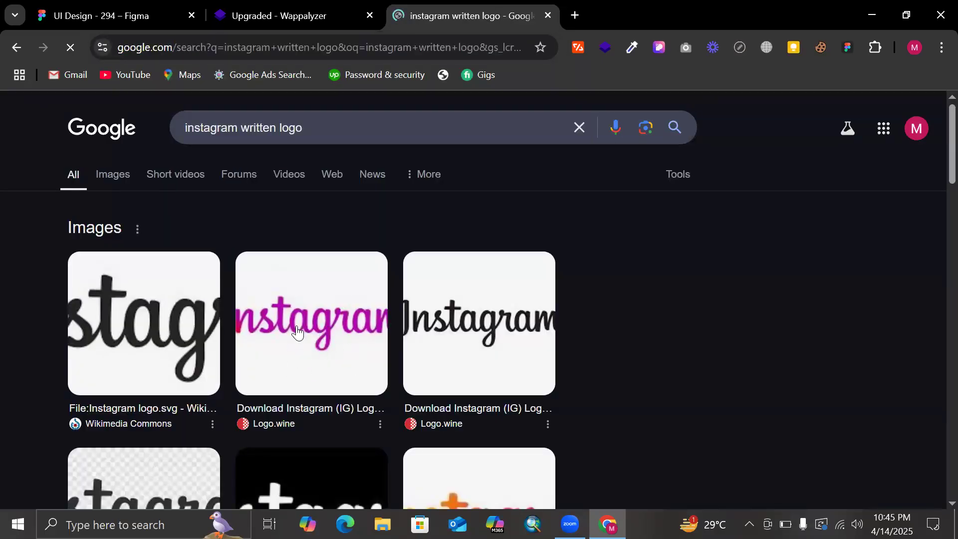
click(349, 323)
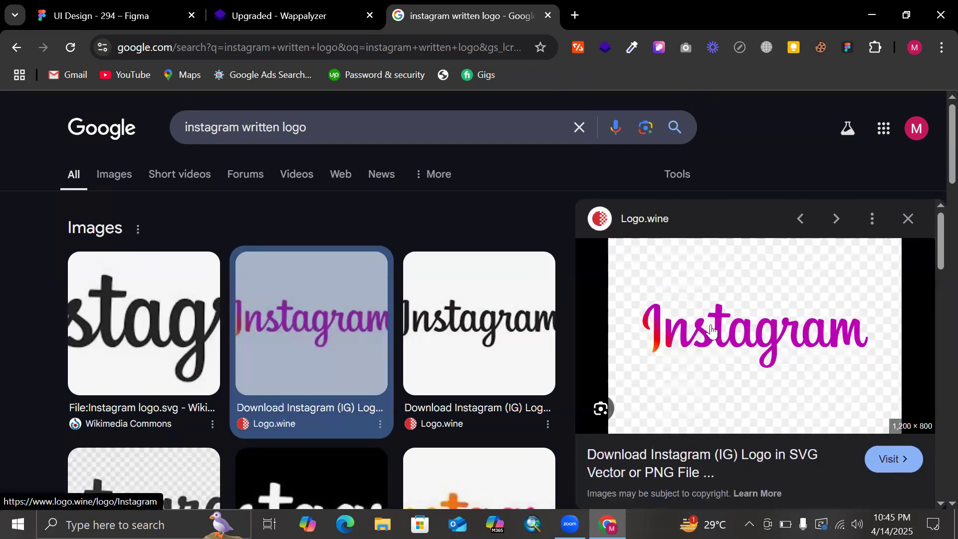
- Return to the Figma design file, deselect the logo and examine the coffee app's navigation bar and Cappuccino detail screen
click(136, 6)
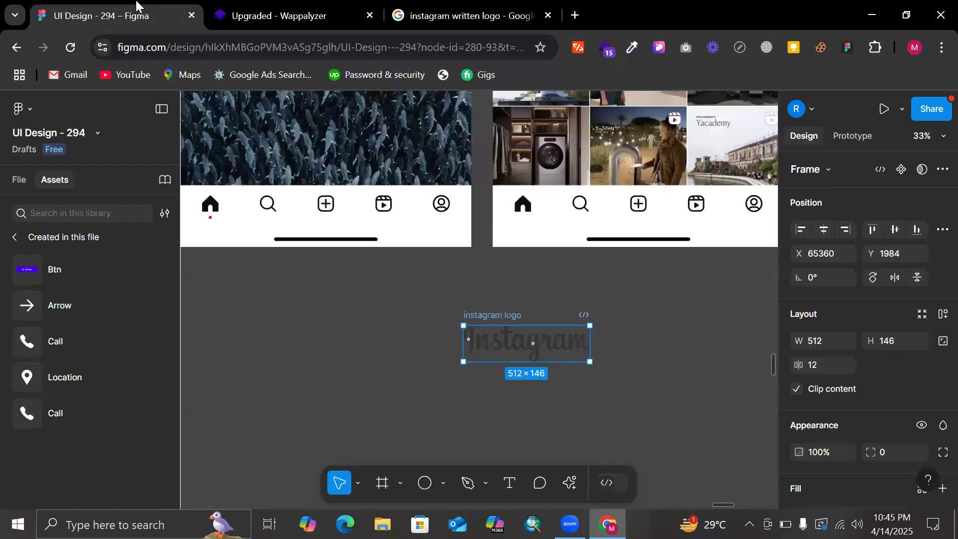
click(470, 300)
scroll(505, 307, down, 5)
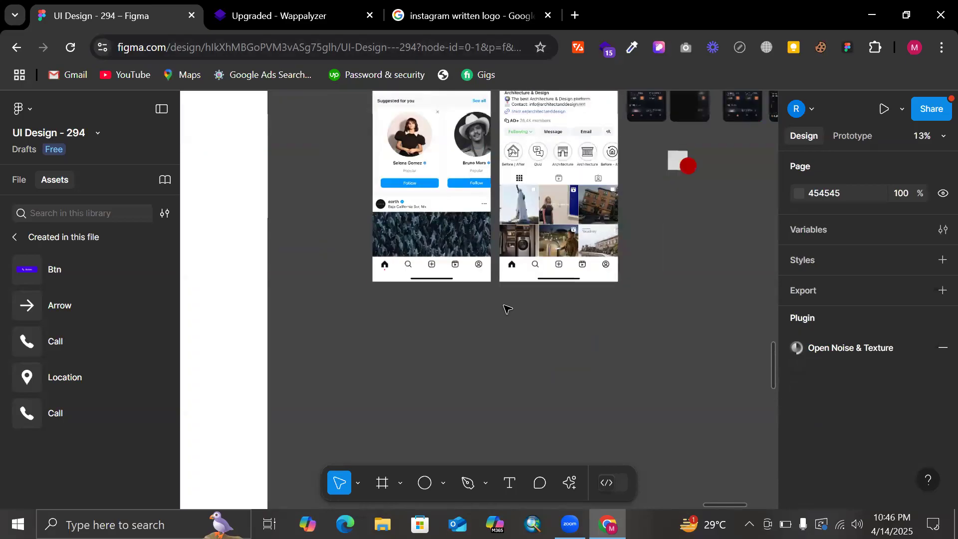
scroll(507, 309, up, 5)
scroll(507, 310, right, 4)
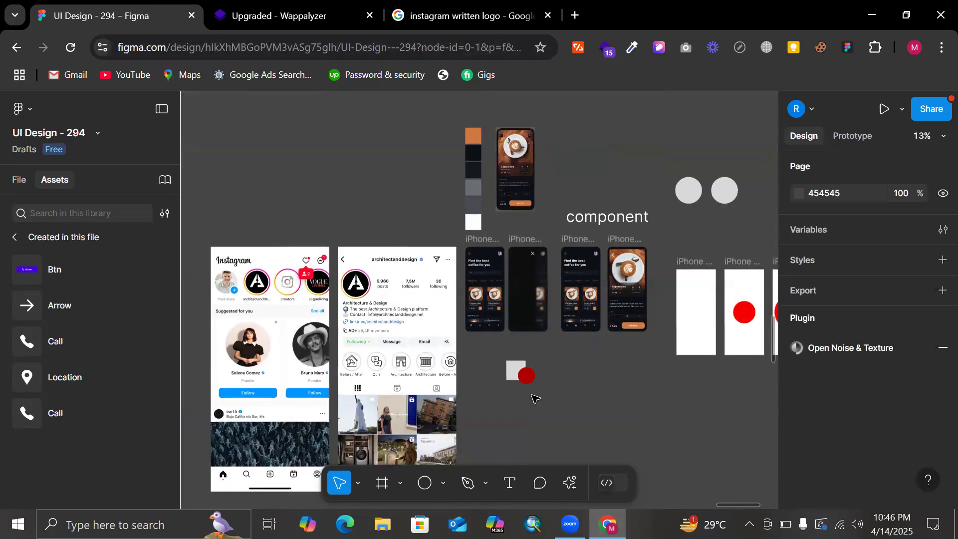
scroll(534, 397, down, 2)
scroll(534, 397, right, 3)
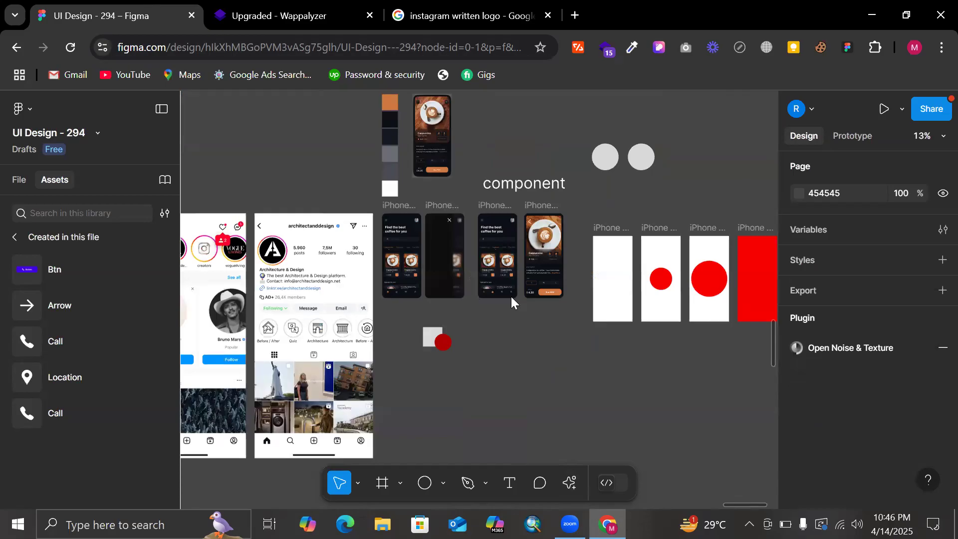
scroll(496, 294, up, 5)
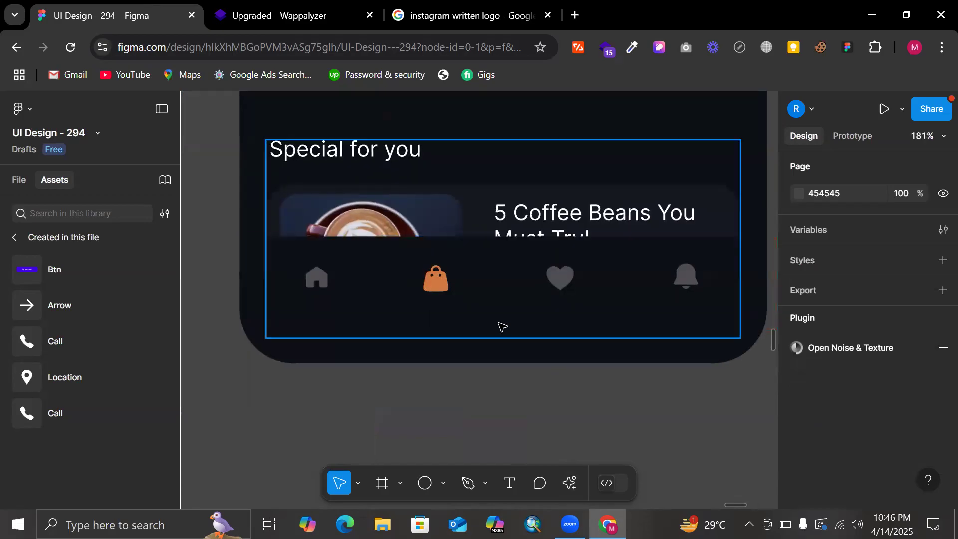
scroll(501, 325, down, 2)
scroll(494, 313, down, 2)
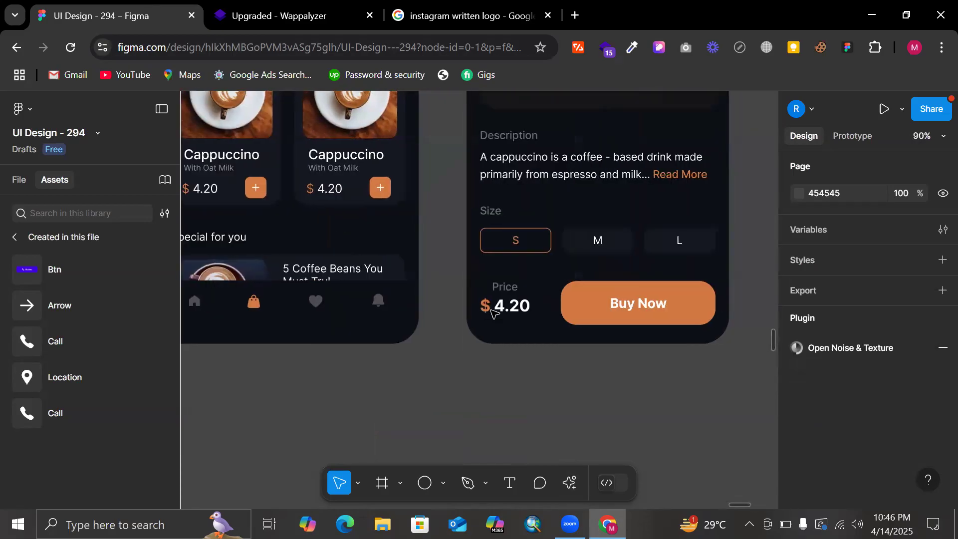
scroll(493, 310, down, 4)
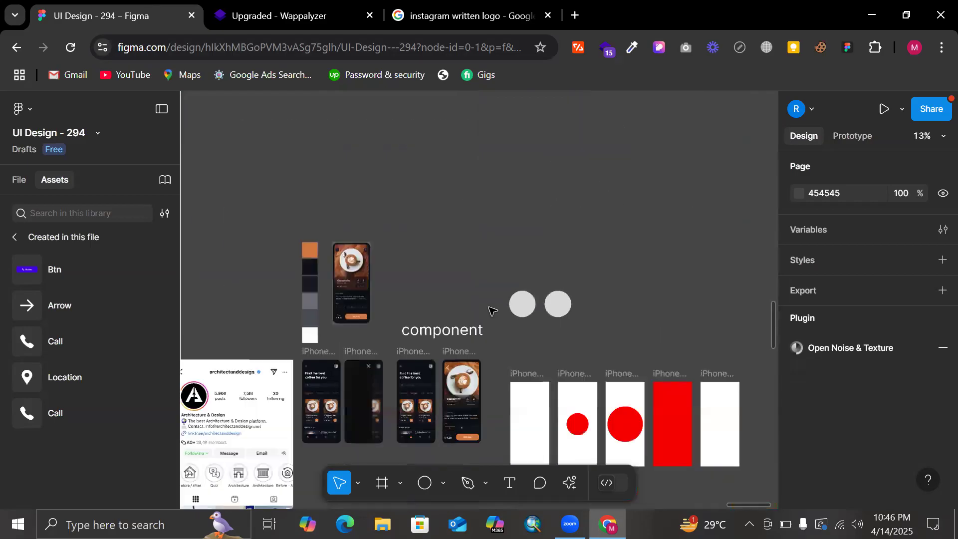
- Compare the coffee app screens with the Cappuccino reference image and the colour palette beside it
scroll(490, 310, left, 5)
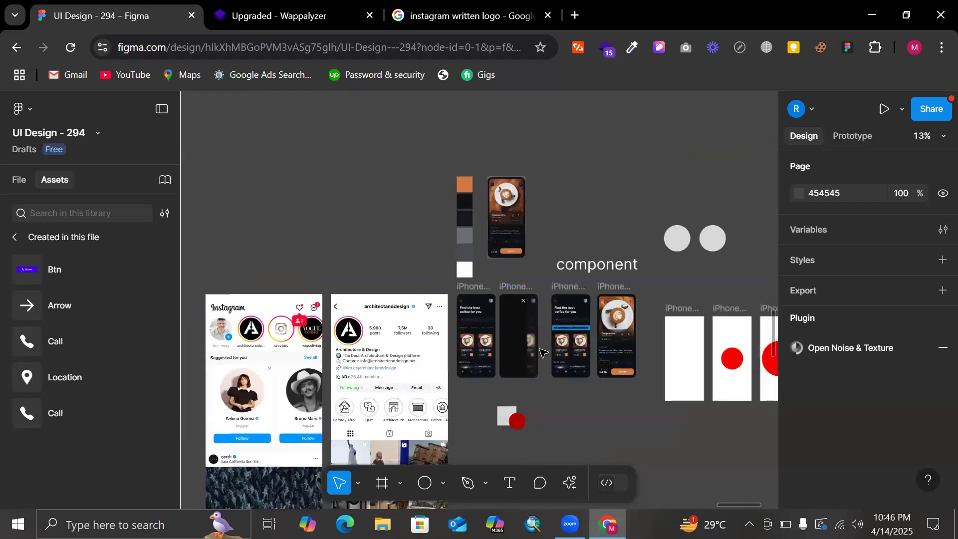
scroll(490, 310, up, 2)
scroll(573, 368, up, 3)
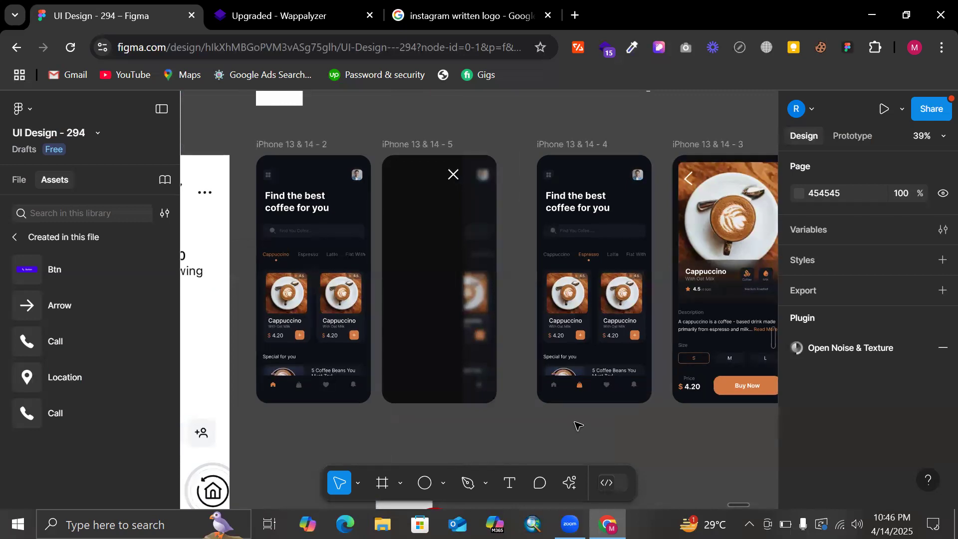
scroll(577, 425, up, 1)
scroll(578, 424, up, 2)
scroll(578, 314, down, 6)
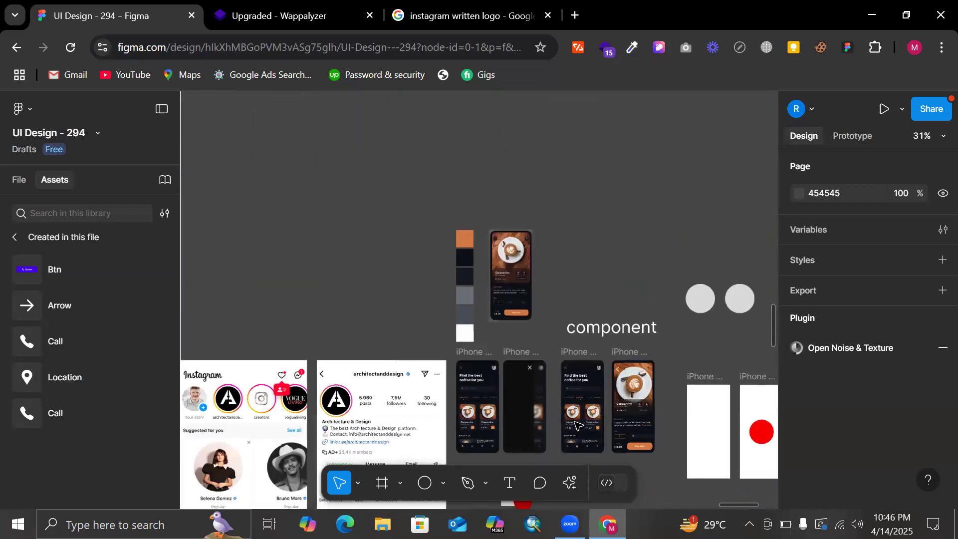
scroll(573, 188, up, 2)
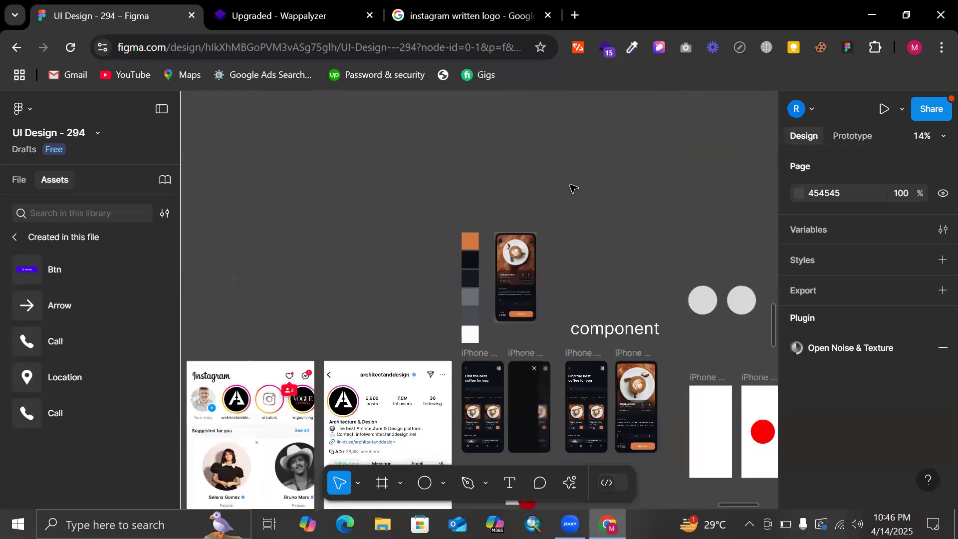
scroll(530, 306, up, 5)
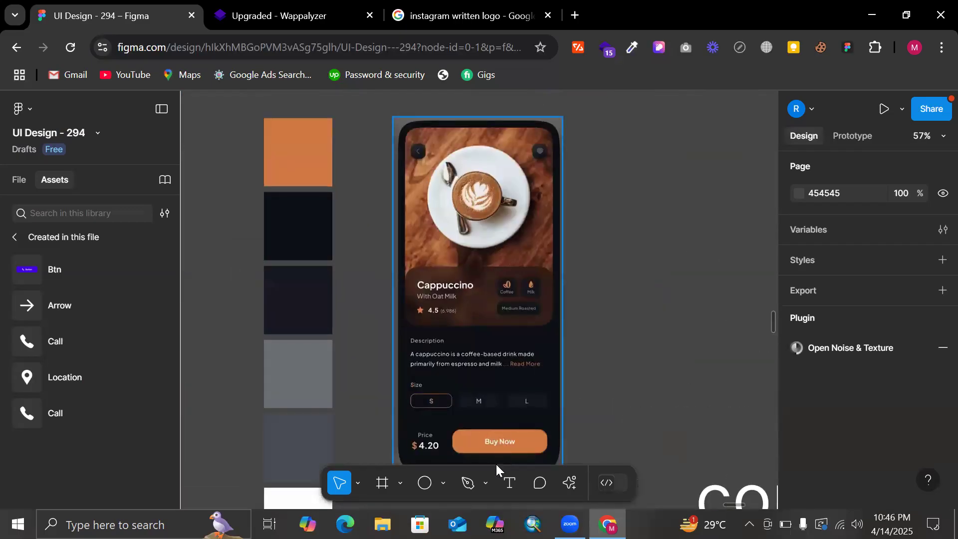
scroll(476, 451, down, 4)
scroll(477, 450, down, 5)
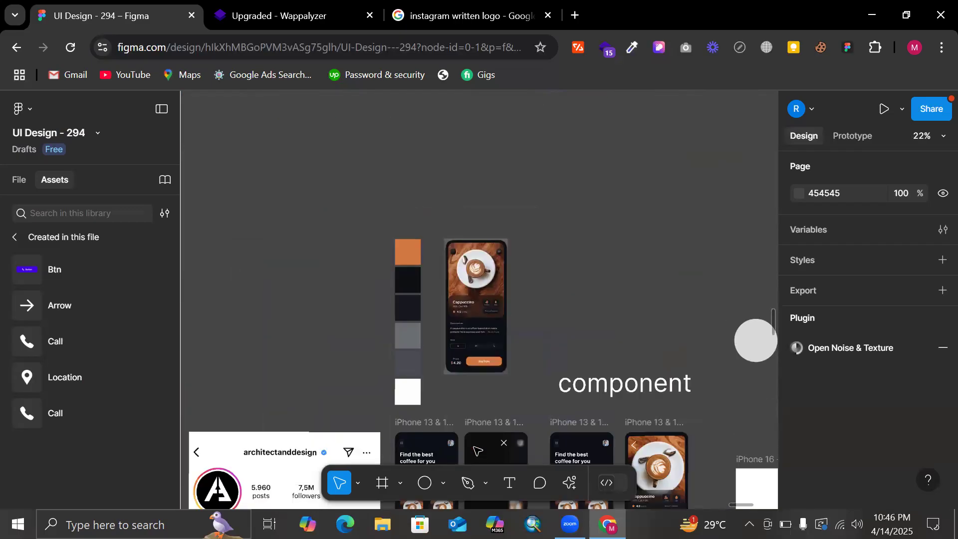
scroll(514, 311, right, 4)
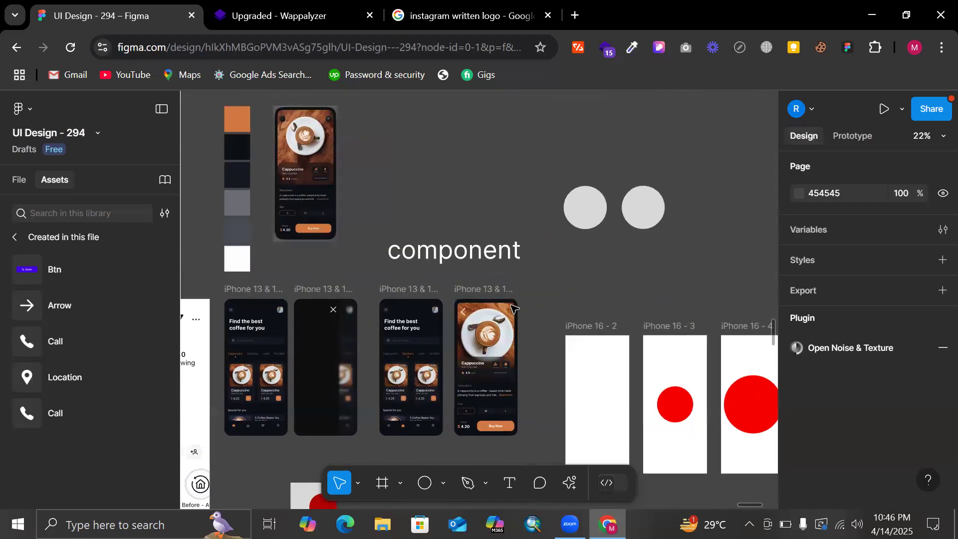
- Delete the three loose "icon" text labels above the icon components near the Btn component set
scroll(514, 310, up, 8)
scroll(407, 342, up, 8)
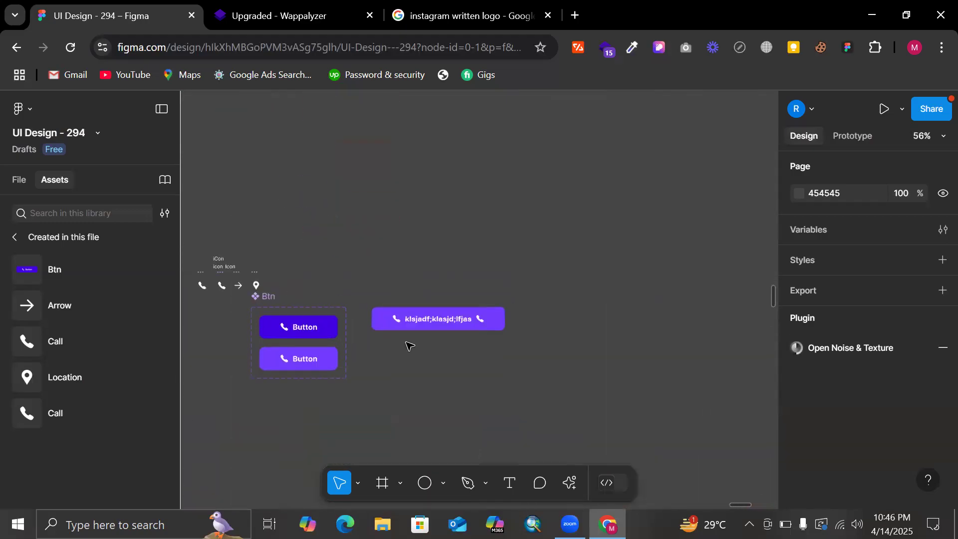
scroll(409, 346, left, 2)
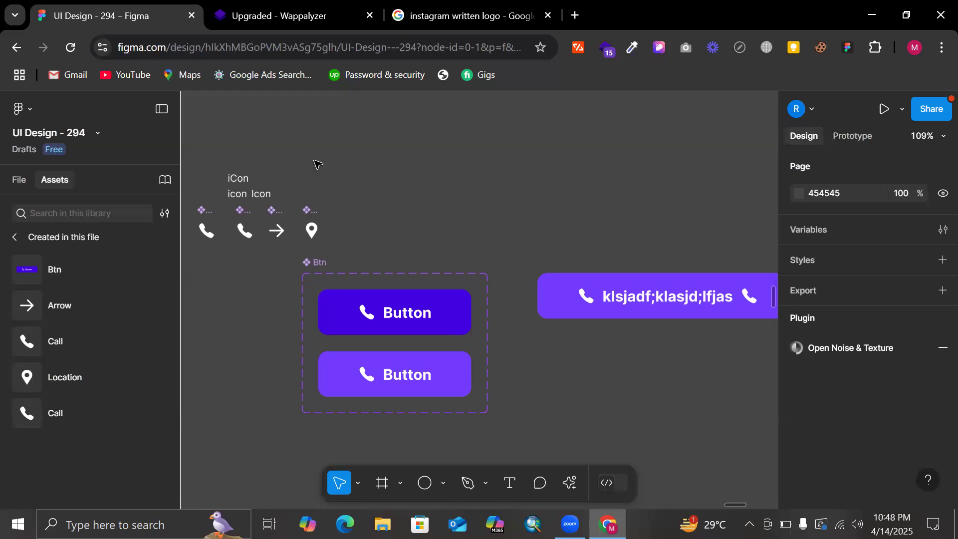
scroll(402, 179, right, 1)
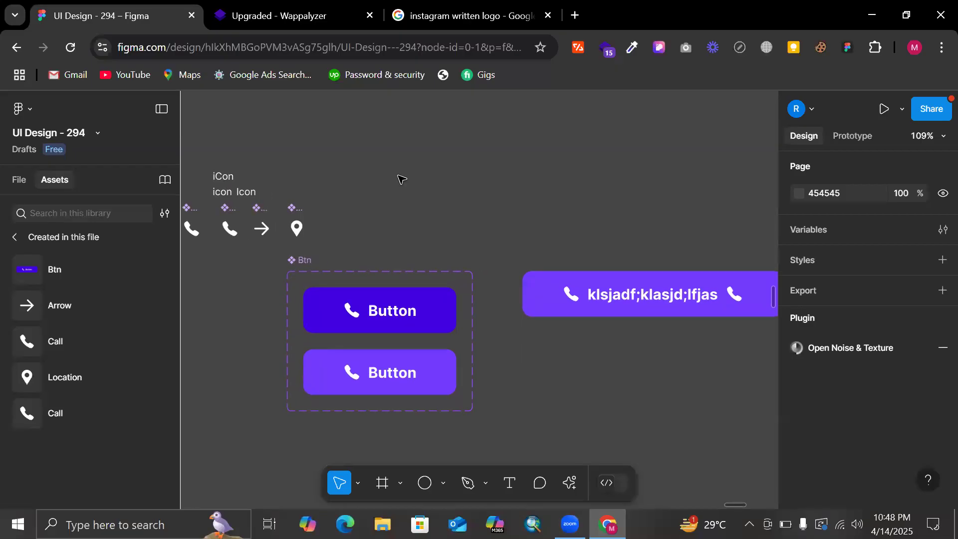
scroll(331, 180, left, 5)
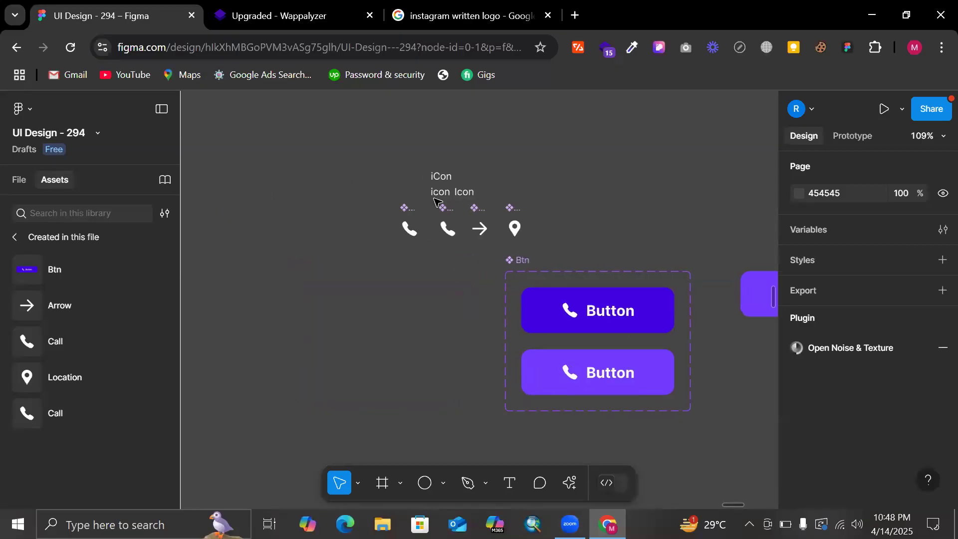
scroll(430, 189, up, 3)
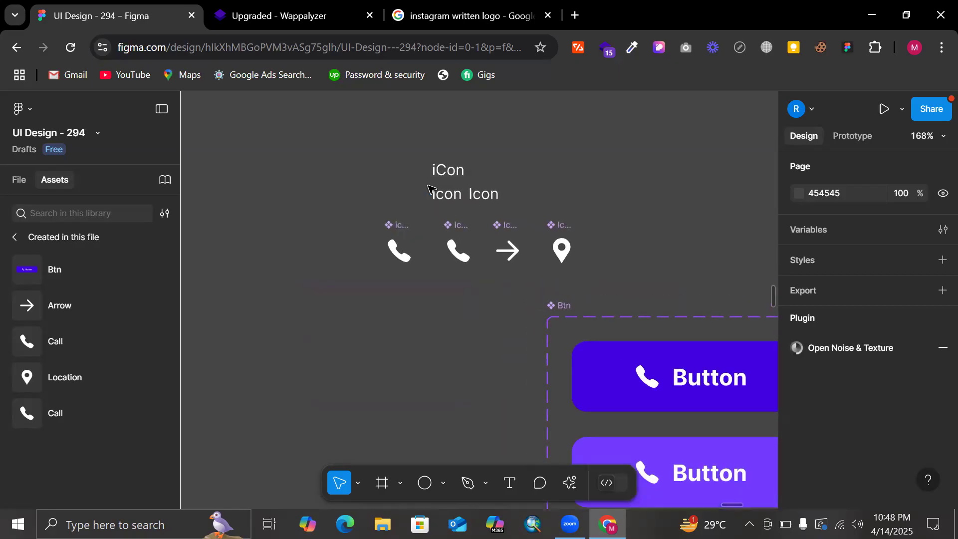
drag(428, 157, 505, 200)
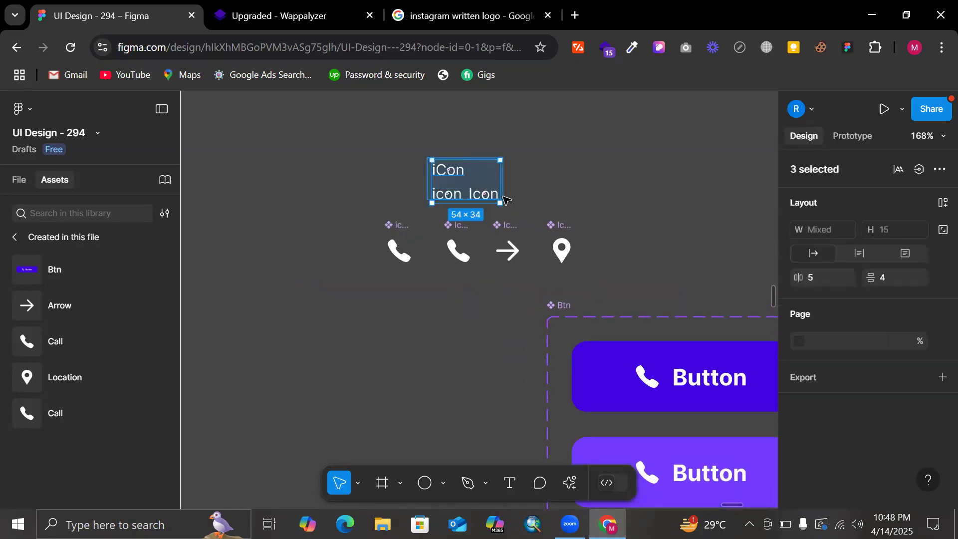
key(Delete)
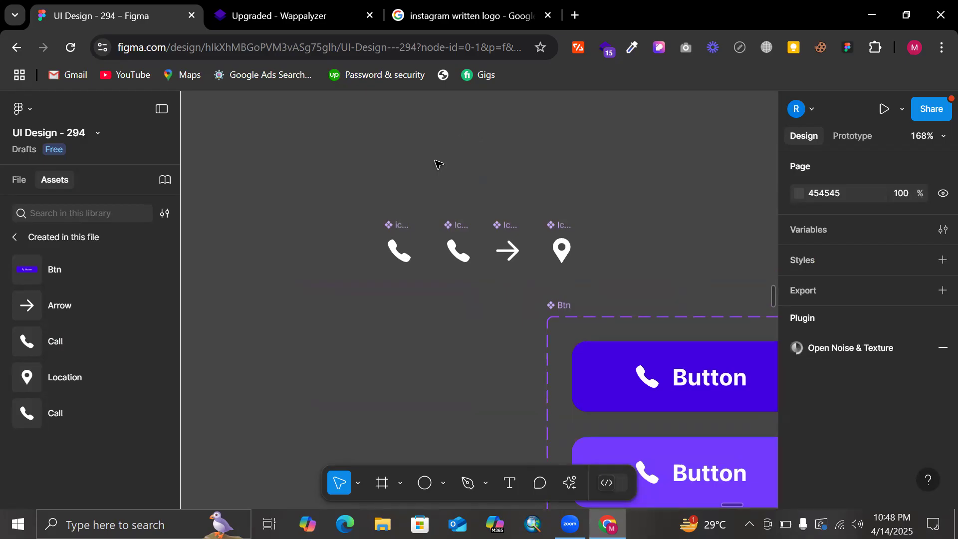
- Move the four icon components up and to the right above the Btn component set, space them evenly and deselect them
drag(542, 273, 595, 284)
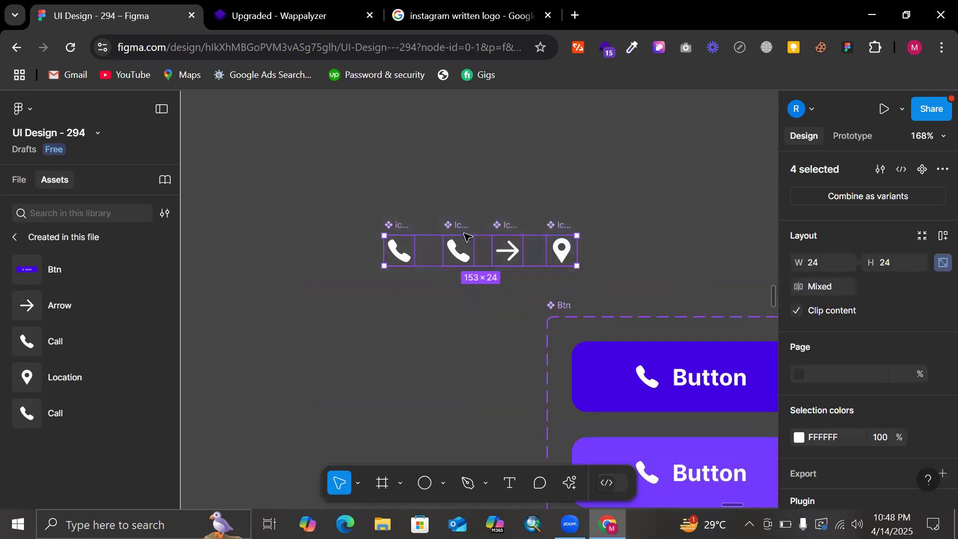
drag(475, 257, 576, 207)
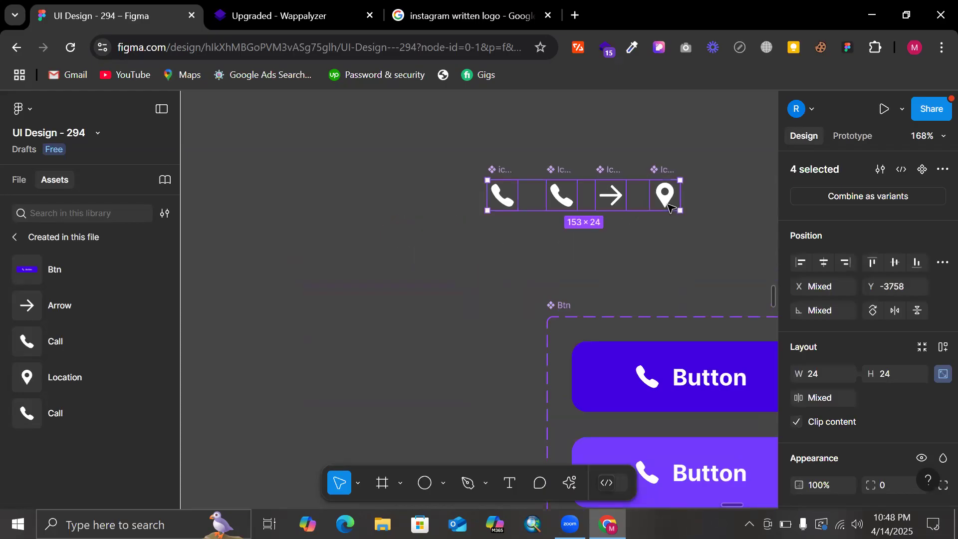
scroll(671, 207, right, 3)
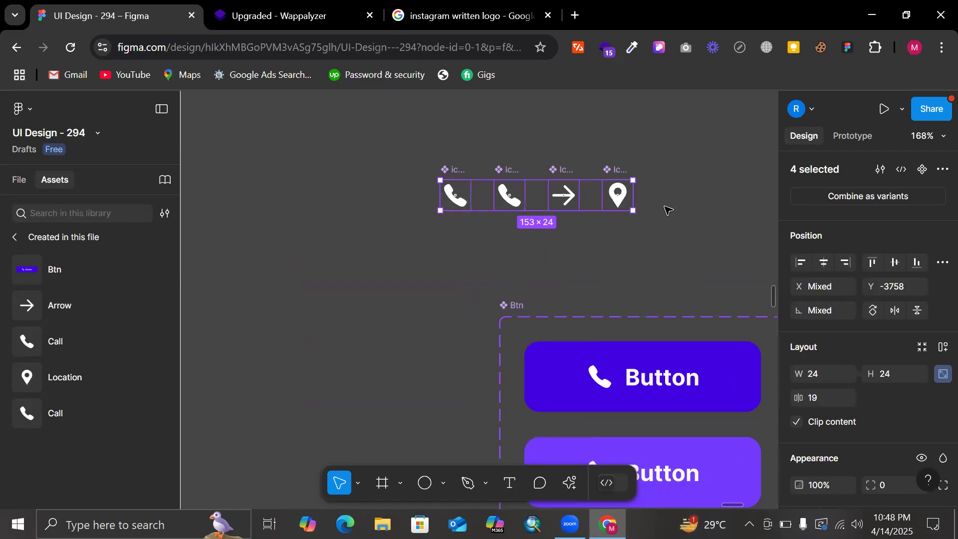
click(665, 209)
scroll(668, 209, down, 5)
scroll(594, 380, right, 7)
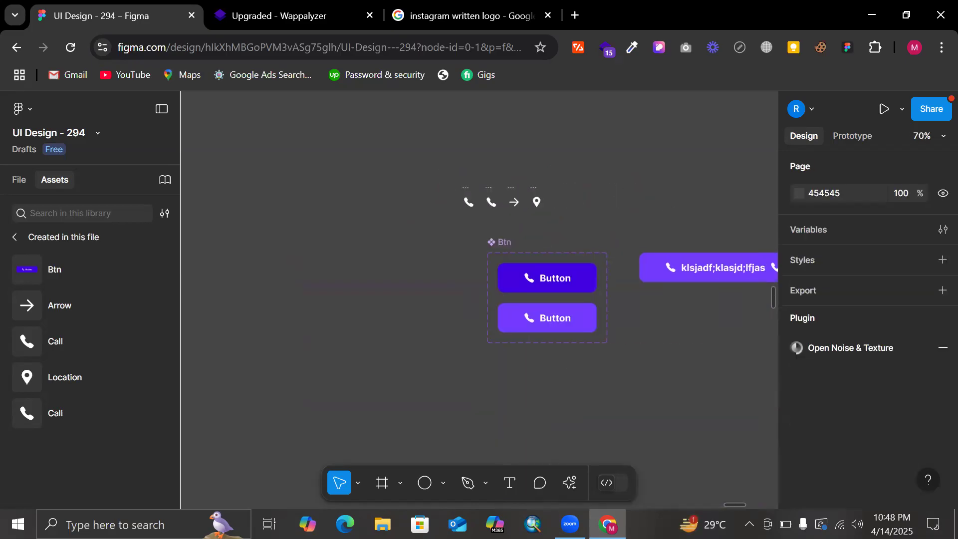